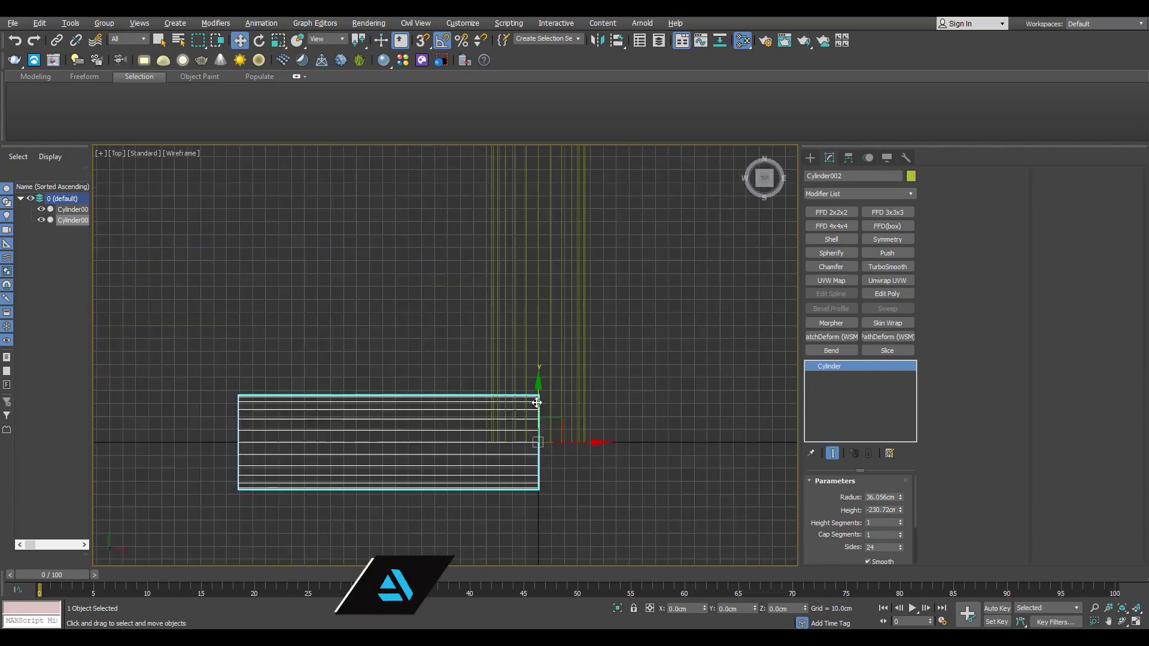
# Step: Move the side cylinder along the Y axis until it meets the main cylinder near its end, about 174 cm along Y
pyautogui.moveTo(538, 402); pyautogui.dragTo(538, 215)
pyautogui.scroll(3, 532, 206)
pyautogui.moveTo(532, 206); pyautogui.dragTo(525, 367, button='middle')
pyautogui.moveTo(539, 412); pyautogui.dragTo(540, 336)
# Step: Convert both cylinders to Editable Poly and deselect everything except the side cylinder
pyautogui.press('p')
pyautogui.scroll(3, 610, 409)
pyautogui.hotkey('ctrl', 'a')
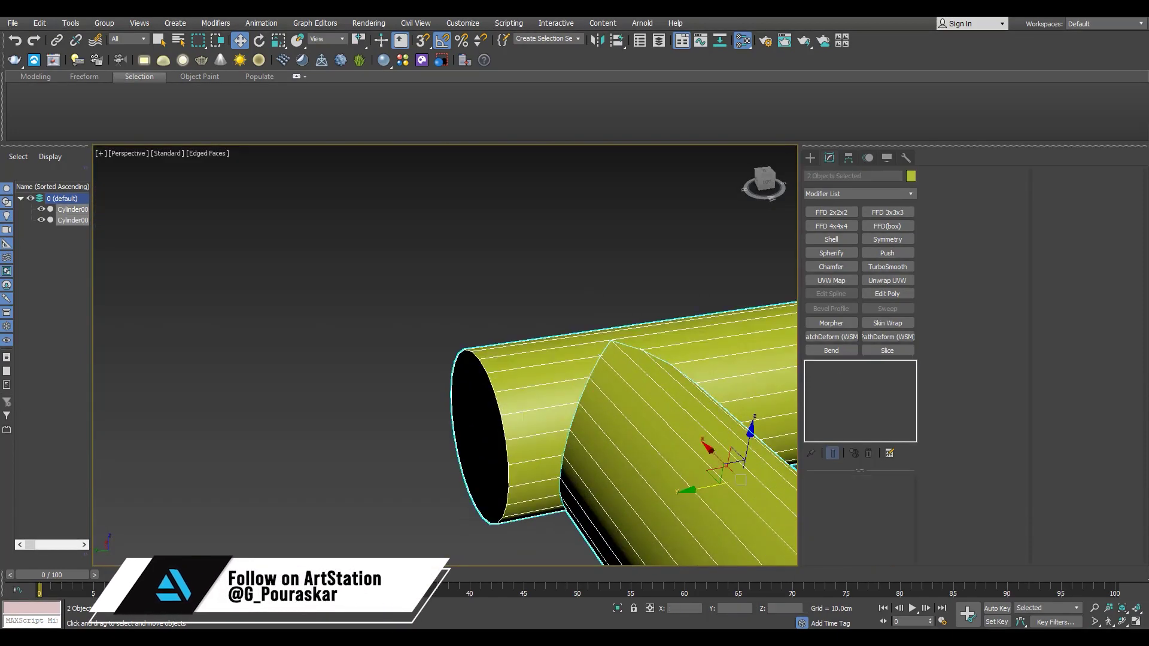
pyautogui.hotkey('ctrl', 'd')
pyautogui.click(656, 474)
pyautogui.keyDown('alt'); pyautogui.moveTo(656, 474); pyautogui.dragTo(408, 382, button='middle'); pyautogui.keyUp('alt')
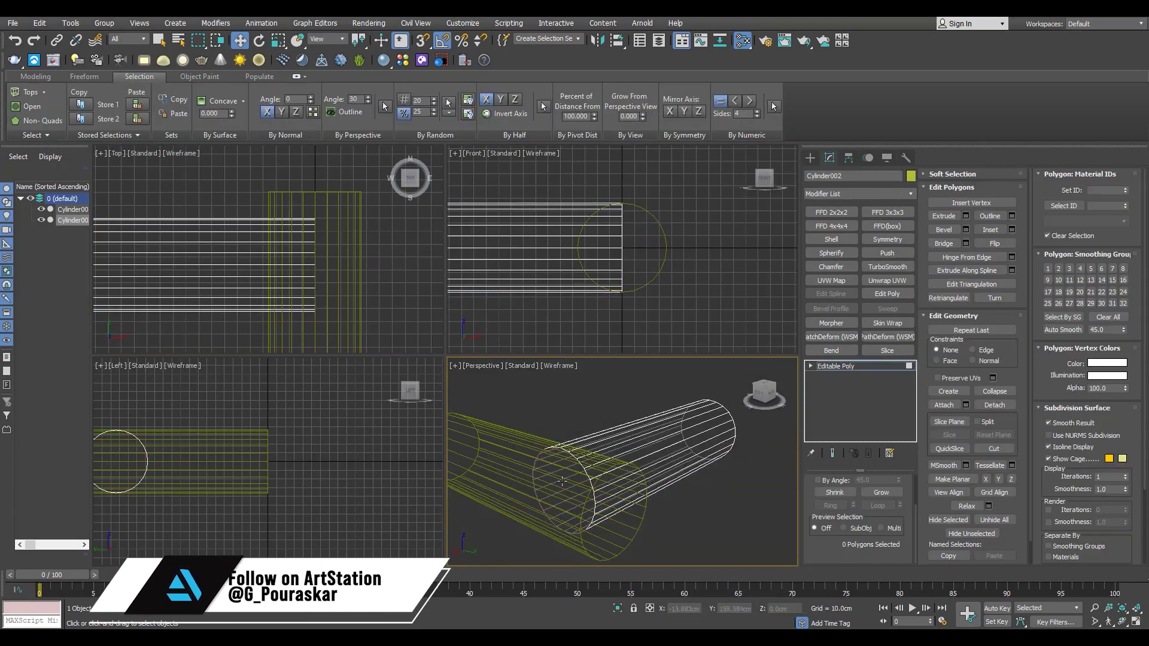
# Step: In the Top view, snap the side cylinder's junction-end vertex rows to the main cylinder's edge lines at X -25.495 and -31.225 cm, starting its point
pyautogui.press('F3')
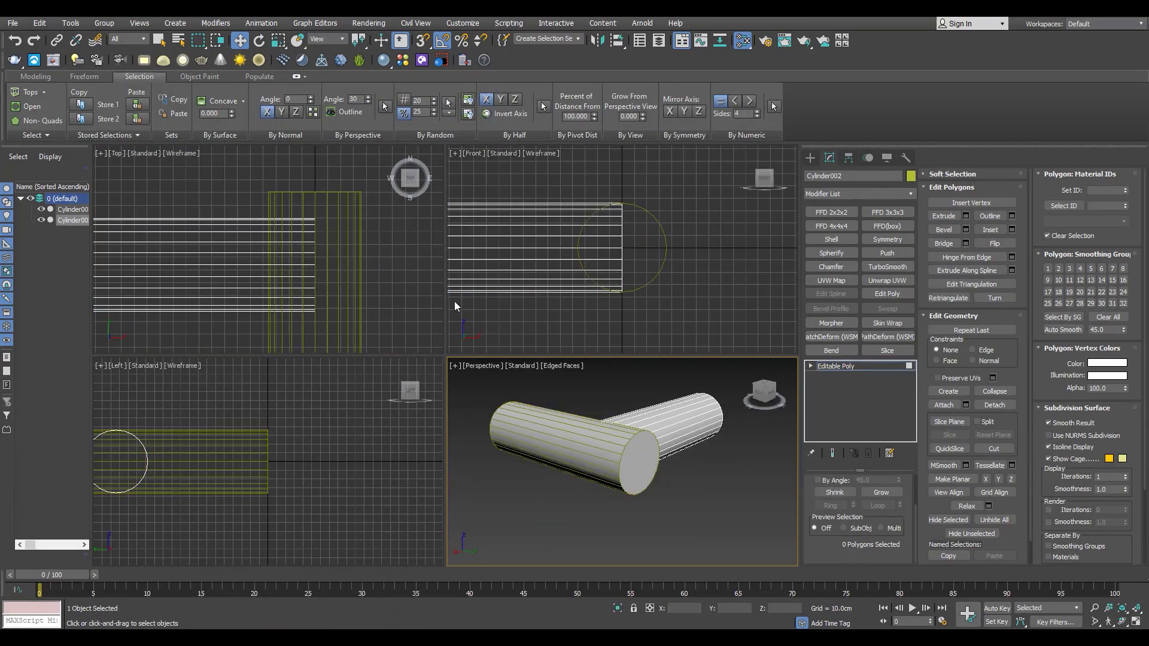
pyautogui.middleClick(359, 281)
pyautogui.hotkey('alt', 'w')
pyautogui.moveTo(519, 381); pyautogui.dragTo(534, 385, button='middle')
pyautogui.press('1')
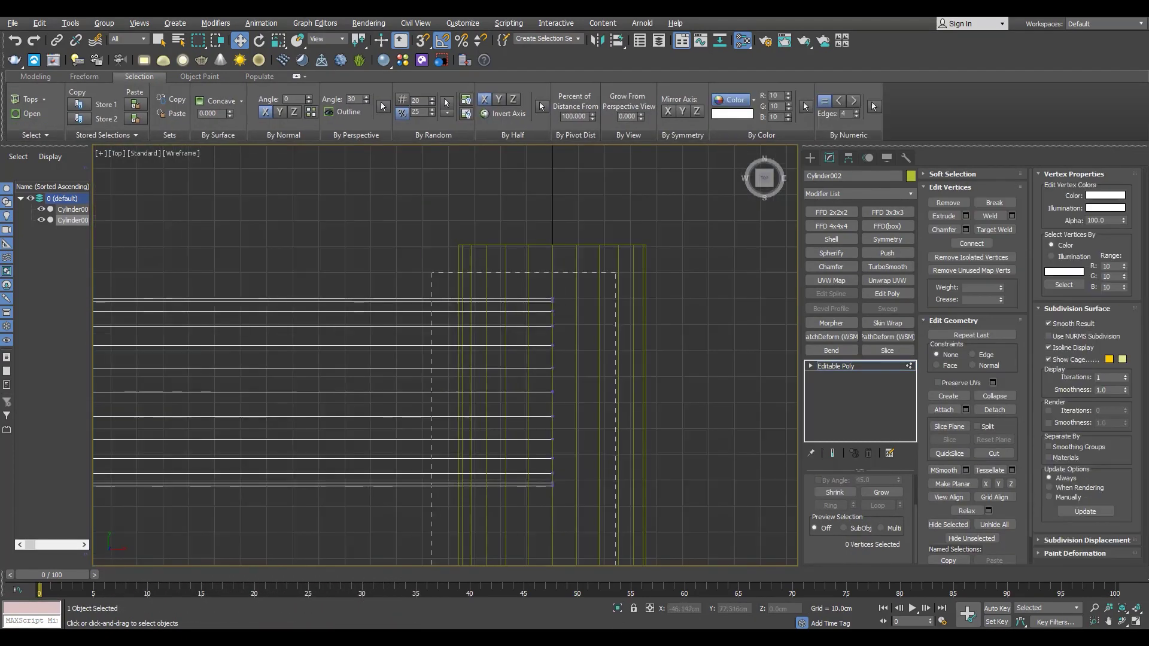
pyautogui.scroll(2, 535, 385)
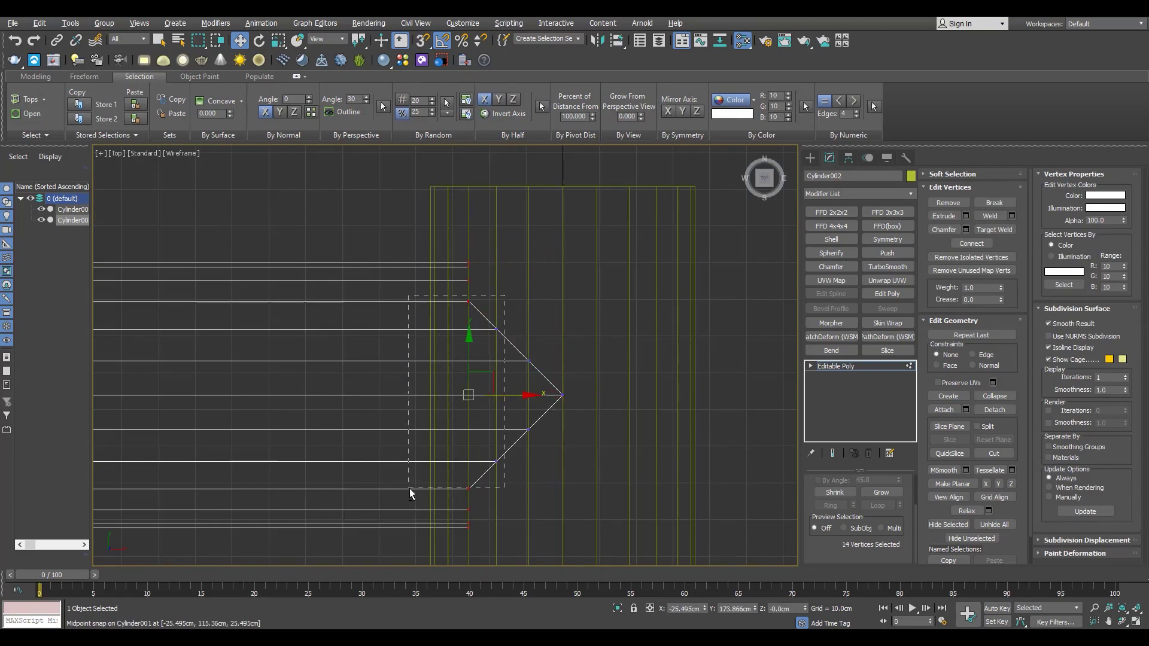
pyautogui.moveTo(450, 186); pyautogui.dragTo(448, 186)
pyautogui.scroll(2, 451, 282)
pyautogui.keyDown('alt'); pyautogui.moveTo(434, 269); pyautogui.dragTo(461, 290); pyautogui.keyUp('alt')
pyautogui.moveTo(425, 478); pyautogui.dragTo(425, 313, button='middle')
pyautogui.scroll(-1, 426, 299)
pyautogui.keyDown('alt'); pyautogui.moveTo(422, 479); pyautogui.dragTo(458, 499); pyautogui.keyUp('alt')
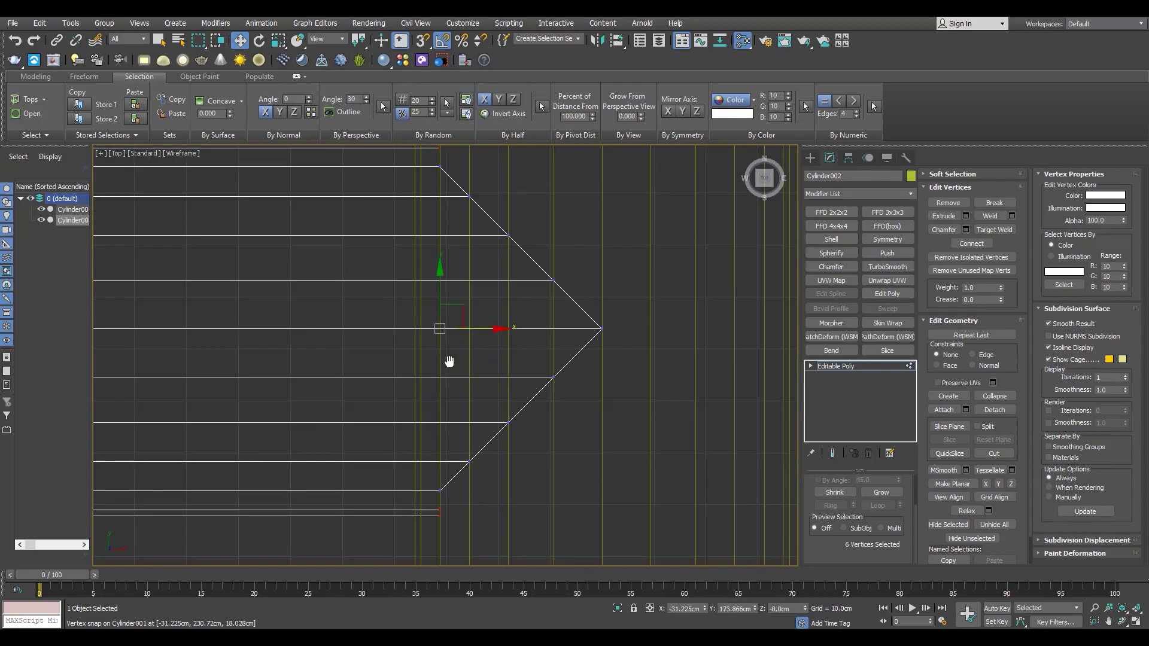
# Step: Snap the remaining outer vertices of the pointed end to the main cylinder's lines at X -34.827 and -36.056 cm, completing the mitre
pyautogui.moveTo(494, 242); pyautogui.dragTo(510, 382, button='middle')
pyautogui.moveTo(502, 475); pyautogui.dragTo(460, 176)
pyautogui.keyDown('alt'); pyautogui.moveTo(455, 298); pyautogui.dragTo(430, 292); pyautogui.keyUp('alt')
pyautogui.moveTo(422, 526); pyautogui.dragTo(408, 344, button='middle')
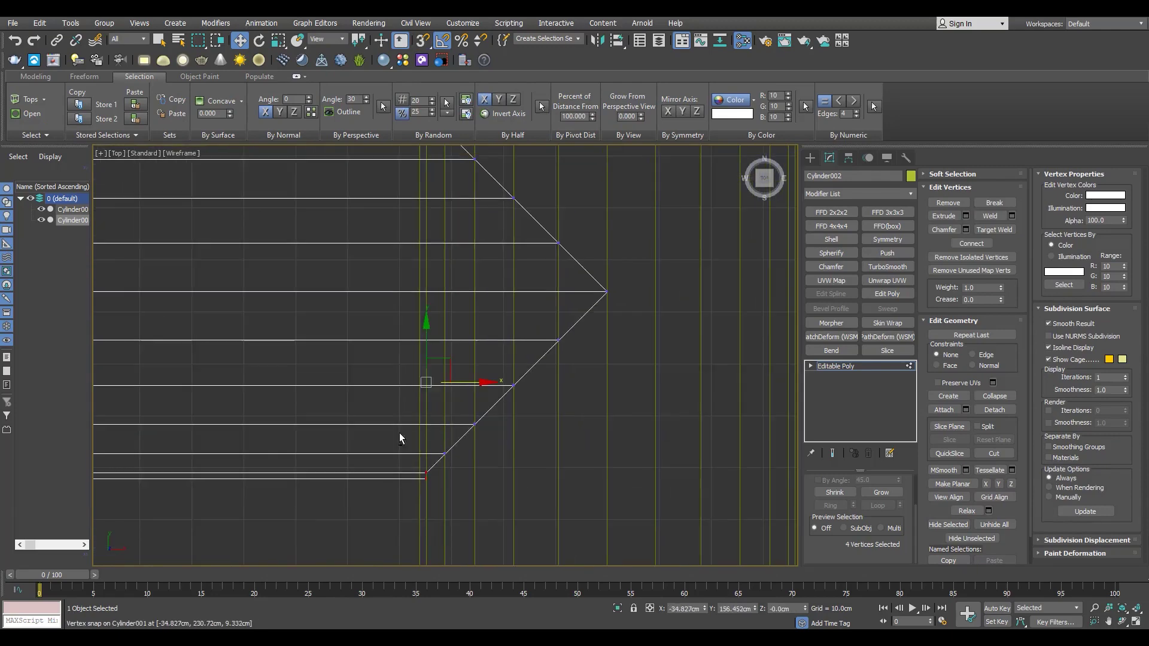
pyautogui.keyDown('alt'); pyautogui.moveTo(400, 434); pyautogui.dragTo(438, 475); pyautogui.keyUp('alt')
pyautogui.moveTo(424, 239); pyautogui.dragTo(449, 488, button='middle')
pyautogui.scroll(1, 458, 366)
pyautogui.moveTo(433, 198); pyautogui.dragTo(437, 199)
pyautogui.hotkey('alt', 'w')
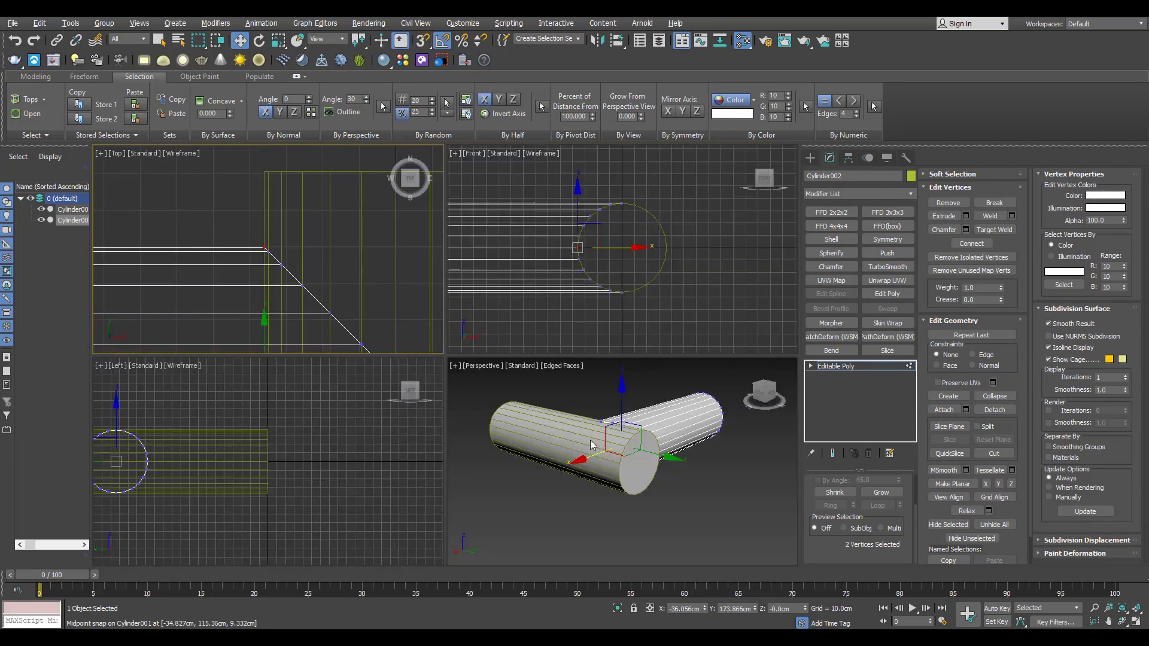
# Step: Select the main cylinder and insert an edge loop around it at the tip of the side cylinder's mitred end
pyautogui.hotkey('alt', 'w')
pyautogui.keyDown('alt'); pyautogui.moveTo(590, 440); pyautogui.dragTo(371, 289, button='middle'); pyautogui.keyUp('alt')
pyautogui.scroll(2, 372, 289)
pyautogui.click(835, 365)
pyautogui.click(413, 231)
pyautogui.keyDown('alt'); pyautogui.moveTo(412, 230); pyautogui.dragTo(466, 288, button='middle'); pyautogui.keyUp('alt')
pyautogui.hotkey('alt', 'e')
pyautogui.scroll(2, 479, 285)
pyautogui.press('2')
pyautogui.click(463, 280)
# Step: Delete the main cylinder's polygon ring beyond the inserted loop, together with its detached end cap
pyautogui.press('4')
pyautogui.click(366, 395)
pyautogui.keyDown('shift'); pyautogui.click(371, 400); pyautogui.keyUp('shift')
pyautogui.press('Delete')
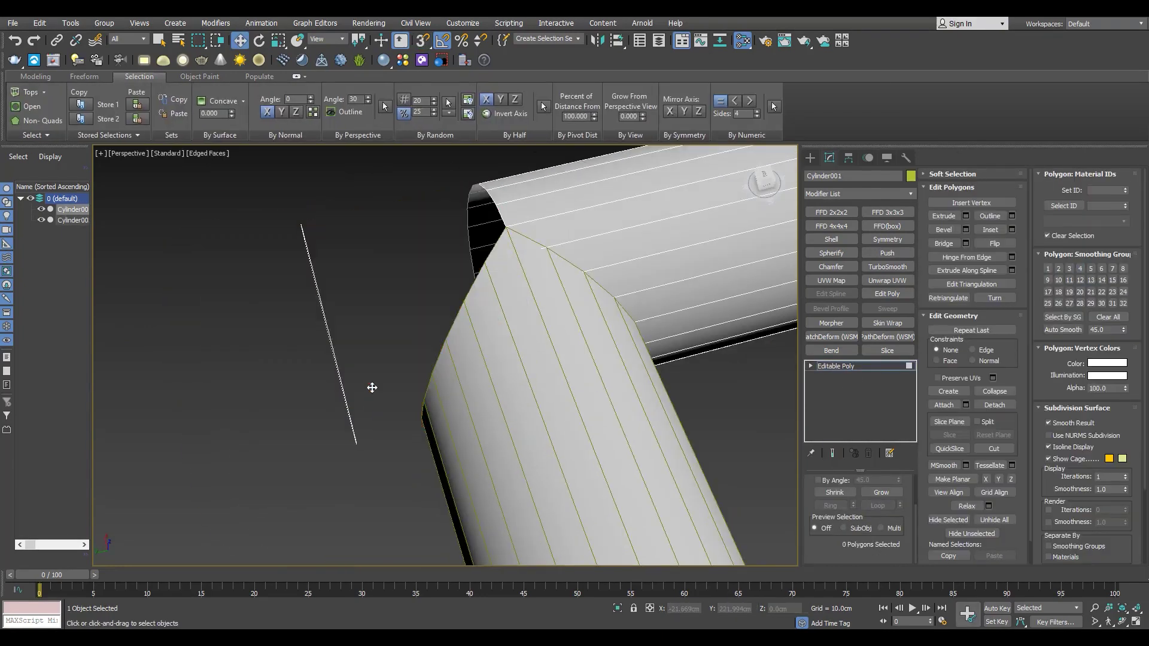
pyautogui.click(352, 367)
pyautogui.keyDown('alt'); pyautogui.moveTo(372, 388); pyautogui.dragTo(448, 262, button='middle'); pyautogui.keyUp('alt')
pyautogui.press('Delete')
# Step: Select the main cylinder's border vertices on the junction side and snap them along Y to the side cylinder's mitre vertices, down to Y 148.37 cm
pyautogui.press('F3')
pyautogui.press('1')
pyautogui.scroll(2, 448, 262)
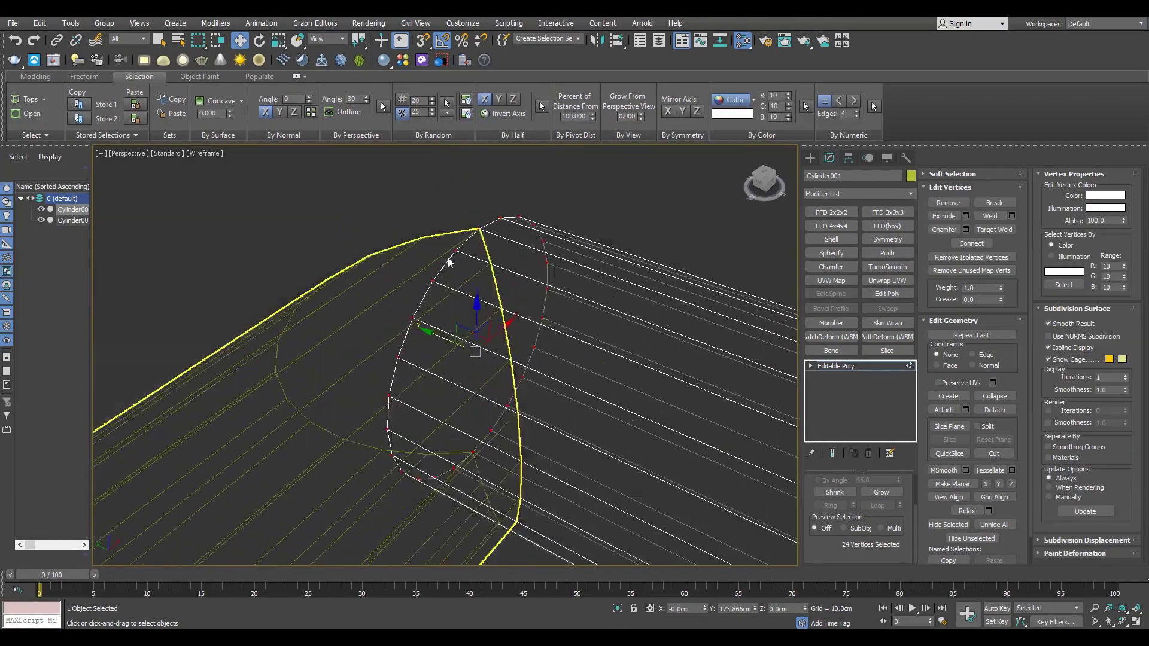
pyautogui.keyDown('ctrl'); pyautogui.moveTo(463, 247); pyautogui.dragTo(464, 247); pyautogui.keyUp('ctrl')
pyautogui.press('F3')
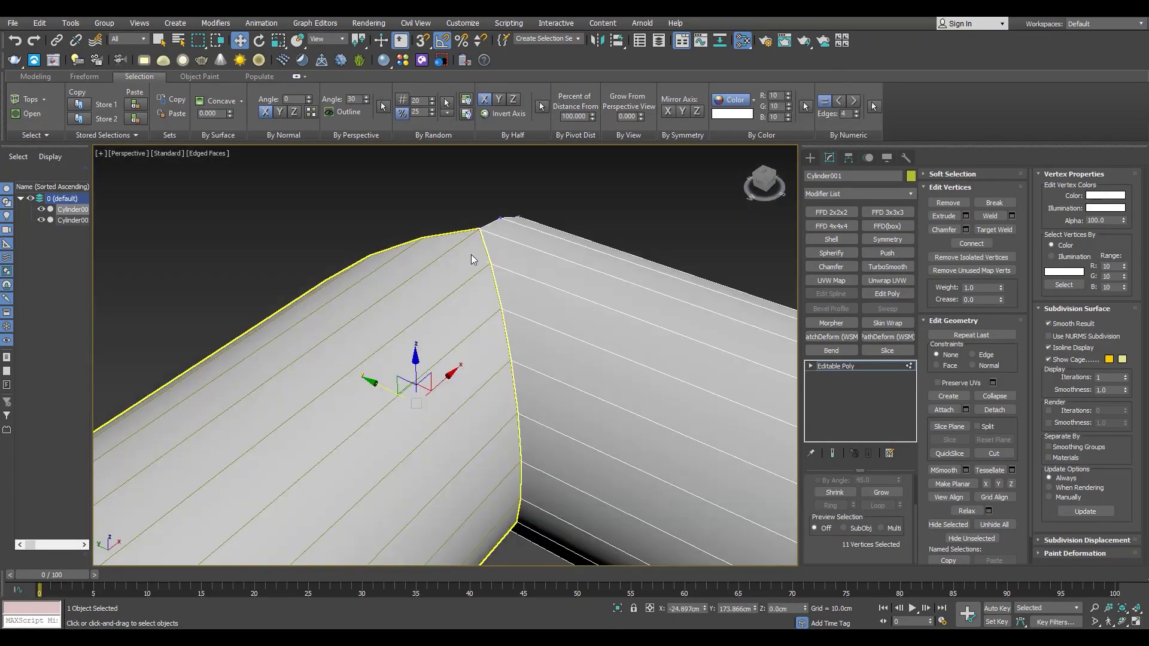
pyautogui.press('F3')
pyautogui.moveTo(505, 294); pyautogui.dragTo(477, 283, button='middle')
pyautogui.keyDown('alt'); pyautogui.moveTo(475, 225); pyautogui.dragTo(453, 281); pyautogui.keyUp('alt')
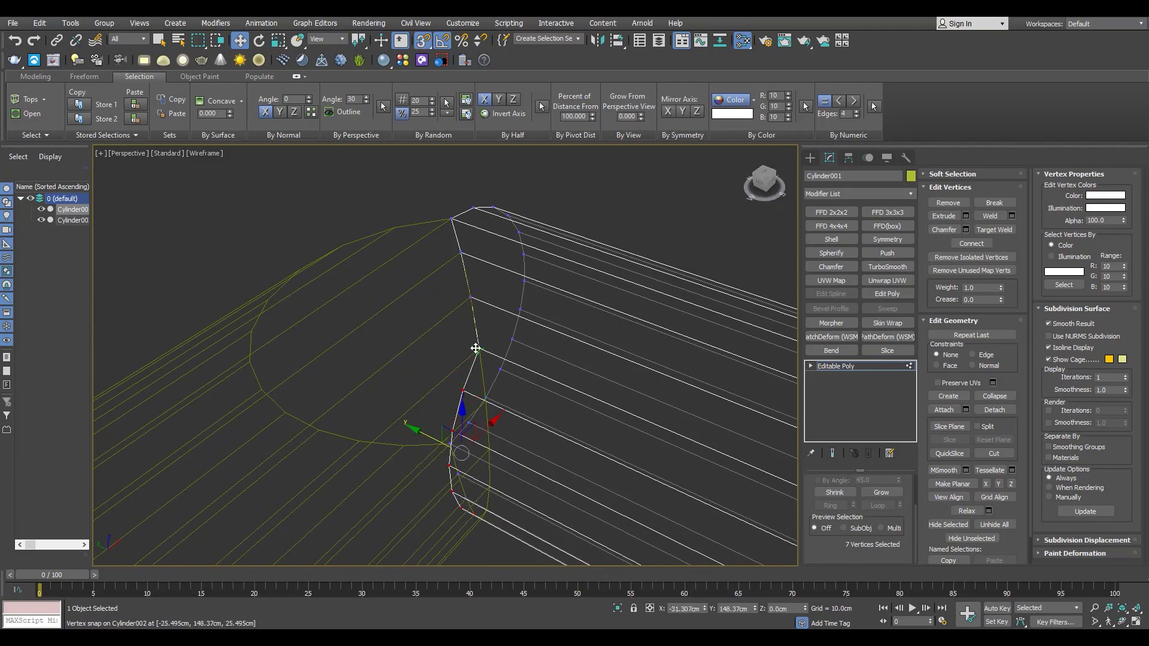
pyautogui.press('s')
pyautogui.press('F3')
pyautogui.scroll(6, 476, 348)
pyautogui.keyDown('alt'); pyautogui.click(495, 356); pyautogui.keyUp('alt')
pyautogui.scroll(-7, 476, 329)
# Step: Snap the remaining middle border vertices along Y to the matching mitre vertices, including the row at Y 142.641 cm
pyautogui.keyDown('alt'); pyautogui.moveTo(475, 329); pyautogui.dragTo(477, 315, button='middle'); pyautogui.keyUp('alt')
pyautogui.scroll(3, 490, 381)
pyautogui.press('F3')
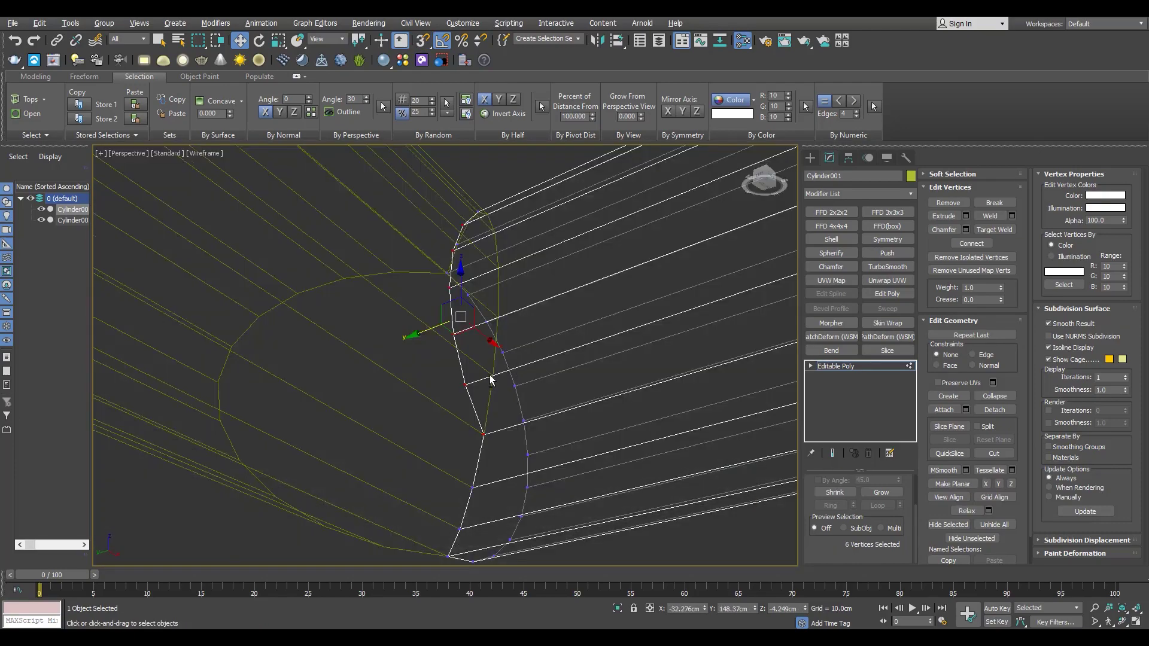
pyautogui.keyDown('alt'); pyautogui.moveTo(490, 381); pyautogui.dragTo(486, 419, button='middle'); pyautogui.keyUp('alt')
pyautogui.keyDown('alt'); pyautogui.click(486, 436); pyautogui.keyUp('alt')
pyautogui.moveTo(485, 380); pyautogui.dragTo(489, 387)
pyautogui.press('s')
pyautogui.keyDown('alt'); pyautogui.click(489, 386); pyautogui.keyUp('alt')
pyautogui.keyDown('alt'); pyautogui.moveTo(502, 281); pyautogui.dragTo(515, 335, button='middle'); pyautogui.keyUp('alt')
pyautogui.keyDown('alt'); pyautogui.click(501, 168); pyautogui.keyUp('alt')
pyautogui.moveTo(501, 180); pyautogui.dragTo(505, 245, button='middle')
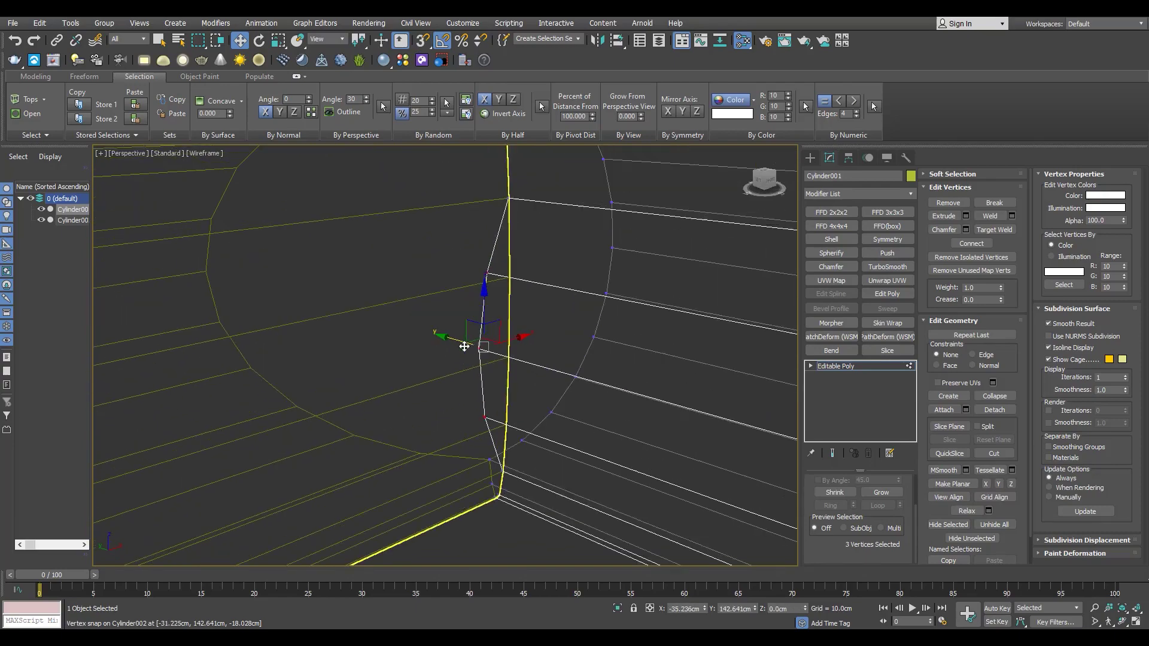
pyautogui.moveTo(470, 348); pyautogui.dragTo(478, 350)
# Step: Attach the side cylinder to the main cylinder as one object
pyautogui.press('F3')
pyautogui.moveTo(497, 353)
pyautogui.keyDown('alt'); pyautogui.mouseDown(button='middle')
pyautogui.moveTo(503, 395)
pyautogui.moveTo(619, 279)
pyautogui.moveTo(748, 407)
pyautogui.mouseUp(button='middle'); pyautogui.keyUp('alt')
pyautogui.click(837, 365)
pyautogui.click(944, 276)
pyautogui.click(443, 359)
# Step: Try to cap the open border at the pipe junction
pyautogui.press('3')
pyautogui.press('z')
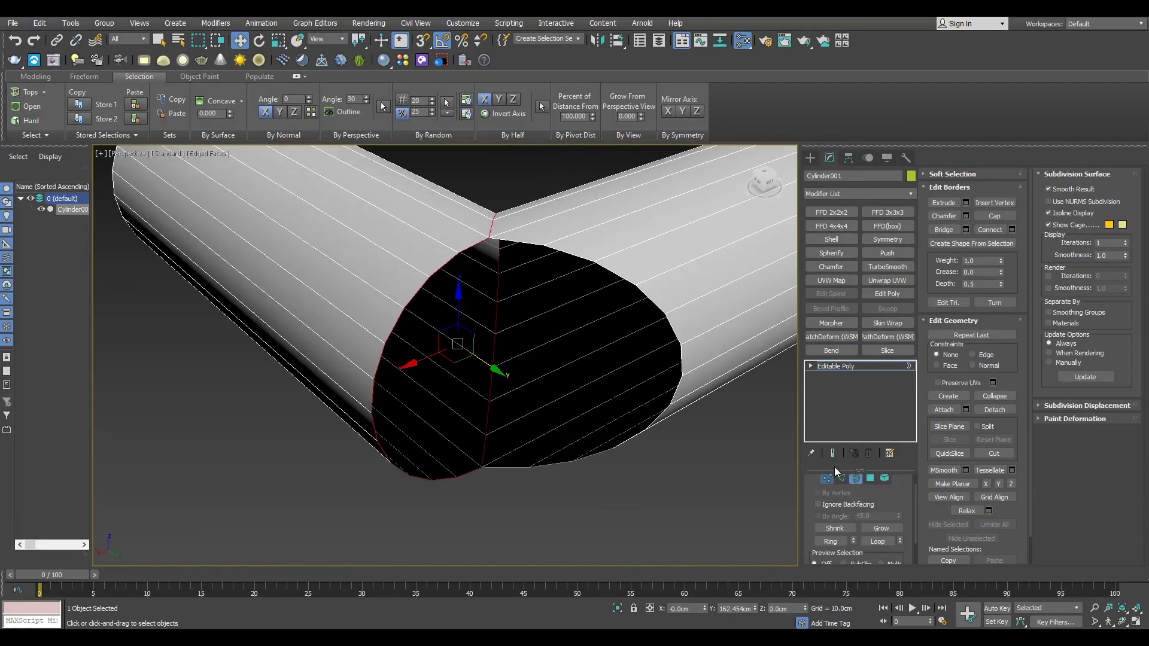
pyautogui.click(987, 219)
pyautogui.press('3')
pyautogui.click(542, 248)
# Step: Weld all vertices of the joined pipe with a 0.1 cm threshold
pyautogui.press('1')
pyautogui.moveTo(537, 253)
pyautogui.keyDown('alt'); pyautogui.mouseDown(button='middle')
pyautogui.moveTo(330, 240)
pyautogui.moveTo(510, 344)
pyautogui.moveTo(422, 361)
pyautogui.mouseUp(button='middle'); pyautogui.keyUp('alt')
pyautogui.press('F3')
pyautogui.click(318, 345)
pyautogui.scroll(-3, 558, 453)
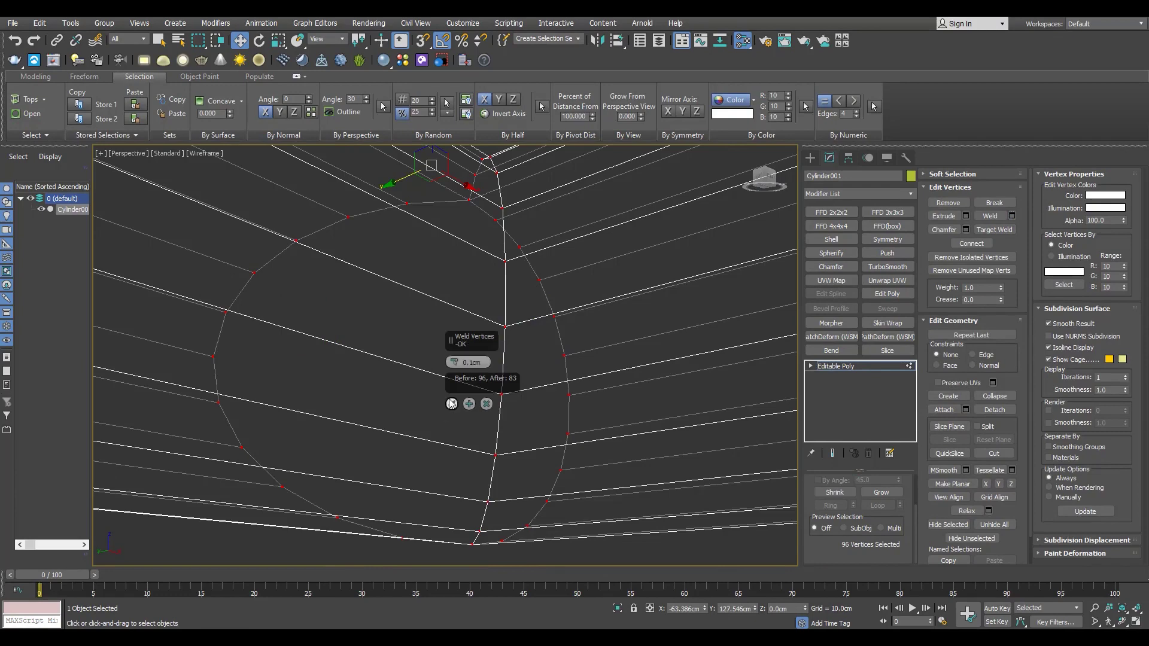
pyautogui.click(451, 404)
# Step: Extend the open border at the junction outward along Y and make it planar on the Y axis
pyautogui.press('3')
pyautogui.press('F3')
pyautogui.scroll(-5, 453, 407)
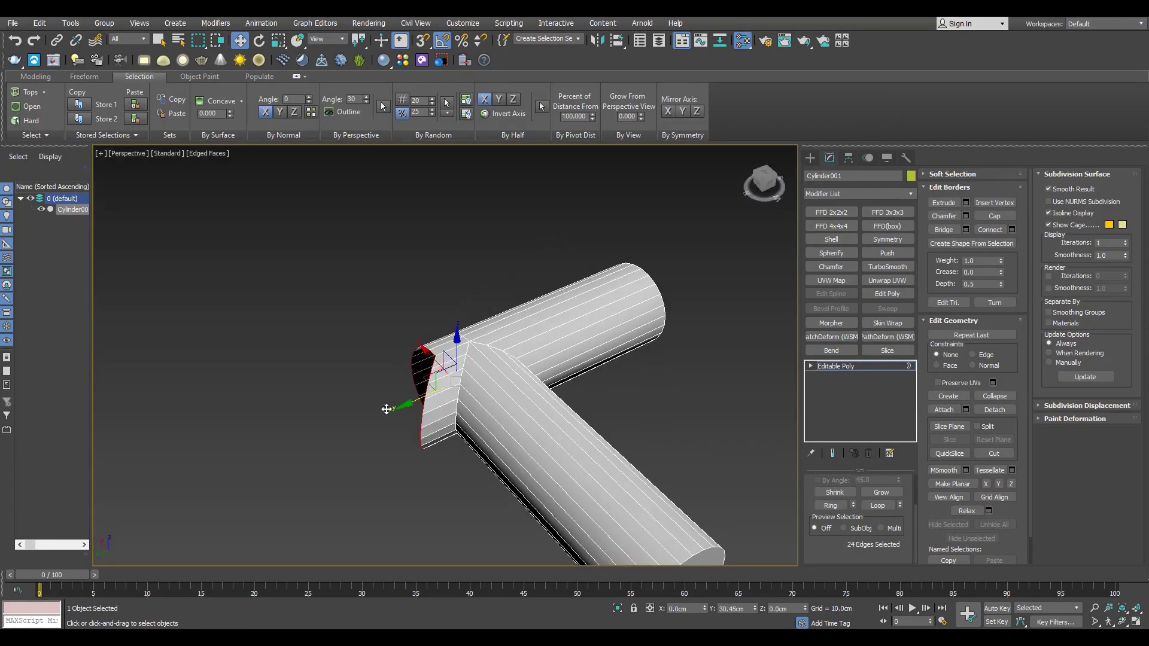
pyautogui.keyDown('shift'); pyautogui.moveTo(387, 409); pyautogui.dragTo(377, 413); pyautogui.keyUp('shift')
pyautogui.scroll(5, 402, 410)
pyautogui.click(985, 484)
pyautogui.hotkey('ctrl', 'z')
pyautogui.click(999, 484)
pyautogui.hotkey('ctrl', 'z')
pyautogui.click(998, 485)
pyautogui.scroll(-4, 516, 327)
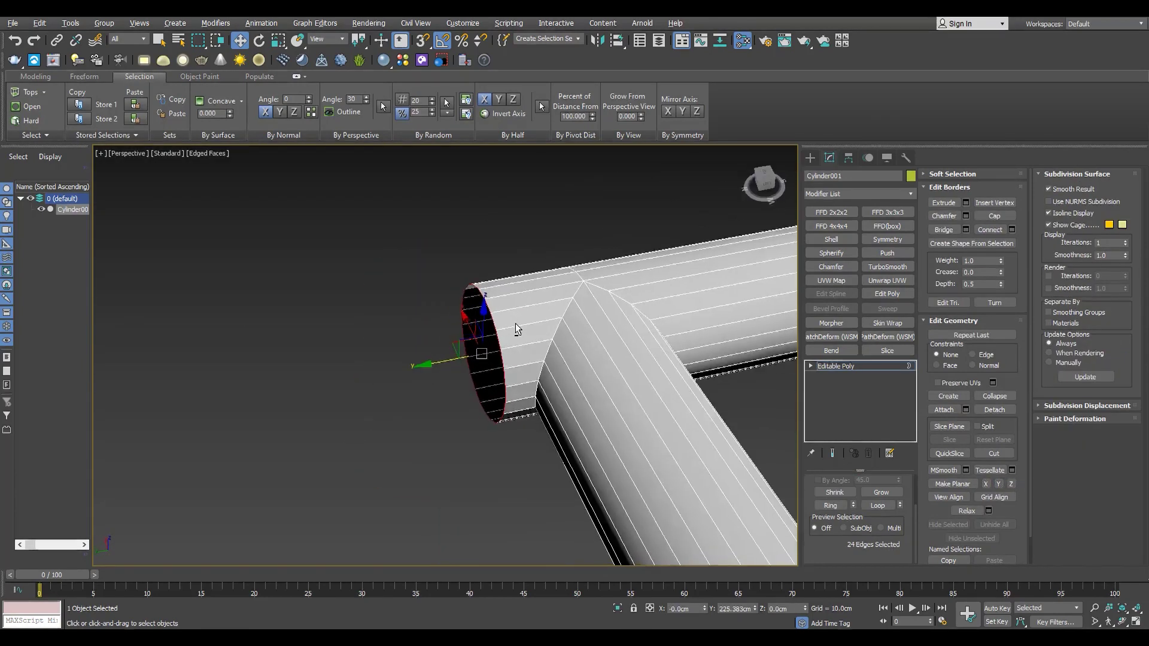
# Step: Form a tapered rim on the open end by shifting its border along Y and scaling it inward, and cap the opening
pyautogui.scroll(3, 381, 356)
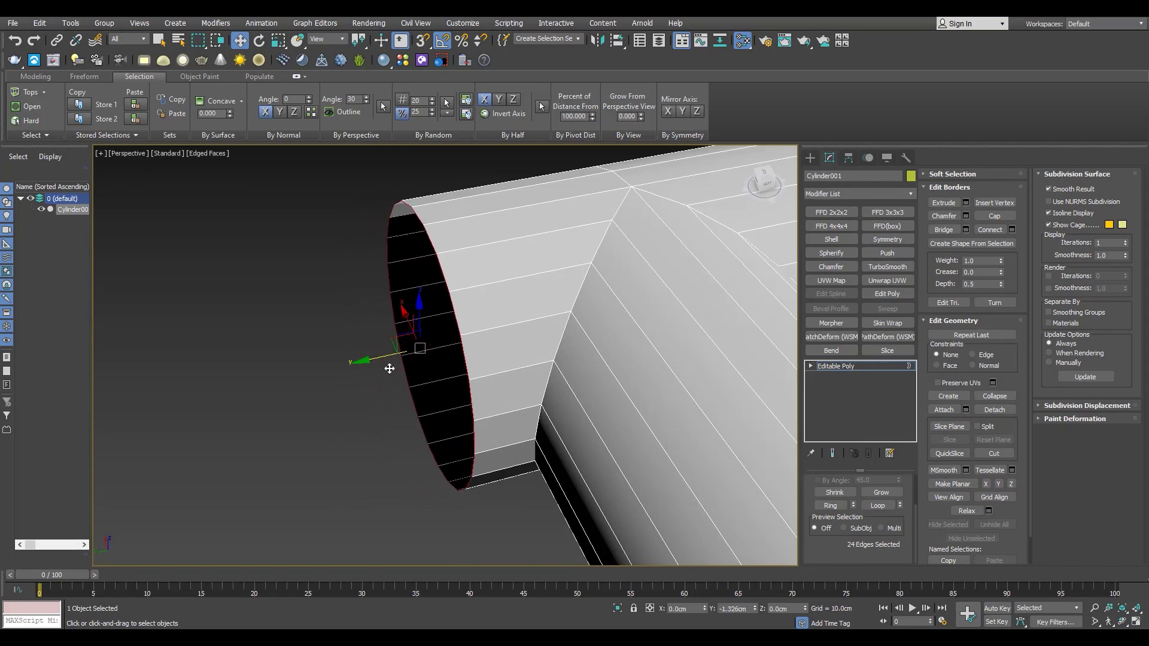
pyautogui.moveTo(389, 368); pyautogui.dragTo(362, 362)
pyautogui.keyDown('alt'); pyautogui.moveTo(361, 361); pyautogui.dragTo(374, 359, button='middle'); pyautogui.keyUp('alt')
pyautogui.press('r')
pyautogui.keyDown('shift'); pyautogui.moveTo(393, 380); pyautogui.dragTo(386, 371); pyautogui.keyUp('shift')
pyautogui.hotkey('alt', 'p')
# Step: Shorten the side branch by moving its end face along X to -47.179 cm
pyautogui.moveTo(432, 340)
pyautogui.keyDown('alt'); pyautogui.mouseDown(button='middle')
pyautogui.moveTo(393, 293)
pyautogui.moveTo(448, 347)
pyautogui.mouseUp(button='middle'); pyautogui.keyUp('alt')
pyautogui.scroll(-5, 392, 293)
pyautogui.scroll(4, 449, 347)
pyautogui.press('4')
pyautogui.click(447, 349)
pyautogui.press('w')
pyautogui.scroll(-4, 356, 354)
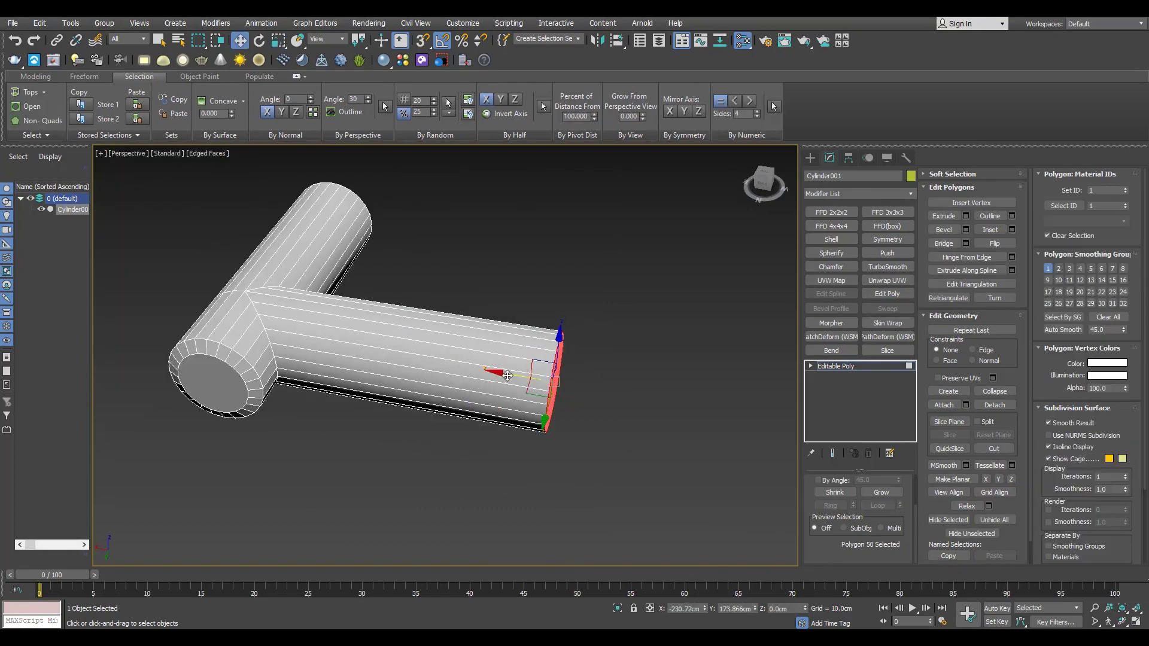
pyautogui.keyDown('alt'); pyautogui.moveTo(356, 354); pyautogui.dragTo(309, 355, button='middle'); pyautogui.keyUp('alt')
pyautogui.scroll(4, 304, 355)
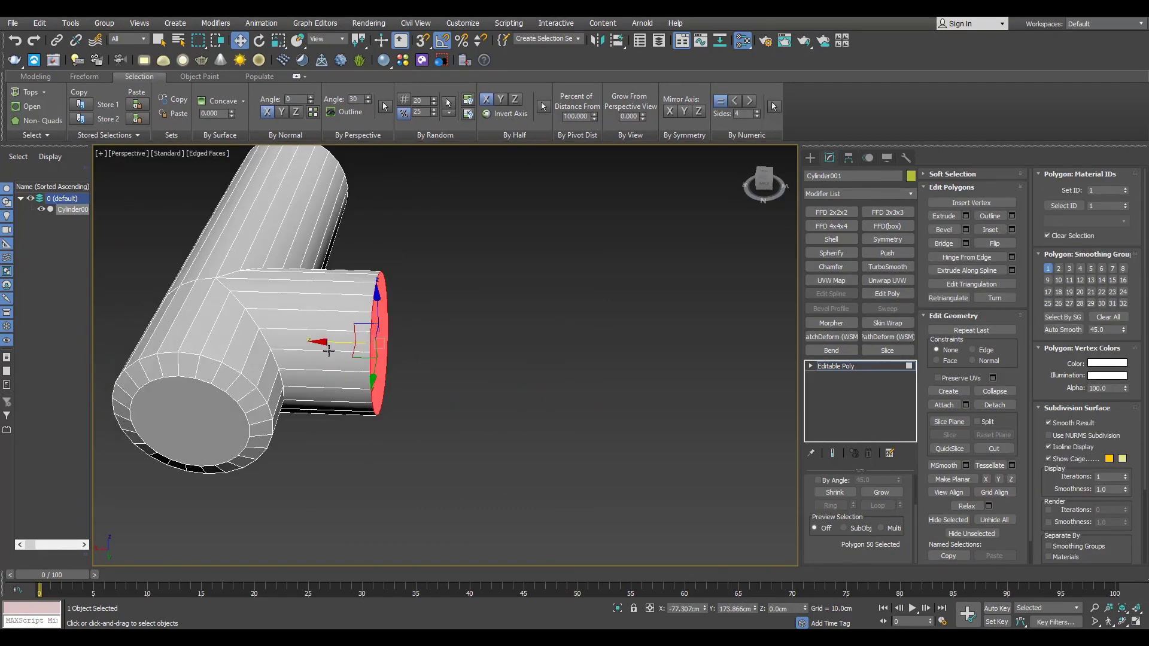
pyautogui.scroll(2, 320, 342)
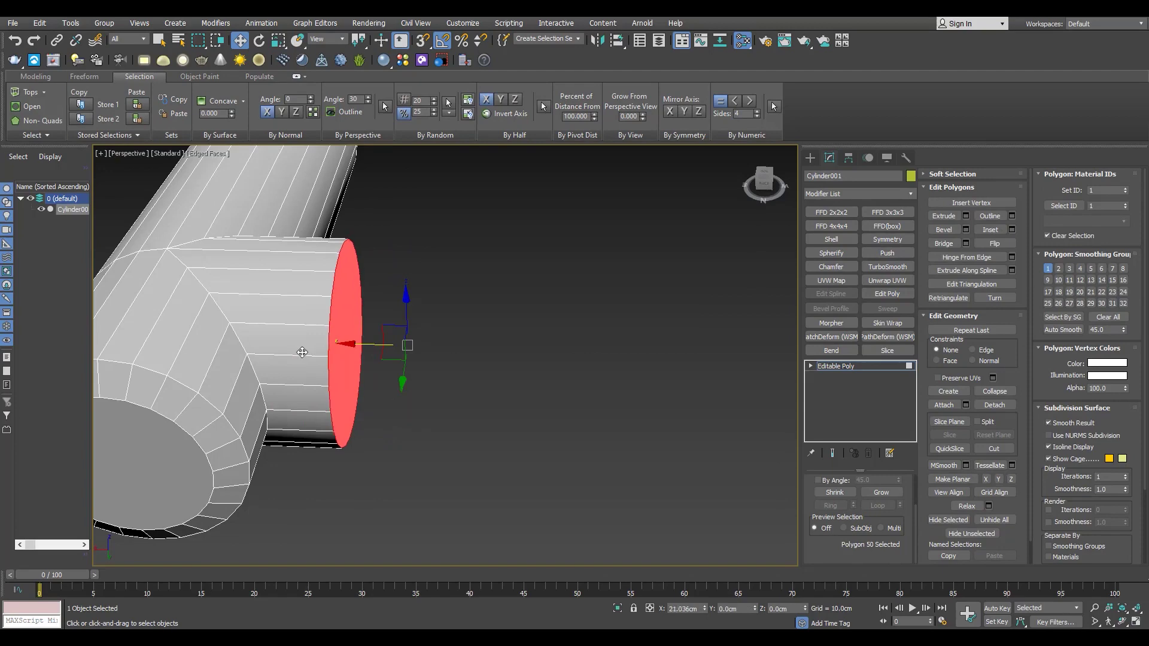
pyautogui.keyDown('alt'); pyautogui.moveTo(302, 352); pyautogui.dragTo(245, 374, button='middle'); pyautogui.keyUp('alt')
# Step: Bevel the branch's end face in three passes: outline -1.423 cm, height -3.381 cm, and outline -1.479 cm
pyautogui.scroll(2, 245, 359)
pyautogui.hotkey('ctrl', 'shift', 'b')
pyautogui.rightClick(454, 380)
pyautogui.moveTo(454, 397); pyautogui.dragTo(460, 424)
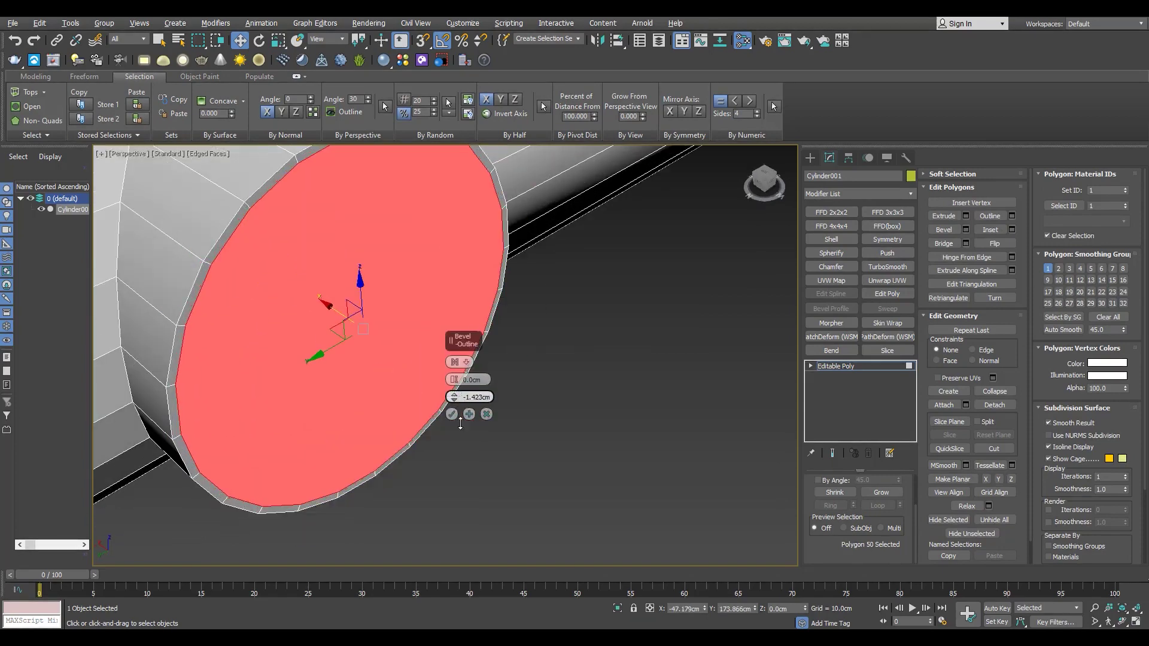
pyautogui.rightClick(454, 397)
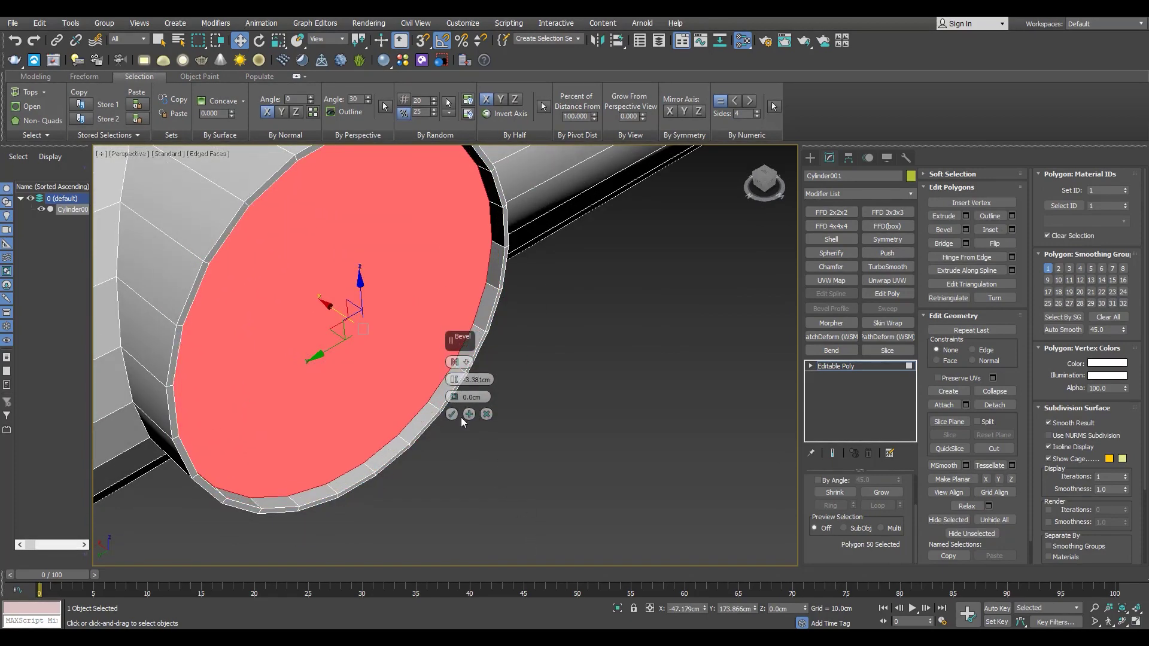
pyautogui.moveTo(473, 514); pyautogui.dragTo(453, 400)
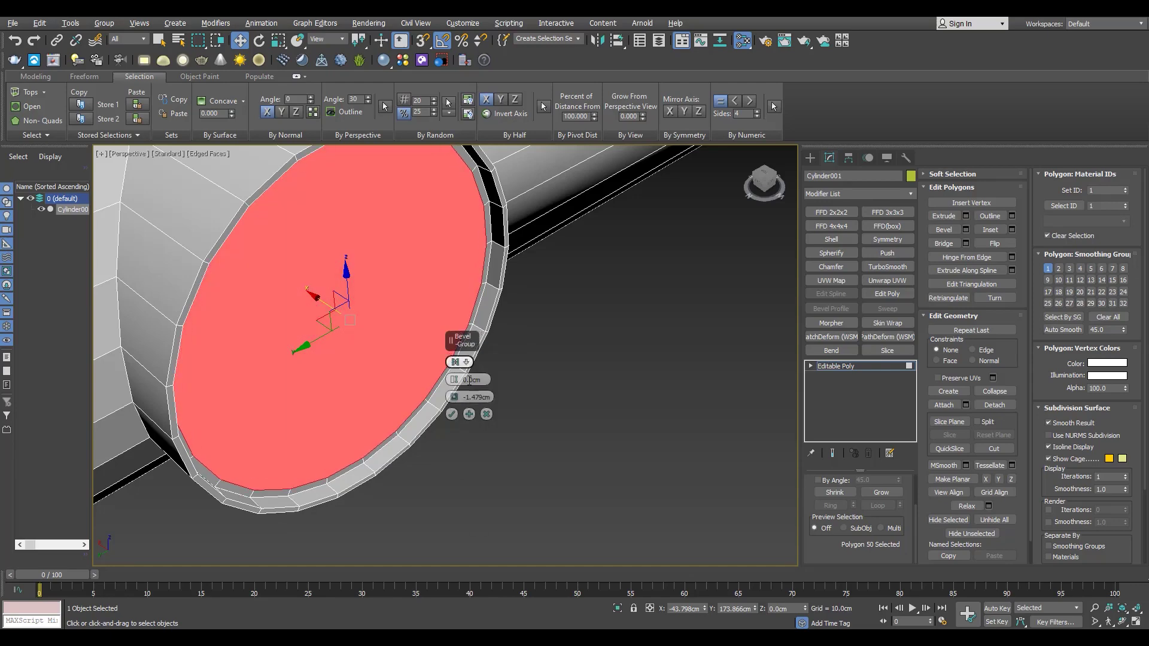
pyautogui.click(451, 414)
pyautogui.scroll(-4, 381, 378)
pyautogui.hotkey('ctrl', 'shift', 'b')
pyautogui.scroll(2, 379, 376)
pyautogui.rightClick(454, 396)
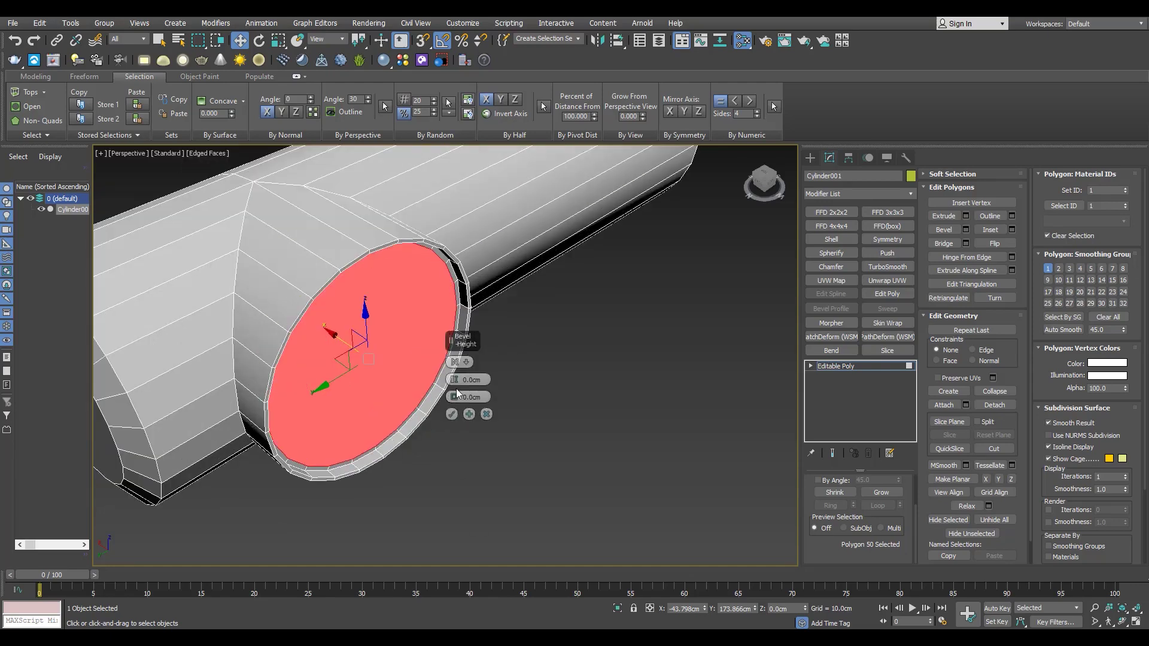
pyautogui.moveTo(454, 380); pyautogui.dragTo(453, 280)
pyautogui.keyDown('alt'); pyautogui.moveTo(455, 269); pyautogui.dragTo(281, 299, button='middle'); pyautogui.keyUp('alt')
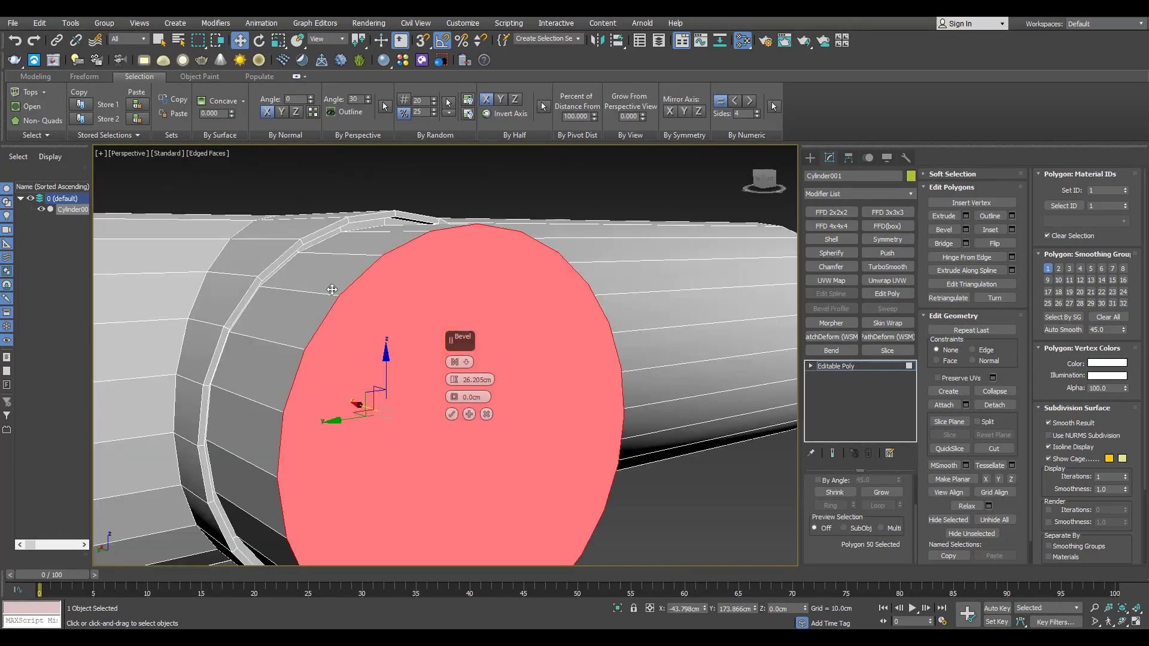
pyautogui.click(486, 414)
# Step: Inspect the vertices around the branch's recessed rim in wireframe
pyautogui.press('1')
pyautogui.moveTo(421, 241); pyautogui.dragTo(425, 358, button='middle')
pyautogui.scroll(2, 425, 357)
pyautogui.press('F3')
pyautogui.click(403, 433)
pyautogui.press('F3')
pyautogui.scroll(-2, 403, 434)
pyautogui.press('4')
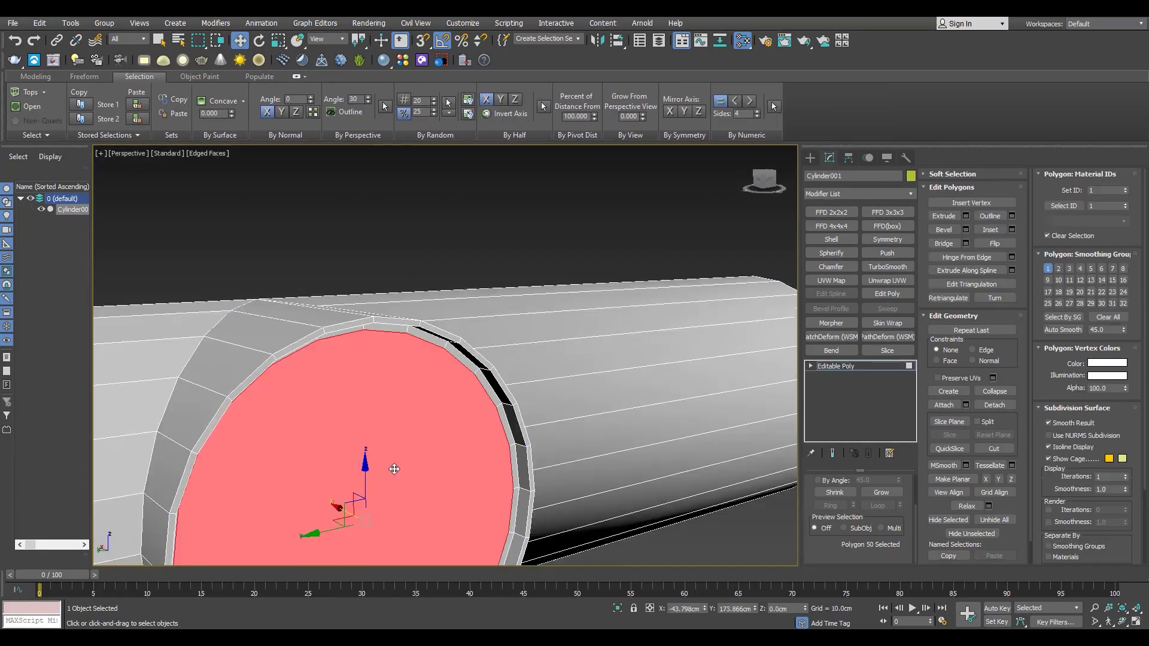
# Step: Scale the recessed end face slightly in its own plane and bevel it outward with a height of 26.205 cm
pyautogui.keyDown('alt'); pyautogui.moveTo(335, 413); pyautogui.dragTo(359, 393, button='middle'); pyautogui.keyUp('alt')
pyautogui.press('r')
pyautogui.moveTo(357, 393); pyautogui.dragTo(350, 386)
pyautogui.scroll(-4, 351, 386)
pyautogui.keyDown('alt'); pyautogui.moveTo(320, 413); pyautogui.dragTo(347, 457, button='middle'); pyautogui.keyUp('alt')
pyautogui.hotkey('ctrl', 'shift', 'b')
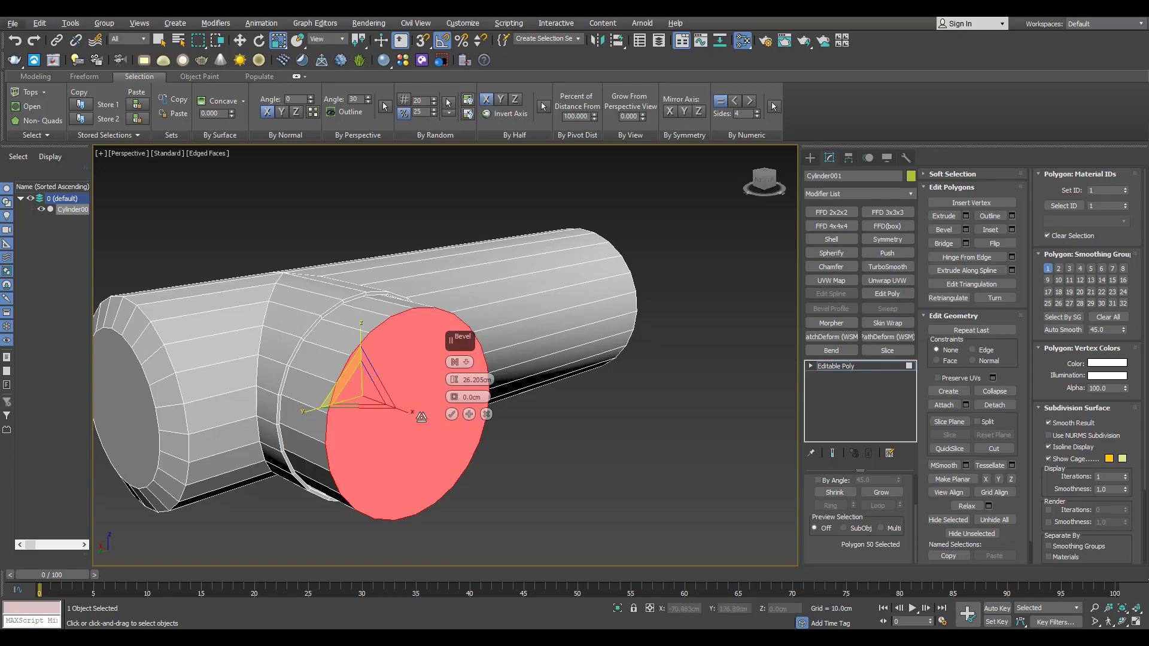
pyautogui.click(452, 414)
# Step: Insert an edge loop around the newly extended section of the side branch
pyautogui.keyDown('alt'); pyautogui.moveTo(263, 437); pyautogui.dragTo(308, 442, button='middle'); pyautogui.keyUp('alt')
pyautogui.scroll(2, 352, 442)
pyautogui.keyDown('alt'); pyautogui.moveTo(388, 407); pyautogui.dragTo(407, 380, button='middle'); pyautogui.keyUp('alt')
pyautogui.scroll(-4, 396, 413)
pyautogui.press('w')
pyautogui.scroll(2, 370, 375)
pyautogui.hotkey('alt', '1')
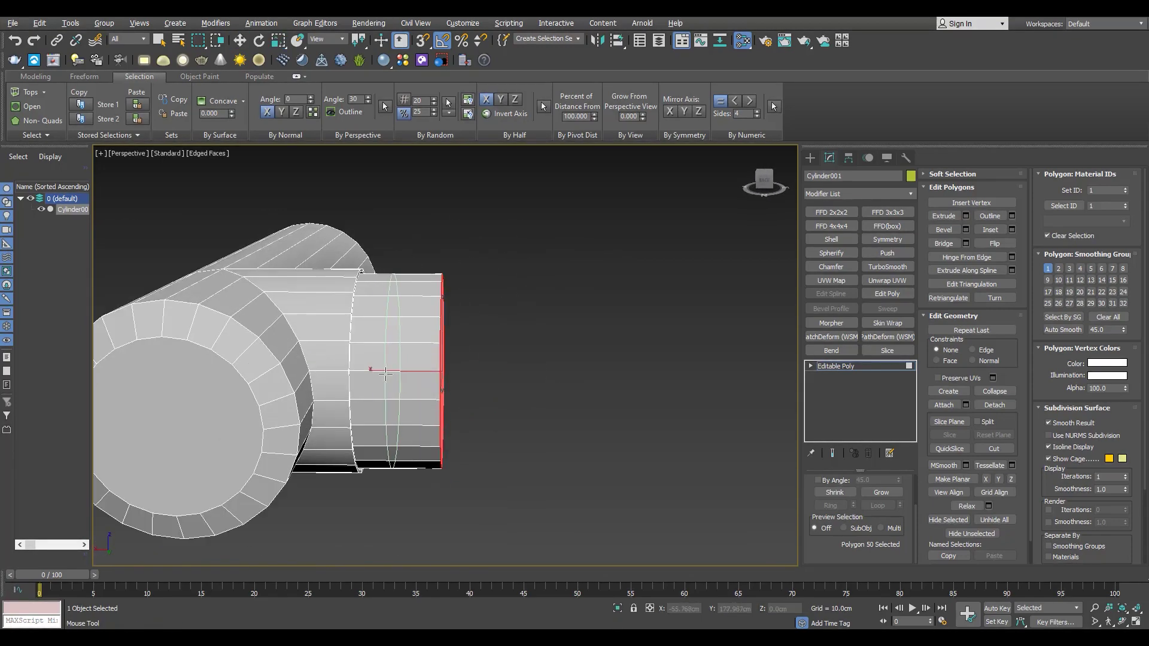
pyautogui.click(378, 366)
# Step: Select the lower half of the polygons around the side branch's outermost section
pyautogui.scroll(4, 404, 348)
pyautogui.click(405, 353)
pyautogui.keyDown('shift'); pyautogui.click(417, 315); pyautogui.keyUp('shift')
pyautogui.scroll(-3, 418, 315)
pyautogui.keyDown('alt'); pyautogui.moveTo(420, 323); pyautogui.dragTo(397, 359, button='middle'); pyautogui.keyUp('alt')
pyautogui.press('l')
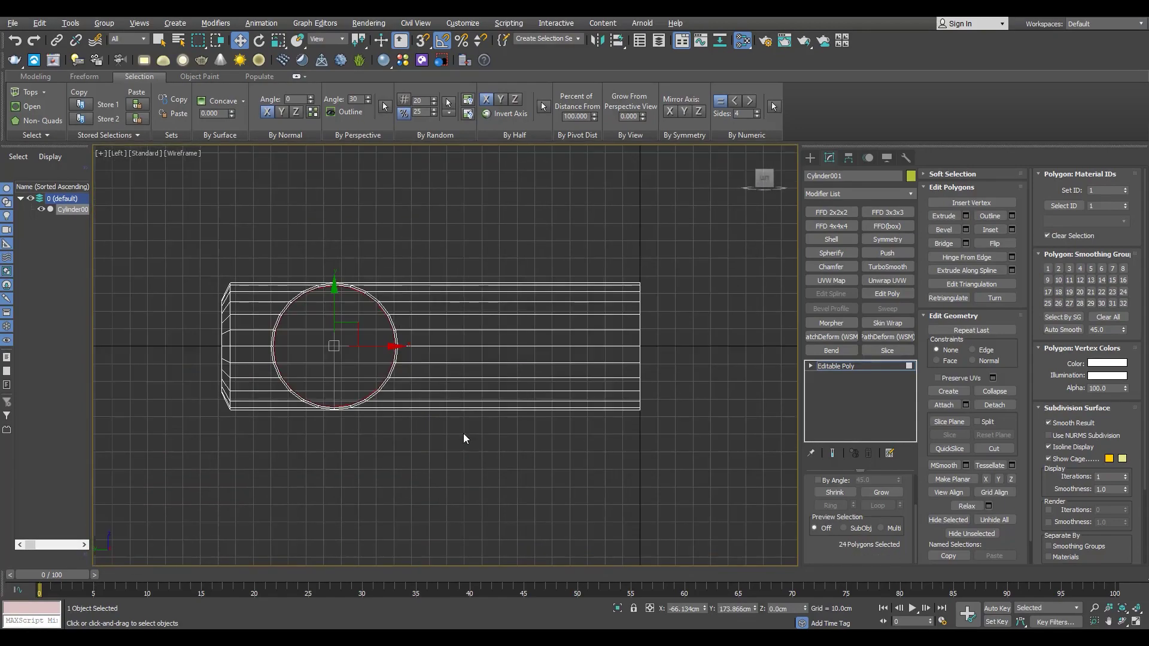
pyautogui.keyDown('alt'); pyautogui.moveTo(171, 342); pyautogui.dragTo(170, 344); pyautogui.keyUp('alt')
# Step: Connect two opposite rim vertices to split the branch's end face across its middle
pyautogui.press('p')
pyautogui.keyDown('alt'); pyautogui.moveTo(584, 471); pyautogui.dragTo(541, 463, button='middle'); pyautogui.keyUp('alt')
pyautogui.press('1')
pyautogui.click(365, 367)
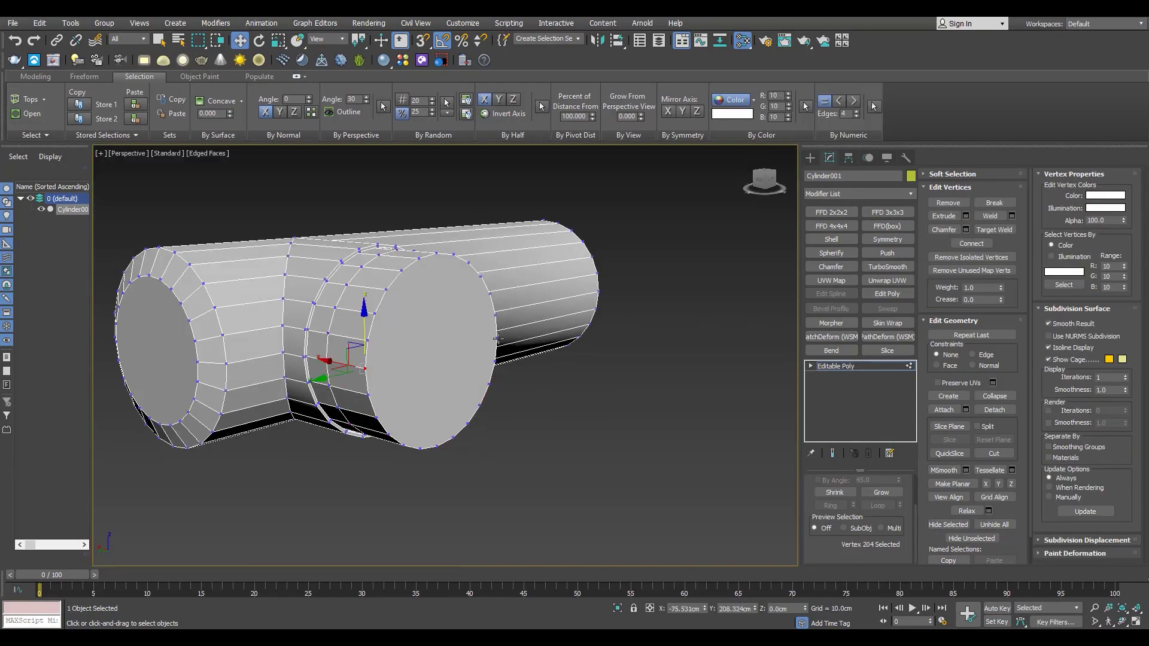
pyautogui.keyDown('ctrl'); pyautogui.click(495, 327); pyautogui.keyUp('ctrl')
pyautogui.hotkey('ctrl', 'shift', 'e')
pyautogui.keyDown('alt'); pyautogui.moveTo(495, 335); pyautogui.dragTo(508, 391, button='middle'); pyautogui.keyUp('alt')
pyautogui.hotkey('alt', 'w')
pyautogui.rightClick(217, 422)
pyautogui.hotkey('alt', 'w')
pyautogui.hotkey('alt', 'w')
pyautogui.rightClick(491, 419)
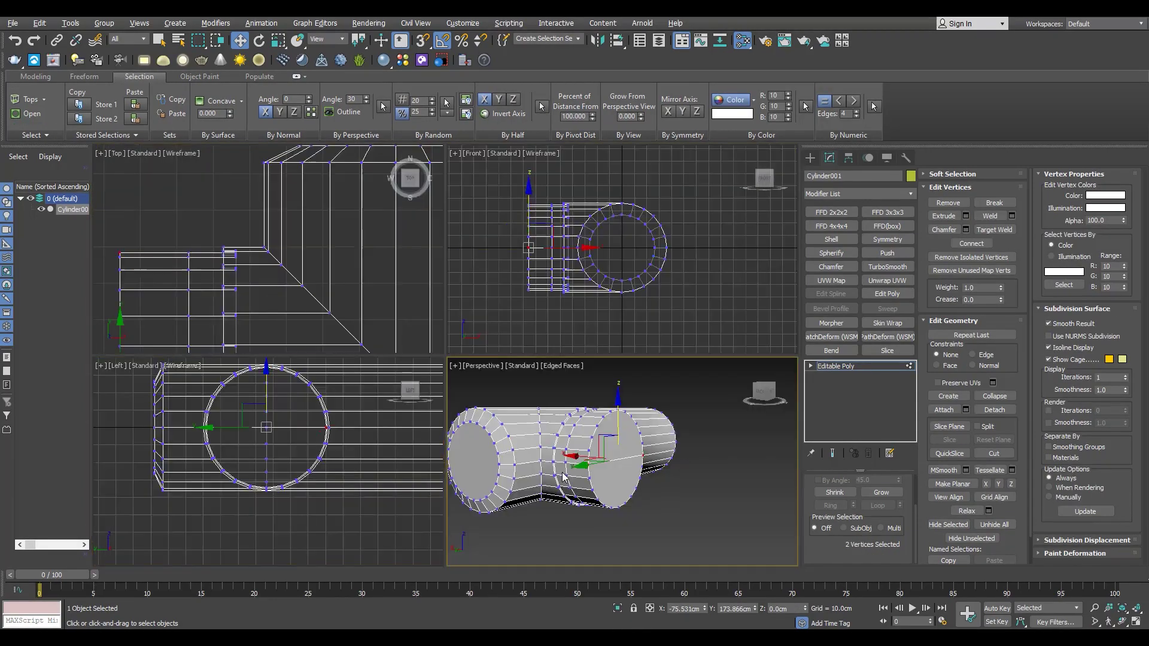
# Step: Bevel the selected lower polygons with height 26.205 cm and outline 0 cm, move them downward and flatten them along Z
pyautogui.hotkey('alt', 'w')
pyautogui.press('4')
pyautogui.keyDown('alt'); pyautogui.moveTo(429, 399); pyautogui.dragTo(404, 432, button='middle'); pyautogui.keyUp('alt')
pyautogui.hotkey('ctrl', 'shift', 'b')
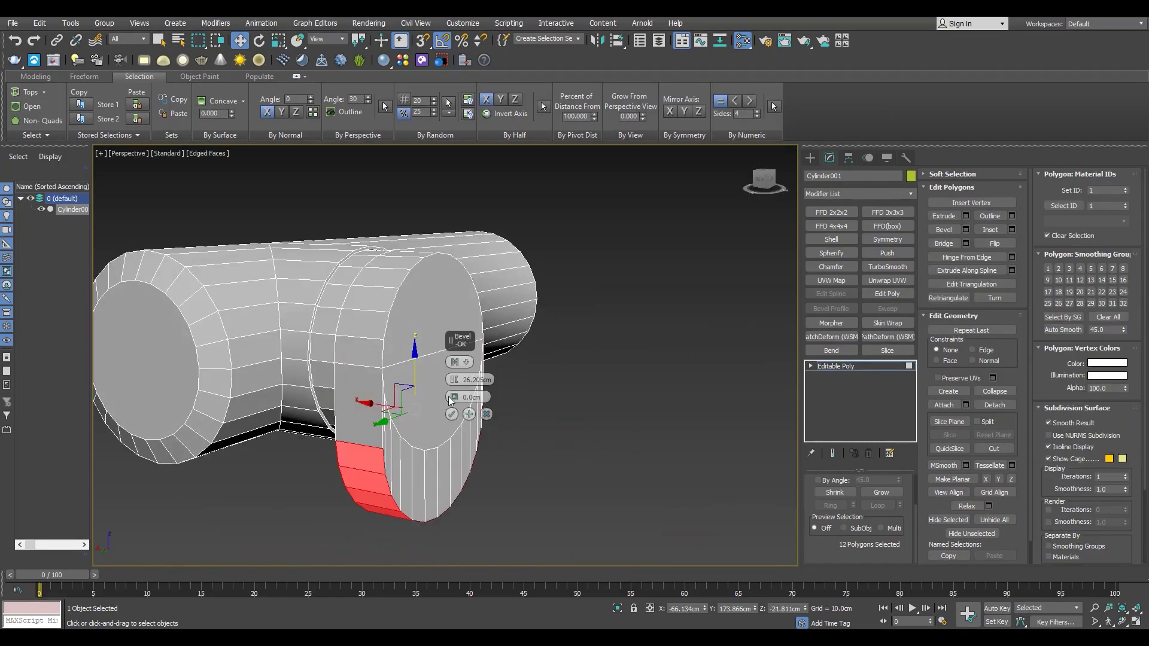
pyautogui.click(452, 414)
pyautogui.moveTo(415, 362); pyautogui.dragTo(426, 468)
pyautogui.click(1010, 480)
pyautogui.moveTo(422, 431); pyautogui.dragTo(422, 339, button='middle')
pyautogui.keyDown('alt'); pyautogui.moveTo(422, 339); pyautogui.dragTo(370, 348, button='middle'); pyautogui.keyUp('alt')
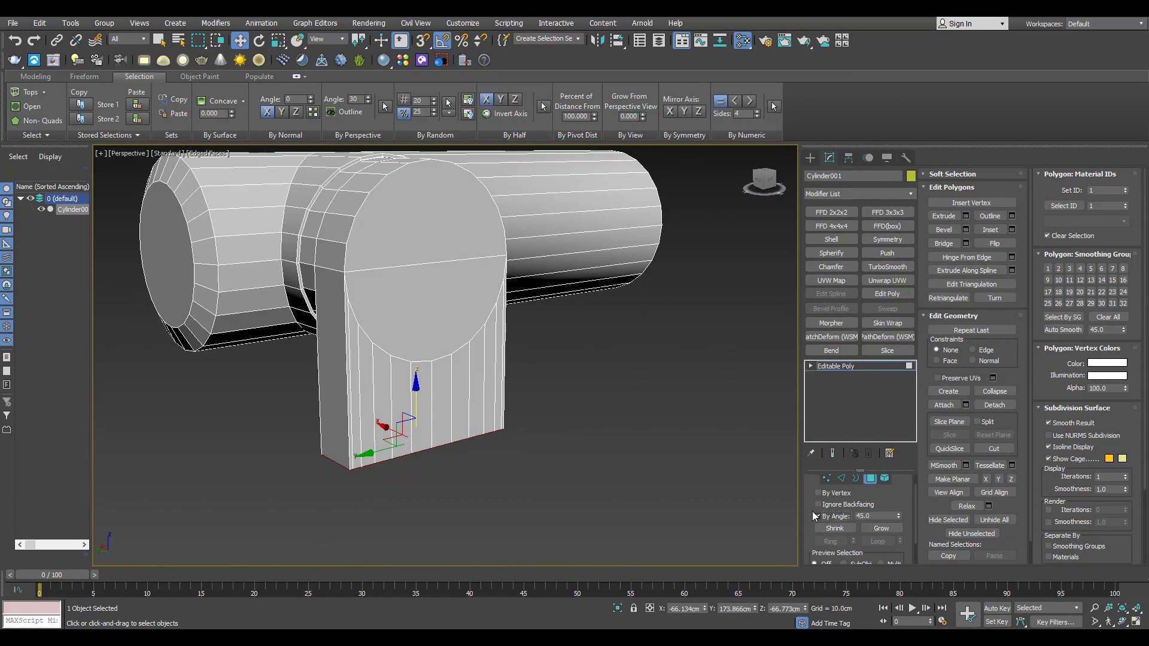
# Step: Delete the segmented faces on the front, back and bottom of the new downward upright
pyautogui.click(455, 353)
pyautogui.keyDown('alt'); pyautogui.moveTo(455, 353); pyautogui.dragTo(327, 443, button='middle'); pyautogui.keyUp('alt')
pyautogui.keyDown('ctrl'); pyautogui.click(436, 362); pyautogui.keyUp('ctrl')
pyautogui.keyDown('ctrl'); pyautogui.click(378, 397); pyautogui.keyUp('ctrl')
pyautogui.press('Delete')
# Step: Bridge the upright's lower edges to form its underside and cap the open front and back borders
pyautogui.press('2')
pyautogui.click(947, 261)
pyautogui.press('3')
pyautogui.keyDown('alt'); pyautogui.moveTo(332, 377); pyautogui.dragTo(410, 429, button='middle'); pyautogui.keyUp('alt')
pyautogui.click(360, 369)
pyautogui.hotkey('alt', 'p')
pyautogui.click(478, 355)
pyautogui.hotkey('alt', 'p')
pyautogui.scroll(-3, 479, 355)
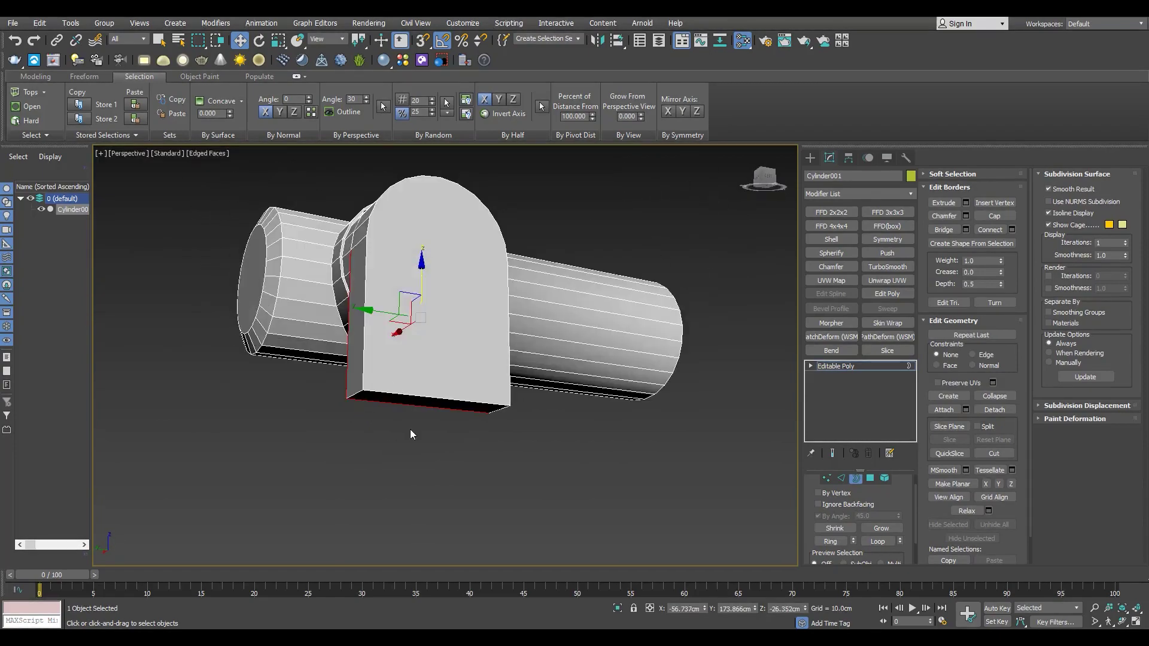
# Step: Move the upright's bottom face down to Z -90 cm
pyautogui.press('4')
pyautogui.scroll(3, 411, 429)
pyautogui.keyDown('ctrl'); pyautogui.click(426, 372); pyautogui.keyUp('ctrl')
pyautogui.keyDown('alt'); pyautogui.moveTo(425, 371); pyautogui.dragTo(530, 365, button='middle'); pyautogui.keyUp('alt')
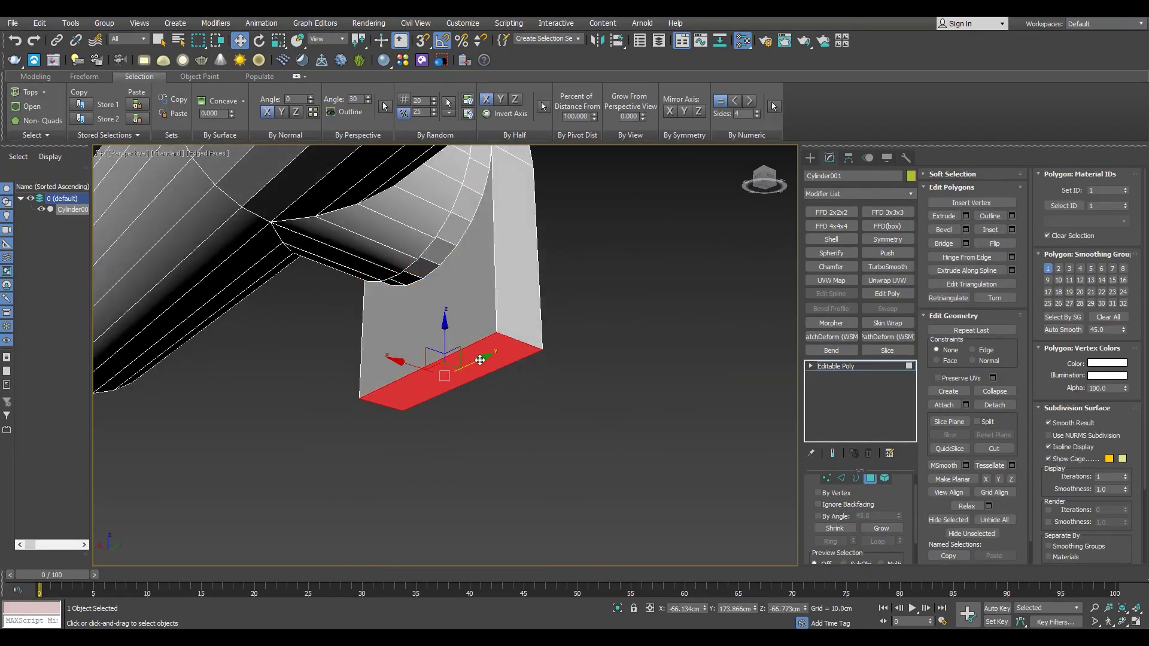
pyautogui.hotkey('alt', 'w')
pyautogui.rightClick(500, 257)
pyautogui.hotkey('alt', 'w')
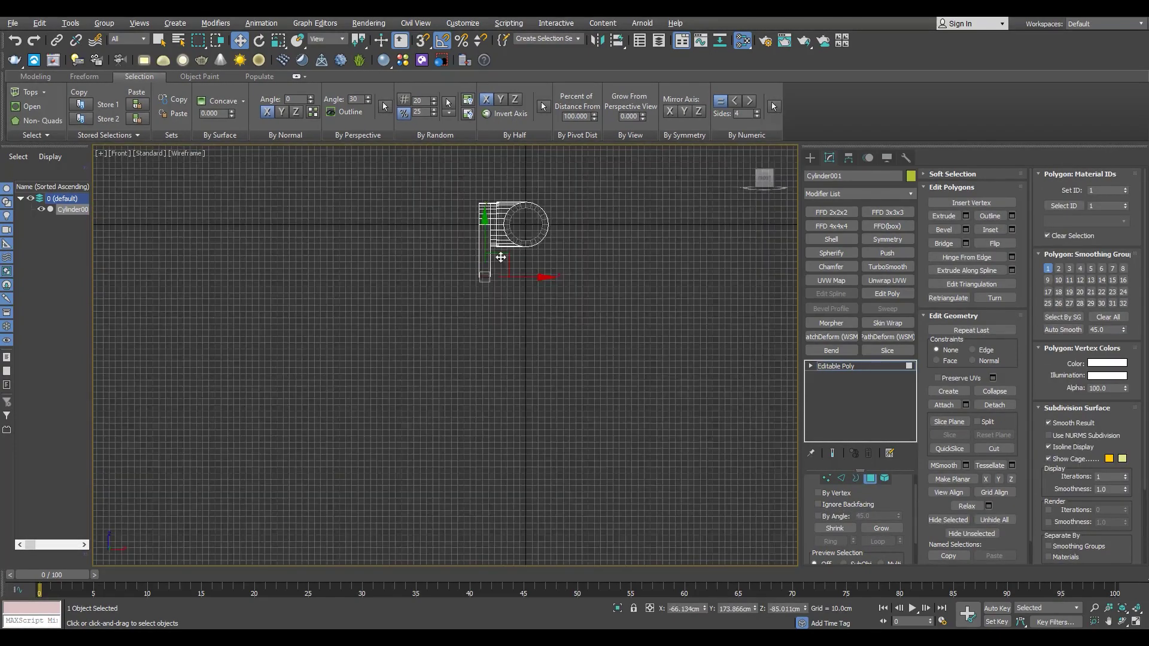
pyautogui.scroll(6, 482, 256)
pyautogui.moveTo(485, 318); pyautogui.dragTo(479, 381, button='middle')
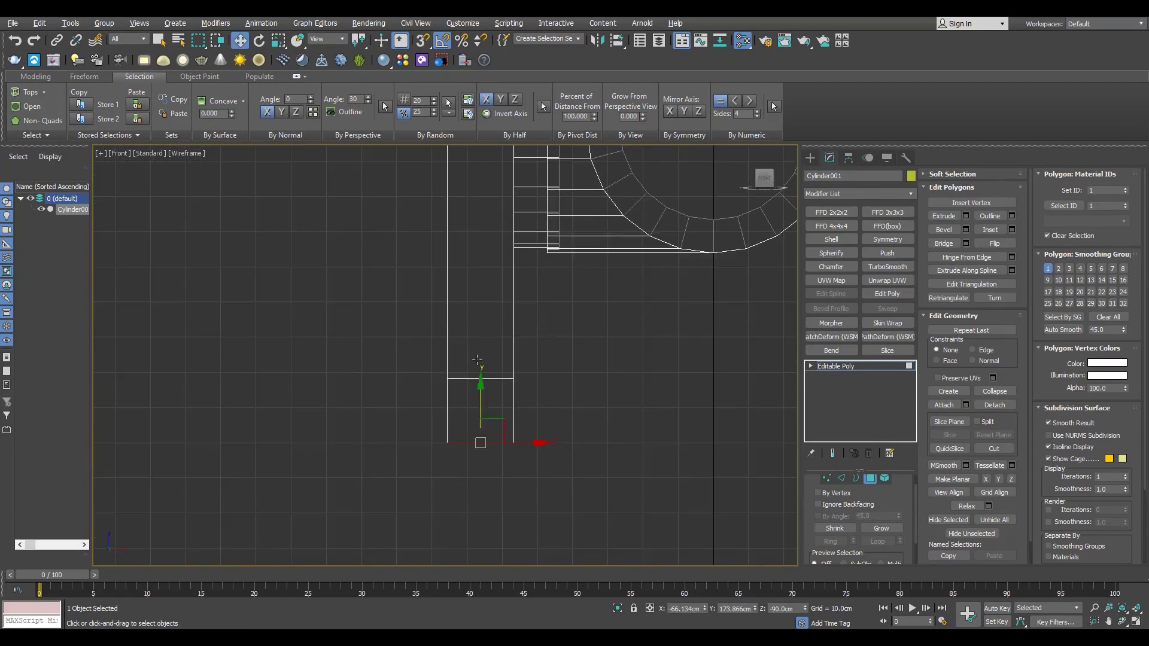
pyautogui.press('2')
pyautogui.press('s')
pyautogui.press('s')
pyautogui.hotkey('alt', 'w')
# Step: Connect the upright's vertical edges with a horizontal edge loop and lower it to about Z -69 cm
pyautogui.hotkey('alt', 'w')
pyautogui.press('4')
pyautogui.keyDown('alt'); pyautogui.moveTo(544, 435); pyautogui.dragTo(332, 429, button='middle'); pyautogui.keyUp('alt')
pyautogui.click(479, 413)
pyautogui.press('2')
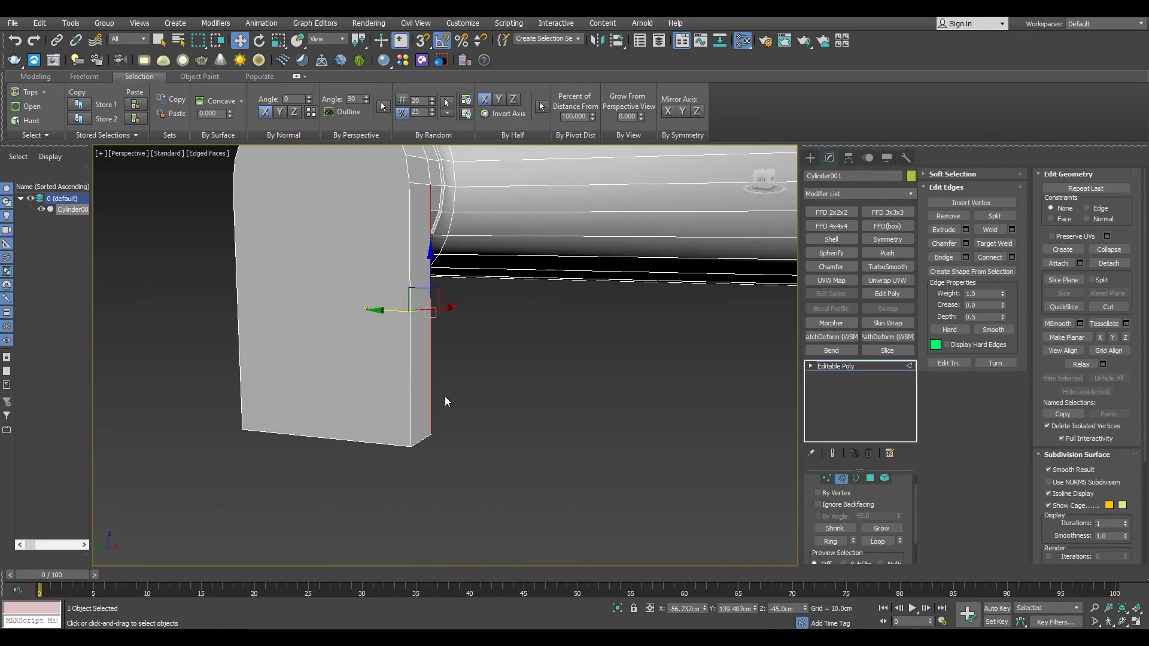
pyautogui.hotkey('alt', 'r')
pyautogui.press('F3')
pyautogui.hotkey('ctrl', 'shift', 'e')
pyautogui.hotkey('alt', 'w')
pyautogui.hotkey('alt', 'w')
pyautogui.press('s')
pyautogui.moveTo(480, 284); pyautogui.dragTo(522, 360)
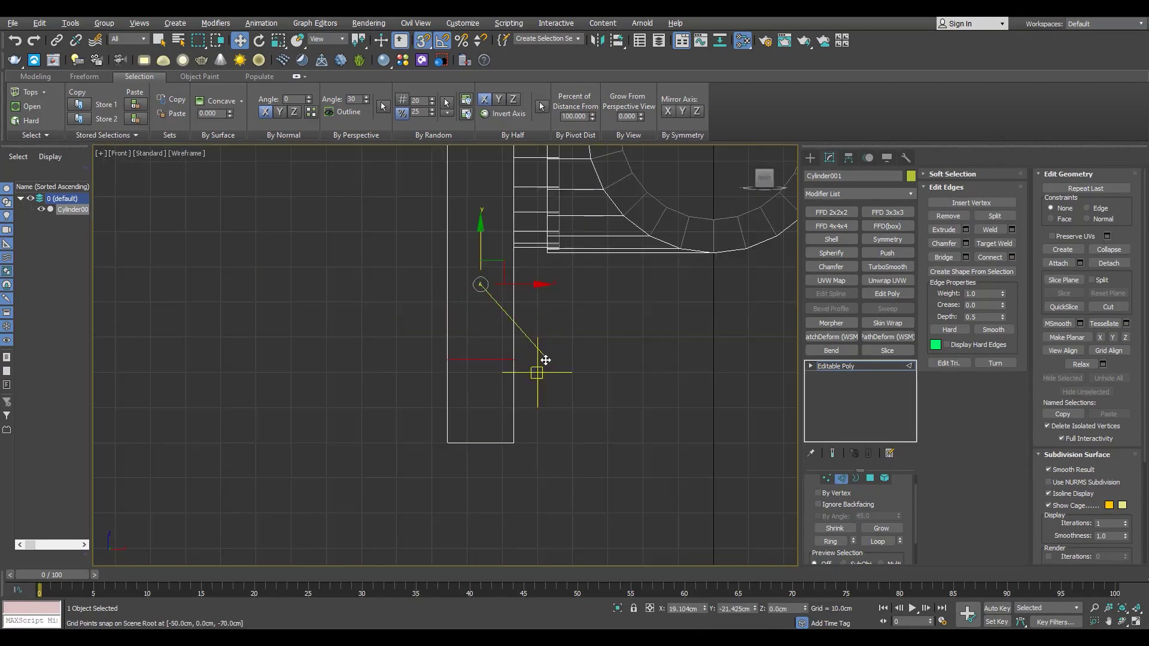
# Step: Extend the upright's inner lower face horizontally beneath the main cylinder to about X 46 cm, forming a foot plate
pyautogui.hotkey('alt', 'w')
pyautogui.hotkey('alt', 'w')
pyautogui.keyDown('alt'); pyautogui.moveTo(490, 425); pyautogui.dragTo(646, 409, button='middle'); pyautogui.keyUp('alt')
pyautogui.moveTo(419, 397)
pyautogui.keyDown('alt'); pyautogui.mouseDown(button='middle')
pyautogui.moveTo(424, 374)
pyautogui.moveTo(460, 371)
pyautogui.mouseUp(button='middle'); pyautogui.keyUp('alt')
pyautogui.moveTo(408, 317); pyautogui.dragTo(408, 322)
pyautogui.press('4')
pyautogui.click(390, 411)
pyautogui.scroll(-4, 458, 378)
pyautogui.keyDown('alt'); pyautogui.moveTo(482, 373); pyautogui.dragTo(458, 378, button='middle'); pyautogui.keyUp('alt')
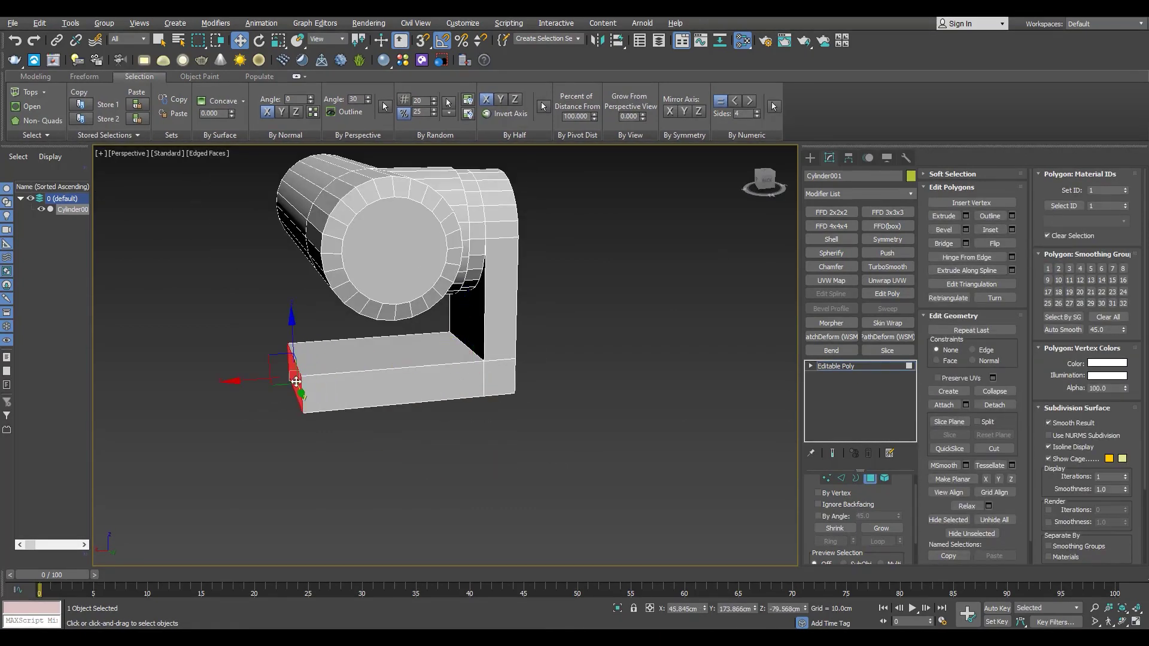
# Step: Detach a copy of the upright's rounded front face as a separate object and select it
pyautogui.keyDown('alt'); pyautogui.moveTo(296, 382); pyautogui.dragTo(362, 352, button='middle'); pyautogui.keyUp('alt')
pyautogui.click(361, 275)
pyautogui.click(994, 405)
pyautogui.click(526, 340)
pyautogui.click(612, 328)
pyautogui.press('4')
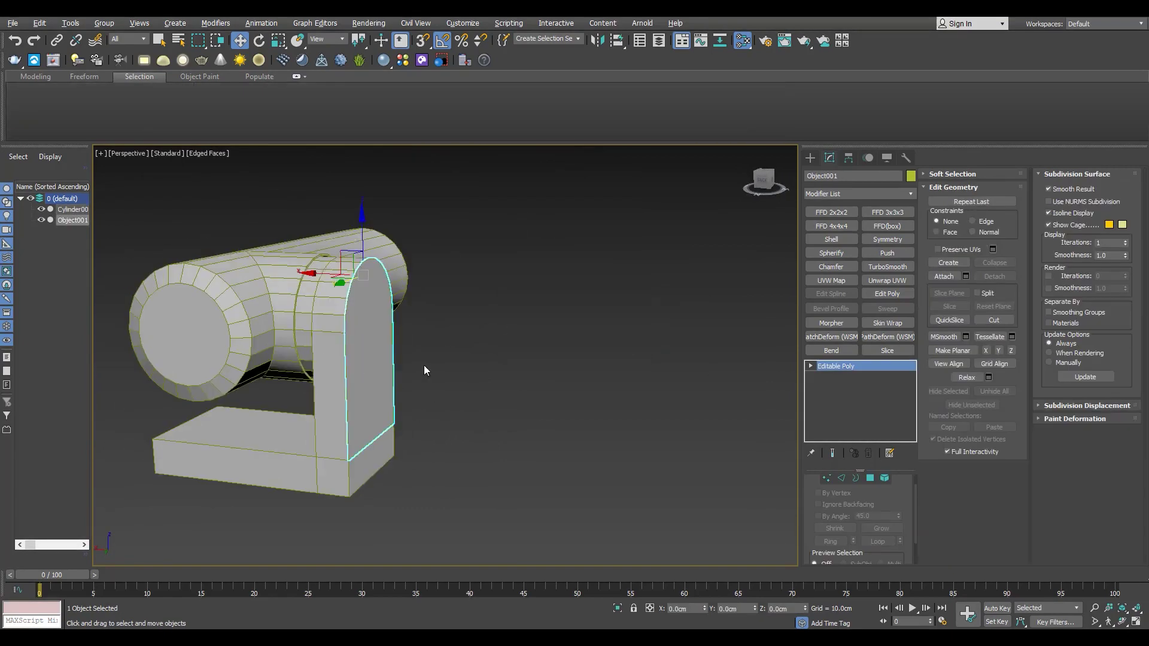
# Step: Reposition the copied face's pivot, turn the face horizontal and snap it onto the top of the foot plate
pyautogui.click(847, 161)
pyautogui.click(858, 240)
pyautogui.keyDown('alt'); pyautogui.moveTo(255, 177); pyautogui.dragTo(267, 206, button='middle'); pyautogui.keyUp('alt')
pyautogui.press('s')
pyautogui.moveTo(358, 272); pyautogui.dragTo(380, 501)
pyautogui.keyDown('alt'); pyautogui.moveTo(336, 505); pyautogui.dragTo(346, 487, button='middle'); pyautogui.keyUp('alt')
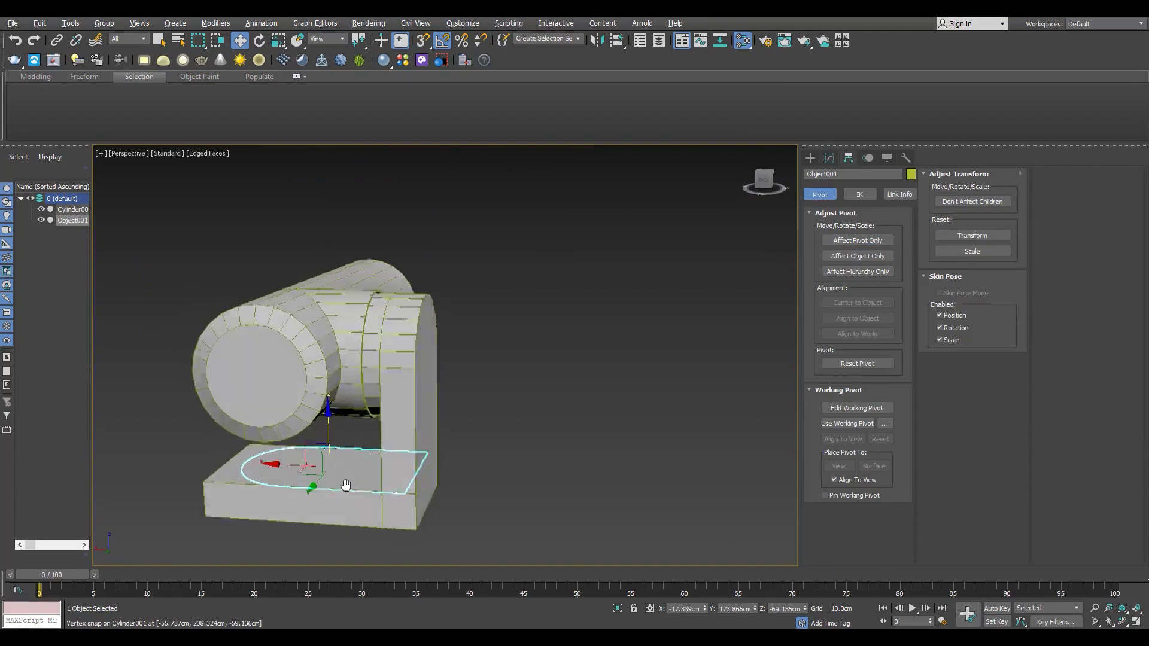
# Step: Slide the flat copied face along X so its straight end aligns with the upright's inner edge
pyautogui.scroll(3, 346, 487)
pyautogui.press('s')
pyautogui.moveTo(264, 460); pyautogui.dragTo(242, 461)
pyautogui.moveTo(387, 489); pyautogui.dragTo(407, 491)
pyautogui.press('s')
pyautogui.keyDown('alt'); pyautogui.moveTo(186, 455); pyautogui.dragTo(236, 458, button='middle'); pyautogui.keyUp('alt')
# Step: Delete the foot plate's outer end vertices from the main body, leaving the upright and the flat rounded face
pyautogui.click(237, 460)
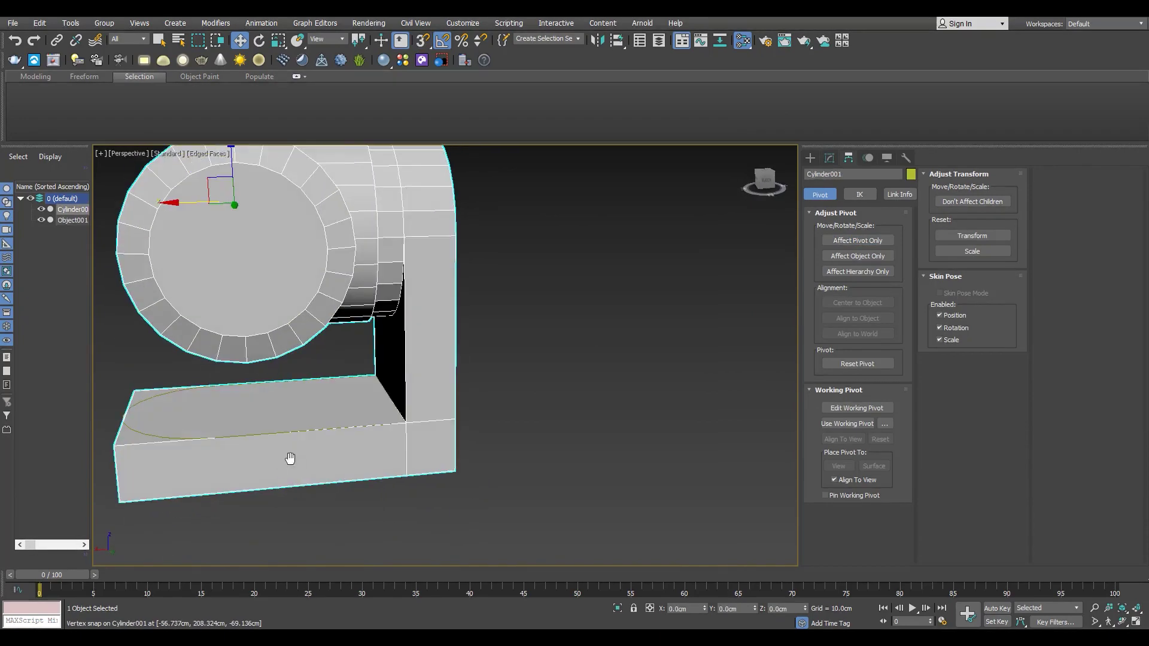
pyautogui.press('1')
pyautogui.press('F3')
pyautogui.moveTo(223, 521); pyautogui.dragTo(145, 345)
pyautogui.press('Delete')
pyautogui.press('F3')
# Step: Attach the flat rounded face to the main body and weld all vertices
pyautogui.click(830, 366)
pyautogui.click(946, 275)
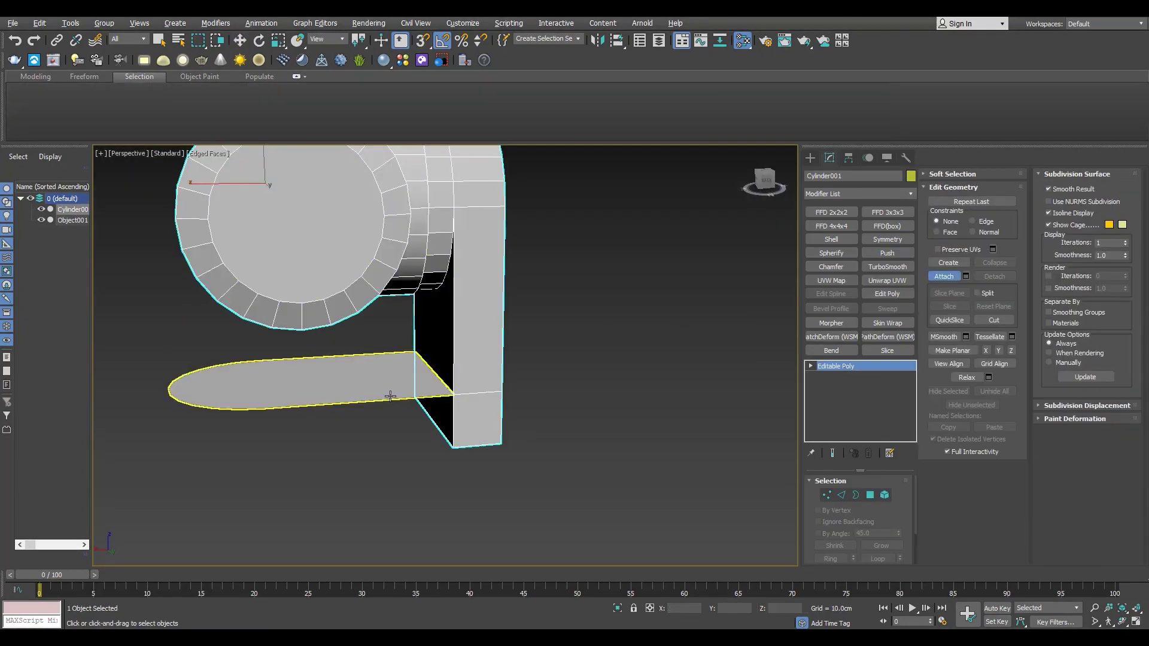
pyautogui.click(389, 397)
pyautogui.press('3')
pyautogui.press('1')
pyautogui.hotkey('ctrl', 'a')
pyautogui.scroll(4, 401, 414)
pyautogui.click(988, 217)
pyautogui.scroll(-4, 382, 412)
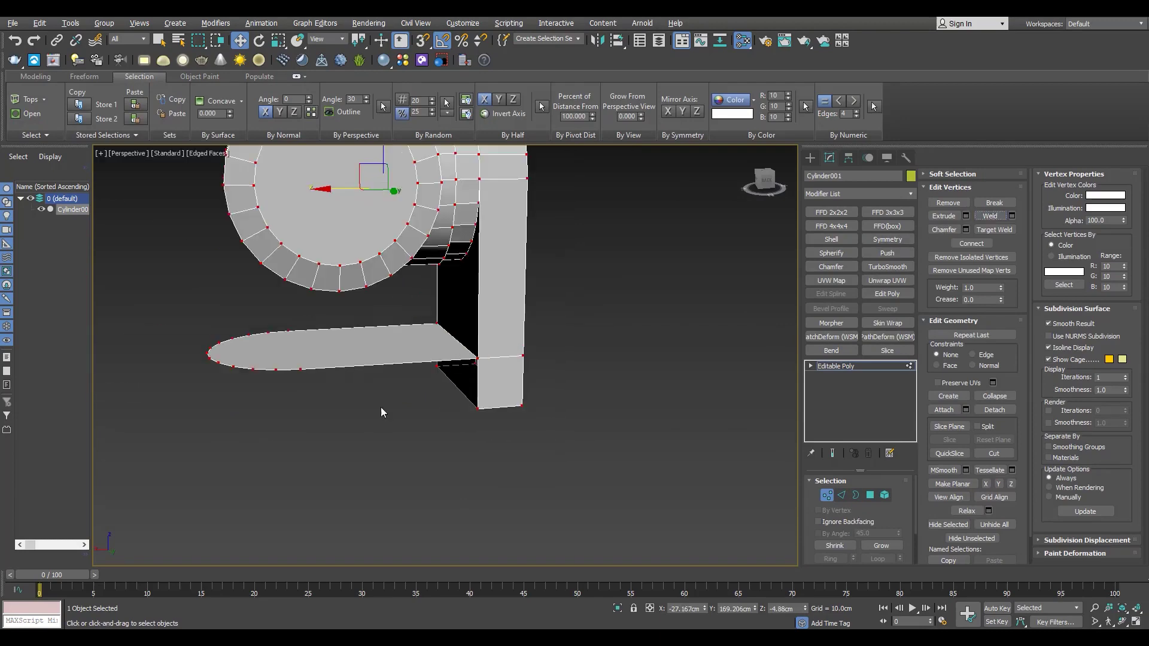
# Step: Extrude the rounded face's free border edges downward and snap them level with the upright's bottom
pyautogui.press('3')
pyautogui.click(450, 384)
pyautogui.press('2')
pyautogui.keyDown('alt'); pyautogui.moveTo(450, 387); pyautogui.dragTo(492, 379); pyautogui.keyUp('alt')
pyautogui.keyDown('alt'); pyautogui.moveTo(407, 431); pyautogui.dragTo(367, 412, button='middle'); pyautogui.keyUp('alt')
pyautogui.keyDown('alt'); pyautogui.moveTo(240, 276); pyautogui.dragTo(212, 282, button='middle'); pyautogui.keyUp('alt')
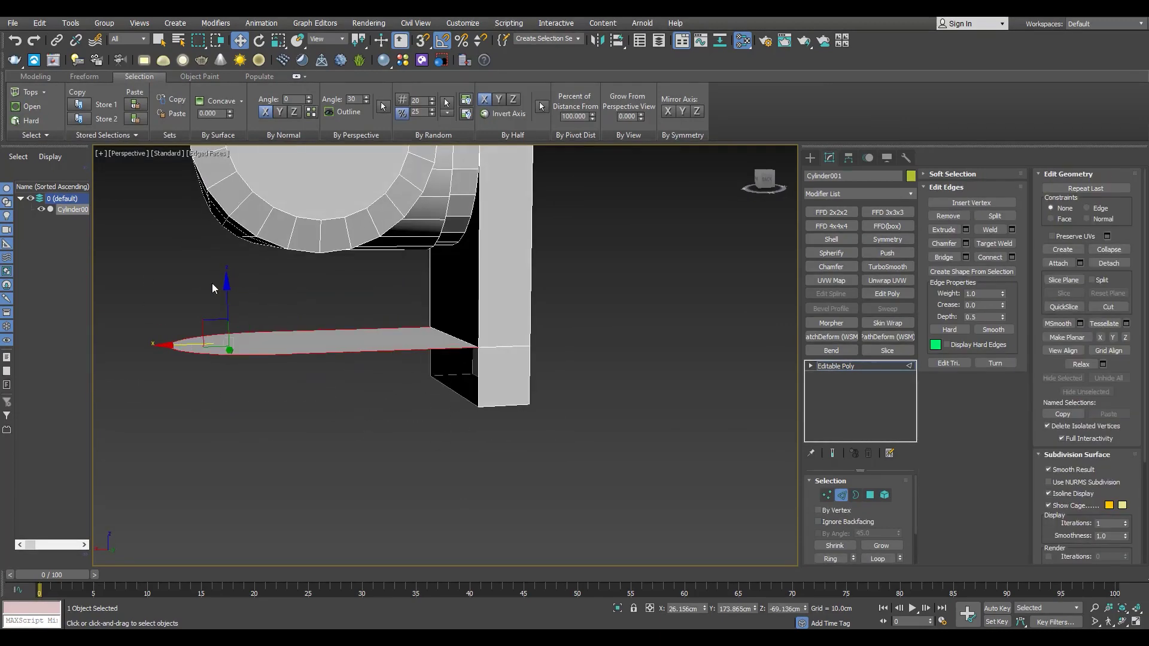
pyautogui.press('s')
pyautogui.keyDown('shift'); pyautogui.moveTo(227, 287); pyautogui.dragTo(470, 403); pyautogui.keyUp('shift')
pyautogui.keyDown('alt'); pyautogui.moveTo(470, 402); pyautogui.dragTo(413, 366, button='middle'); pyautogui.keyUp('alt')
pyautogui.press('s')
# Step: Weld all vertices again and cap the open underside of the rounded foot
pyautogui.press('1')
pyautogui.hotkey('ctrl', 'a')
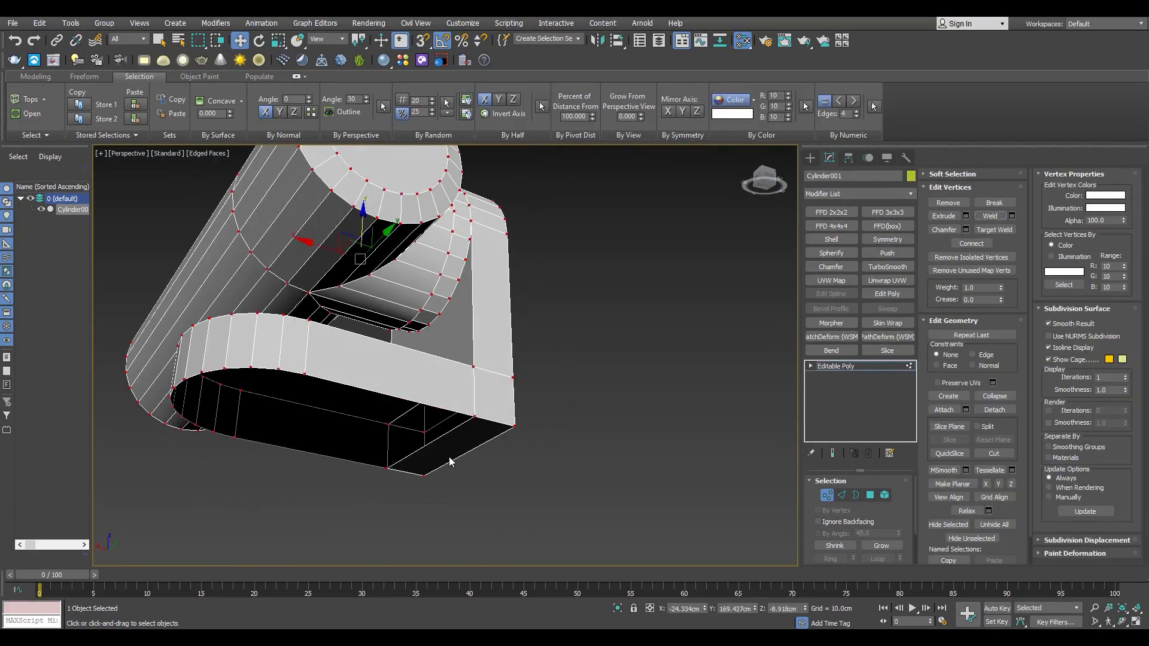
pyautogui.press('3')
pyautogui.click(433, 408)
pyautogui.hotkey('alt', 'p')
pyautogui.keyDown('alt'); pyautogui.moveTo(433, 411); pyautogui.dragTo(362, 476, button='middle'); pyautogui.keyUp('alt')
# Step: Connect the inner and outer corner vertices diagonally where the upright meets the foot
pyautogui.hotkey('alt', 'w')
pyautogui.scroll(-5, 357, 488)
pyautogui.middleClick(563, 247)
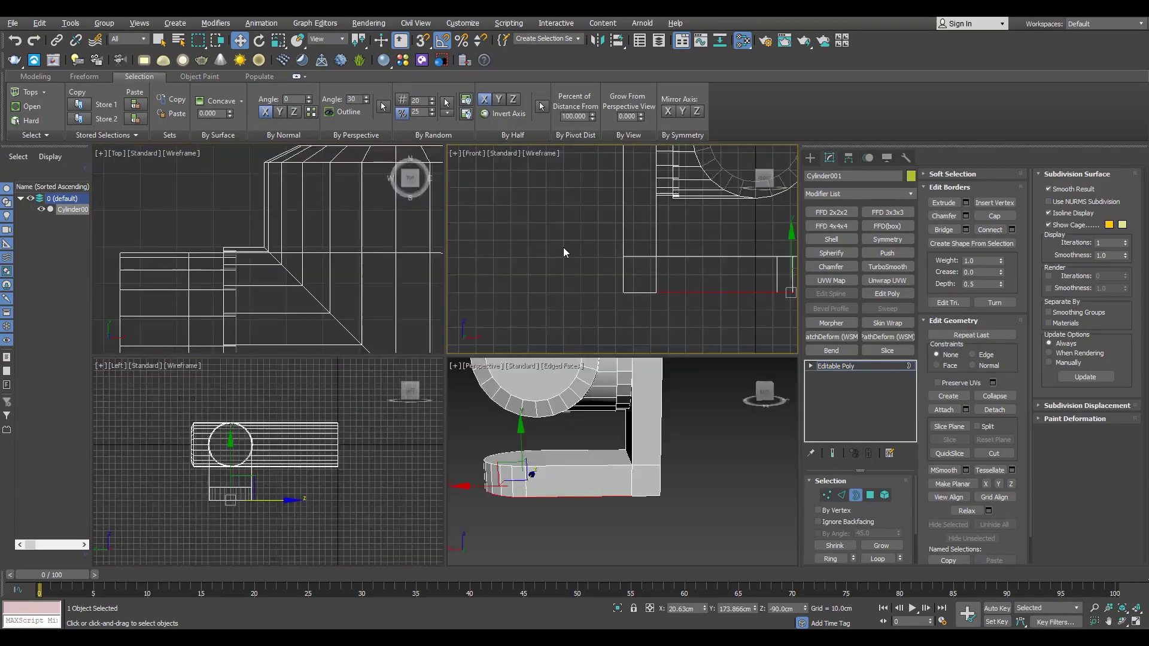
pyautogui.hotkey('alt', 'w')
pyautogui.press('1')
pyautogui.moveTo(300, 435); pyautogui.dragTo(245, 495)
pyautogui.hotkey('ctrl', 'shift', 'e')
pyautogui.hotkey('alt', 'w')
pyautogui.hotkey('alt', 'w')
# Step: Remove the redundant straight edges at the bracket's corner and chamfer the diagonal corner loop about 10.7 cm with 2 segments
pyautogui.press('2')
pyautogui.click(465, 390)
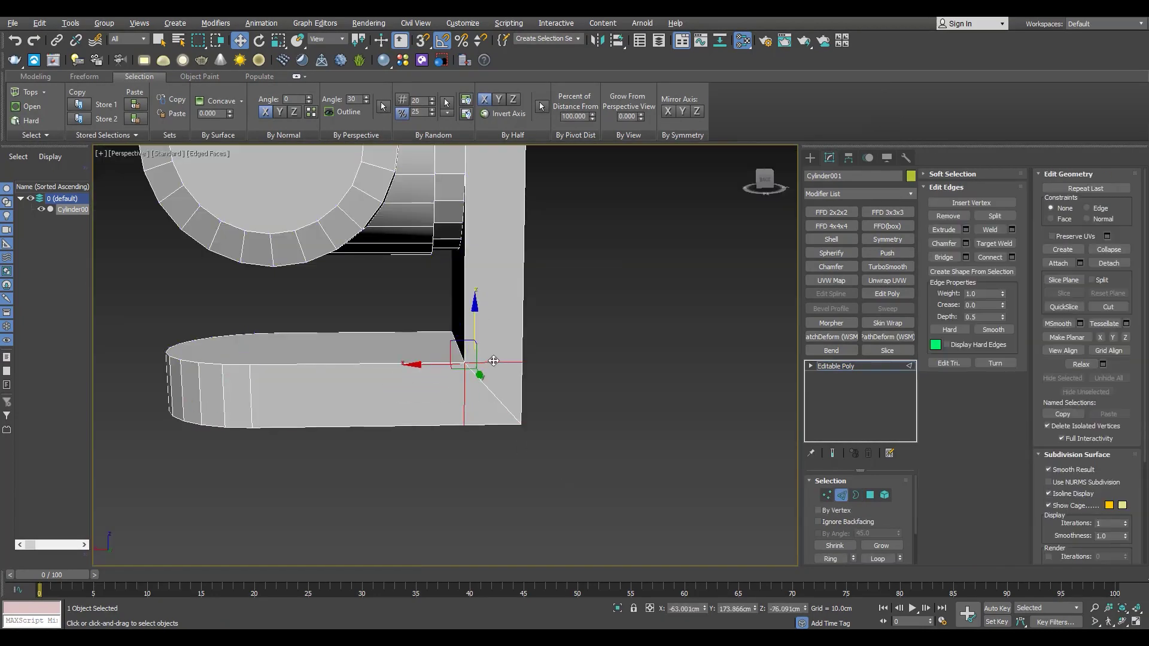
pyautogui.keyDown('shift'); pyautogui.click(946, 243); pyautogui.keyUp('shift')
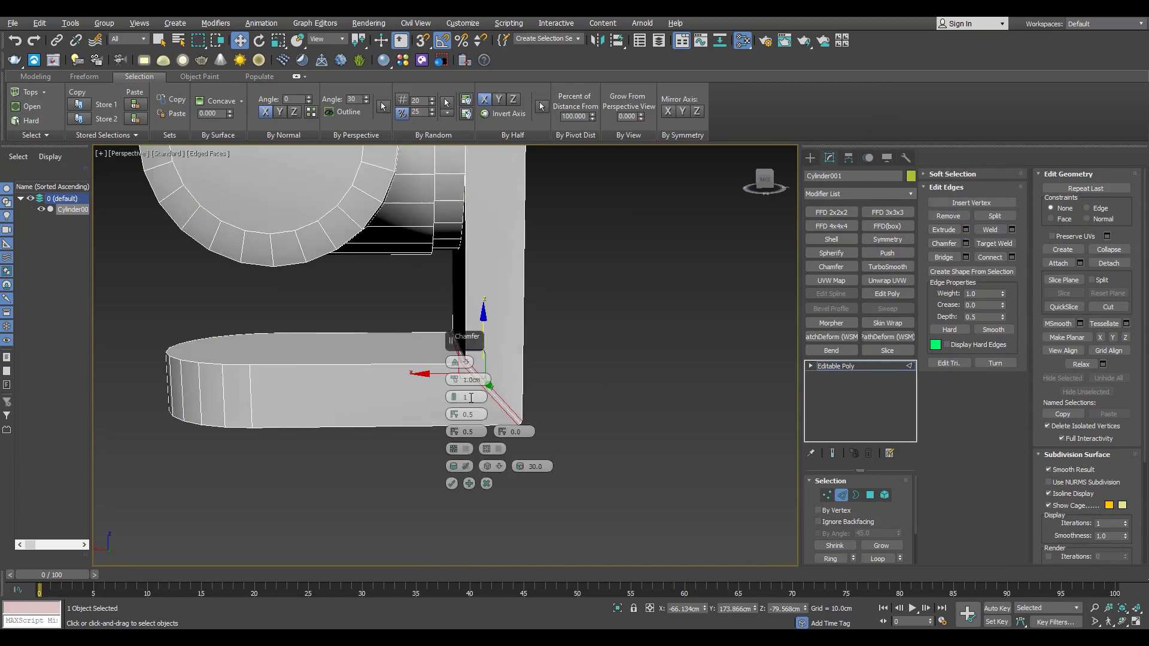
pyautogui.moveTo(401, 380); pyautogui.dragTo(336, 379, button='middle')
pyautogui.scroll(3, 336, 380)
pyautogui.moveTo(454, 380); pyautogui.dragTo(454, 361)
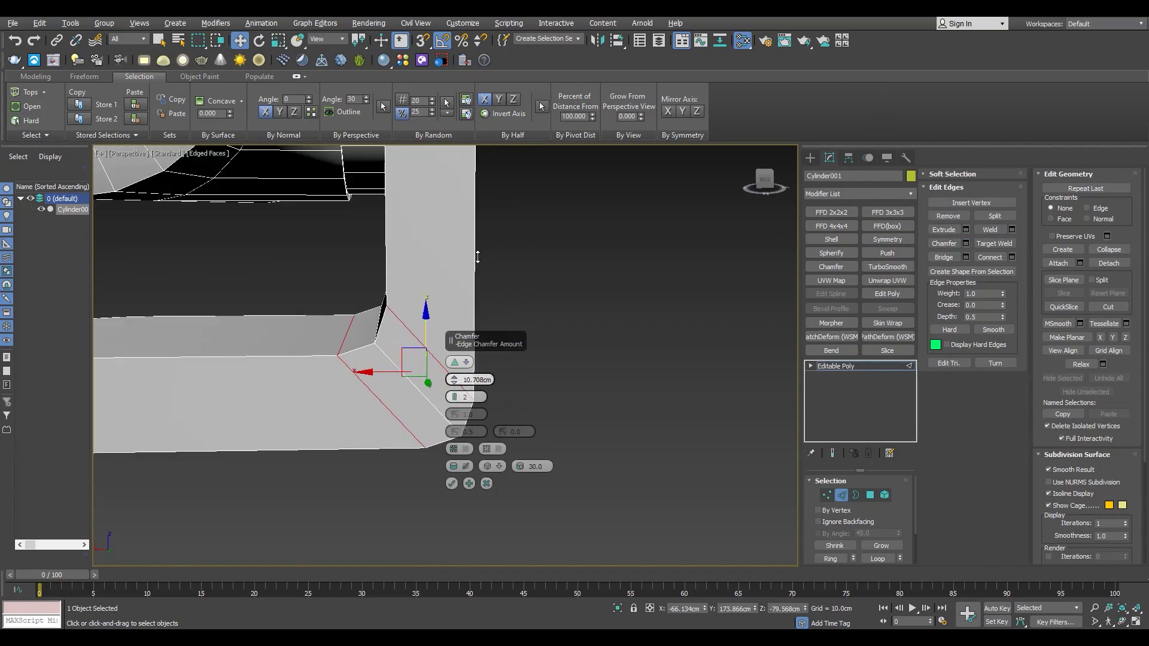
pyautogui.hotkey('alt', 'w')
pyautogui.hotkey('alt', 'w')
pyautogui.hotkey('alt', 'w')
pyautogui.hotkey('alt', 'w')
# Step: Bevel the bracket's outer upright, corner and foot faces together with a height of 10 cm
pyautogui.keyDown('alt'); pyautogui.moveTo(441, 428); pyautogui.dragTo(395, 374, button='middle'); pyautogui.keyUp('alt')
pyautogui.scroll(-7, 465, 425)
pyautogui.scroll(3, 393, 411)
pyautogui.press('4')
pyautogui.click(418, 321)
pyautogui.keyDown('alt'); pyautogui.moveTo(418, 321); pyautogui.dragTo(259, 438, button='middle'); pyautogui.keyUp('alt')
pyautogui.scroll(5, 325, 416)
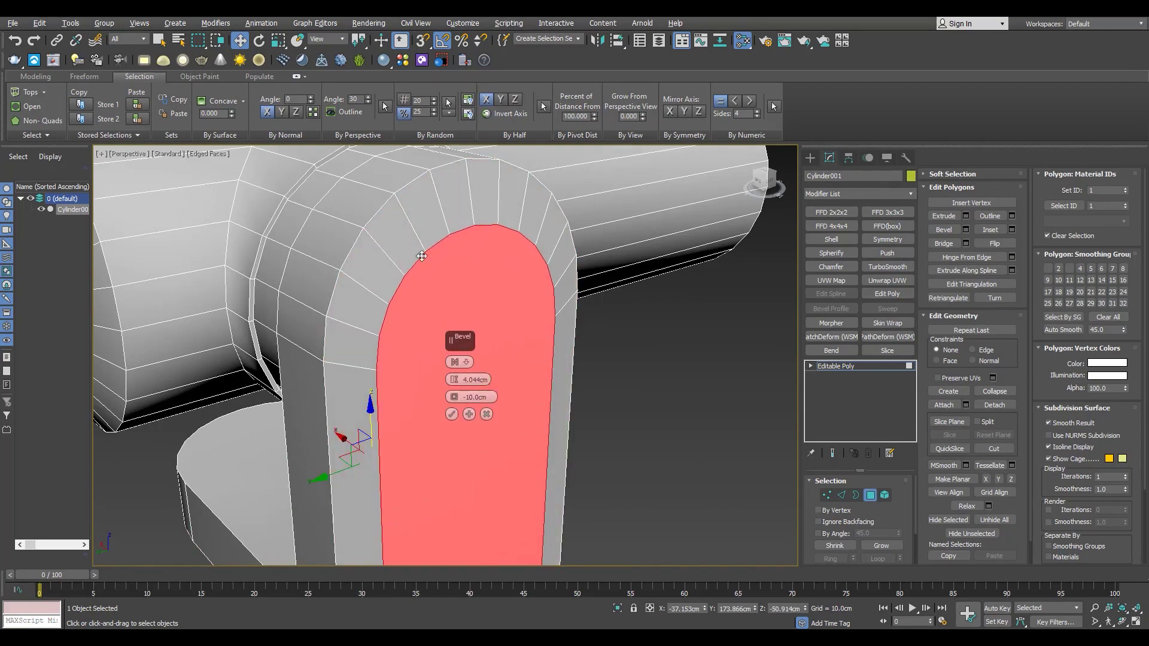
pyautogui.keyDown('alt'); pyautogui.moveTo(421, 256); pyautogui.dragTo(504, 365, button='middle'); pyautogui.keyUp('alt')
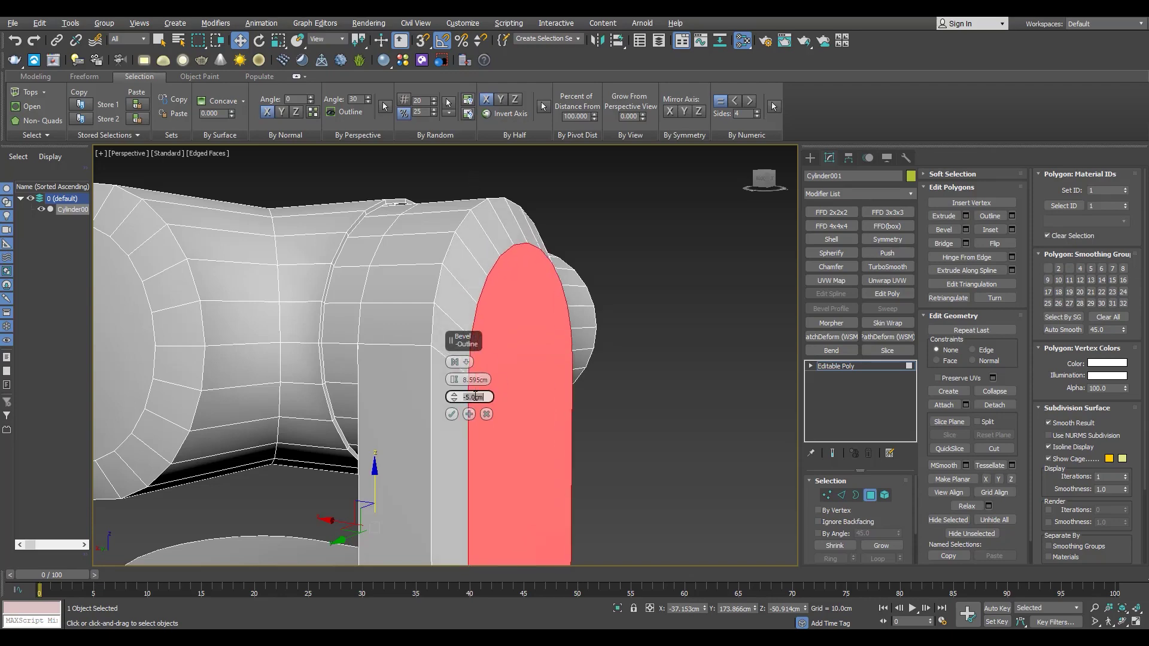
pyautogui.click(477, 379)
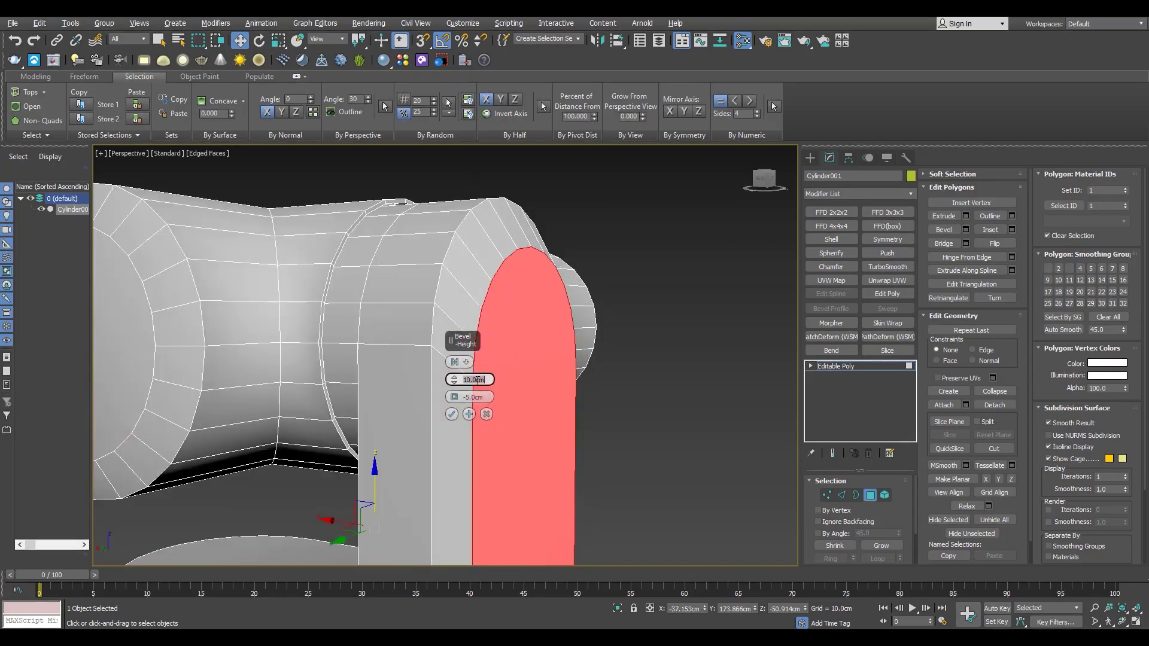
pyautogui.moveTo(455, 398)
pyautogui.mouseDown()
pyautogui.moveTo(456, 386)
pyautogui.moveTo(455, 397)
pyautogui.mouseUp()
# Step: Set the outer faces' bevel outline to about -4.1 cm and apply the bevel
pyautogui.keyDown('alt'); pyautogui.moveTo(508, 335); pyautogui.dragTo(460, 405, button='middle'); pyautogui.keyUp('alt')
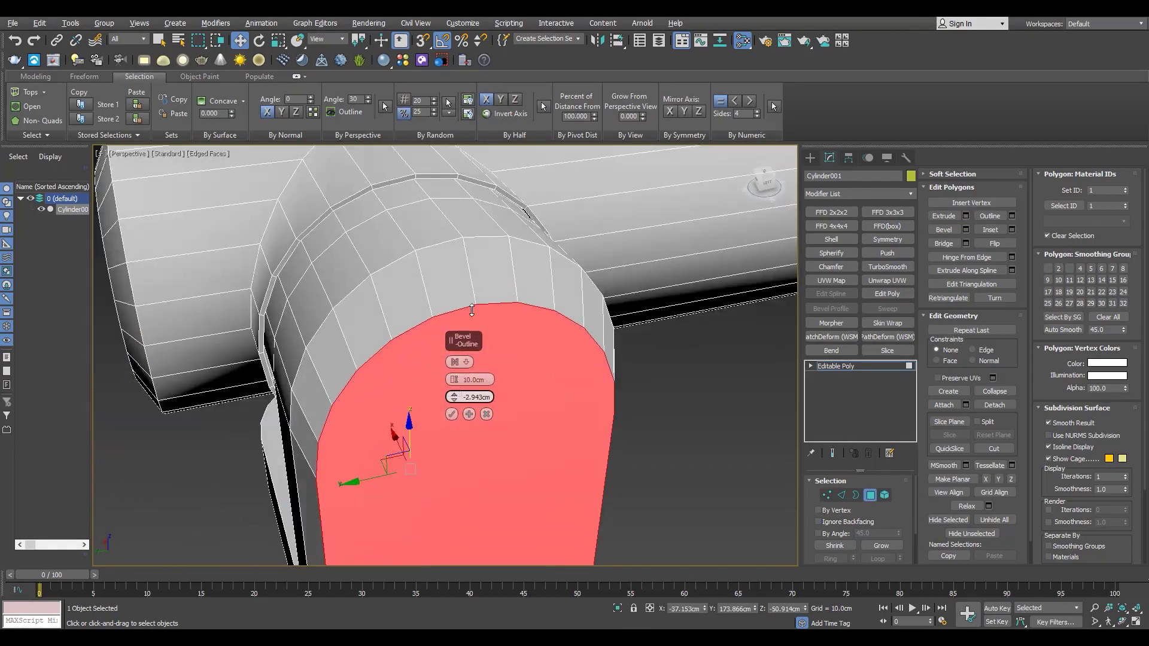
pyautogui.moveTo(472, 310); pyautogui.dragTo(471, 358)
pyautogui.keyDown('alt'); pyautogui.moveTo(472, 358); pyautogui.dragTo(532, 407, button='middle'); pyautogui.keyUp('alt')
pyautogui.press('t')
pyautogui.press('f')
pyautogui.moveTo(225, 267); pyautogui.dragTo(363, 318, button='middle')
pyautogui.press('F3')
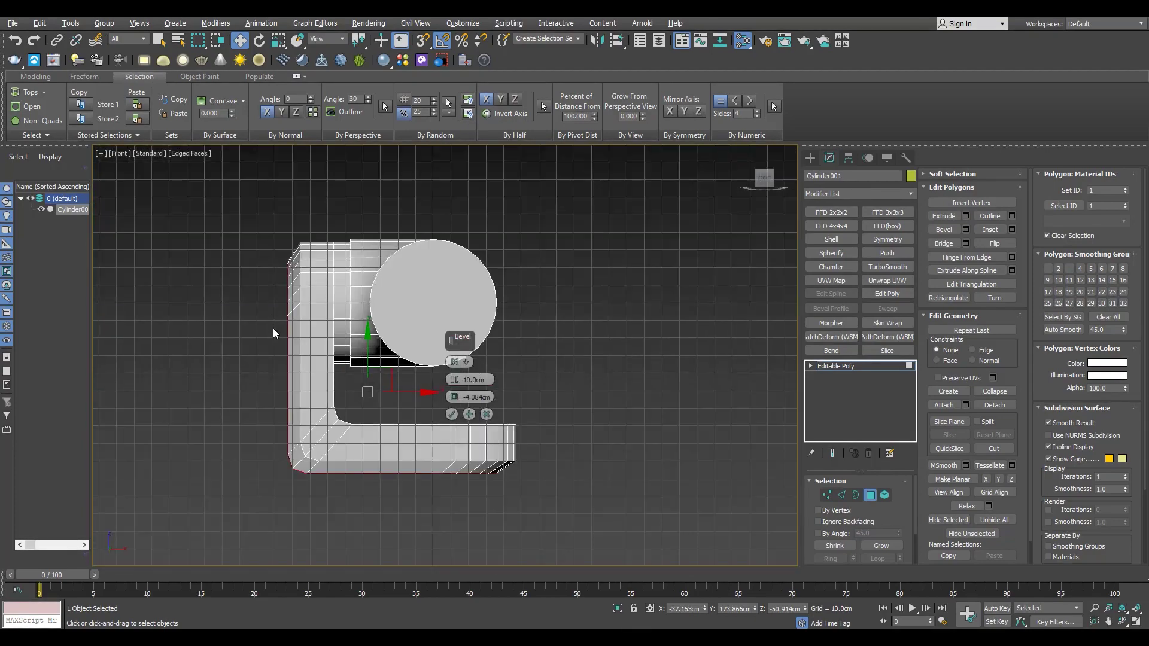
pyautogui.press('p')
pyautogui.keyDown('alt'); pyautogui.moveTo(273, 333); pyautogui.dragTo(514, 419, button='middle'); pyautogui.keyUp('alt')
pyautogui.scroll(-5, 669, 357)
pyautogui.click(452, 414)
# Step: Keep only the bevelled face's vertices around the upright's rounded top selected to even out the bevel there
pyautogui.keyDown('ctrl'); pyautogui.click(826, 495); pyautogui.keyUp('ctrl')
pyautogui.press('F3')
pyautogui.keyDown('alt'); pyautogui.moveTo(680, 429); pyautogui.dragTo(418, 527); pyautogui.keyUp('alt')
pyautogui.press('F3')
pyautogui.scroll(6, 622, 323)
pyautogui.keyDown('alt'); pyautogui.moveTo(547, 231); pyautogui.dragTo(443, 353, button='middle'); pyautogui.keyUp('alt')
# Step: Select the underside vertices of the foot's rounded end and shift them outward to about X 27.9 cm
pyautogui.press('4')
pyautogui.scroll(-5, 359, 405)
pyautogui.keyDown('ctrl'); pyautogui.click(826, 495); pyautogui.keyUp('ctrl')
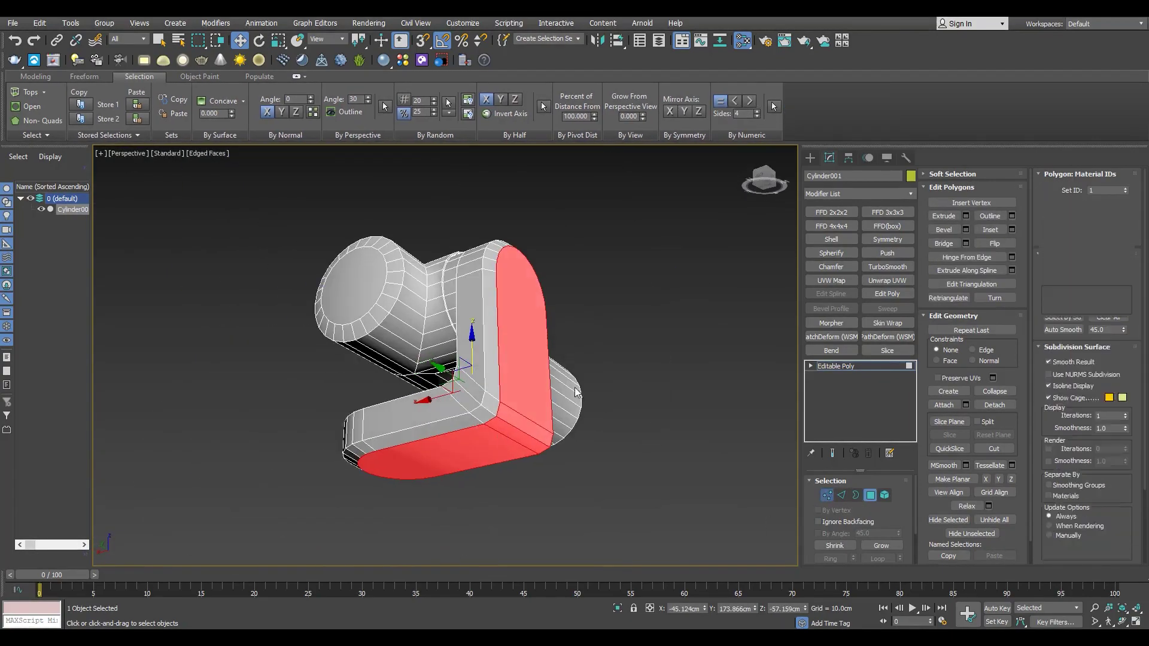
pyautogui.keyDown('alt'); pyautogui.moveTo(449, 215); pyautogui.dragTo(598, 359); pyautogui.keyUp('alt')
pyautogui.keyDown('alt'); pyautogui.moveTo(625, 349); pyautogui.dragTo(522, 476); pyautogui.keyUp('alt')
pyautogui.keyDown('alt'); pyautogui.moveTo(522, 476); pyautogui.dragTo(371, 526, button='middle'); pyautogui.keyUp('alt')
pyautogui.hotkey('alt', 'w')
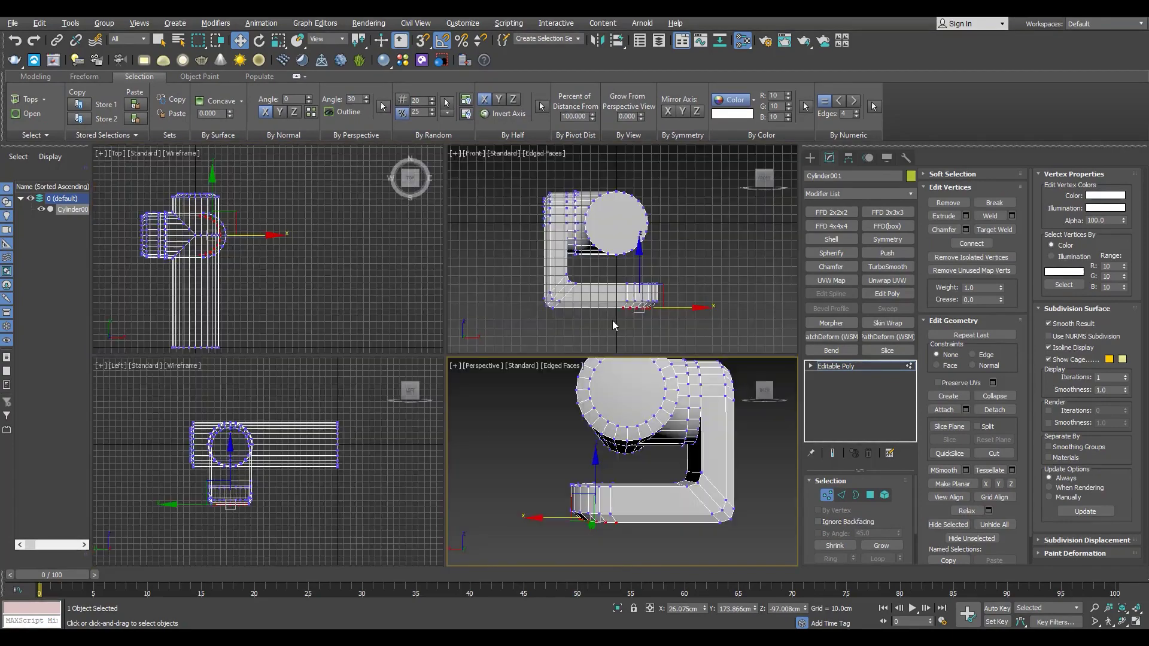
pyautogui.middleClick(615, 325)
pyautogui.hotkey('alt', 'w')
pyautogui.scroll(5, 490, 474)
pyautogui.scroll(-4, 550, 452)
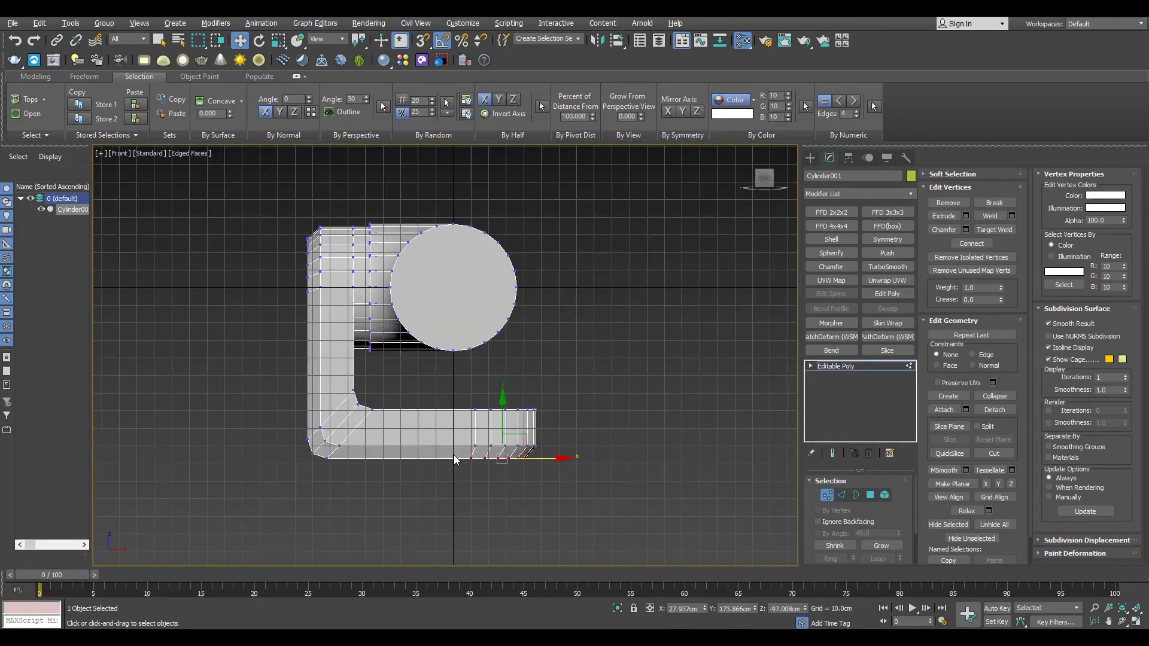
pyautogui.press('p')
pyautogui.keyDown('alt'); pyautogui.moveTo(453, 455); pyautogui.dragTo(508, 417, button='middle'); pyautogui.keyUp('alt')
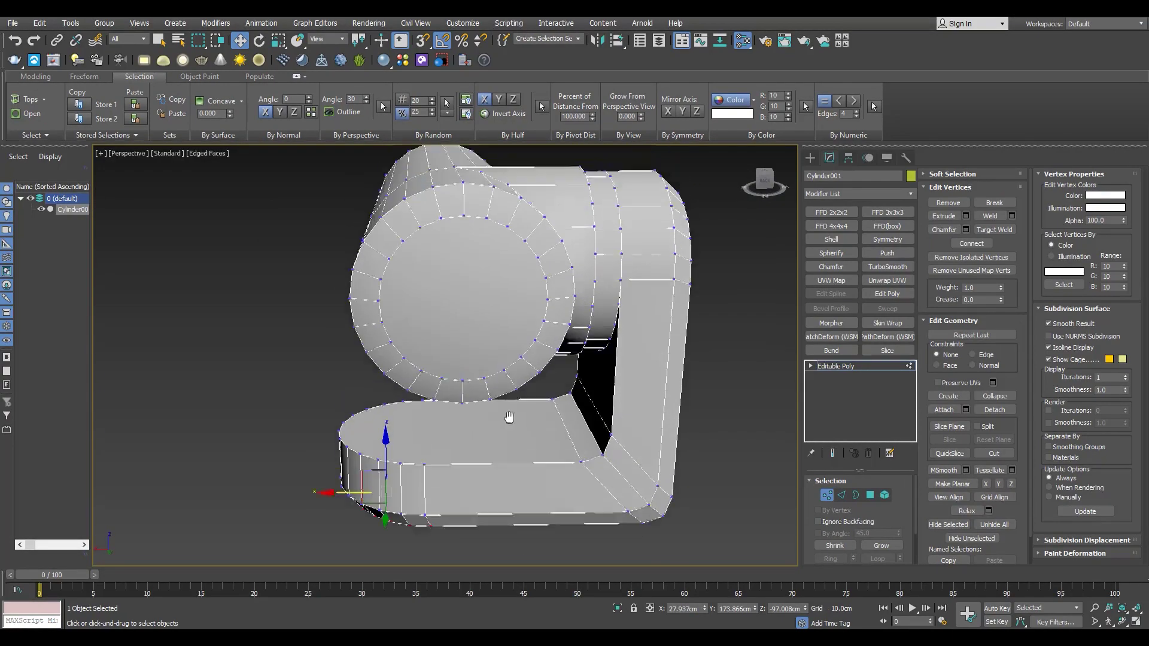
# Step: Select the narrow edge loop in the collar groove between the pipe's side branch and the bracket to separate the two parts
pyautogui.scroll(-3, 509, 417)
pyautogui.keyDown('alt'); pyautogui.moveTo(423, 480); pyautogui.dragTo(384, 499, button='middle'); pyautogui.keyUp('alt')
pyautogui.scroll(4, 515, 400)
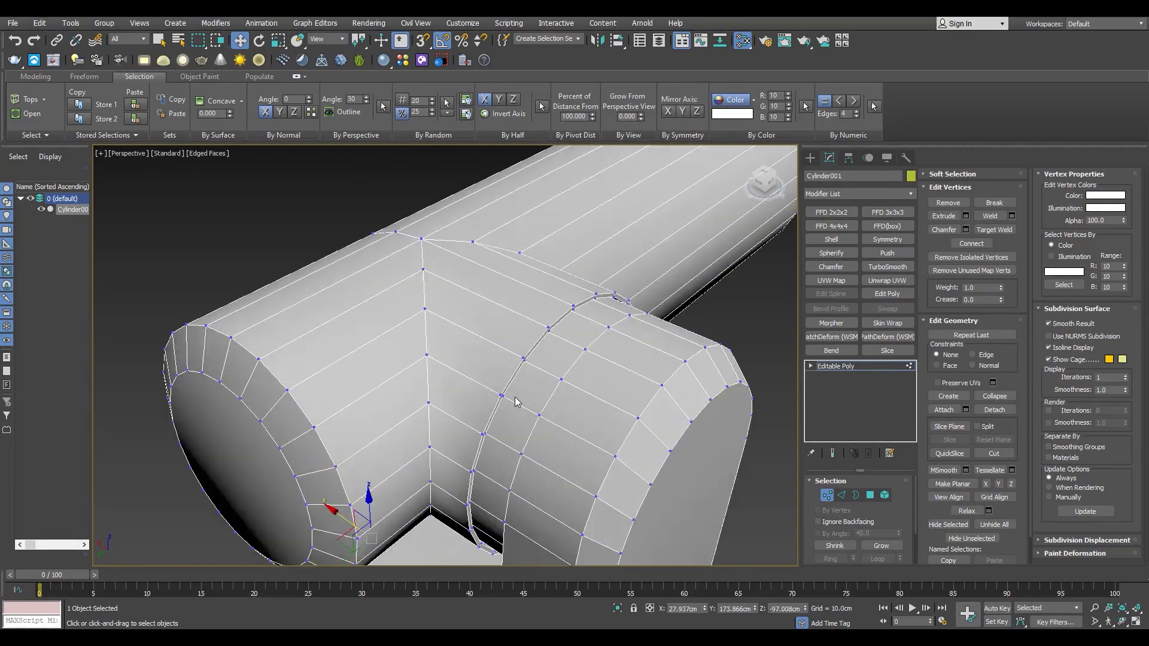
pyautogui.scroll(-3, 513, 400)
pyautogui.keyDown('alt'); pyautogui.moveTo(482, 413); pyautogui.dragTo(553, 374, button='middle'); pyautogui.keyUp('alt')
pyautogui.scroll(4, 553, 374)
pyautogui.press('F3')
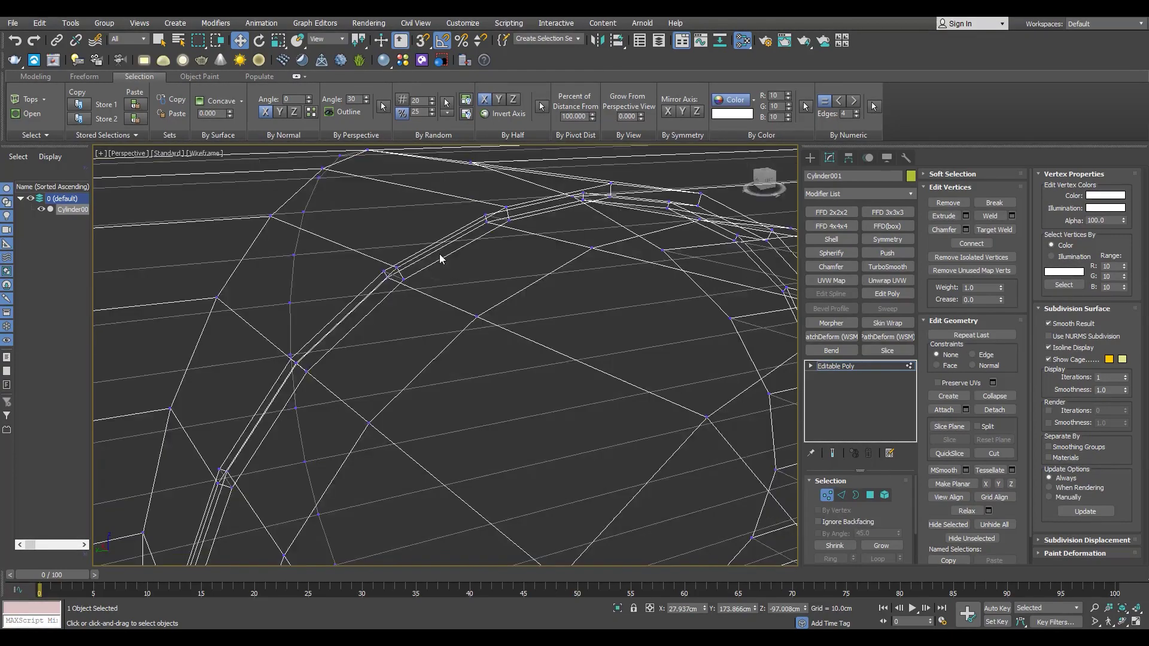
pyautogui.press('2')
pyautogui.click(481, 282)
pyautogui.moveTo(441, 257)
pyautogui.keyDown('alt'); pyautogui.mouseDown(button='middle')
pyautogui.moveTo(477, 284)
pyautogui.moveTo(498, 264)
pyautogui.moveTo(499, 306)
pyautogui.moveTo(562, 330)
pyautogui.mouseUp(button='middle'); pyautogui.keyUp('alt')
pyautogui.doubleClick(478, 284)
# Step: Detach the whole bracket element, including its rounded collar part, as a separate object named Object001
pyautogui.press('F3')
pyautogui.scroll(-5, 499, 305)
pyautogui.press('5')
pyautogui.click(495, 326)
pyautogui.hotkey('alt', 'd')
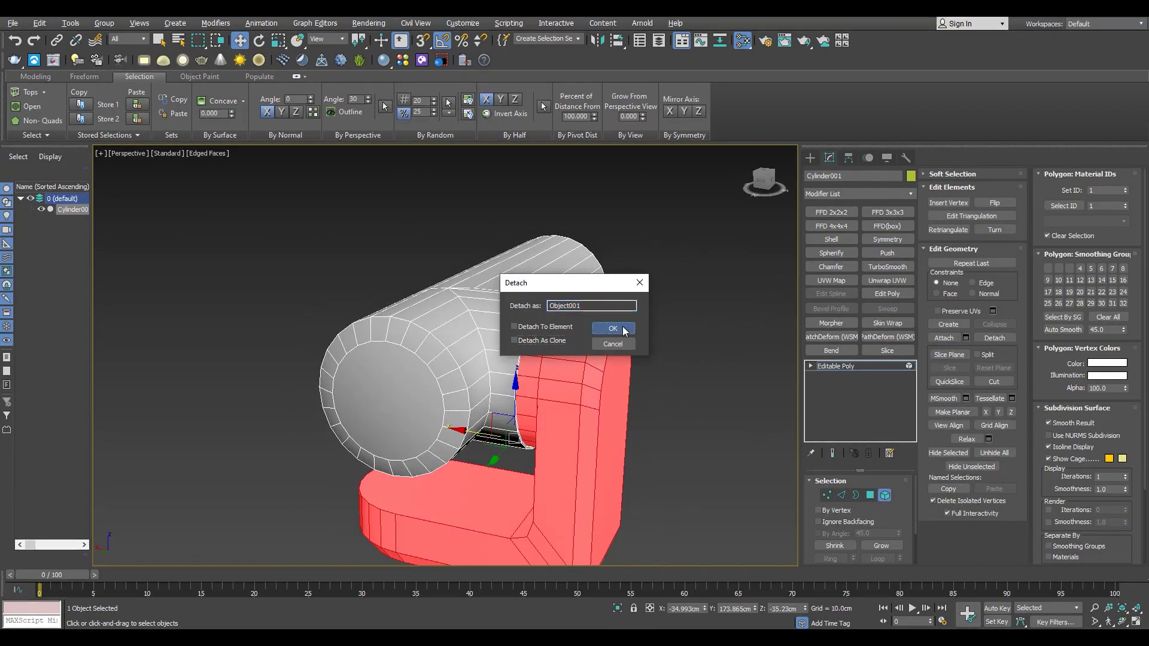
pyautogui.click(622, 328)
pyautogui.click(839, 366)
pyautogui.keyDown('alt'); pyautogui.moveTo(513, 359); pyautogui.dragTo(496, 374, button='middle'); pyautogui.keyUp('alt')
# Step: Move the pipe's pivot with snapping to the middle of the side branch's end, at about X -47.2 cm and Y 173.9 cm
pyautogui.press('3')
pyautogui.press('F3')
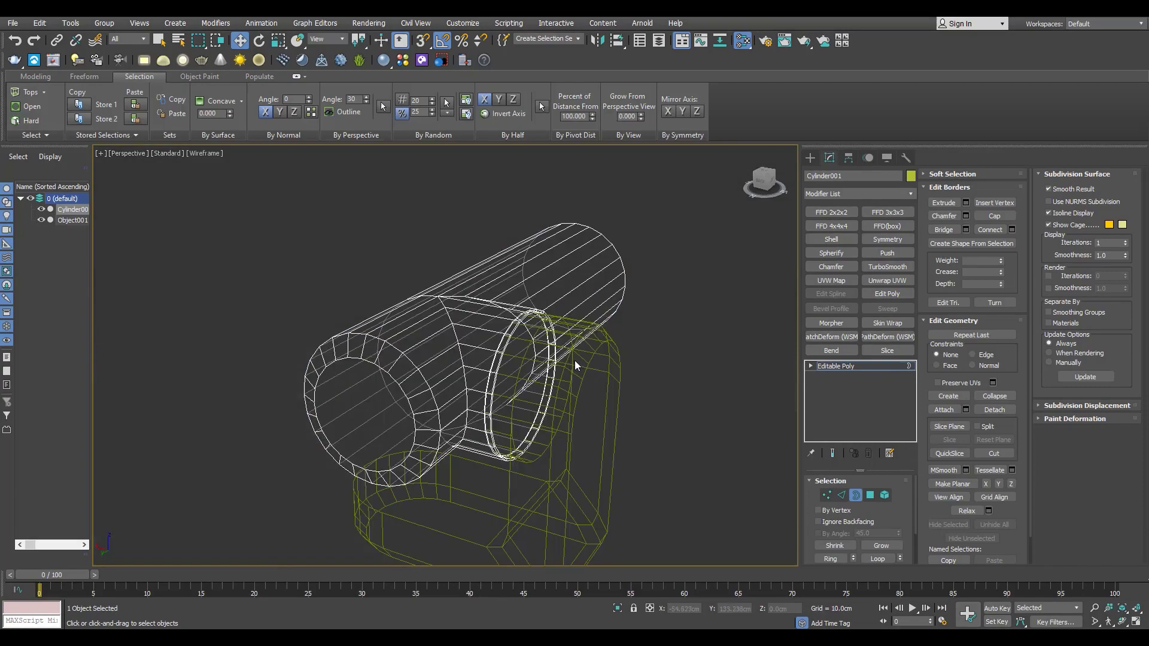
pyautogui.press('3')
pyautogui.scroll(-5, 574, 360)
pyautogui.keyDown('alt'); pyautogui.moveTo(575, 360); pyautogui.dragTo(508, 367, button='middle'); pyautogui.keyUp('alt')
pyautogui.hotkey('alt', 'w')
pyautogui.middleClick(341, 297)
pyautogui.hotkey('alt', 'w')
pyautogui.scroll(-2, 346, 286)
pyautogui.scroll(2, 347, 320)
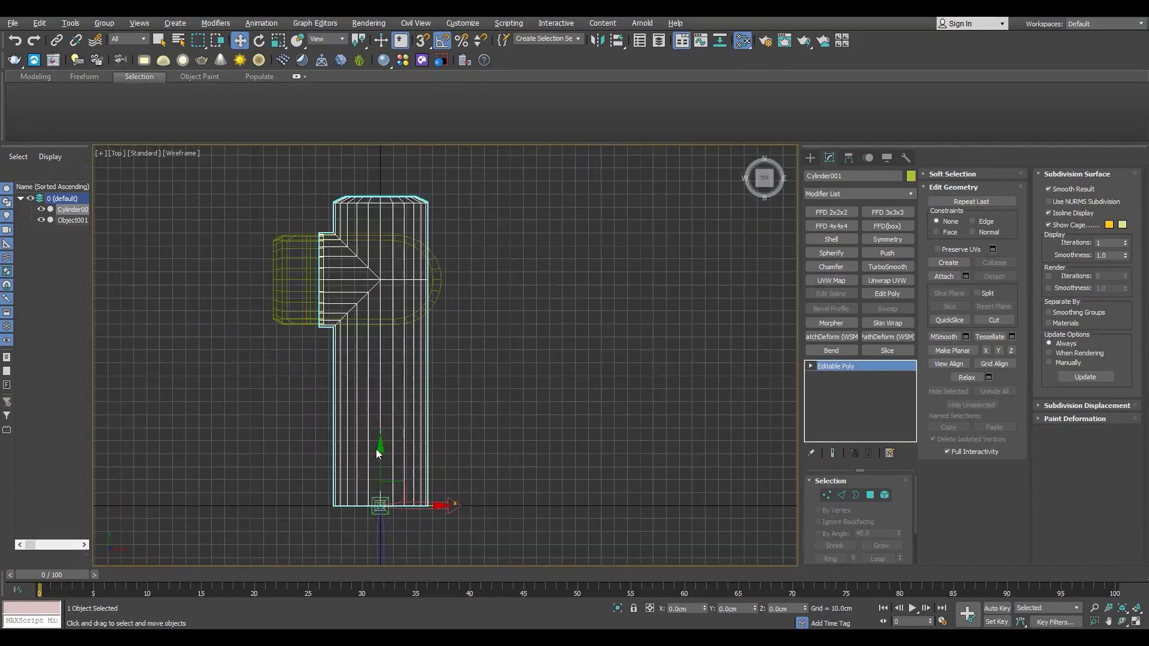
pyautogui.press('s')
pyautogui.scroll(2, 328, 278)
pyautogui.moveTo(318, 279); pyautogui.dragTo(314, 279)
pyautogui.press('s')
pyautogui.scroll(5, 314, 274)
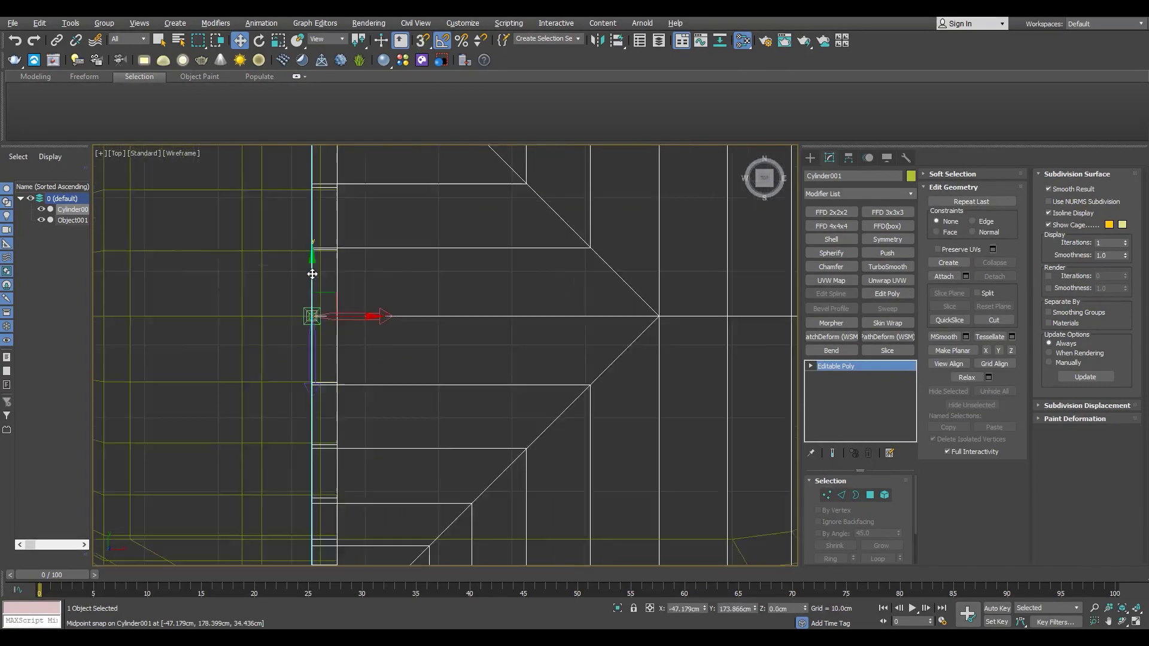
# Step: Try rotating the pipe about the side branch's axis in the perspective view
pyautogui.hotkey('alt', 'w')
pyautogui.middleClick(502, 288)
pyautogui.hotkey('alt', 'w')
pyautogui.press('F3')
pyautogui.hotkey('alt', 'w')
pyautogui.press('F3')
pyautogui.scroll(4, 505, 341)
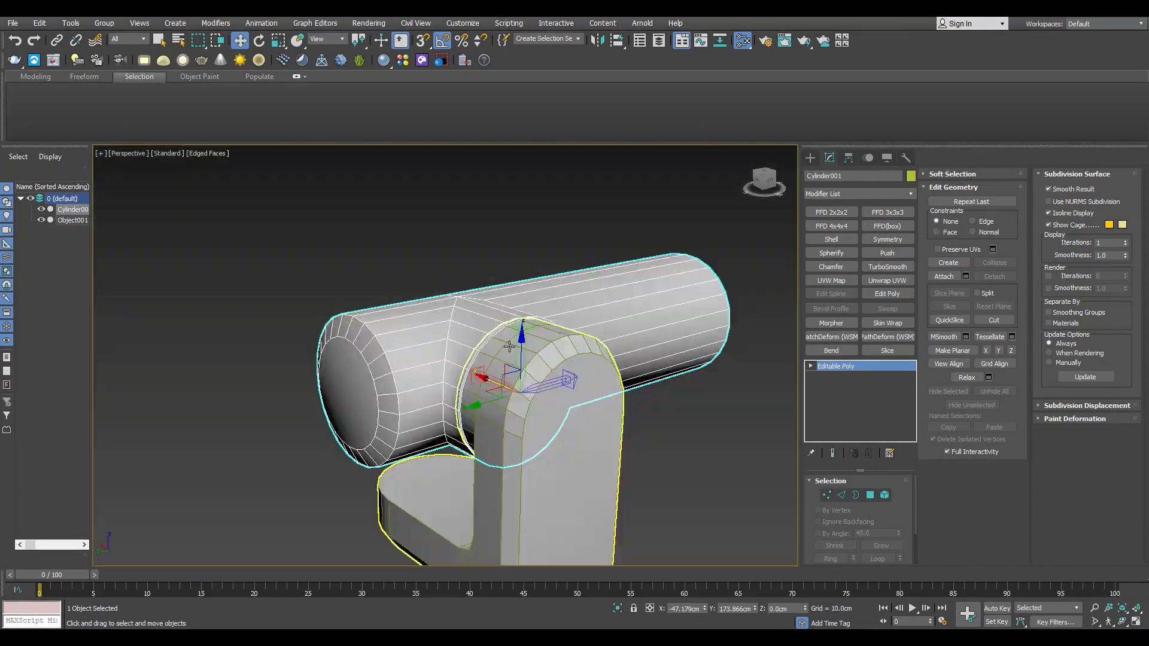
pyautogui.press('e')
pyautogui.scroll(3, 513, 360)
pyautogui.moveTo(648, 397); pyautogui.dragTo(646, 418)
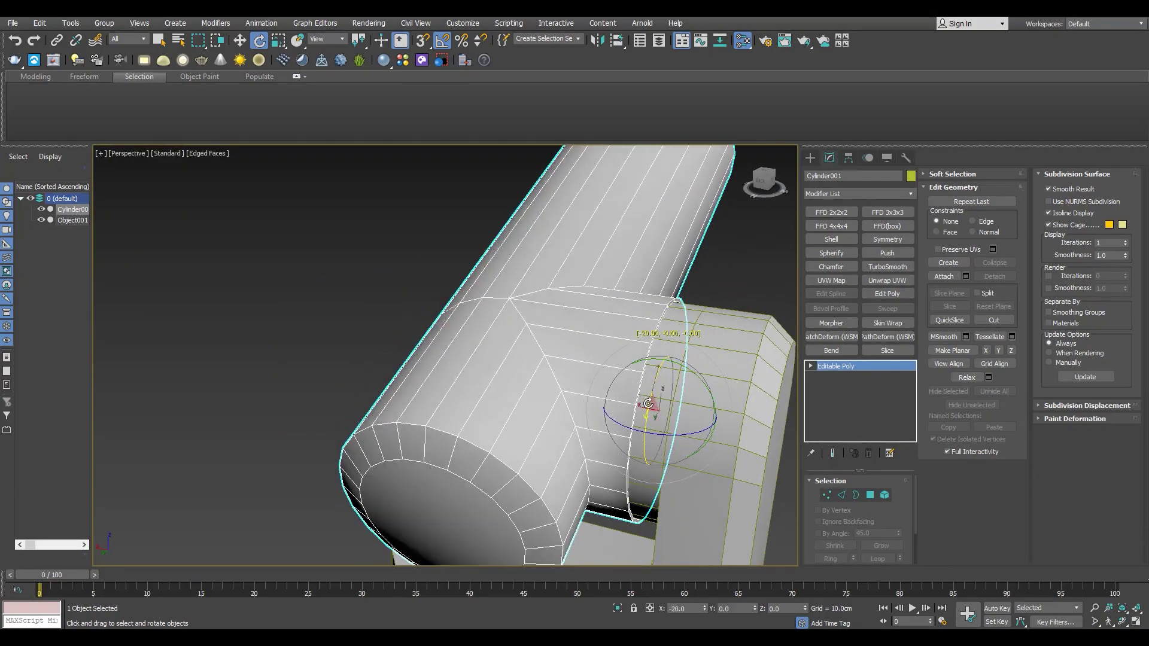
pyautogui.keyDown('alt'); pyautogui.moveTo(646, 416); pyautogui.dragTo(553, 353, button='middle'); pyautogui.keyUp('alt')
pyautogui.scroll(-5, 552, 348)
pyautogui.scroll(5, 520, 344)
pyautogui.scroll(-3, 518, 343)
# Step: Undo the trial rotation and rotate the pipe 60 degrees about the side branch's axis in the side view
pyautogui.hotkey('alt', 'w')
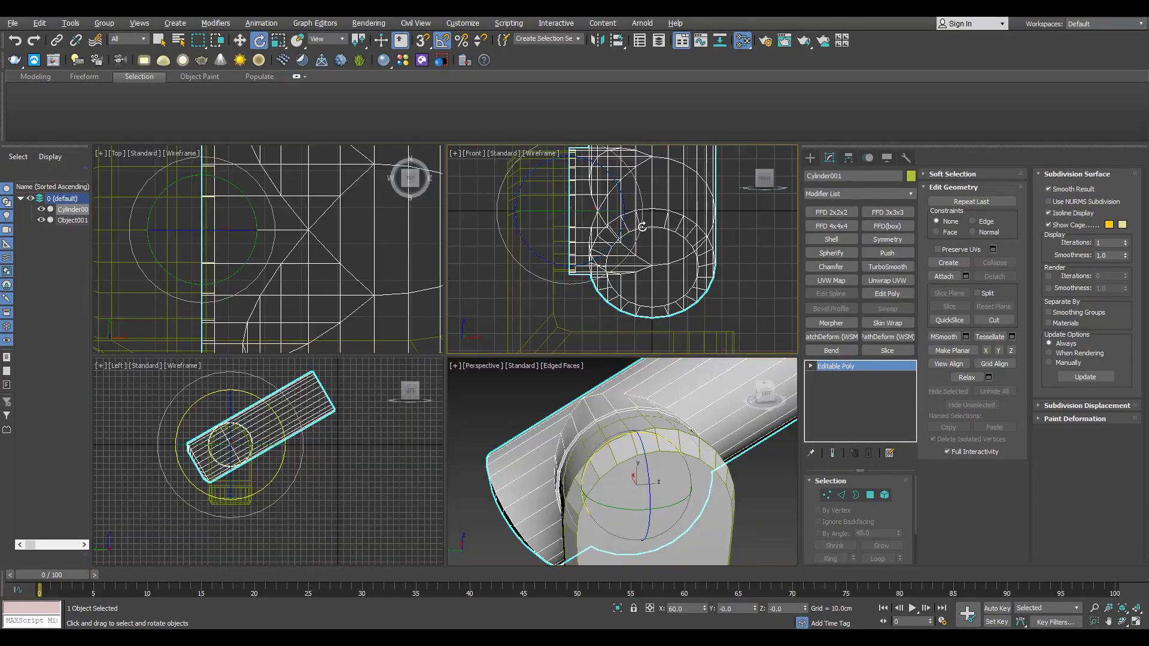
pyautogui.scroll(5, 234, 422)
pyautogui.hotkey('alt', 'w')
pyautogui.scroll(-4, 371, 359)
pyautogui.hotkey('ctrl', 'z')
pyautogui.scroll(4, 398, 444)
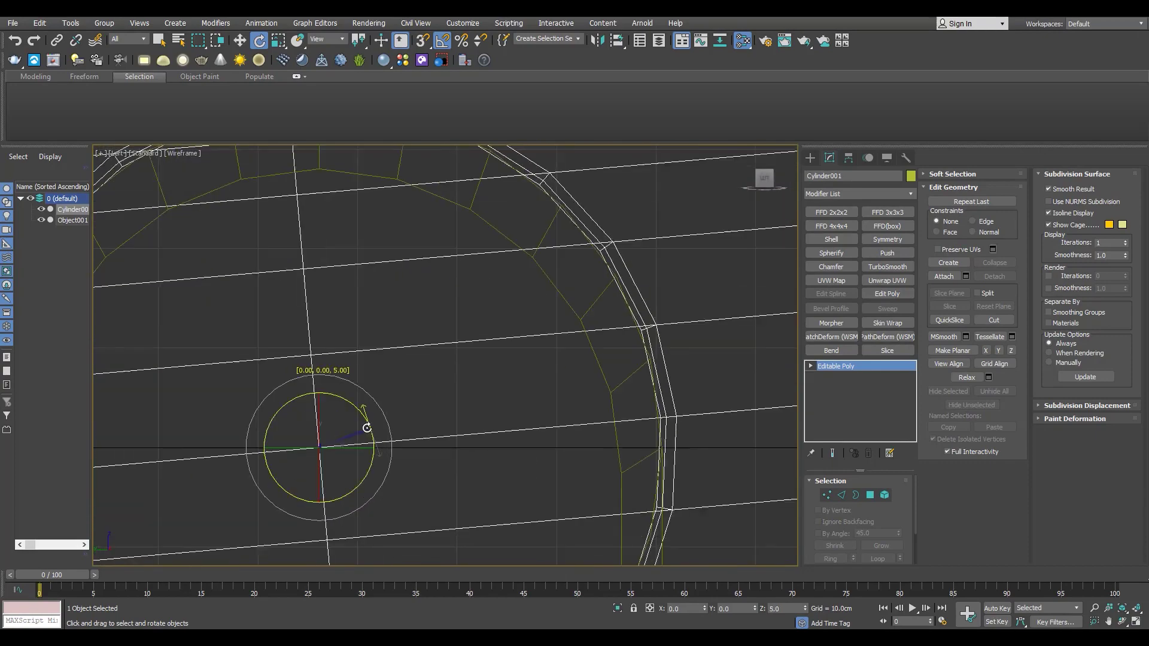
pyautogui.moveTo(356, 420); pyautogui.dragTo(353, 415)
pyautogui.press('p')
pyautogui.scroll(-5, 592, 469)
pyautogui.keyDown('alt'); pyautogui.moveTo(557, 464); pyautogui.dragTo(484, 421, button='middle'); pyautogui.keyUp('alt')
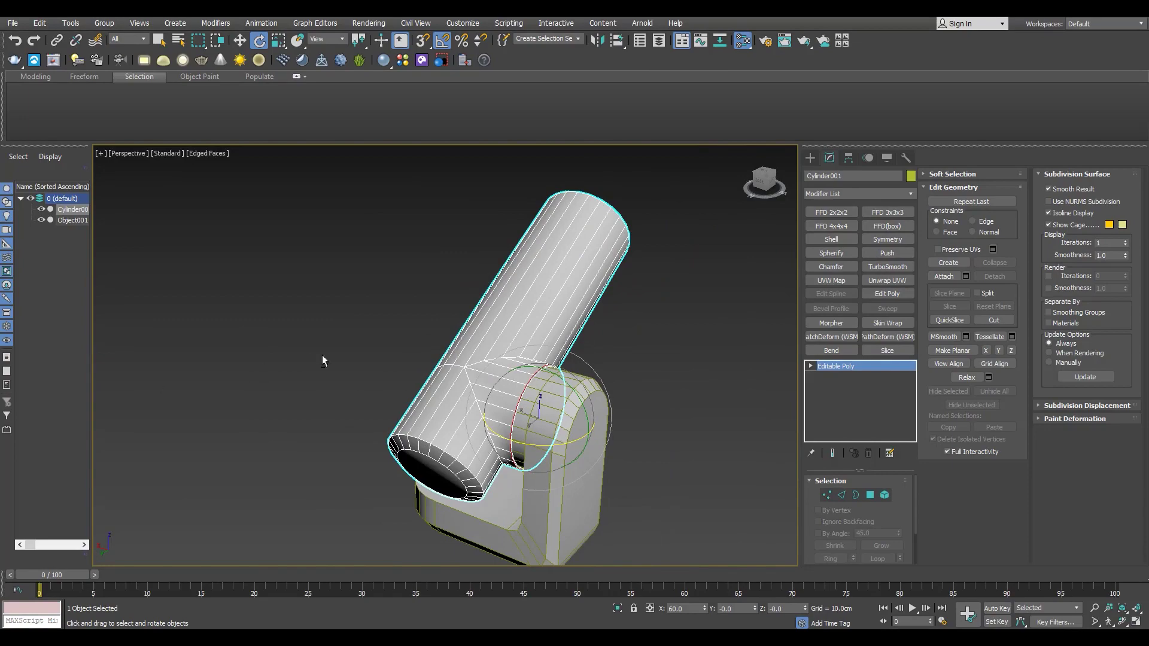
pyautogui.keyDown('alt'); pyautogui.moveTo(322, 359); pyautogui.dragTo(410, 354, button='middle'); pyautogui.keyUp('alt')
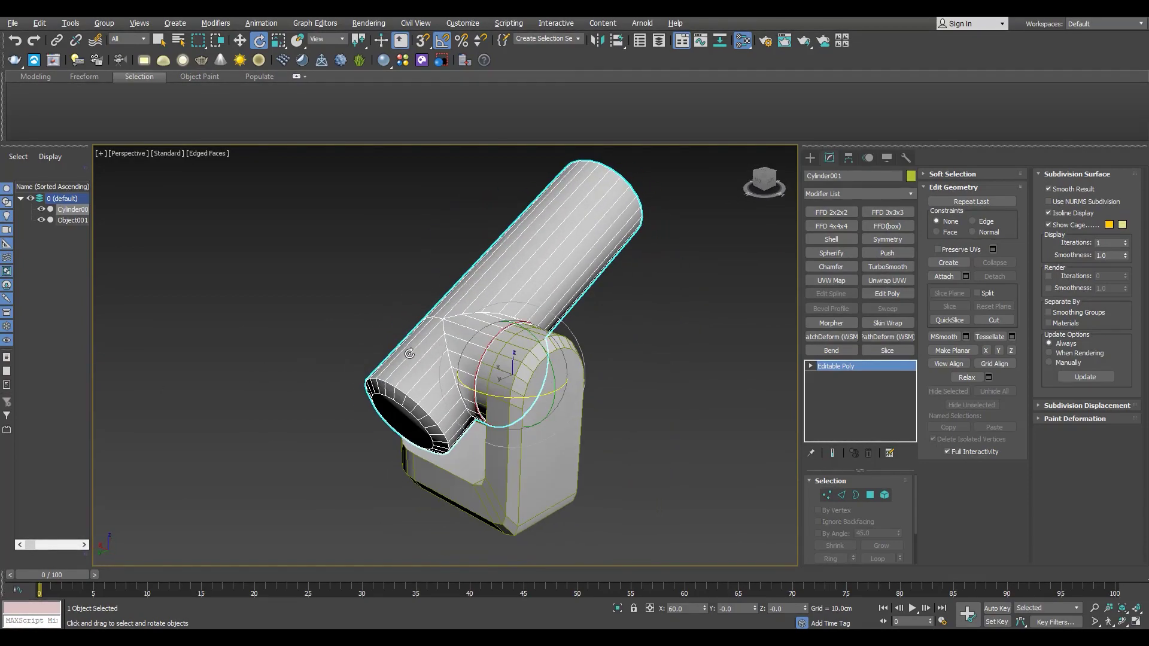
# Step: Select the detached bracket and centre its pivot on its geometry
pyautogui.scroll(2, 525, 453)
pyautogui.click(515, 497)
pyautogui.keyDown('alt'); pyautogui.moveTo(515, 498); pyautogui.dragTo(456, 441, button='middle'); pyautogui.keyUp('alt')
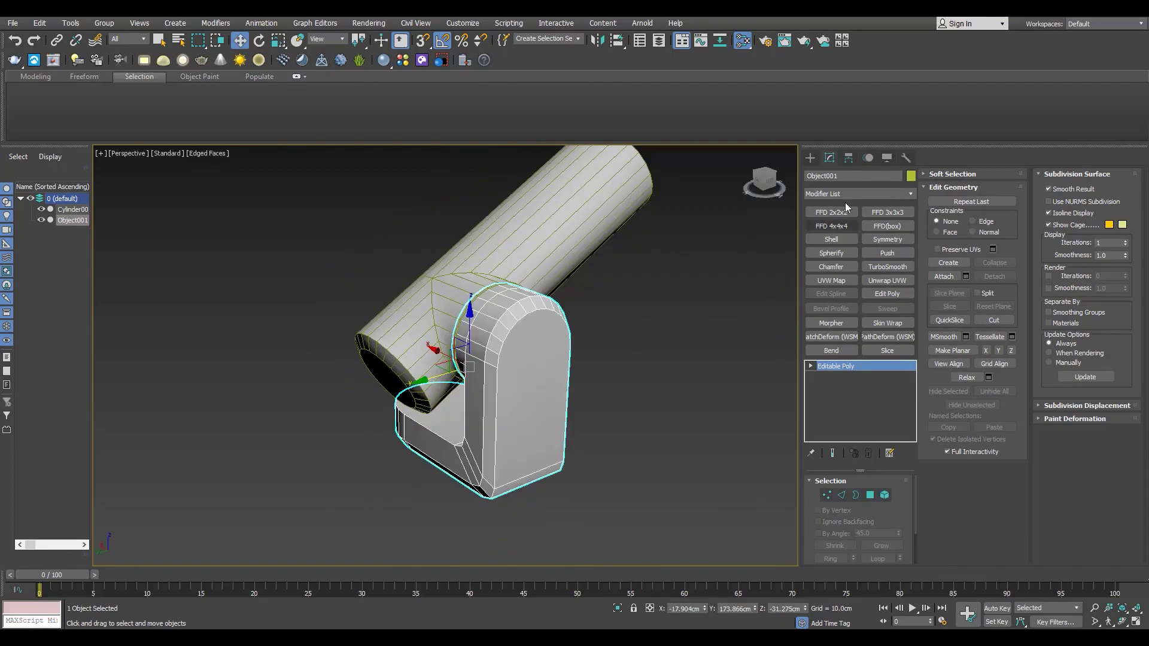
pyautogui.click(849, 158)
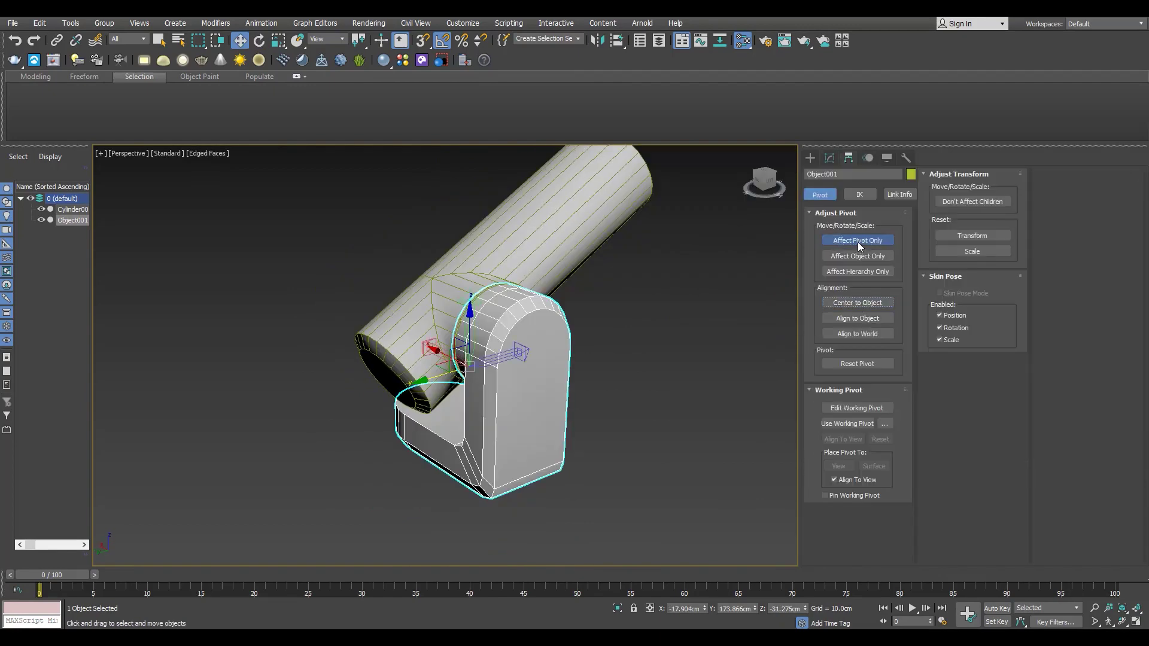
pyautogui.click(857, 240)
# Step: Select the bracket's flat outer upright, corner and foot faces and detach them as a clone named Object002
pyautogui.scroll(4, 523, 393)
pyautogui.hotkey('ctrl', 'v')
pyautogui.press('4')
pyautogui.click(487, 446)
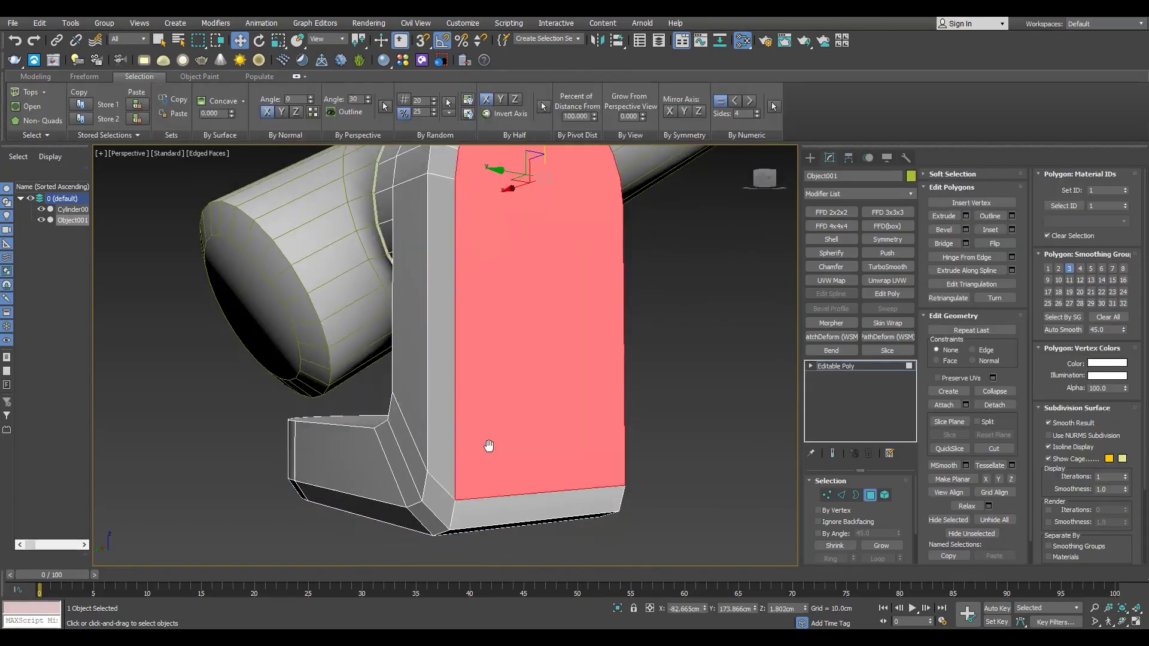
pyautogui.keyDown('ctrl'); pyautogui.click(533, 491); pyautogui.keyUp('ctrl')
pyautogui.keyDown('alt'); pyautogui.moveTo(487, 447); pyautogui.dragTo(519, 464, button='middle'); pyautogui.keyUp('alt')
pyautogui.scroll(-3, 527, 419)
pyautogui.click(993, 405)
pyautogui.click(512, 341)
pyautogui.click(612, 329)
# Step: Centre the cloned faces' pivot on the object and scale the clone uniformly to about 55 percent
pyautogui.click(845, 368)
pyautogui.click(520, 449)
pyautogui.click(848, 157)
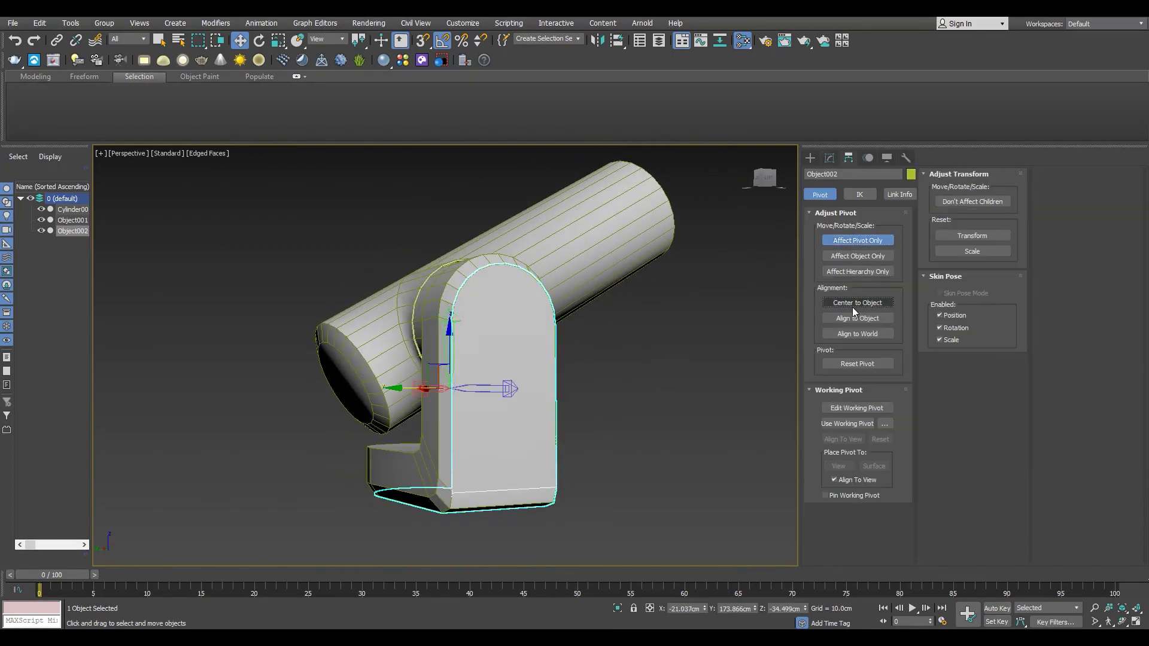
pyautogui.scroll(5, 430, 386)
pyautogui.press('r')
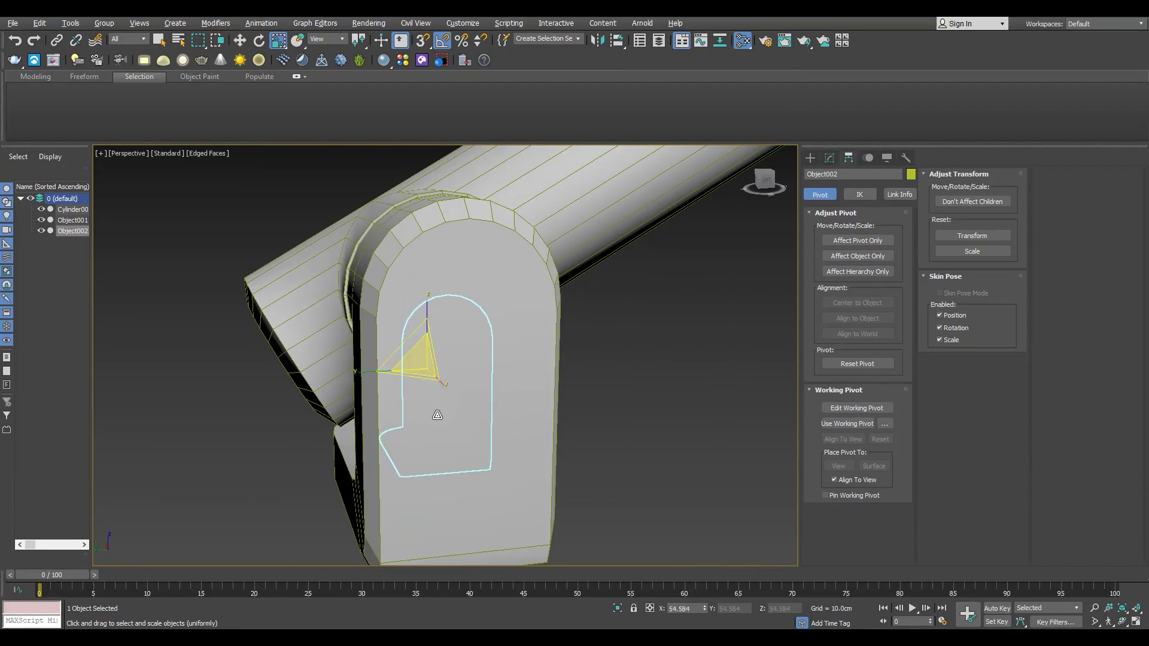
# Step: Snap the clone's upright vertices flush with the bracket's outer face and its foot vertices flush with the underside
pyautogui.hotkey('alt', 'w')
pyautogui.middleClick(583, 330)
pyautogui.hotkey('alt', 'w')
pyautogui.press('1')
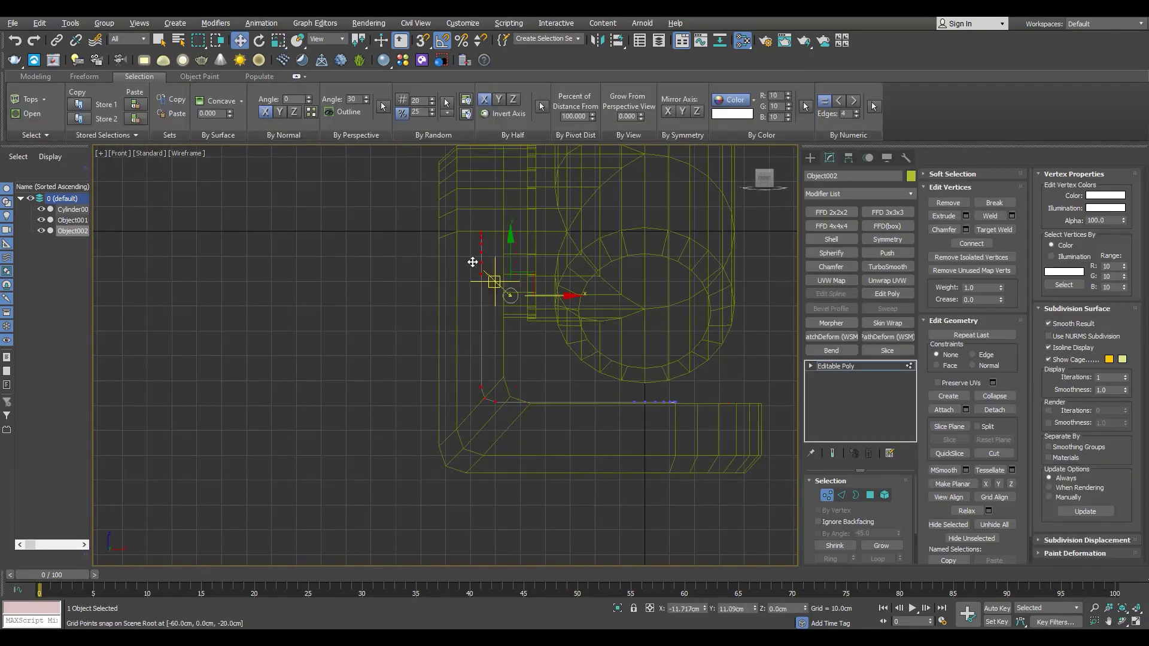
pyautogui.moveTo(589, 361); pyautogui.dragTo(466, 473)
pyautogui.scroll(3, 445, 482)
pyautogui.scroll(-3, 449, 482)
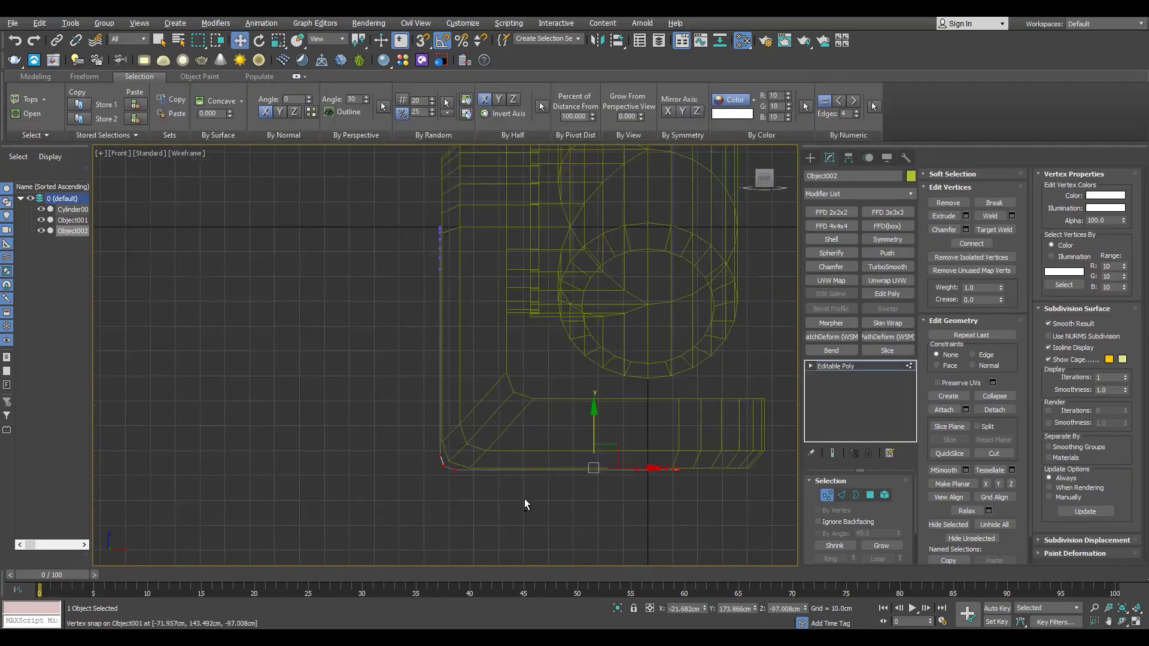
# Step: Compare the clone's bent corner with the bracket's and move its foot vertices to about Z -91.4 cm
pyautogui.press('p')
pyautogui.moveTo(508, 431)
pyautogui.keyDown('alt'); pyautogui.mouseDown(button='middle')
pyautogui.moveTo(482, 408)
pyautogui.moveTo(550, 383)
pyautogui.mouseUp(button='middle'); pyautogui.keyUp('alt')
pyautogui.press('f')
pyautogui.scroll(5, 426, 443)
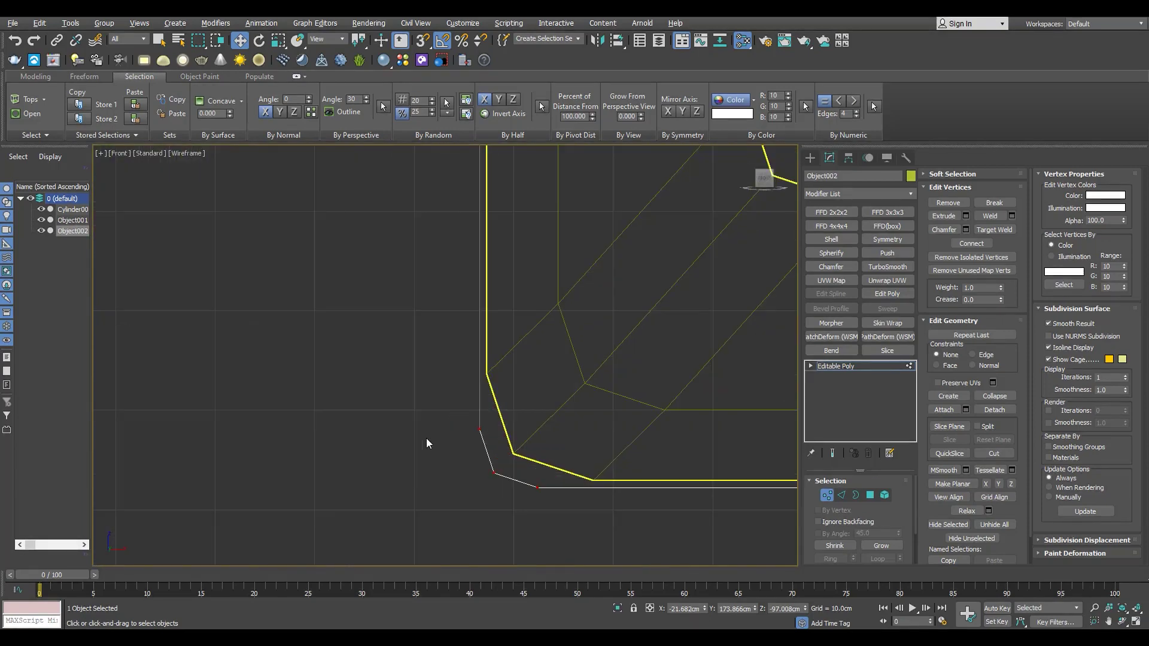
pyautogui.scroll(-4, 426, 443)
pyautogui.scroll(3, 443, 440)
pyautogui.press('s')
pyautogui.scroll(-3, 459, 439)
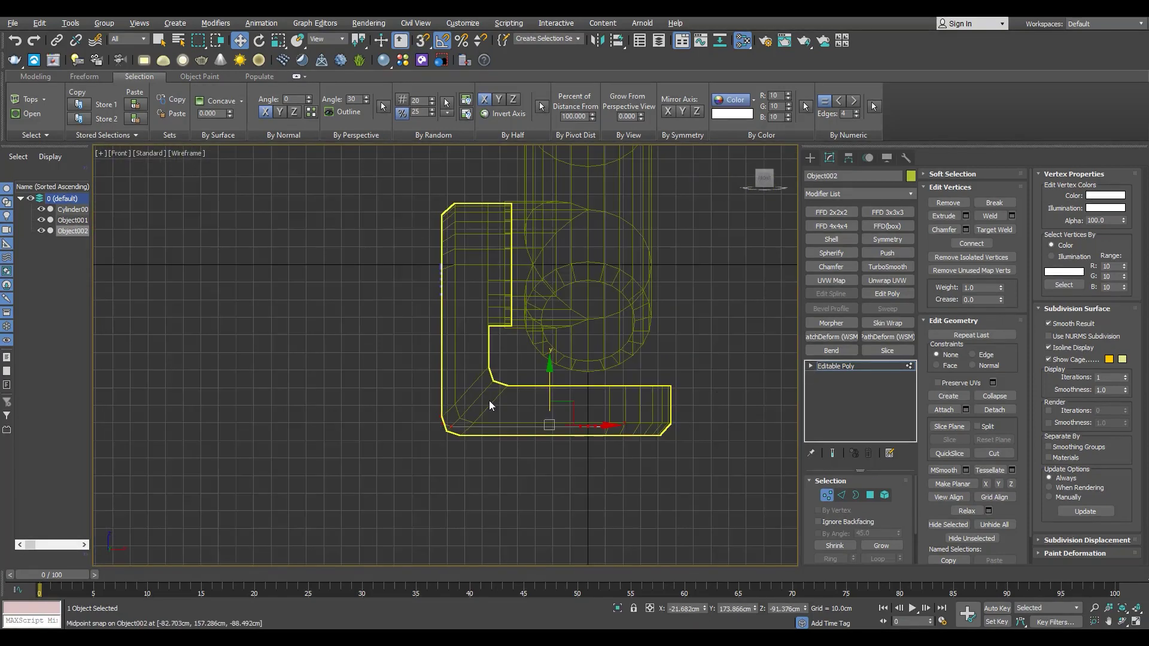
# Step: Reposition the whole clone in the front view by snapping it to the bracket's outer face vertices
pyautogui.click(837, 366)
pyautogui.scroll(2, 441, 269)
pyautogui.scroll(-1, 418, 296)
pyautogui.scroll(6, 429, 272)
pyautogui.press('s')
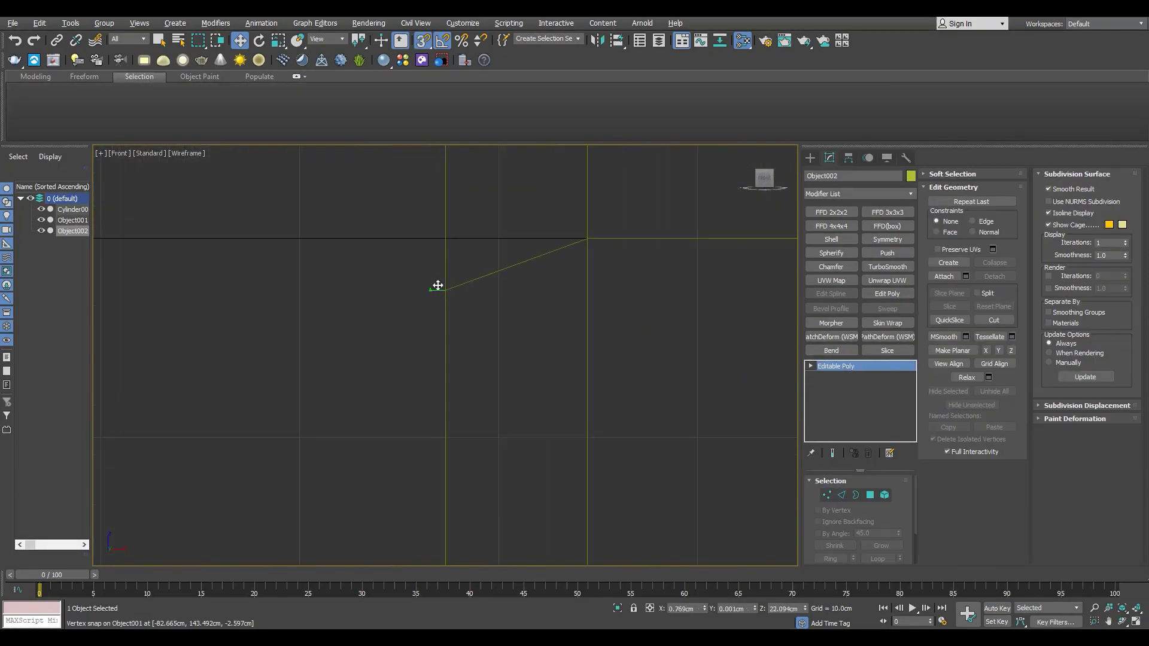
pyautogui.scroll(-9, 435, 293)
pyautogui.press('s')
# Step: Snap the clone's corner and foot vertices onto the matching vertices of the bracket's outer corner
pyautogui.press('1')
pyautogui.scroll(5, 434, 394)
pyautogui.scroll(-4, 450, 398)
pyautogui.scroll(3, 448, 400)
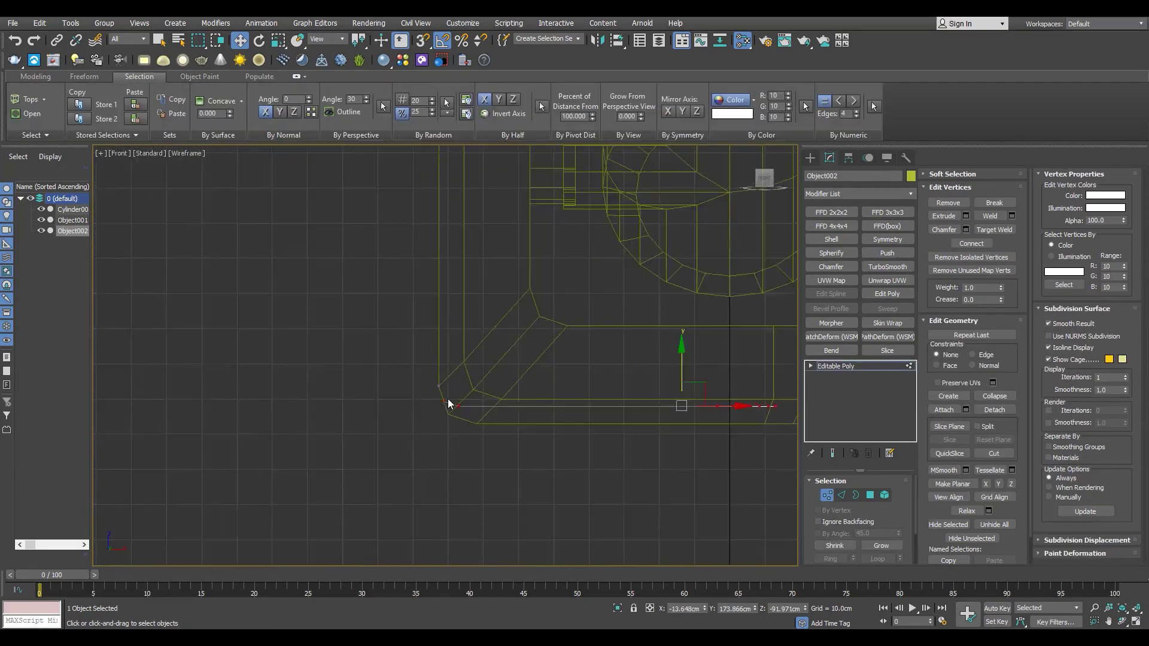
pyautogui.press('s')
pyautogui.scroll(3, 431, 402)
pyautogui.scroll(-3, 411, 413)
pyautogui.scroll(3, 462, 416)
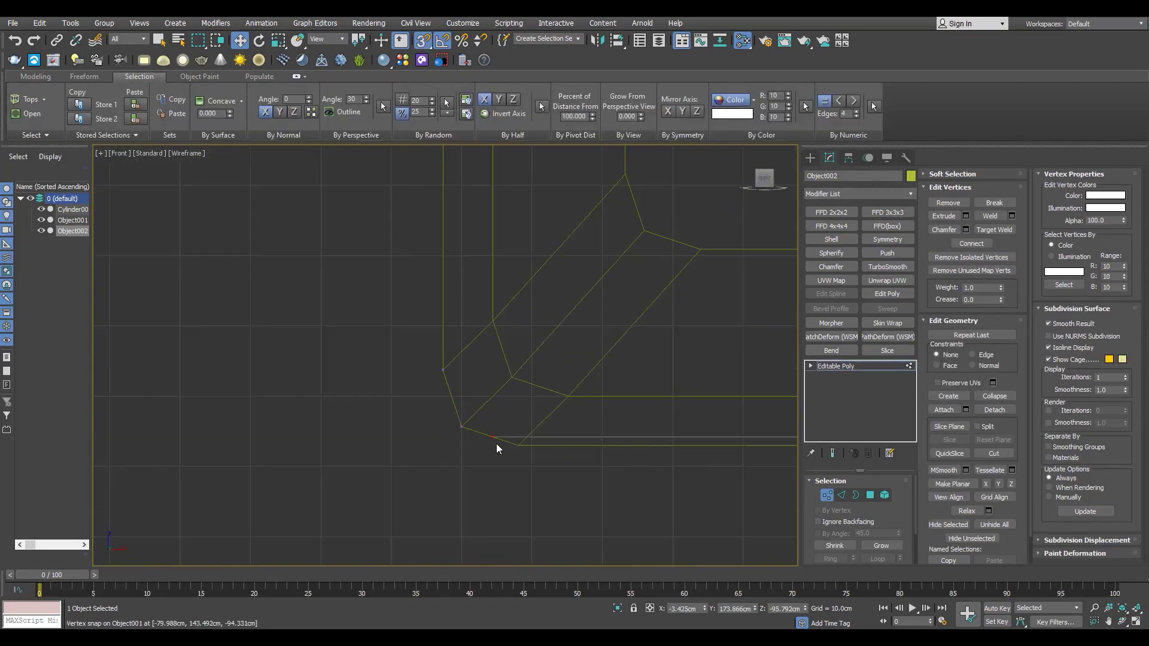
# Step: Lower the vertices of the clone's rounded top by about 11.6 cm on the upright's face
pyautogui.hotkey('alt', 'w')
pyautogui.hotkey('alt', 'w')
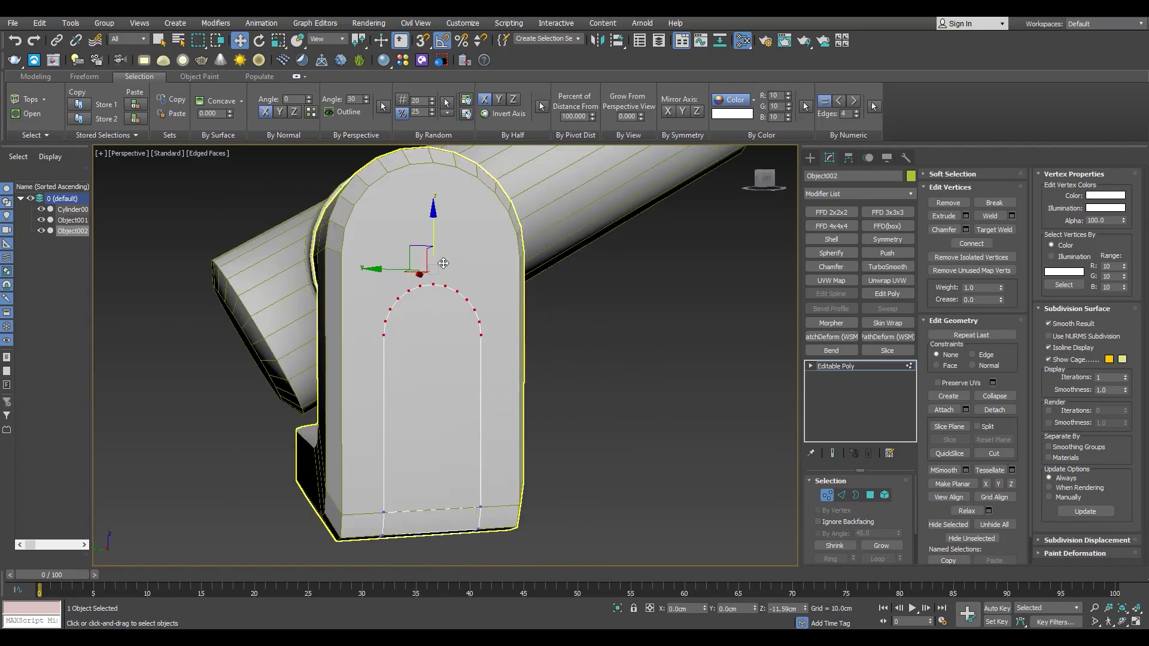
pyautogui.keyDown('alt'); pyautogui.moveTo(444, 263); pyautogui.dragTo(428, 255, button='middle'); pyautogui.keyUp('alt')
# Step: Leave vertex editing and centre the adjusted clone's pivot on its geometry
pyautogui.click(848, 366)
pyautogui.click(848, 157)
pyautogui.click(857, 240)
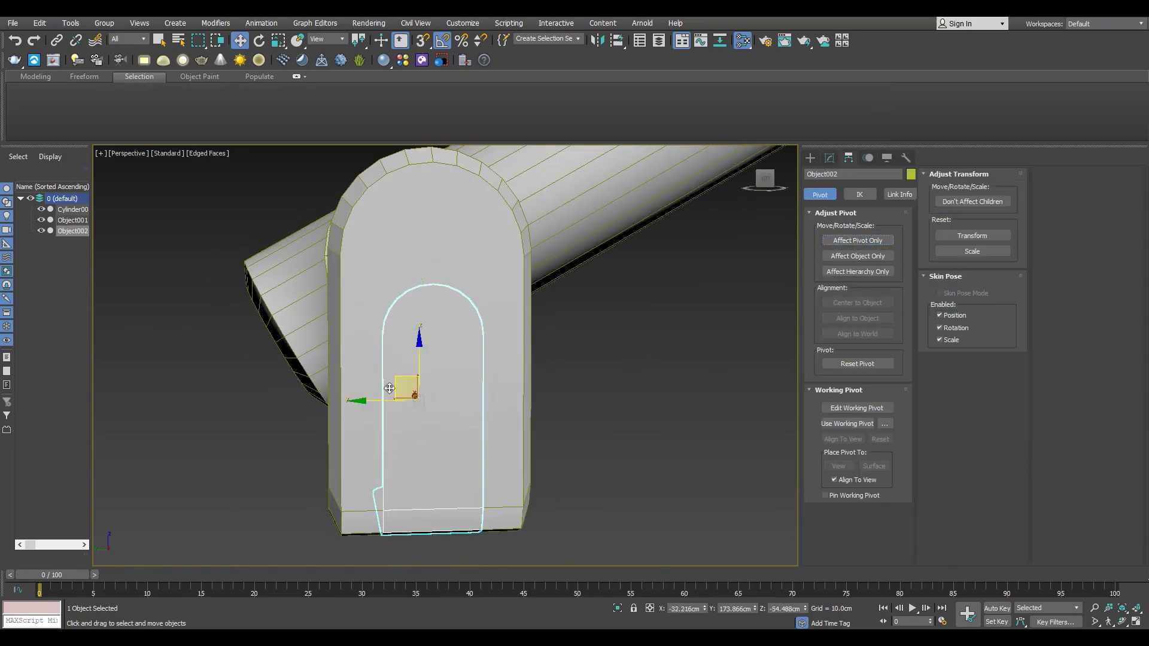
# Step: Separate the clone's foot portion at the outer corner and delete it as an element
pyautogui.keyDown('alt'); pyautogui.moveTo(364, 398); pyautogui.dragTo(464, 359, button='middle'); pyautogui.keyUp('alt')
pyautogui.press('2')
pyautogui.click(474, 402)
pyautogui.press('5')
pyautogui.moveTo(458, 433); pyautogui.dragTo(490, 359, button='middle')
pyautogui.scroll(-3, 456, 402)
pyautogui.press('2')
pyautogui.rightClick(482, 370)
pyautogui.click(450, 417)
pyautogui.press('5')
pyautogui.click(450, 417)
pyautogui.press('Delete')
# Step: Mirror the clone's upright onto the foot with a flipped X-axis Symmetry whose mirror plane is rotated 45 degrees
pyautogui.scroll(3, 477, 376)
pyautogui.scroll(-3, 477, 377)
pyautogui.press('2')
pyautogui.click(481, 407)
pyautogui.click(887, 238)
pyautogui.press('F3')
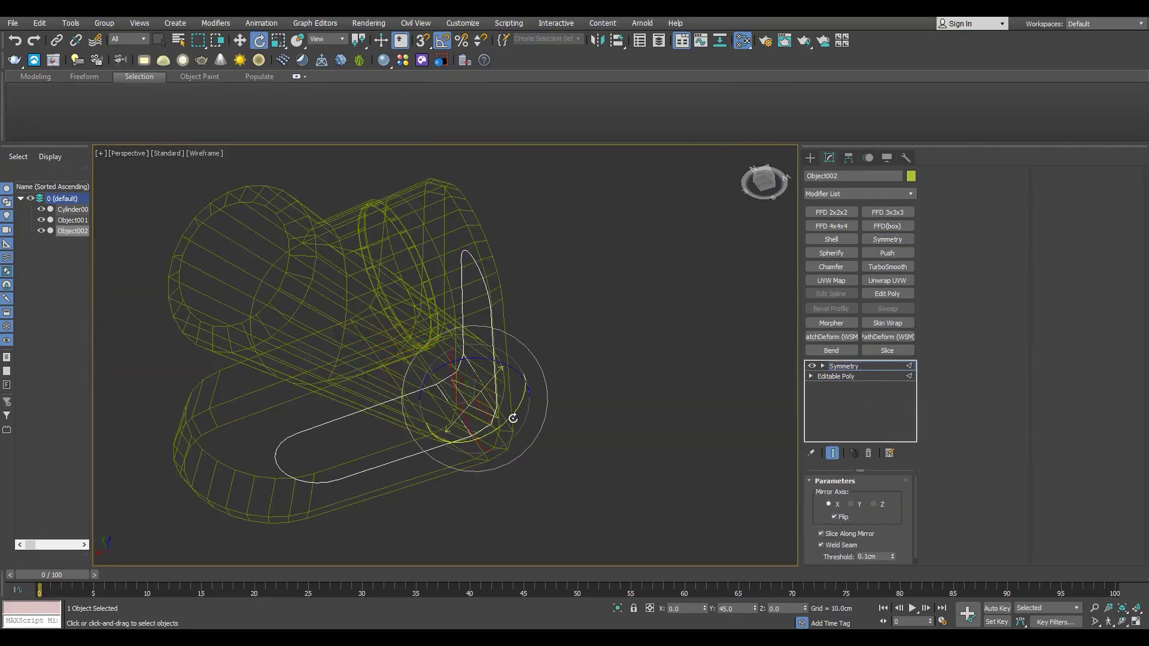
pyautogui.press('F3')
pyautogui.keyDown('alt'); pyautogui.moveTo(512, 419); pyautogui.dragTo(419, 395, button='middle'); pyautogui.keyUp('alt')
pyautogui.hotkey('ctrl', 'z')
# Step: Isolate the bracket together with the inlay, leaving only the bracket selected
pyautogui.click(481, 256)
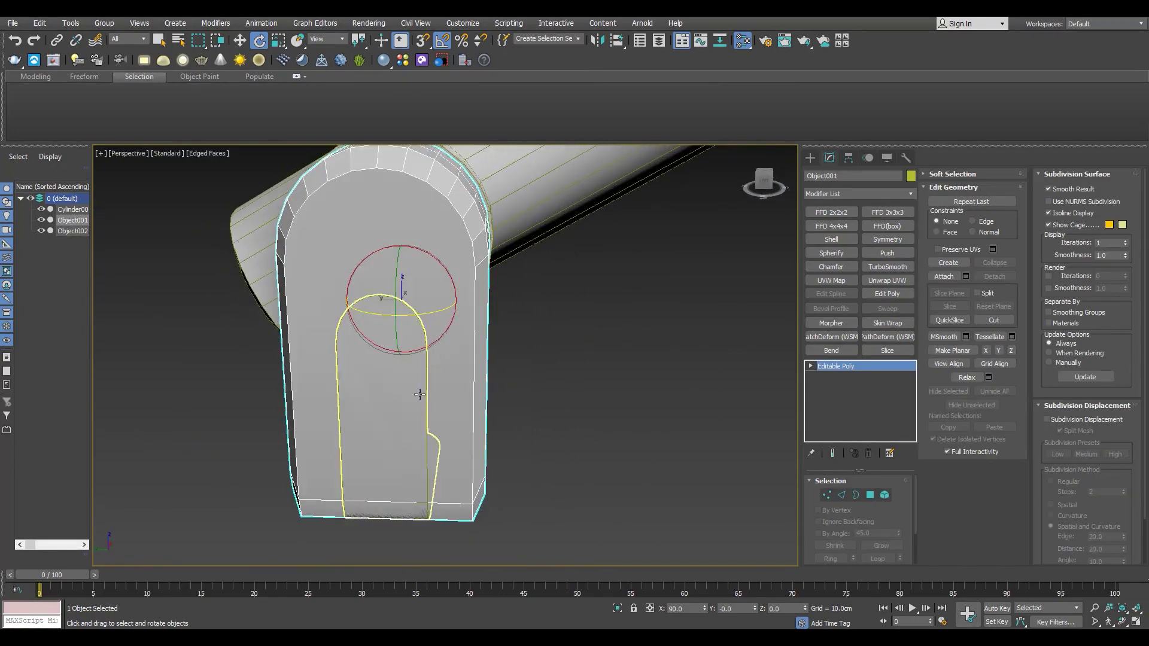
pyautogui.keyDown('ctrl'); pyautogui.click(419, 395); pyautogui.keyUp('ctrl')
pyautogui.hotkey('alt', 'w')
pyautogui.hotkey('alt', 'w')
pyautogui.hotkey('alt', 'q')
pyautogui.click(543, 329)
pyautogui.click(542, 329)
# Step: Try to cut edges on the bracket's outer face from the rounded top to the inlay's arch
pyautogui.press('1')
pyautogui.scroll(5, 437, 346)
pyautogui.hotkey('alt', 'c')
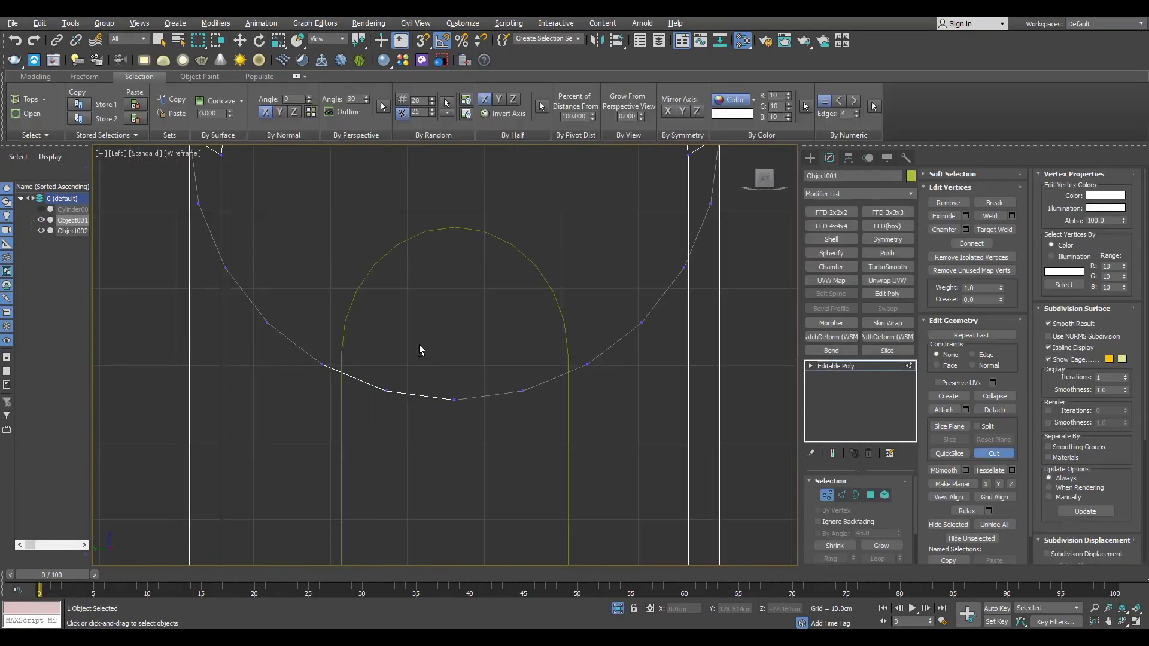
pyautogui.scroll(-4, 431, 235)
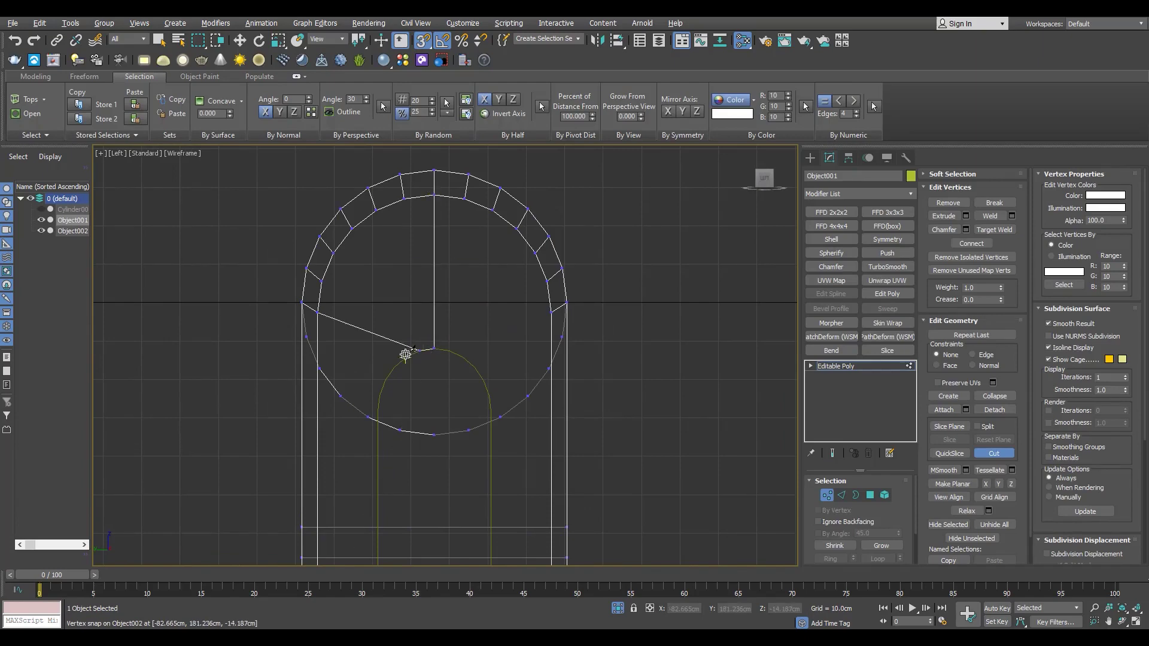
pyautogui.rightClick(486, 319)
pyautogui.hotkey('alt', 'w')
pyautogui.press('s')
pyautogui.hotkey('alt', 'w')
pyautogui.keyDown('alt'); pyautogui.moveTo(538, 392); pyautogui.dragTo(604, 386, button='middle'); pyautogui.keyUp('alt')
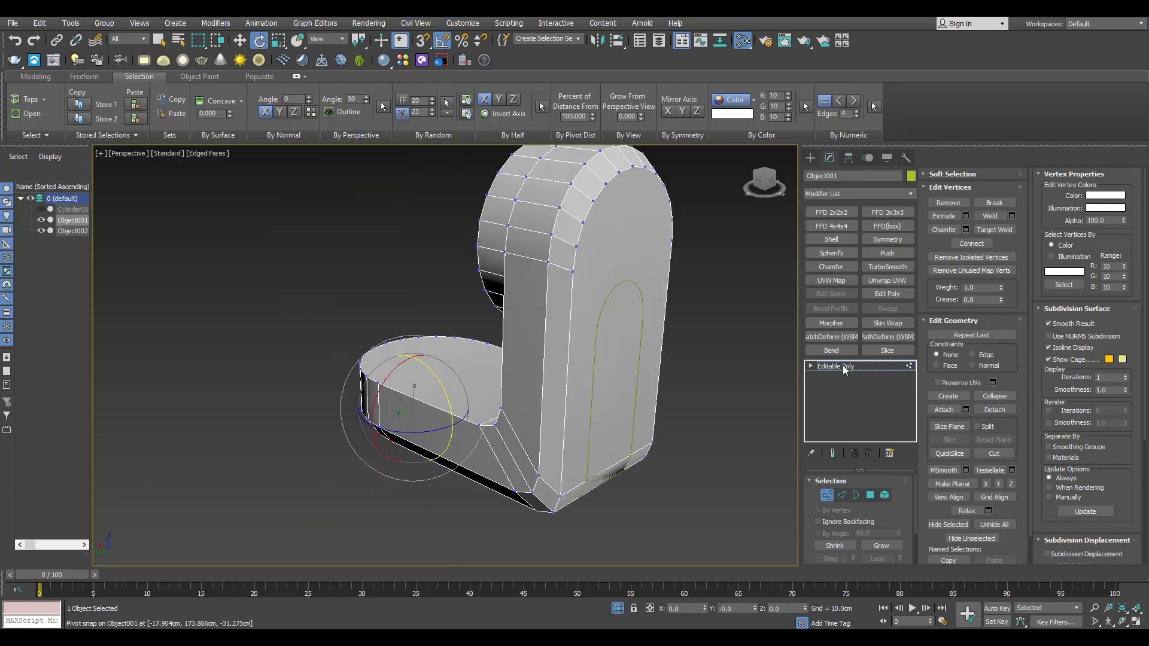
# Step: Try a Shell modifier with a 19.34 cm outer amount on the inlay and remove it
pyautogui.click(844, 366)
pyautogui.click(621, 371)
pyautogui.click(831, 239)
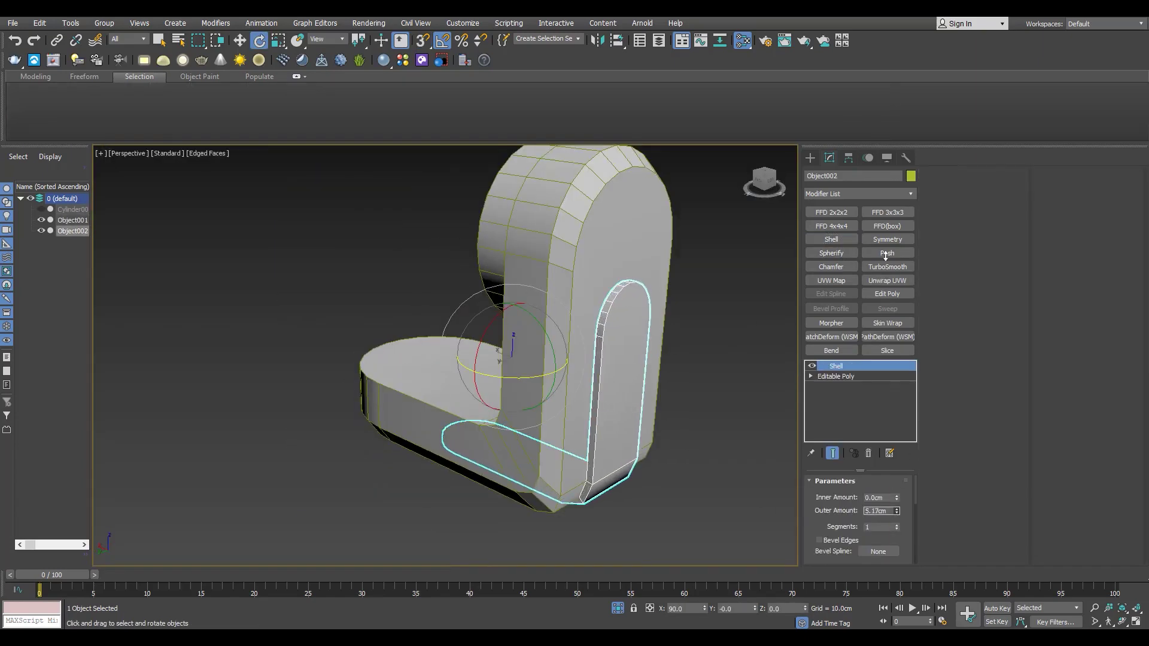
pyautogui.moveTo(938, 37); pyautogui.dragTo(938, 46)
pyautogui.keyDown('alt'); pyautogui.moveTo(671, 413); pyautogui.dragTo(664, 389, button='middle'); pyautogui.keyUp('alt')
pyautogui.scroll(2, 652, 395)
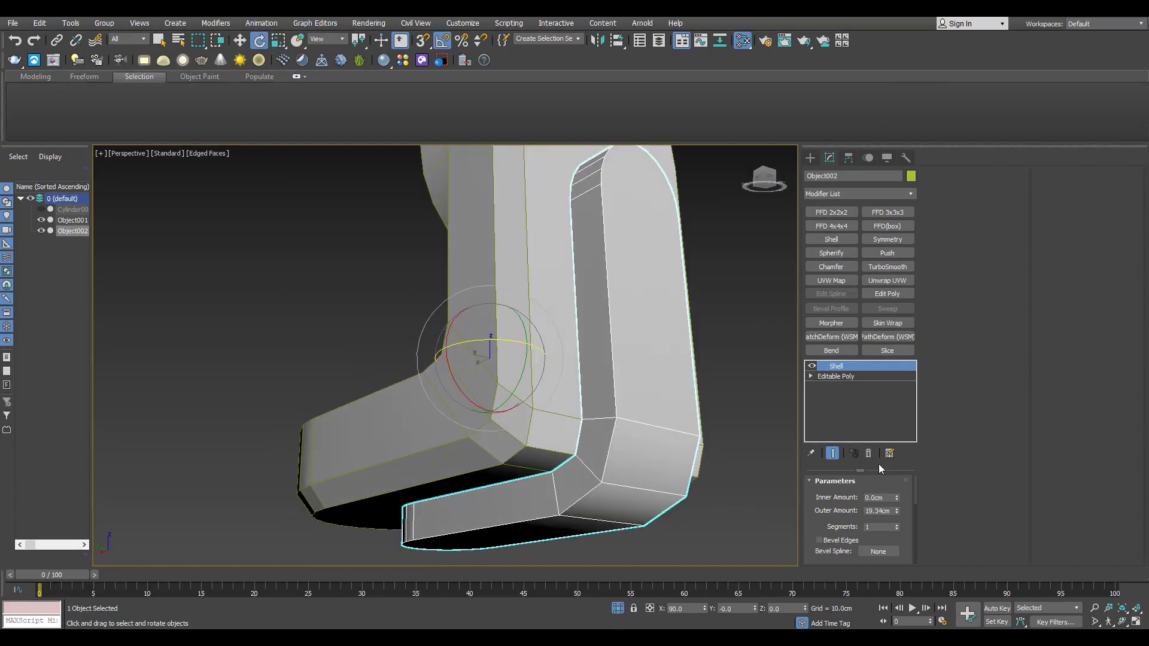
pyautogui.click(868, 453)
# Step: Bevel all of the inlay's polygons with a 16.425 cm height and a -10.707 cm outline
pyautogui.press('4')
pyautogui.hotkey('ctrl', 'a')
pyautogui.click(965, 229)
pyautogui.click(466, 362)
pyautogui.click(498, 380)
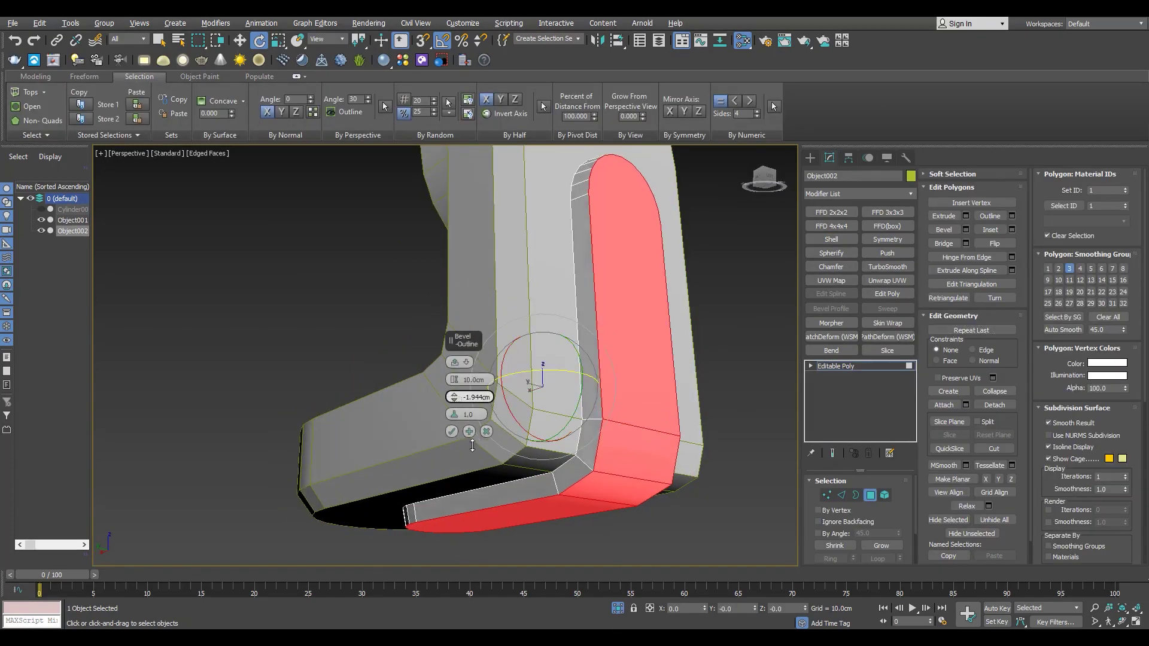
pyautogui.scroll(-2, 546, 380)
pyautogui.keyDown('alt'); pyautogui.moveTo(589, 359); pyautogui.dragTo(575, 392, button='middle'); pyautogui.keyUp('alt')
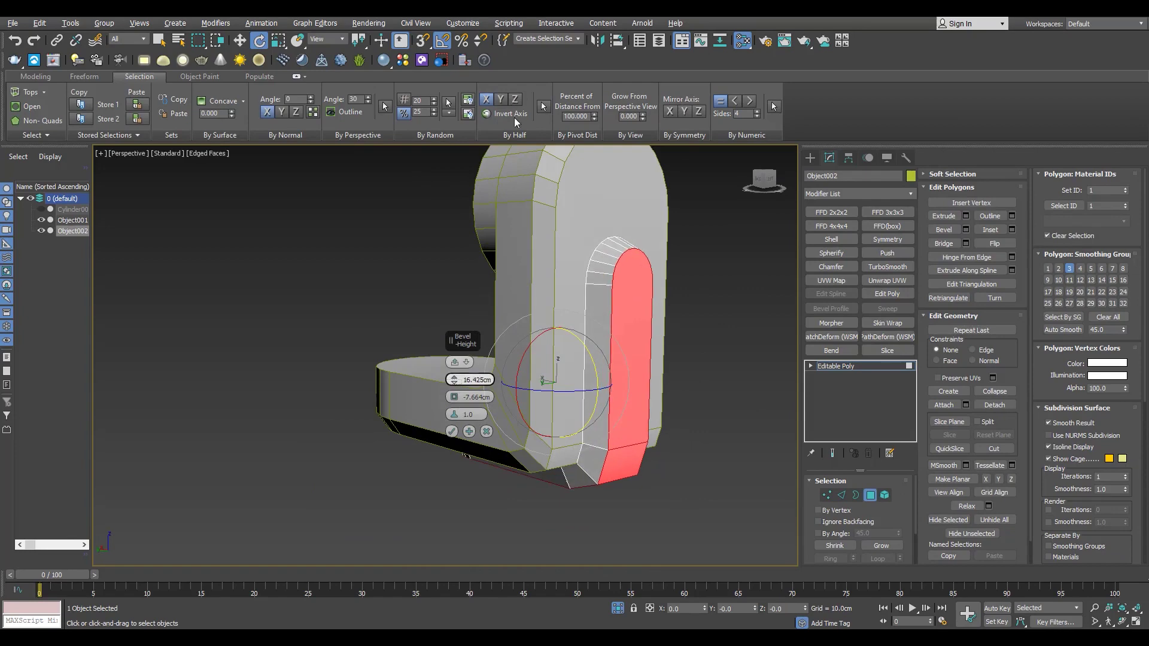
pyautogui.moveTo(526, 499); pyautogui.dragTo(526, 506)
pyautogui.keyDown('alt'); pyautogui.moveTo(583, 458); pyautogui.dragTo(567, 404, button='middle'); pyautogui.keyUp('alt')
pyautogui.click(452, 431)
# Step: Try a ProBoolean union of the bracket with the open inlay and undo it
pyautogui.keyDown('alt'); pyautogui.moveTo(697, 344); pyautogui.dragTo(742, 392, button='middle'); pyautogui.keyUp('alt')
pyautogui.click(844, 366)
pyautogui.click(613, 252)
pyautogui.moveTo(613, 252); pyautogui.dragTo(529, 281, button='middle')
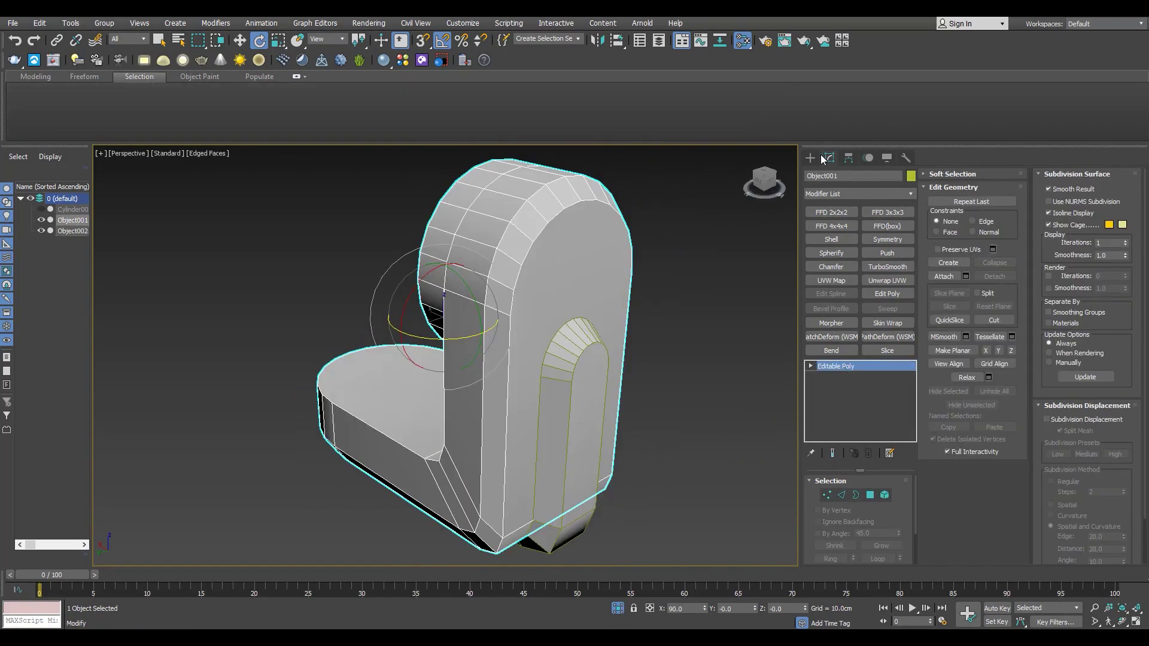
pyautogui.click(811, 157)
pyautogui.click(844, 191)
pyautogui.click(881, 281)
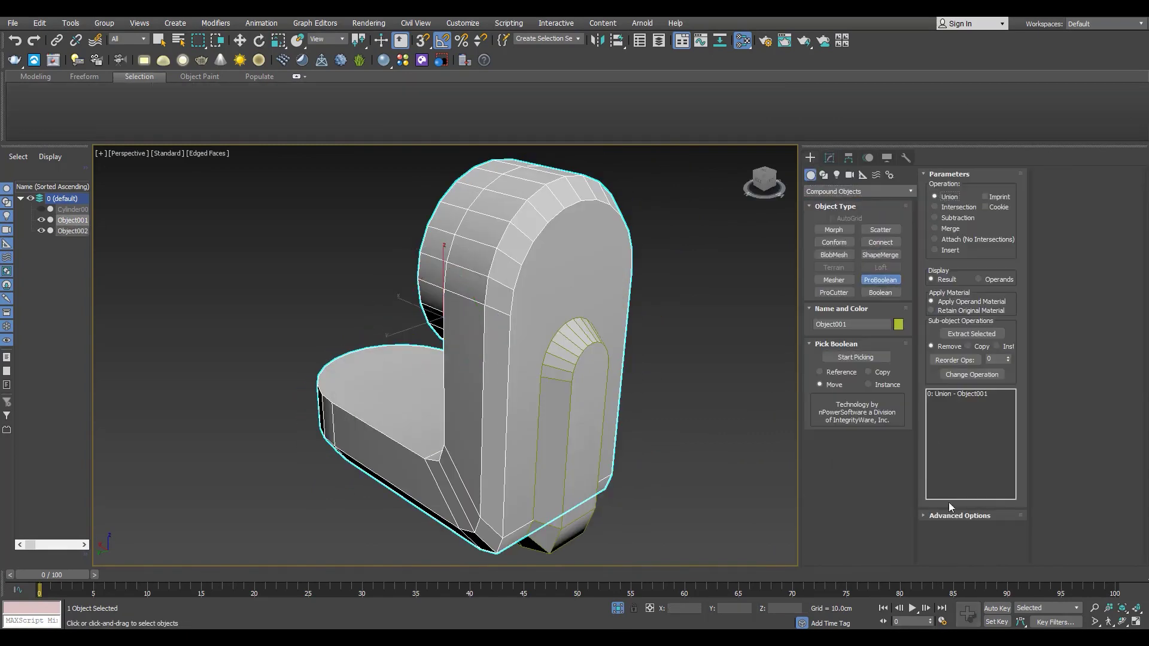
pyautogui.click(952, 514)
pyautogui.click(856, 357)
pyautogui.click(586, 379)
pyautogui.hotkey('ctrl', 'z')
pyautogui.hotkey('ctrl', 'z')
# Step: Cap the inlay's open inner border and select the cap polygon in the front view
pyautogui.keyDown('alt'); pyautogui.moveTo(637, 357); pyautogui.dragTo(611, 371, button='middle'); pyautogui.keyUp('alt')
pyautogui.press('F3')
pyautogui.click(594, 369)
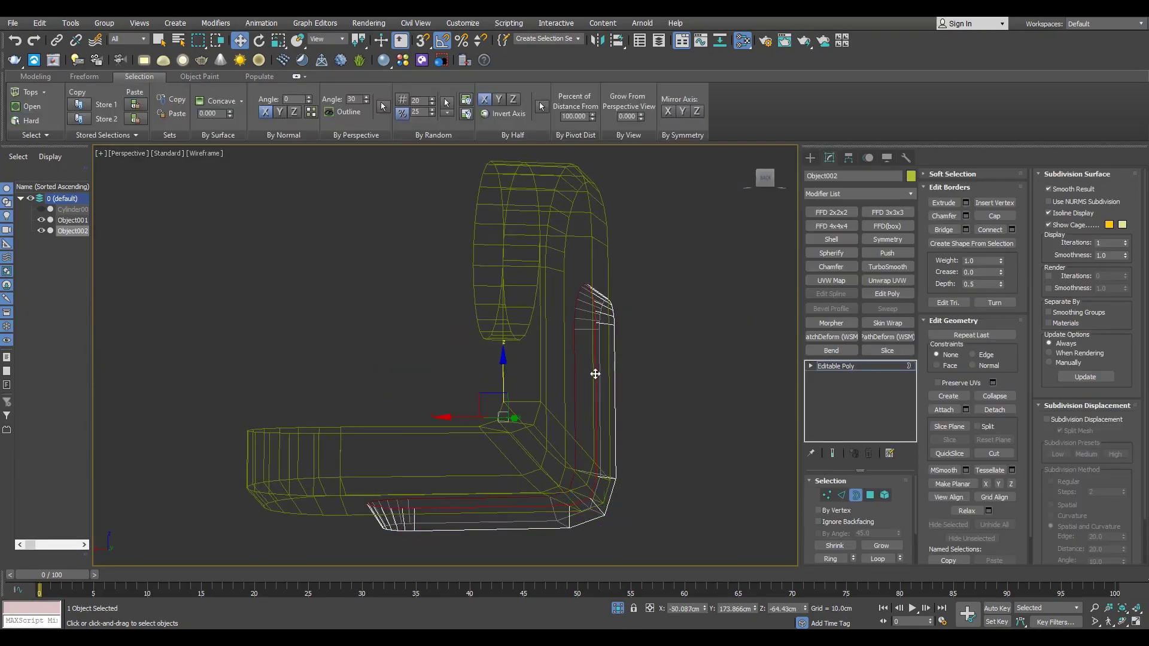
pyautogui.click(987, 219)
pyautogui.press('4')
pyautogui.click(585, 441)
pyautogui.keyDown('alt'); pyautogui.moveTo(584, 441); pyautogui.dragTo(572, 465, button='middle'); pyautogui.keyUp('alt')
pyautogui.press('f')
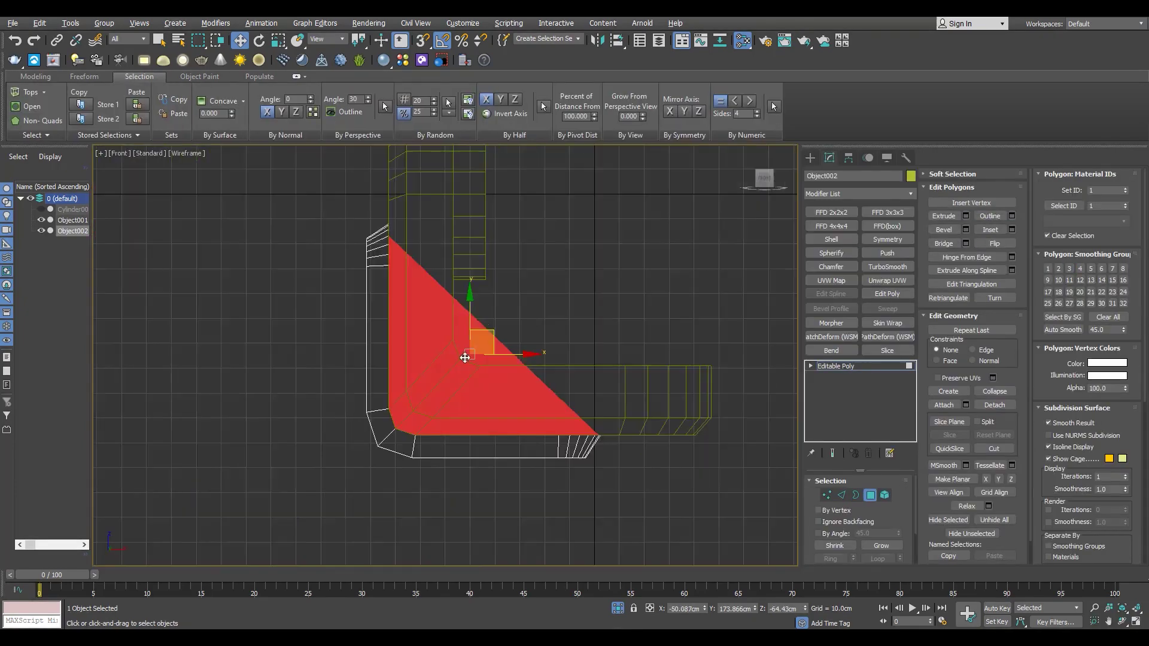
# Step: Apply a Bevel with a 16.425 cm height and a -10.707 cm outline to the capped inlay
pyautogui.press('1')
pyautogui.scroll(4, 396, 403)
pyautogui.click(376, 422)
pyautogui.hotkey('alt', 'w')
pyautogui.middleClick(679, 501)
pyautogui.hotkey('alt', 'w')
pyautogui.keyDown('alt'); pyautogui.moveTo(679, 500); pyautogui.dragTo(634, 446, button='middle'); pyautogui.keyUp('alt')
pyautogui.press('4')
pyautogui.hotkey('ctrl', 'shift', 'b')
pyautogui.press('F3')
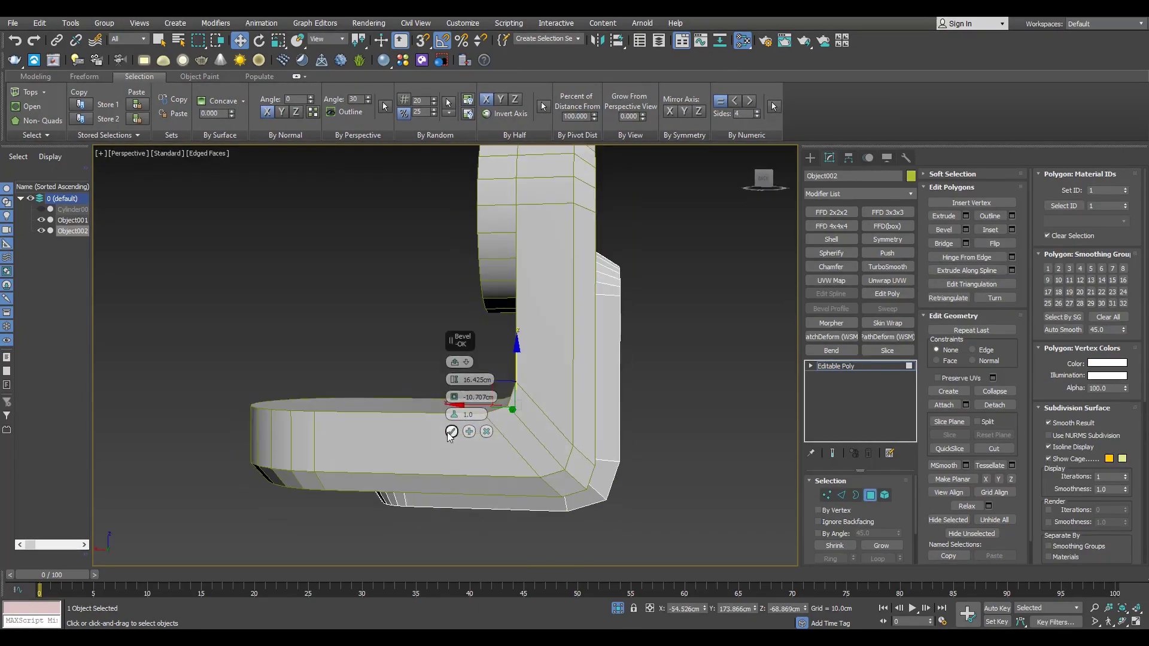
pyautogui.click(452, 431)
# Step: Unite the capped inlay with the bracket using a ProBoolean union
pyautogui.keyDown('alt'); pyautogui.moveTo(664, 389); pyautogui.dragTo(745, 376, button='middle'); pyautogui.keyUp('alt')
pyautogui.press('4')
pyautogui.click(621, 362)
pyautogui.keyDown('alt'); pyautogui.moveTo(646, 363); pyautogui.dragTo(612, 361, button='middle'); pyautogui.keyUp('alt')
pyautogui.click(505, 356)
pyautogui.keyDown('alt'); pyautogui.moveTo(505, 355); pyautogui.dragTo(521, 289, button='middle'); pyautogui.keyUp('alt')
pyautogui.scroll(5, 520, 289)
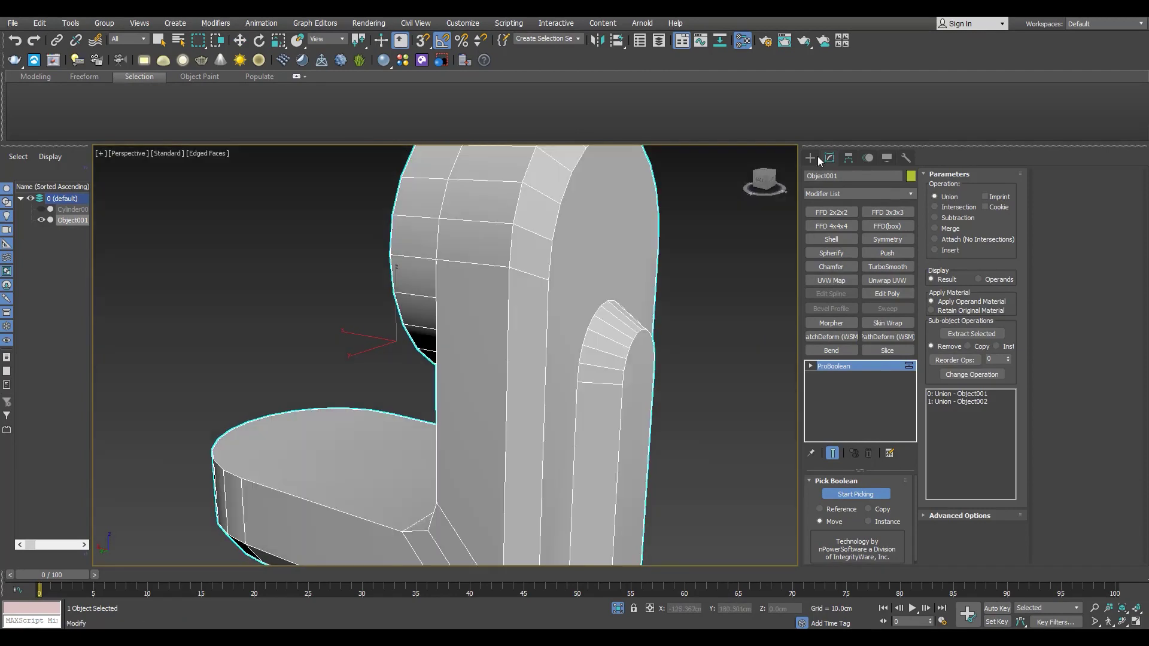
# Step: Convert the united bracket to an editable poly
pyautogui.click(845, 198)
pyautogui.press('t')
pyautogui.press('t')
pyautogui.press('t')
pyautogui.press('t')
pyautogui.press('t')
pyautogui.press('t')
pyautogui.press('Return')
pyautogui.hotkey('ctrl', 'e')
# Step: Connect the vertices of the bracket's rounded top to the matching vertices of the inlay's arch, and continue the edges down the inlay
pyautogui.scroll(-5, 538, 332)
pyautogui.keyDown('alt'); pyautogui.moveTo(557, 332); pyautogui.dragTo(503, 330, button='middle'); pyautogui.keyUp('alt')
pyautogui.scroll(5, 503, 331)
pyautogui.press('1')
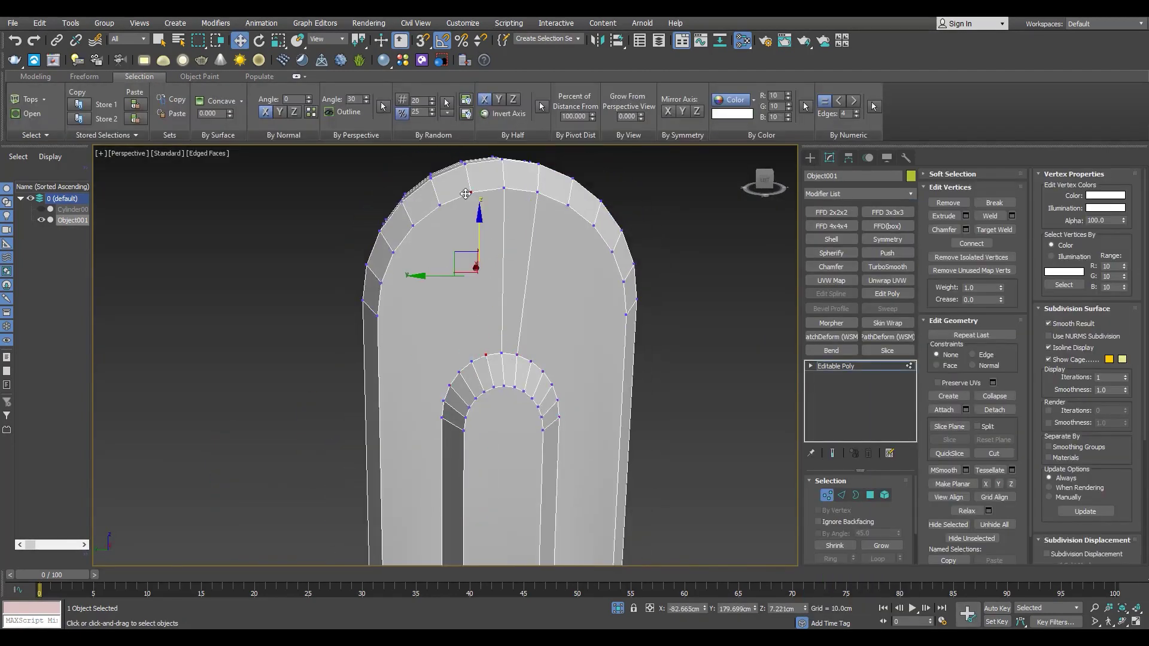
pyautogui.hotkey('ctrl', 'shift', 'e')
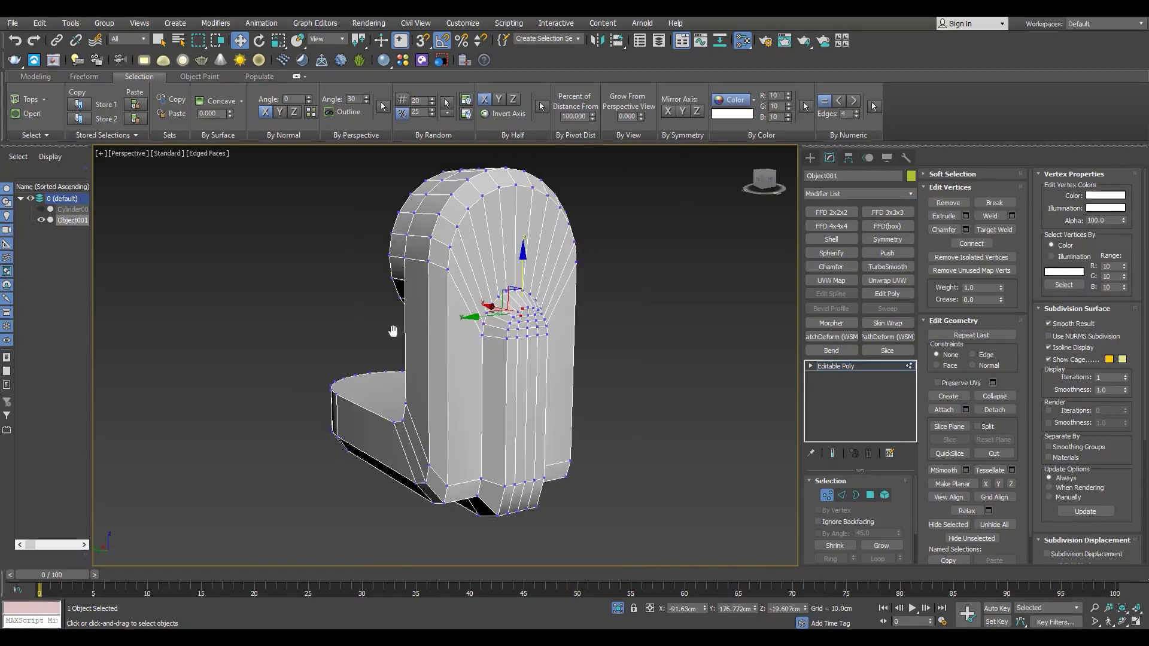
# Step: Select the bracket's polygons that have more than four sides
pyautogui.keyDown('alt'); pyautogui.moveTo(393, 328); pyautogui.dragTo(404, 326, button='middle'); pyautogui.keyUp('alt')
pyautogui.press('4')
pyautogui.click(775, 107)
pyautogui.moveTo(473, 359)
pyautogui.keyDown('alt'); pyautogui.mouseDown(button='middle')
pyautogui.moveTo(446, 326)
pyautogui.moveTo(486, 342)
pyautogui.mouseUp(button='middle'); pyautogui.keyUp('alt')
pyautogui.scroll(5, 485, 342)
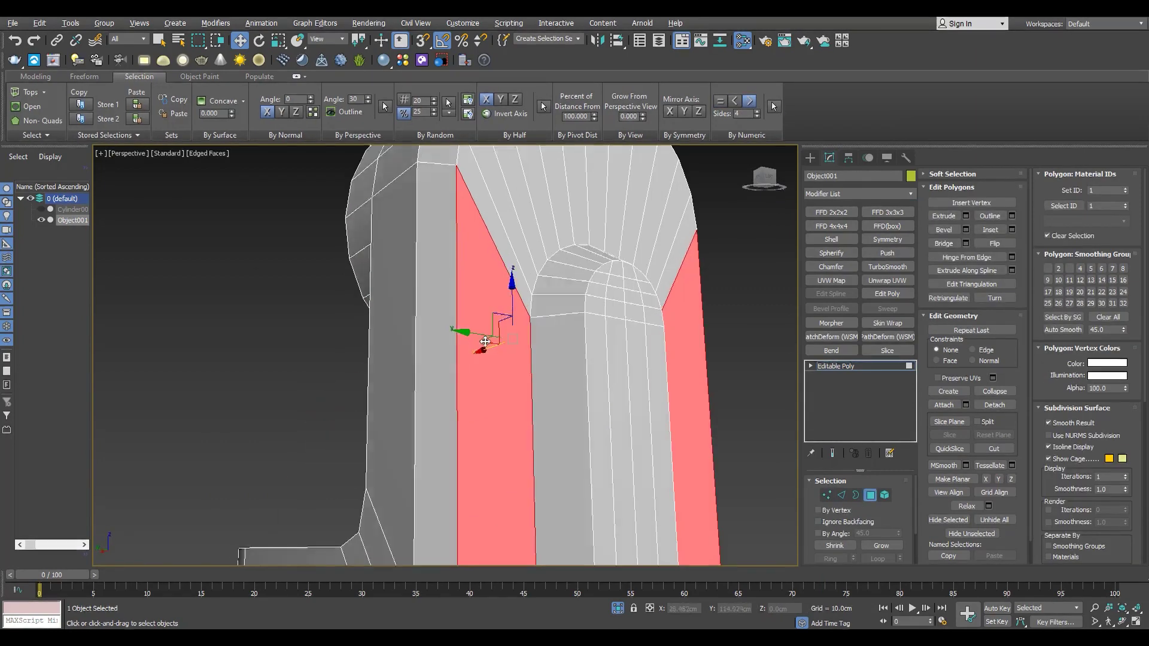
# Step: Connect vertices at the inlay's arch base and lower corners to split the upright's many-sided polygons
pyautogui.scroll(6, 485, 341)
pyautogui.press('1')
pyautogui.moveTo(892, 521); pyautogui.dragTo(892, 468)
pyautogui.scroll(-8, 456, 441)
pyautogui.keyDown('alt'); pyautogui.moveTo(455, 442); pyautogui.dragTo(448, 342, button='middle'); pyautogui.keyUp('alt')
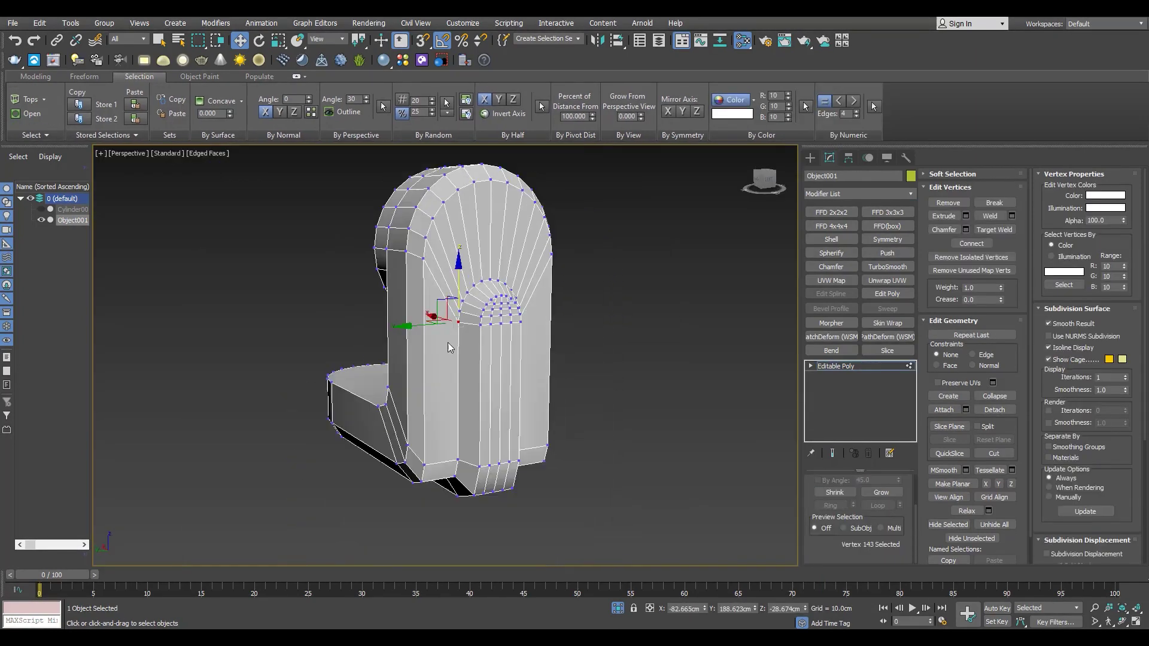
pyautogui.scroll(8, 425, 471)
pyautogui.keyDown('alt'); pyautogui.moveTo(515, 426); pyautogui.dragTo(500, 382, button='middle'); pyautogui.keyUp('alt')
pyautogui.press('F3')
pyautogui.moveTo(479, 459); pyautogui.dragTo(514, 494)
pyautogui.scroll(-8, 438, 400)
pyautogui.keyDown('alt'); pyautogui.moveTo(478, 400); pyautogui.dragTo(433, 408, button='middle'); pyautogui.keyUp('alt')
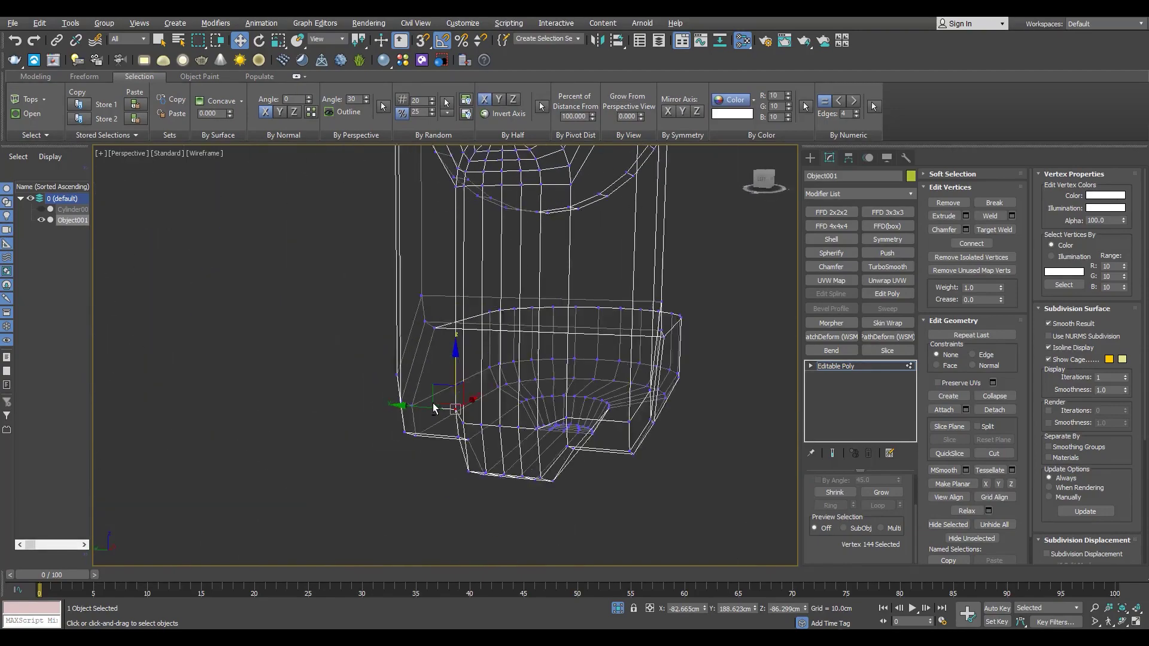
pyautogui.scroll(5, 582, 413)
pyautogui.click(580, 408)
pyautogui.scroll(-4, 505, 403)
# Step: Connect vertices beside the inlay on the foot's underside to split the many-sided polygons there
pyautogui.press('4')
pyautogui.keyDown('alt'); pyautogui.moveTo(541, 383); pyautogui.dragTo(479, 320, button='middle'); pyautogui.keyUp('alt')
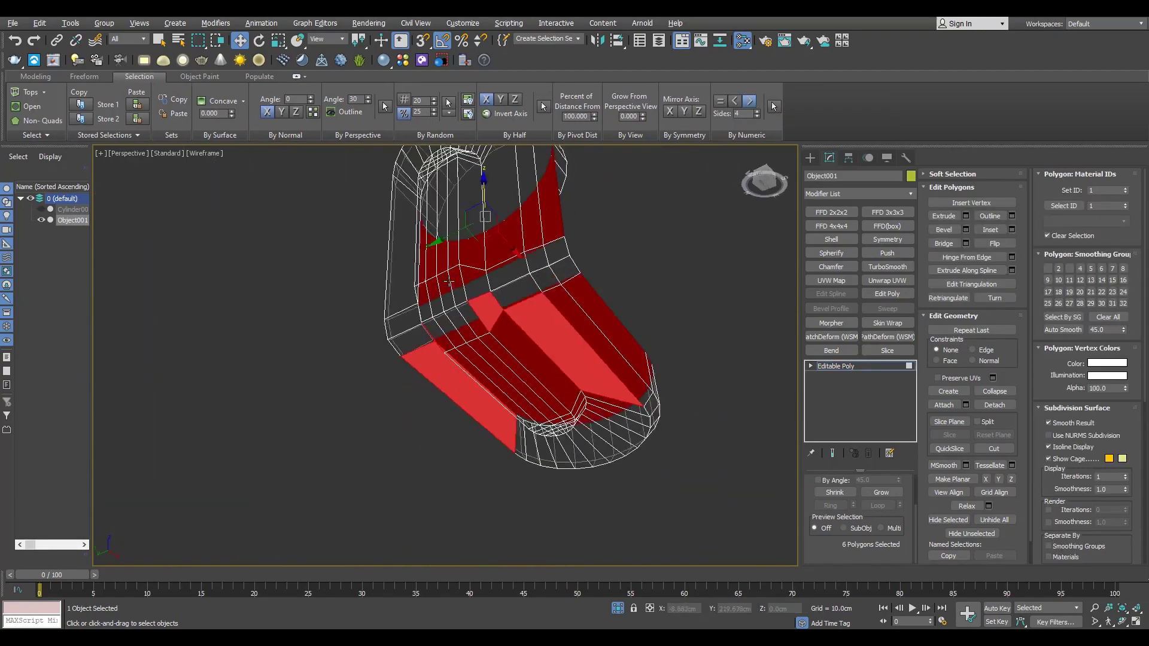
pyautogui.scroll(6, 433, 302)
pyautogui.press('F3')
pyautogui.press('1')
pyautogui.click(445, 294)
pyautogui.press('F3')
pyautogui.scroll(-6, 702, 456)
pyautogui.keyDown('alt'); pyautogui.moveTo(702, 456); pyautogui.dragTo(371, 335, button='middle'); pyautogui.keyUp('alt')
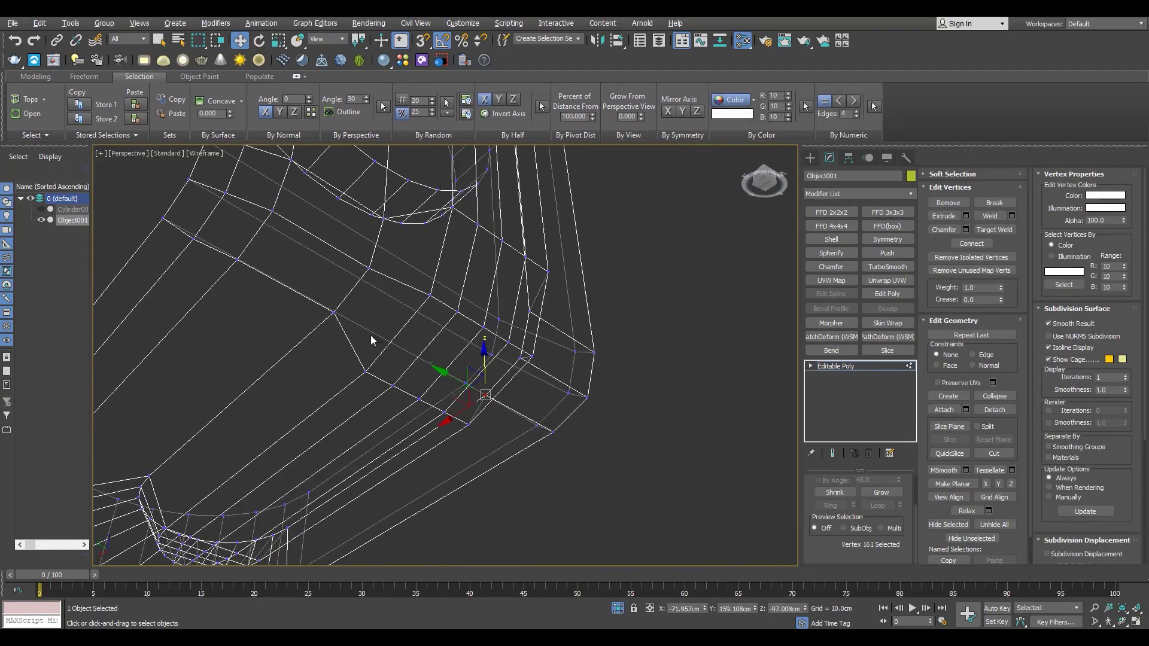
# Step: Check the whole bracket again for polygons with more than four sides
pyautogui.scroll(4, 472, 355)
pyautogui.press('4')
pyautogui.click(774, 107)
pyautogui.scroll(-6, 541, 335)
pyautogui.press('F3')
pyautogui.keyDown('alt'); pyautogui.moveTo(509, 359); pyautogui.dragTo(592, 400, button='middle'); pyautogui.keyUp('alt')
# Step: Clear the polygon selection, end the isolation and leave the bracket's polygon editing
pyautogui.click(712, 451)
pyautogui.press('F3')
pyautogui.click(617, 607)
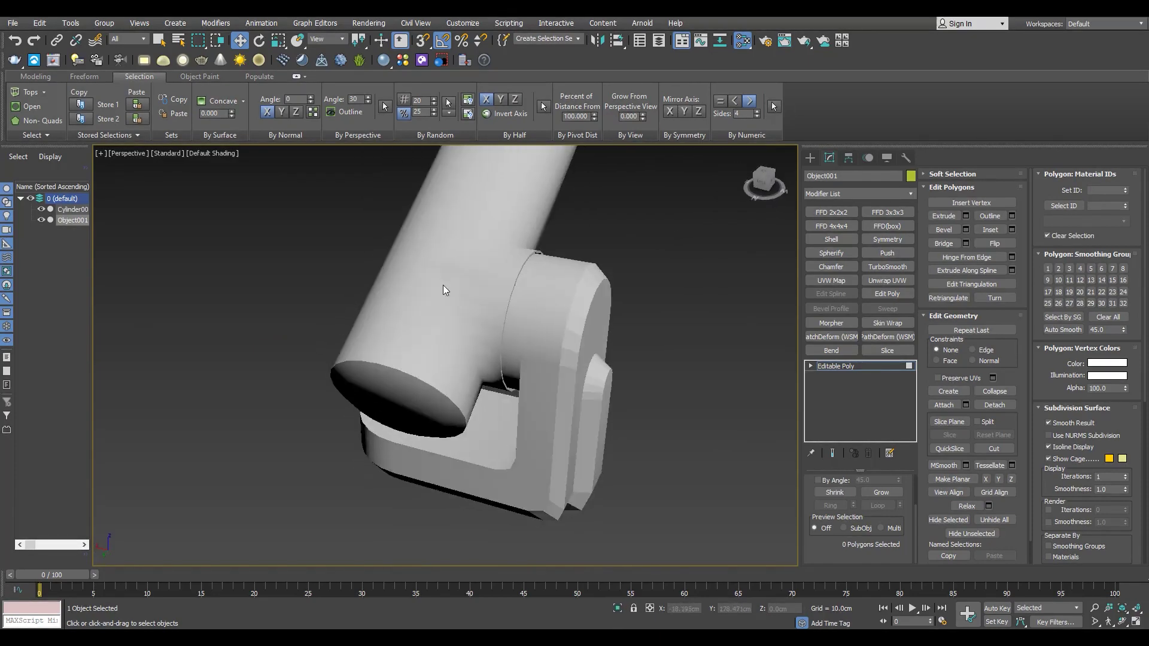
pyautogui.scroll(4, 445, 290)
pyautogui.press('F3')
pyautogui.click(838, 365)
# Step: Examine the pipe fitting's branch polygons beside the bracket and deselect everything
pyautogui.click(484, 301)
pyautogui.press('4')
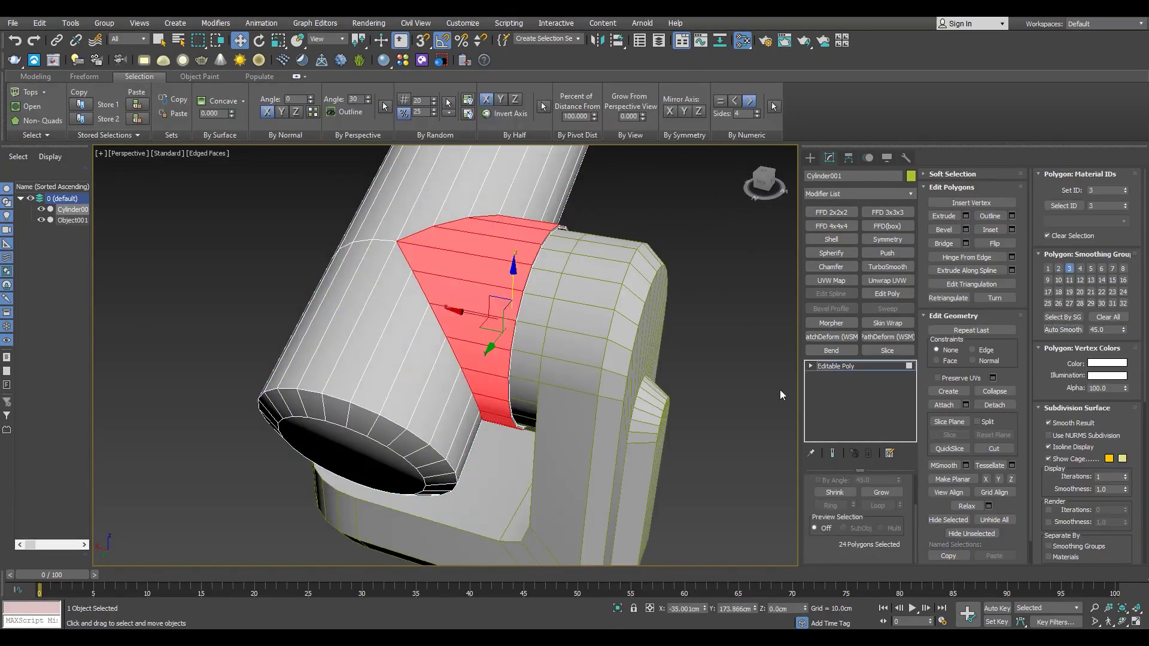
pyautogui.click(837, 365)
pyautogui.click(737, 392)
pyautogui.press('F3')
pyautogui.scroll(-4, 493, 364)
pyautogui.keyDown('alt'); pyautogui.moveTo(493, 364); pyautogui.dragTo(456, 331, button='middle'); pyautogui.keyUp('alt')
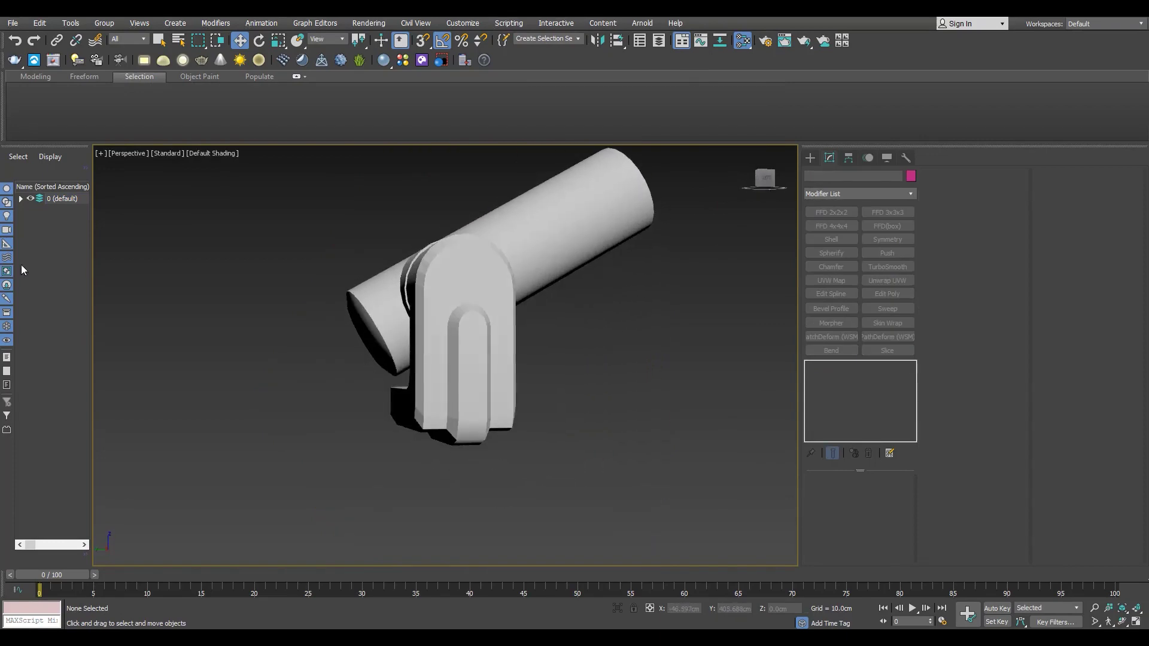
# Step: Examine the bracket's inner bend, foot and inlay in several views with the mesh edges displayed
pyautogui.scroll(4, 451, 389)
pyautogui.press('F3')
pyautogui.click(504, 417)
pyautogui.scroll(2, 458, 405)
pyautogui.keyDown('alt'); pyautogui.moveTo(505, 418); pyautogui.dragTo(539, 480, button='middle'); pyautogui.keyUp('alt')
pyautogui.hotkey('alt', 'w')
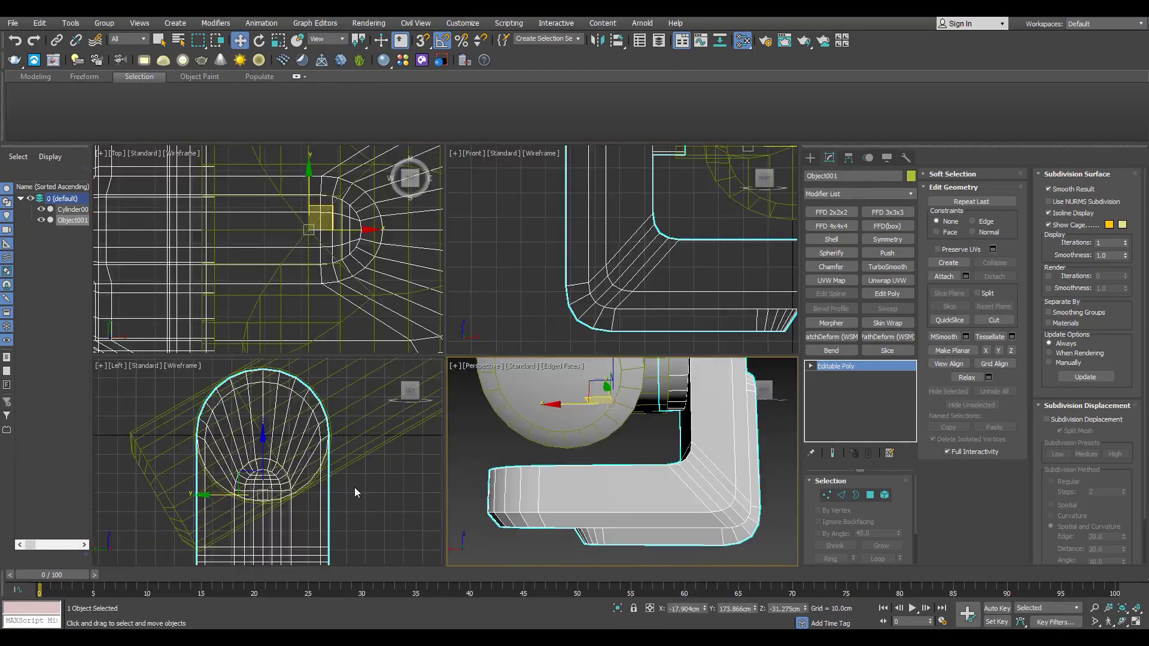
pyautogui.middleClick(476, 338)
pyautogui.hotkey('alt', 'w')
pyautogui.scroll(-3, 447, 375)
pyautogui.press('F3')
pyautogui.press('F4')
pyautogui.press('p')
pyautogui.keyDown('alt'); pyautogui.moveTo(447, 375); pyautogui.dragTo(567, 464, button='middle'); pyautogui.keyUp('alt')
# Step: Set the wireframe colour of the pipe fitting and bracket to black and place both objects on a layer named Mesh
pyautogui.click(592, 461)
pyautogui.click(495, 427)
pyautogui.click(911, 176)
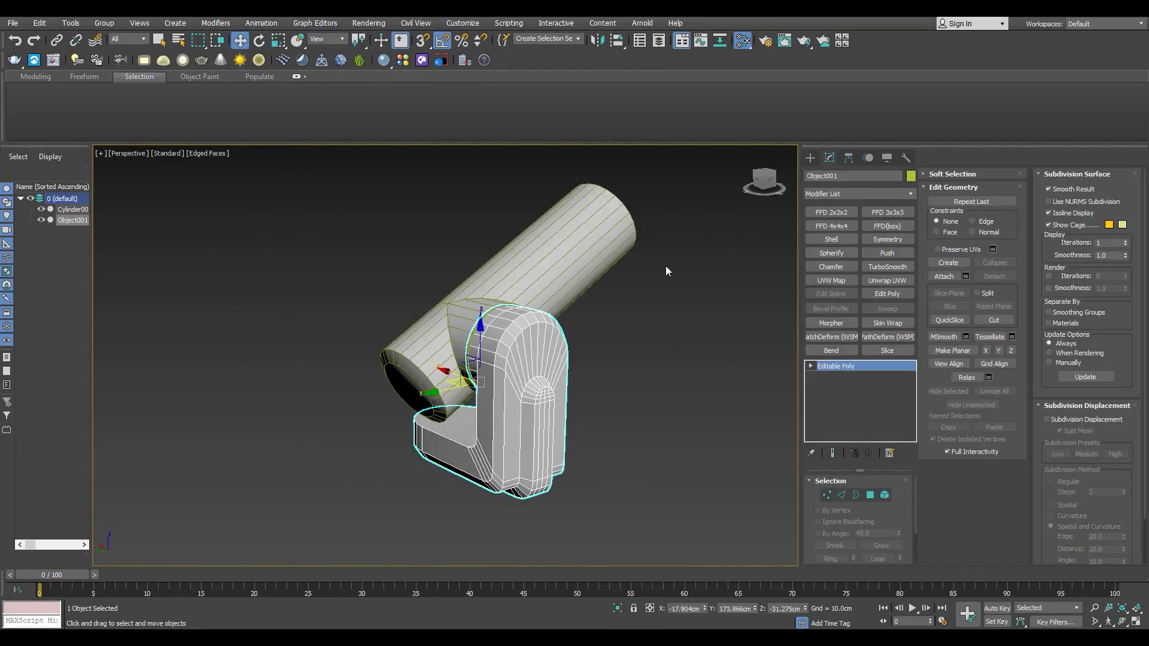
pyautogui.click(666, 349)
pyautogui.click(638, 389)
pyautogui.click(634, 392)
# Step: Hide the pipe fitting and connect the horizontal edges across the bracket's inner bend with five segments
pyautogui.scroll(3, 508, 426)
pyautogui.keyDown('alt'); pyautogui.moveTo(507, 425); pyautogui.dragTo(535, 402, button='middle'); pyautogui.keyUp('alt')
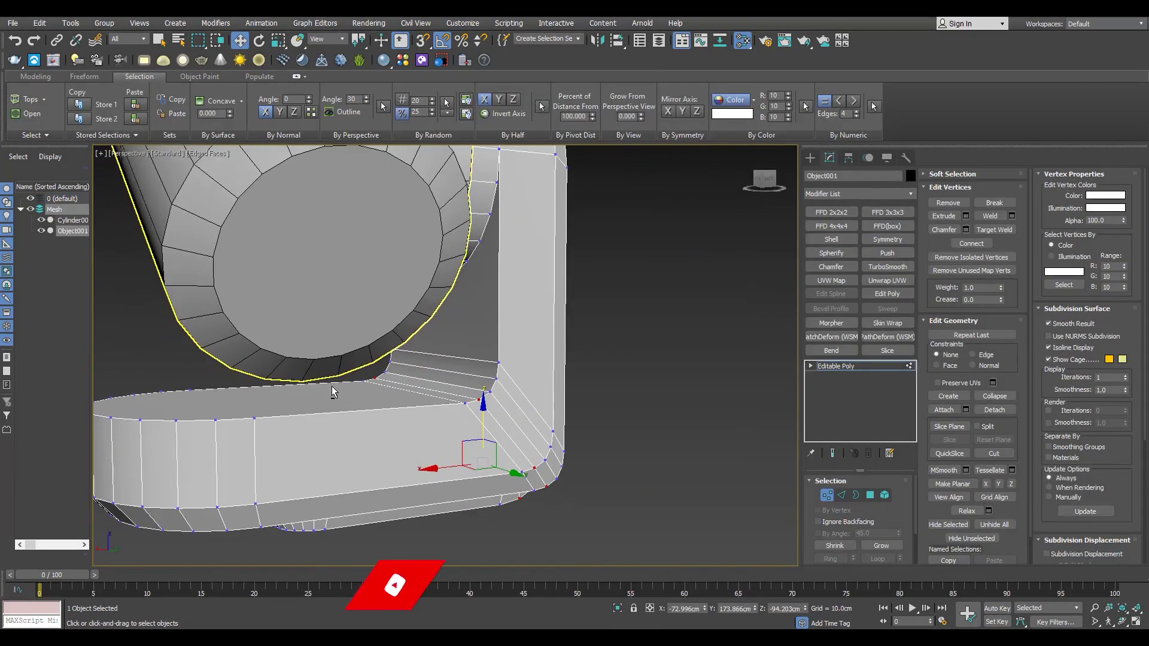
pyautogui.scroll(3, 334, 392)
pyautogui.keyDown('alt'); pyautogui.moveTo(353, 392); pyautogui.dragTo(349, 361, button='middle'); pyautogui.keyUp('alt')
pyautogui.press('2')
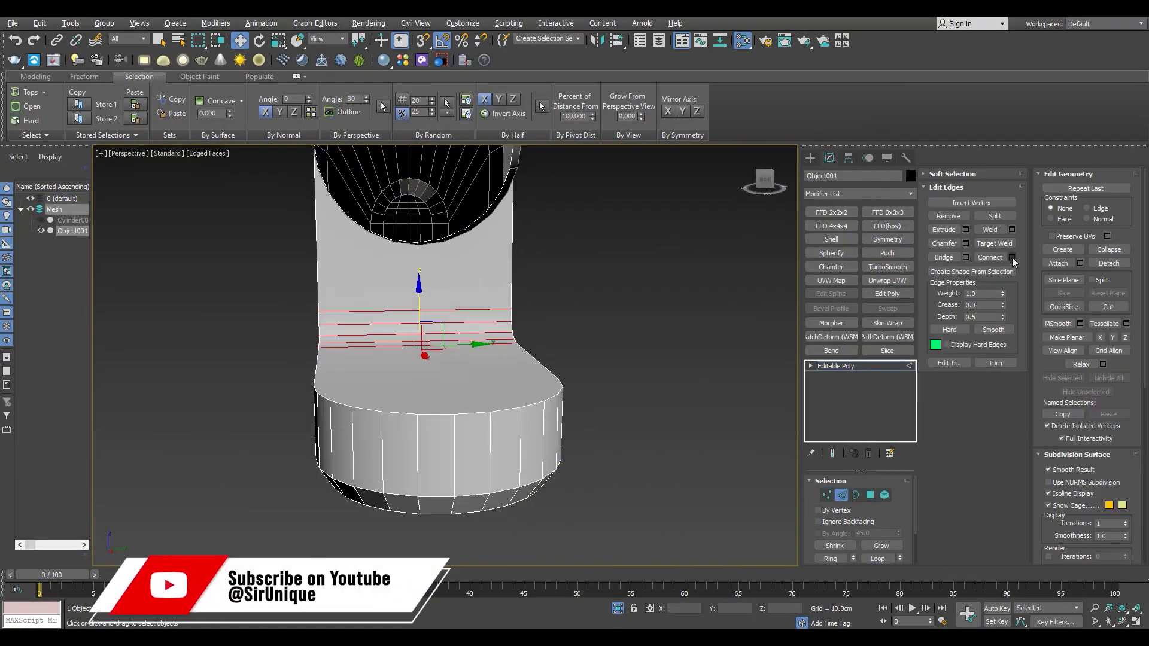
pyautogui.keyDown('alt'); pyautogui.moveTo(390, 373); pyautogui.dragTo(349, 346, button='middle'); pyautogui.keyUp('alt')
# Step: Connect the vertices on the round collar's lower rim to the matching vertices along the top of the inner bend
pyautogui.press('1')
pyautogui.click(349, 344)
pyautogui.keyDown('ctrl'); pyautogui.click(349, 413); pyautogui.keyUp('ctrl')
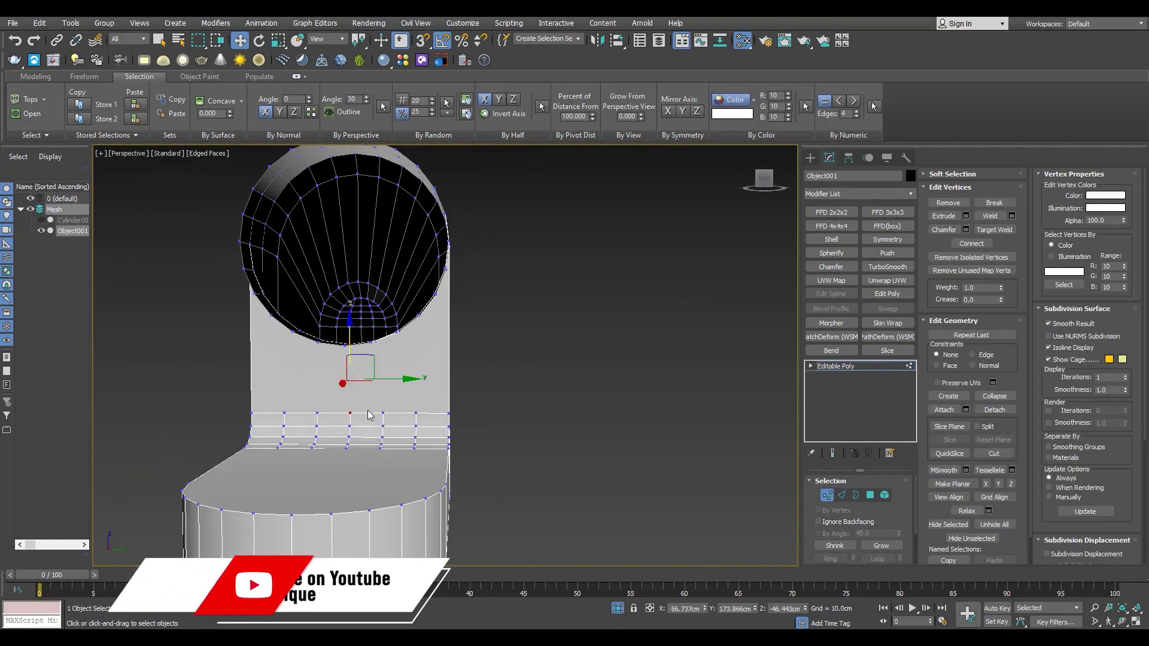
pyautogui.hotkey('ctrl', 'shift', 'e')
pyautogui.click(374, 341)
pyautogui.keyDown('ctrl'); pyautogui.click(381, 414); pyautogui.keyUp('ctrl')
pyautogui.hotkey('ctrl', 'shift', 'e')
pyautogui.scroll(2, 374, 347)
pyautogui.click(404, 327)
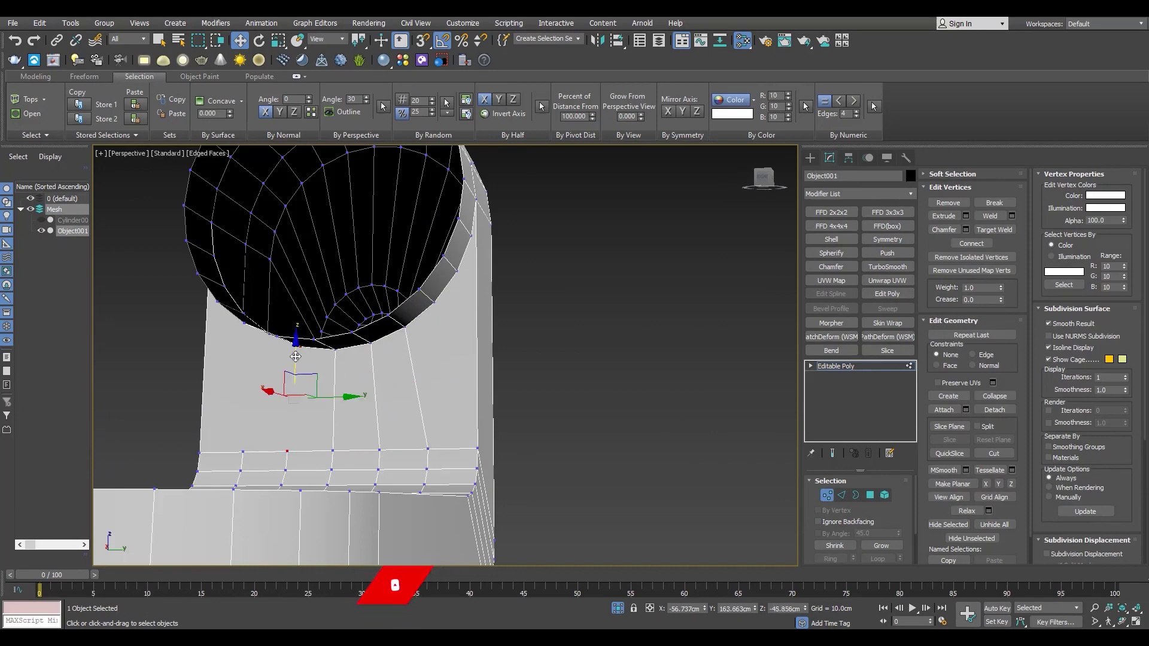
pyautogui.keyDown('alt'); pyautogui.moveTo(295, 356); pyautogui.dragTo(234, 456, button='middle'); pyautogui.keyUp('alt')
pyautogui.keyDown('alt'); pyautogui.moveTo(257, 345); pyautogui.dragTo(273, 433, button='middle'); pyautogui.keyUp('alt')
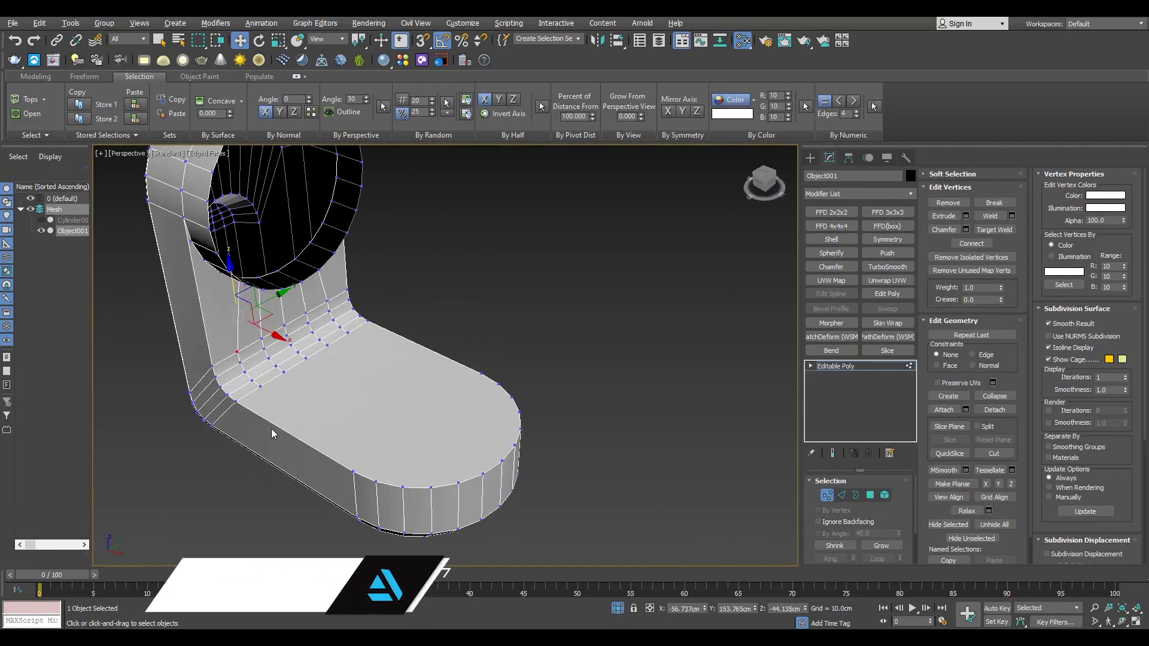
# Step: Connect the vertices at the base of the inner bend to the matching rim vertices at the foot's rounded end
pyautogui.keyDown('alt'); pyautogui.moveTo(383, 466); pyautogui.dragTo(327, 386, button='middle'); pyautogui.keyUp('alt')
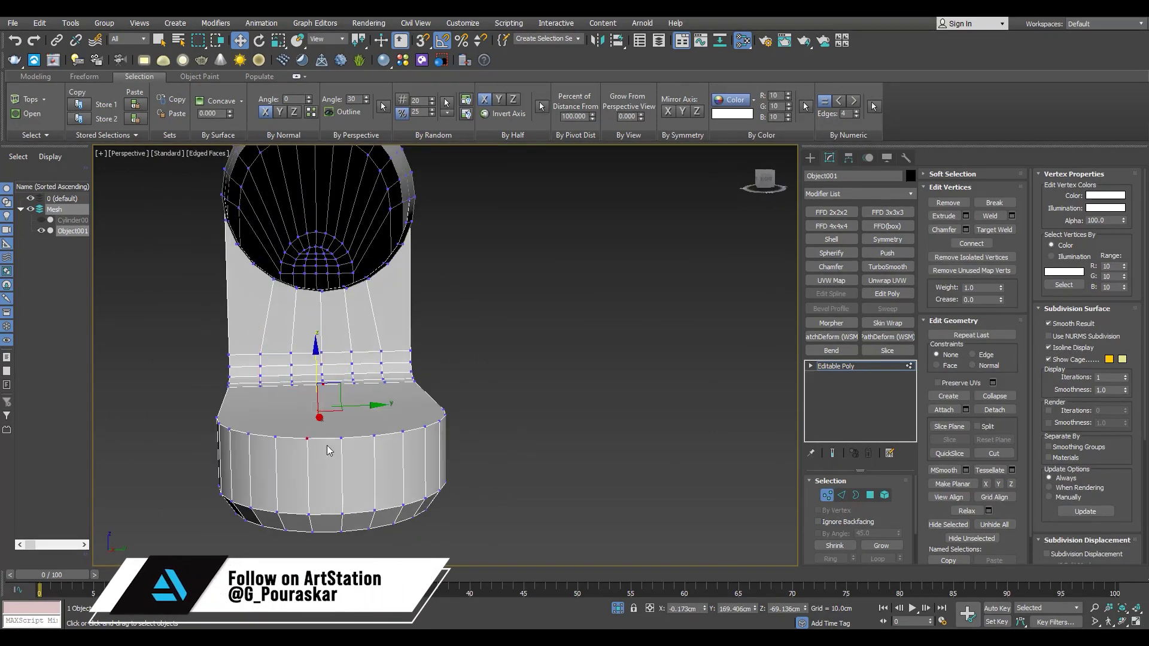
pyautogui.hotkey('alt', 'w')
pyautogui.hotkey('alt', 'w')
pyautogui.scroll(-3, 569, 308)
pyautogui.moveTo(570, 308); pyautogui.dragTo(529, 329)
pyautogui.hotkey('alt', 'w')
pyautogui.middleClick(464, 478)
pyautogui.hotkey('alt', 'w')
pyautogui.press('F3')
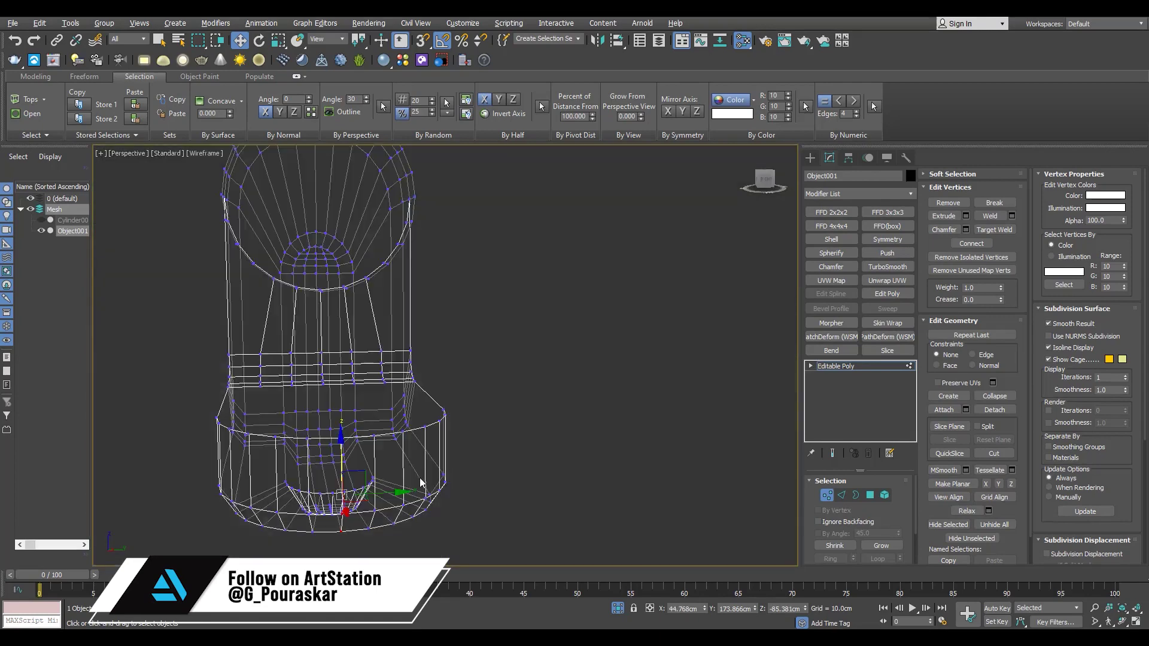
pyautogui.keyDown('alt'); pyautogui.moveTo(421, 482); pyautogui.dragTo(371, 510, button='middle'); pyautogui.keyUp('alt')
pyautogui.keyDown('ctrl'); pyautogui.click(345, 270); pyautogui.keyUp('ctrl')
pyautogui.press('F3')
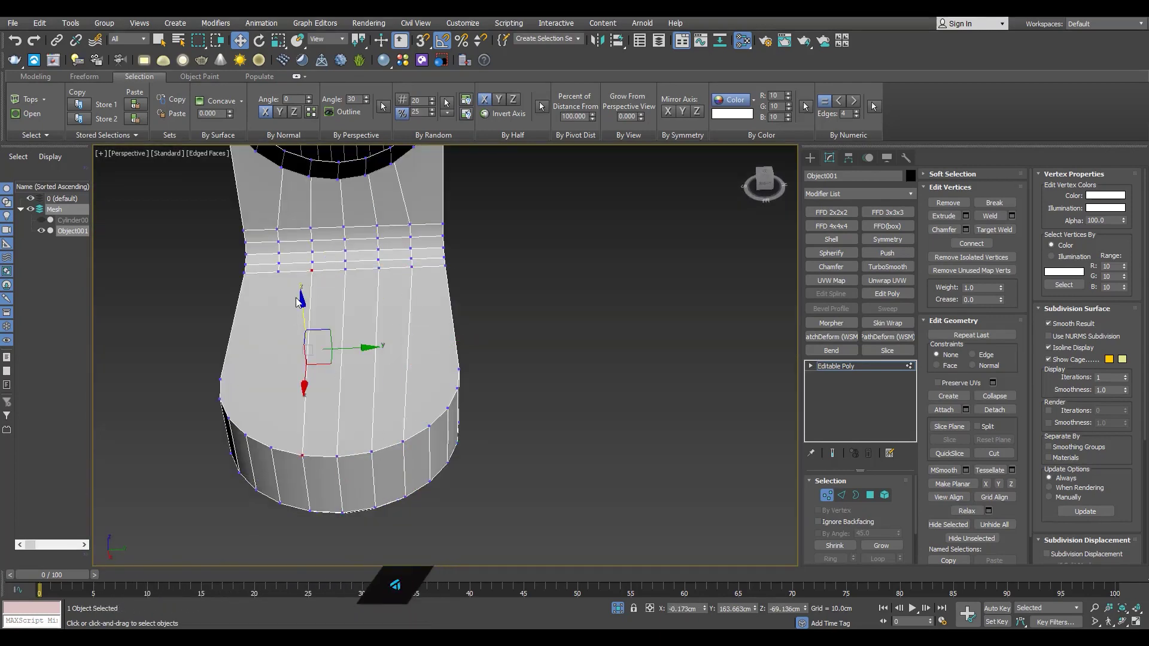
# Step: Connect the lengthwise edges on the foot's top with three cross segments near the rounded end and join them to the rim vertices
pyautogui.keyDown('alt'); pyautogui.moveTo(342, 443); pyautogui.dragTo(318, 388, button='middle'); pyautogui.keyUp('alt')
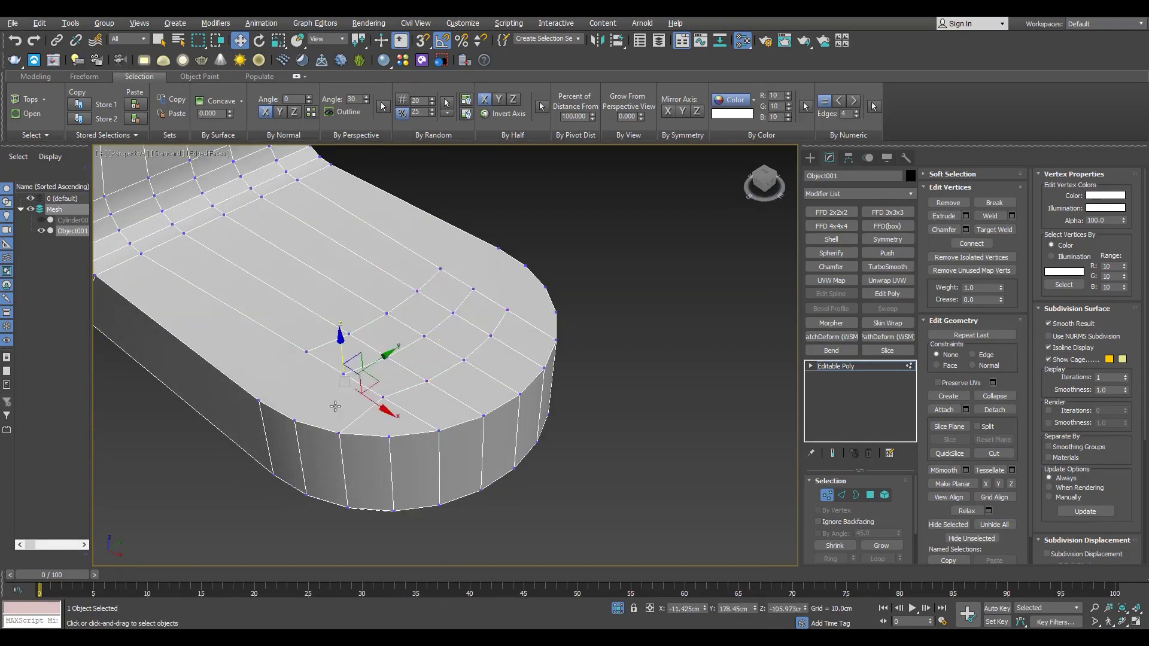
pyautogui.keyDown('alt'); pyautogui.moveTo(292, 370); pyautogui.dragTo(285, 324, button='middle'); pyautogui.keyUp('alt')
pyautogui.press('F3')
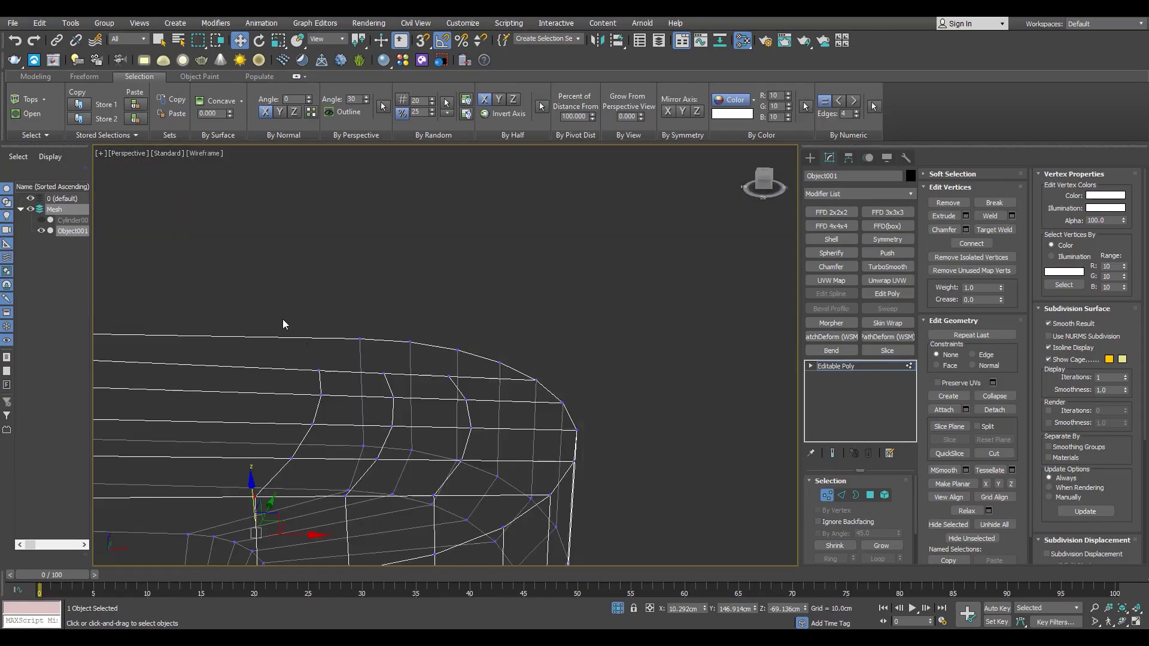
pyautogui.press('F3')
pyautogui.scroll(-5, 468, 337)
pyautogui.keyDown('alt'); pyautogui.moveTo(468, 337); pyautogui.dragTo(515, 359, button='middle'); pyautogui.keyUp('alt')
# Step: Cut edges from the collar's rim to the upright's side edges to split the large polygons beside and below the collar
pyautogui.scroll(4, 429, 359)
pyautogui.hotkey('alt', '1')
pyautogui.click(460, 231)
pyautogui.rightClick(459, 231)
pyautogui.scroll(2, 460, 230)
pyautogui.scroll(-6, 459, 231)
pyautogui.keyDown('alt'); pyautogui.moveTo(460, 231); pyautogui.dragTo(425, 302, button='middle'); pyautogui.keyUp('alt')
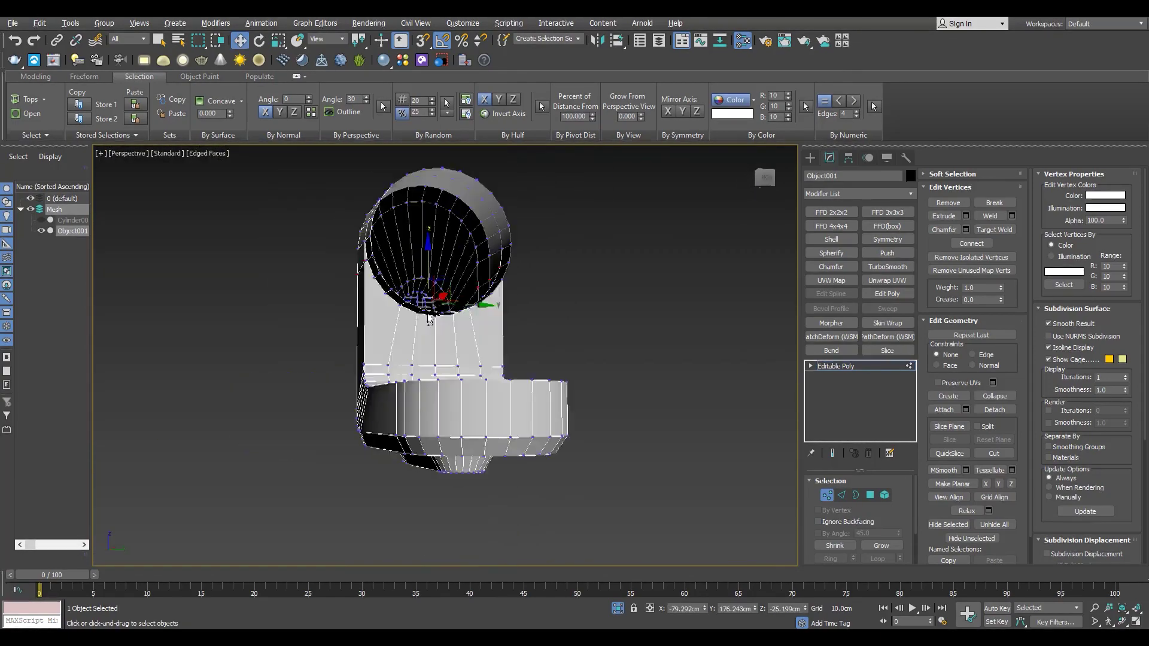
pyautogui.scroll(7, 397, 275)
pyautogui.scroll(-2, 397, 275)
pyautogui.hotkey('alt', '1')
pyautogui.click(393, 349)
pyautogui.rightClick(393, 349)
pyautogui.keyDown('alt'); pyautogui.moveTo(393, 349); pyautogui.dragTo(419, 335, button='middle'); pyautogui.keyUp('alt')
pyautogui.hotkey('alt', '1')
pyautogui.keyDown('alt'); pyautogui.moveTo(521, 373); pyautogui.dragTo(350, 454, button='middle'); pyautogui.keyUp('alt')
pyautogui.hotkey('alt', '1')
pyautogui.keyDown('alt'); pyautogui.moveTo(419, 391); pyautogui.dragTo(489, 445, button='middle'); pyautogui.keyUp('alt')
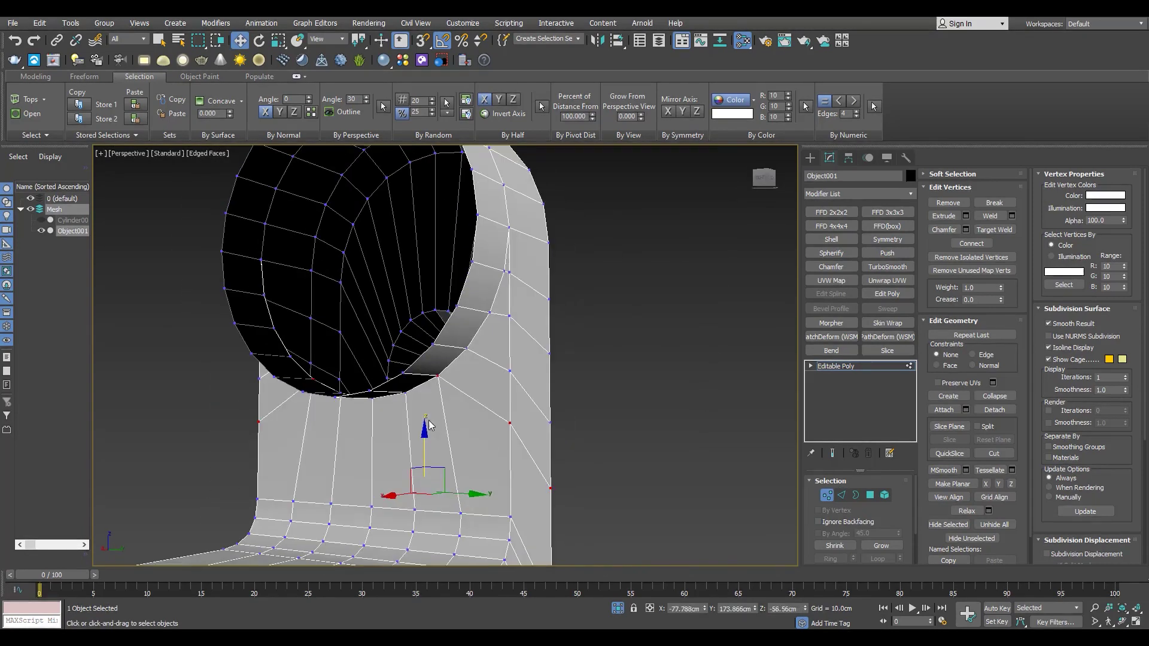
# Step: Delete the middle block of polygons in the inner bend and bridge the opposite open edges with a sloping face
pyautogui.scroll(-5, 429, 425)
pyautogui.keyDown('alt'); pyautogui.moveTo(429, 425); pyautogui.dragTo(277, 405, button='middle'); pyautogui.keyUp('alt')
pyautogui.scroll(5, 398, 333)
pyautogui.press('2')
pyautogui.keyDown('alt'); pyautogui.moveTo(397, 334); pyautogui.dragTo(459, 323, button='middle'); pyautogui.keyUp('alt')
pyautogui.moveTo(459, 323); pyautogui.dragTo(434, 310, button='middle')
pyautogui.press('4')
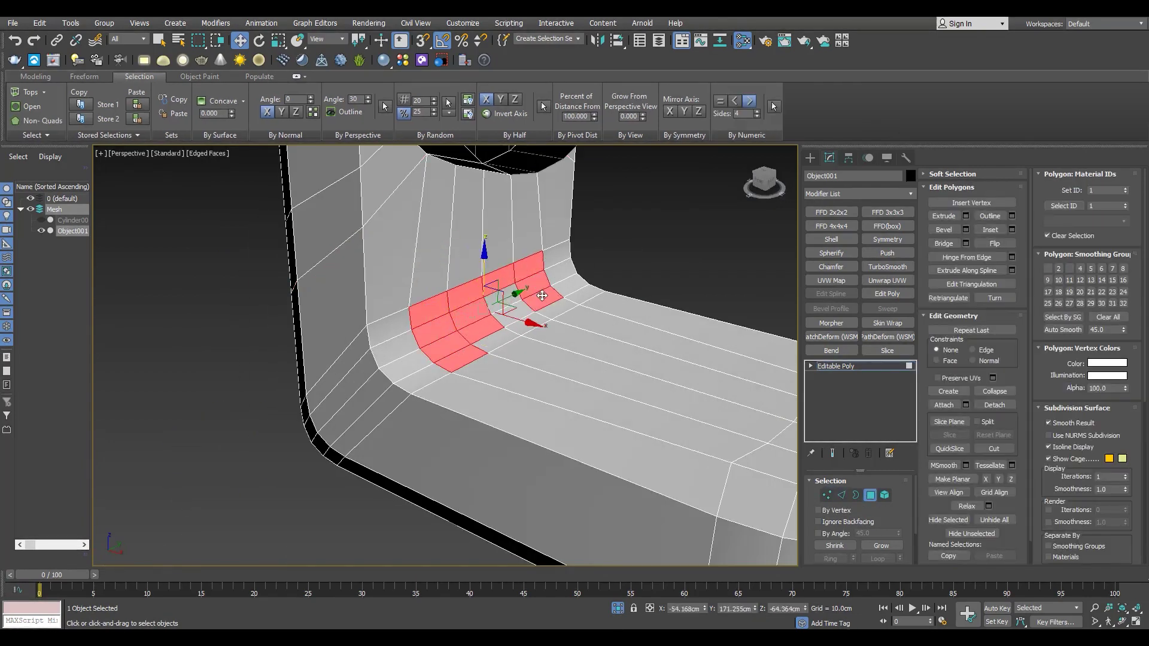
pyautogui.press('2')
pyautogui.keyDown('alt'); pyautogui.moveTo(507, 297); pyautogui.dragTo(560, 285, button='middle'); pyautogui.keyUp('alt')
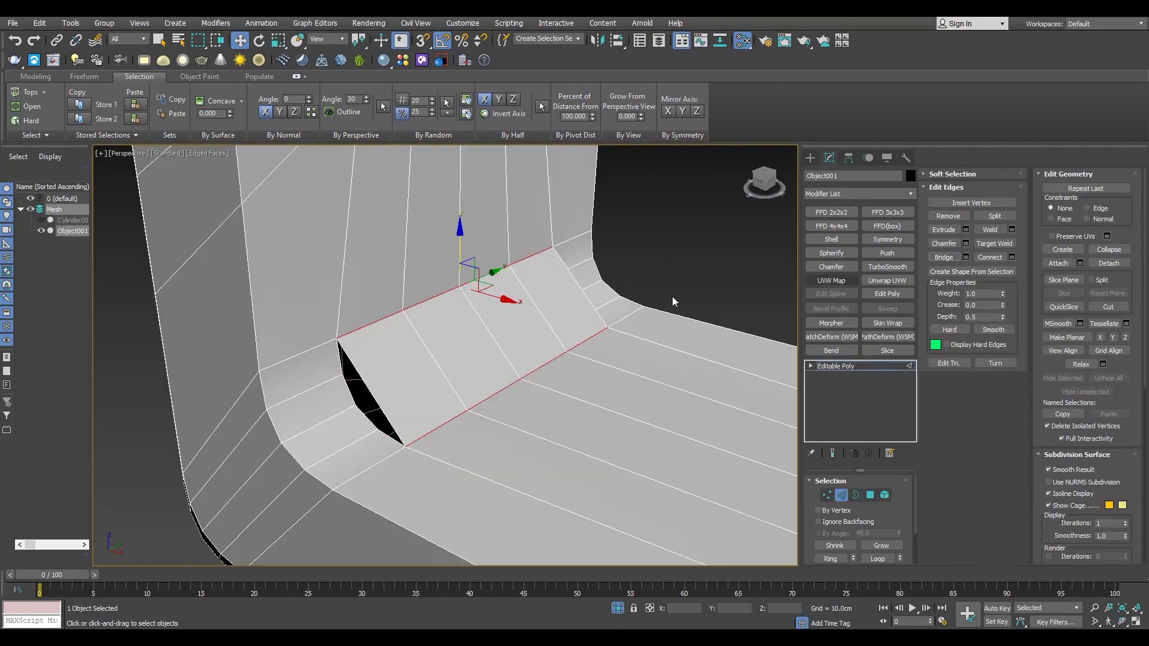
# Step: Cap the open borders at both ends of the sloping bridge in the inner bend
pyautogui.press('3')
pyautogui.click(365, 412)
pyautogui.hotkey('alt', 'p')
pyautogui.keyDown('alt'); pyautogui.moveTo(374, 413); pyautogui.dragTo(557, 373, button='middle'); pyautogui.keyUp('alt')
pyautogui.click(635, 459)
pyautogui.hotkey('alt', 'p')
# Step: Add connecting edges across the sloping bridge and join their end vertices to the bend vertices on the caps
pyautogui.press('2')
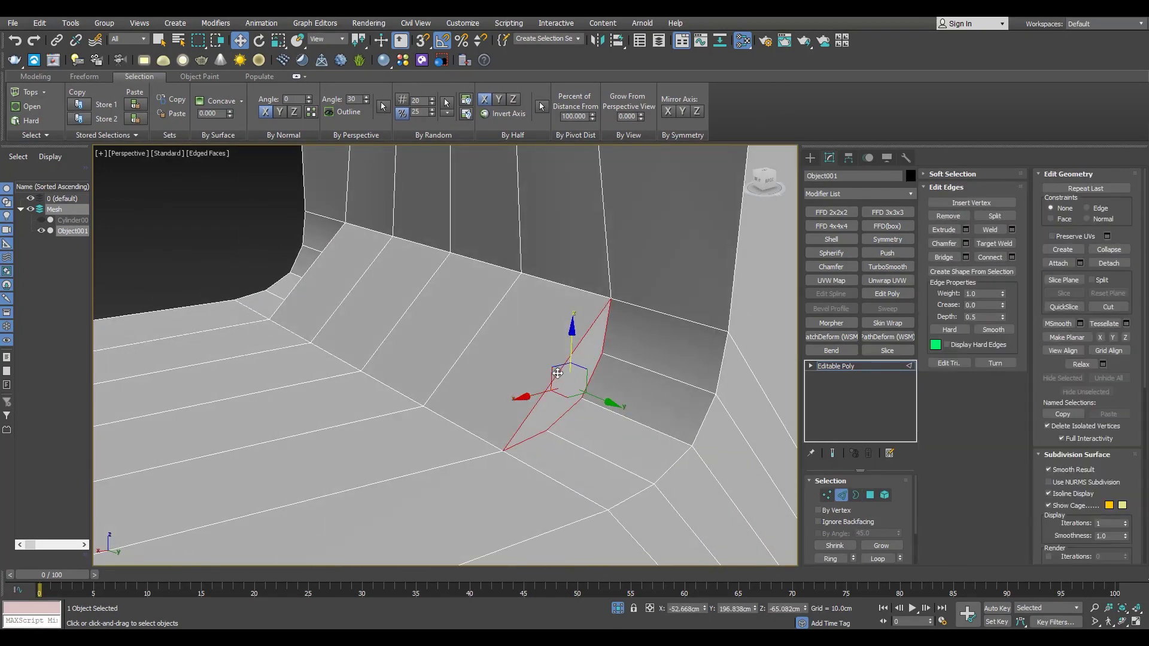
pyautogui.click(452, 414)
pyautogui.press('1')
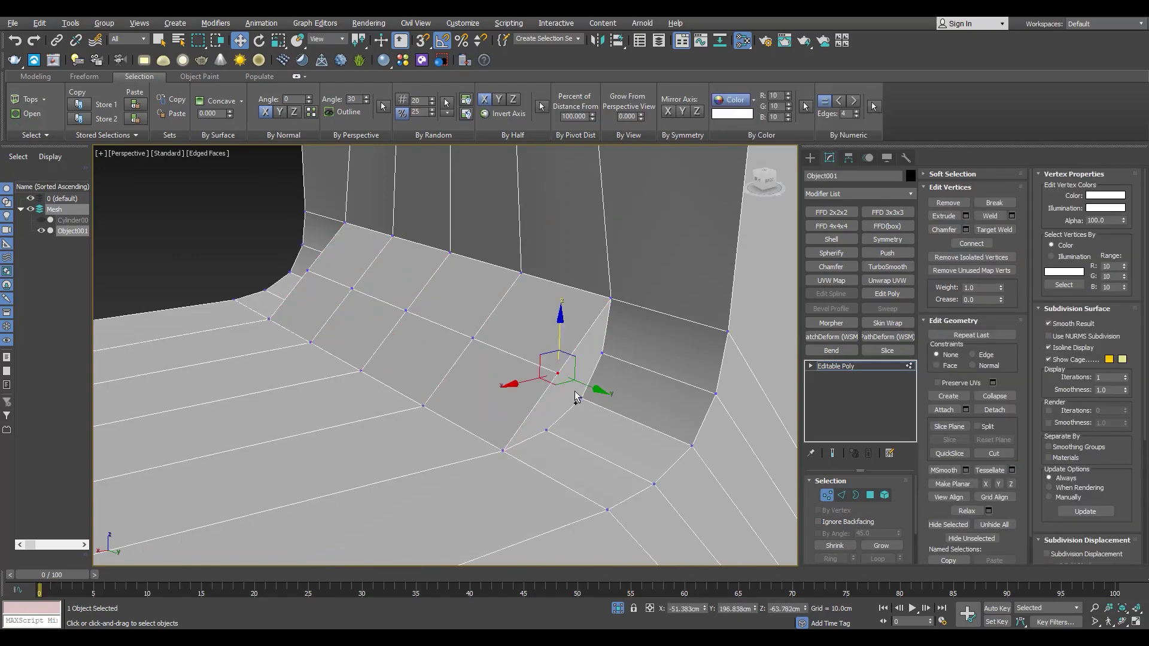
pyautogui.scroll(-5, 451, 414)
pyautogui.moveTo(452, 414)
pyautogui.keyDown('alt'); pyautogui.mouseDown(button='middle')
pyautogui.moveTo(427, 395)
pyautogui.moveTo(465, 366)
pyautogui.moveTo(441, 448)
pyautogui.mouseUp(button='middle'); pyautogui.keyUp('alt')
pyautogui.click(464, 367)
pyautogui.press('F4')
pyautogui.scroll(5, 452, 396)
pyautogui.scroll(-5, 451, 397)
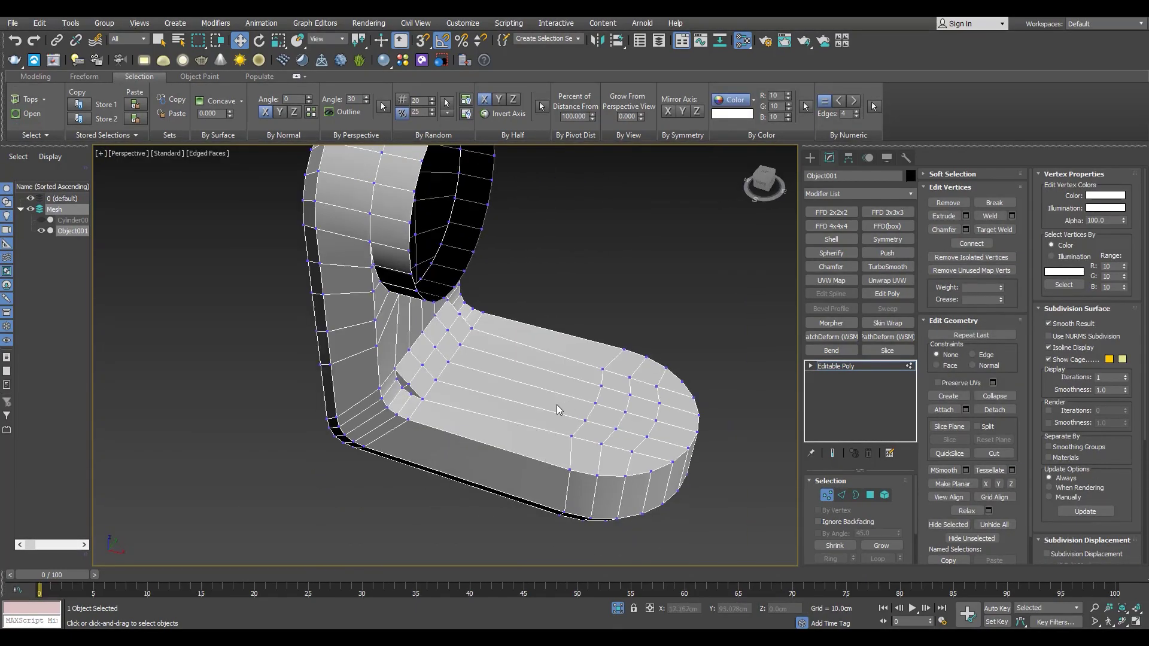
# Step: Connect the ring of edges around the inlay on the upright's outer face with 3 segments, pinch 0 and slide 0
pyautogui.keyDown('alt'); pyautogui.moveTo(557, 410); pyautogui.dragTo(499, 254, button='middle'); pyautogui.keyUp('alt')
pyautogui.press('2')
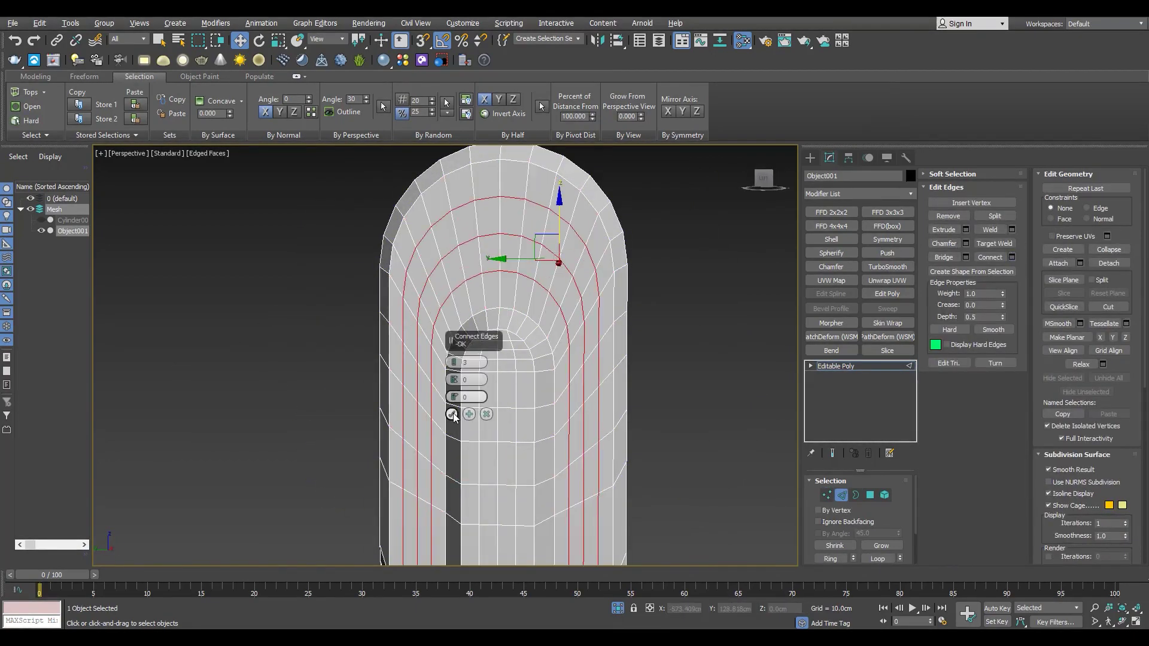
pyautogui.click(452, 414)
# Step: Reshape the eight polygons above the inlay on the upright's outer face into a circle and activate scaling
pyautogui.scroll(4, 521, 192)
pyautogui.press('1')
pyautogui.press('4')
pyautogui.click(494, 267)
pyautogui.keyDown('ctrl'); pyautogui.click(444, 267); pyautogui.keyUp('ctrl')
pyautogui.keyDown('ctrl'); pyautogui.click(448, 338); pyautogui.keyUp('ctrl')
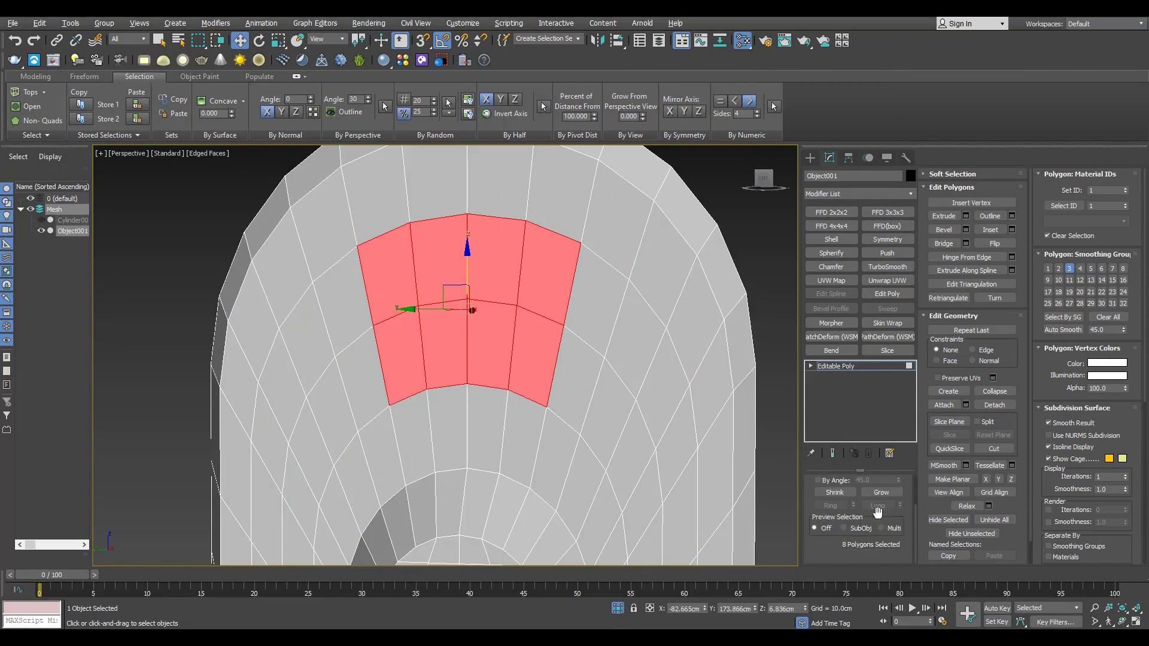
pyautogui.scroll(-4, 538, 335)
pyautogui.keyDown('alt'); pyautogui.moveTo(526, 323); pyautogui.dragTo(509, 296, button='middle'); pyautogui.keyUp('alt')
pyautogui.scroll(2, 616, 335)
pyautogui.press('r')
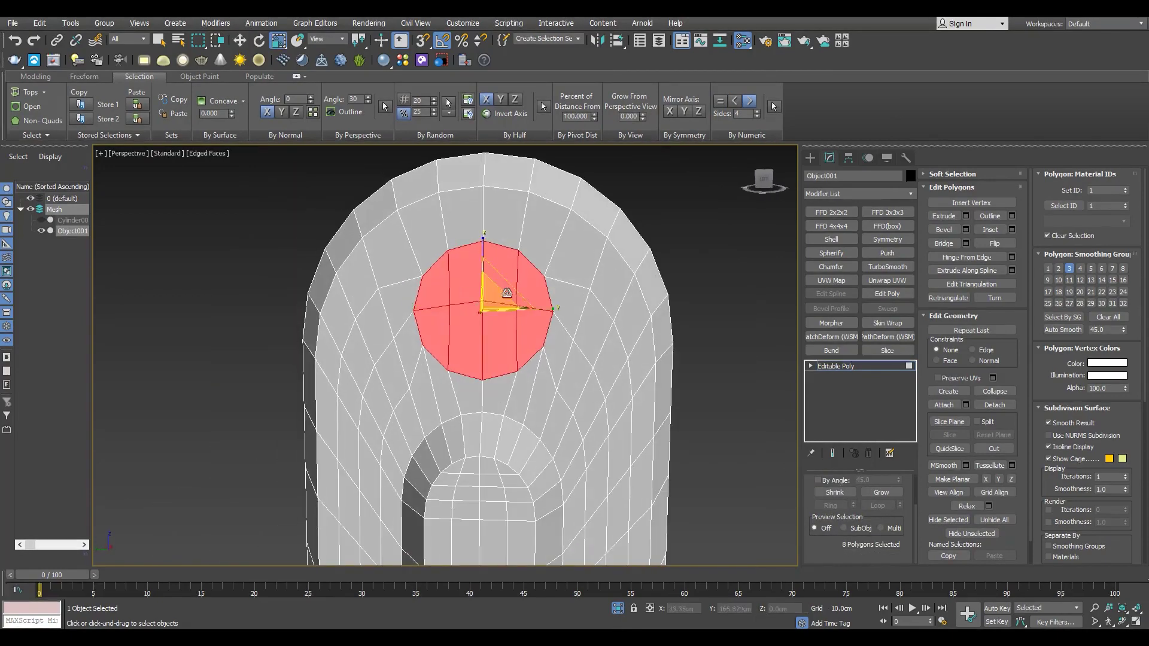
# Step: Bevel the circular polygon group above the inlay into a round groove with a disc inside
pyautogui.hotkey('alt', 'w')
pyautogui.middleClick(486, 320)
pyautogui.hotkey('alt', 'w')
pyautogui.scroll(5, 395, 389)
pyautogui.hotkey('alt', 'w')
pyautogui.middleClick(718, 497)
pyautogui.hotkey('alt', 'w')
pyautogui.scroll(4, 524, 286)
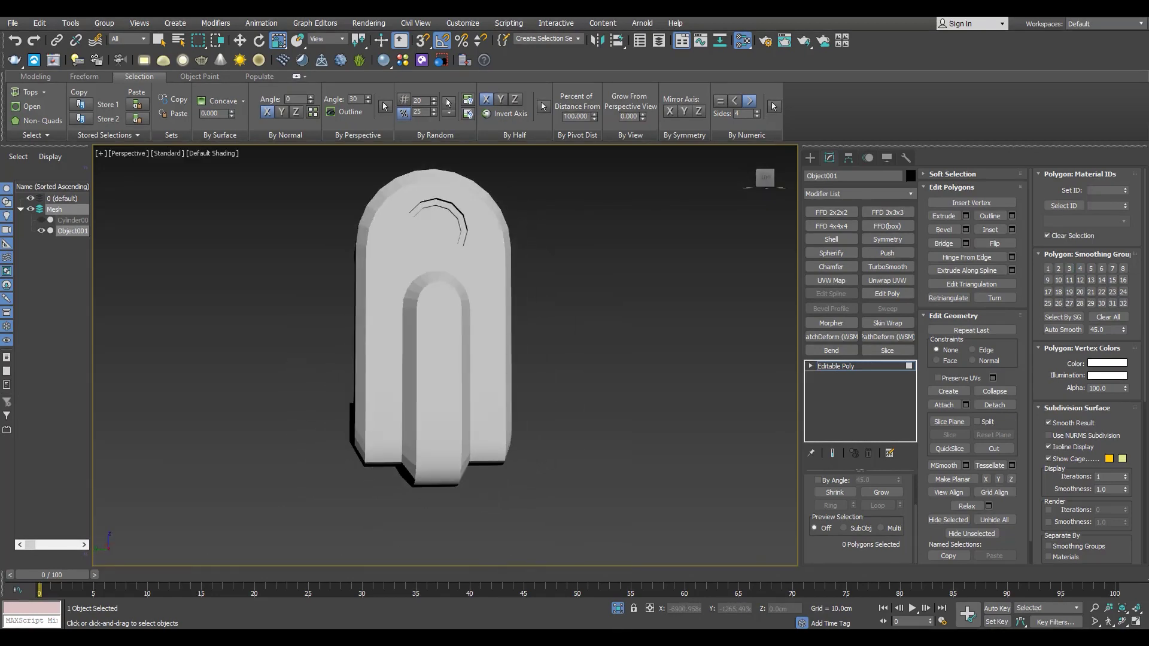
# Step: Reshape a two-by-two block of polygons on the inlay's lower flat face into an octagon and scale it
pyautogui.scroll(5, 538, 397)
pyautogui.press('F4')
pyautogui.press('1')
pyautogui.click(528, 374)
pyautogui.press('4')
pyautogui.click(553, 341)
pyautogui.keyDown('ctrl'); pyautogui.click(504, 341); pyautogui.keyUp('ctrl')
pyautogui.keyDown('ctrl'); pyautogui.click(507, 422); pyautogui.keyUp('ctrl')
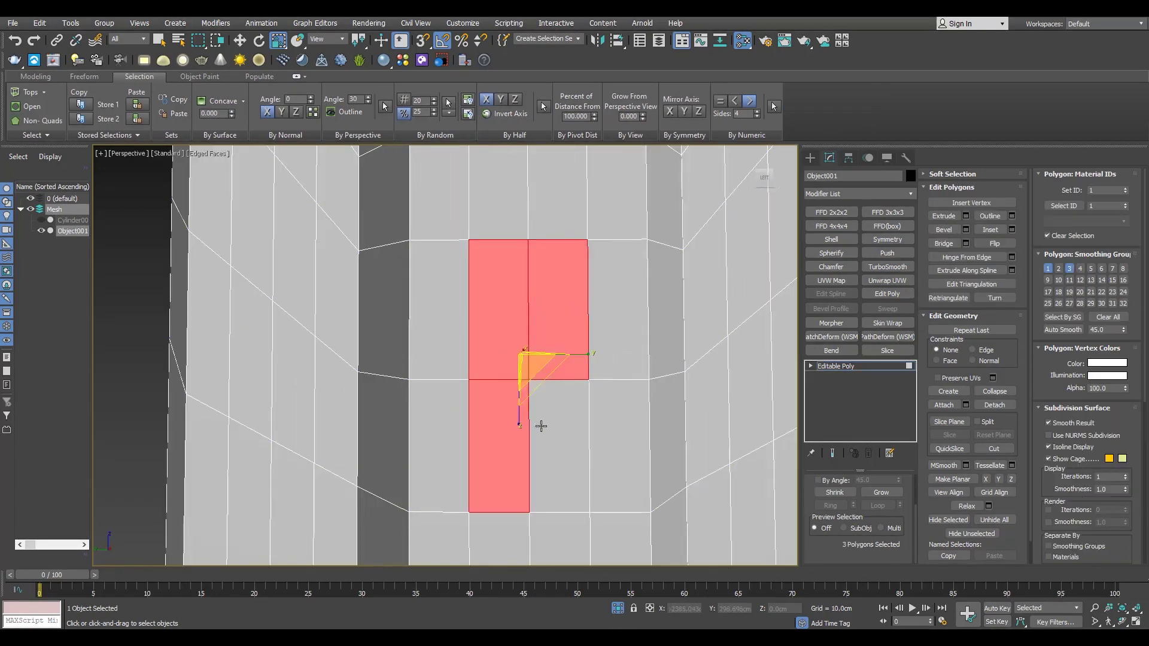
pyautogui.keyDown('ctrl'); pyautogui.click(541, 425); pyautogui.keyUp('ctrl')
pyautogui.moveTo(541, 425)
pyautogui.keyDown('alt'); pyautogui.mouseDown(button='middle')
pyautogui.moveTo(410, 394)
pyautogui.moveTo(537, 414)
pyautogui.mouseUp(button='middle'); pyautogui.keyUp('alt')
pyautogui.moveTo(538, 363); pyautogui.dragTo(545, 390)
# Step: Check the octagon's size and position on the inlay in several views
pyautogui.scroll(-5, 546, 390)
pyautogui.keyDown('alt'); pyautogui.moveTo(546, 391); pyautogui.dragTo(706, 439, button='middle'); pyautogui.keyUp('alt')
pyautogui.scroll(-5, 639, 443)
pyautogui.hotkey('alt', 'w')
pyautogui.middleClick(526, 318)
pyautogui.hotkey('alt', 'w')
pyautogui.hotkey('alt', 'w')
pyautogui.hotkey('alt', 'w')
pyautogui.keyDown('alt'); pyautogui.moveTo(598, 419); pyautogui.dragTo(513, 467, button='middle'); pyautogui.keyUp('alt')
pyautogui.scroll(10, 513, 467)
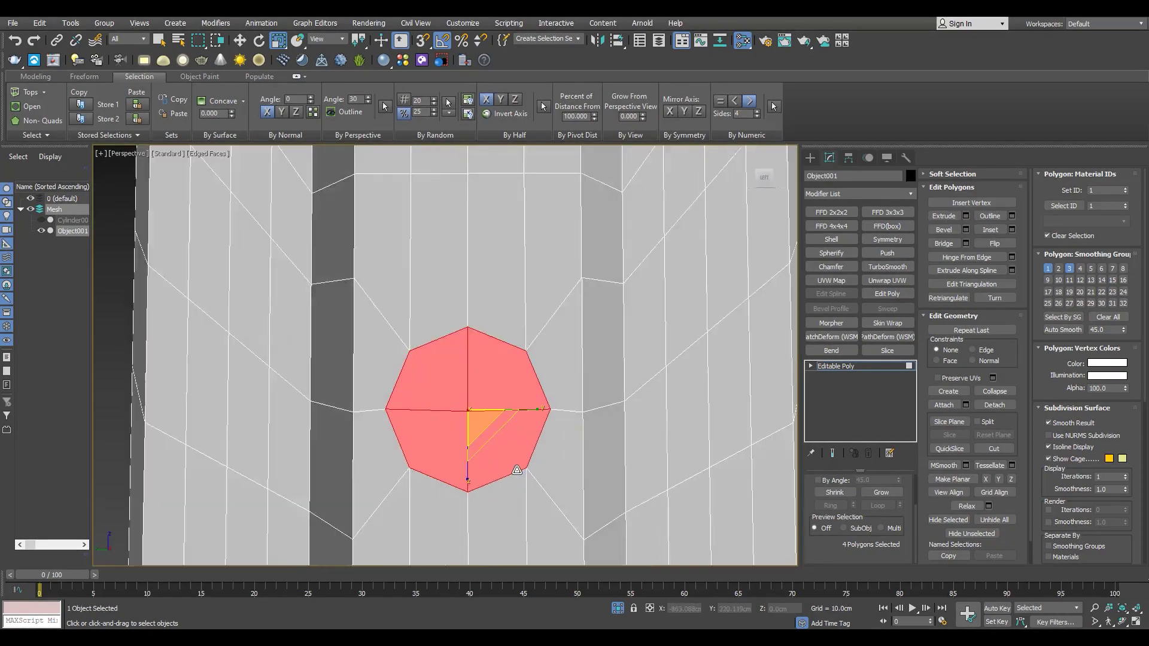
# Step: Bevel the octagonal polygons into the inlay with a height of -1.113 cm and an outline of -0.606 cm
pyautogui.click(966, 230)
pyautogui.moveTo(454, 380); pyautogui.dragTo(454, 413)
pyautogui.moveTo(454, 397); pyautogui.dragTo(472, 421)
pyautogui.keyDown('alt'); pyautogui.moveTo(508, 413); pyautogui.dragTo(510, 343, button='middle'); pyautogui.keyUp('alt')
pyautogui.moveTo(454, 379); pyautogui.dragTo(462, 356)
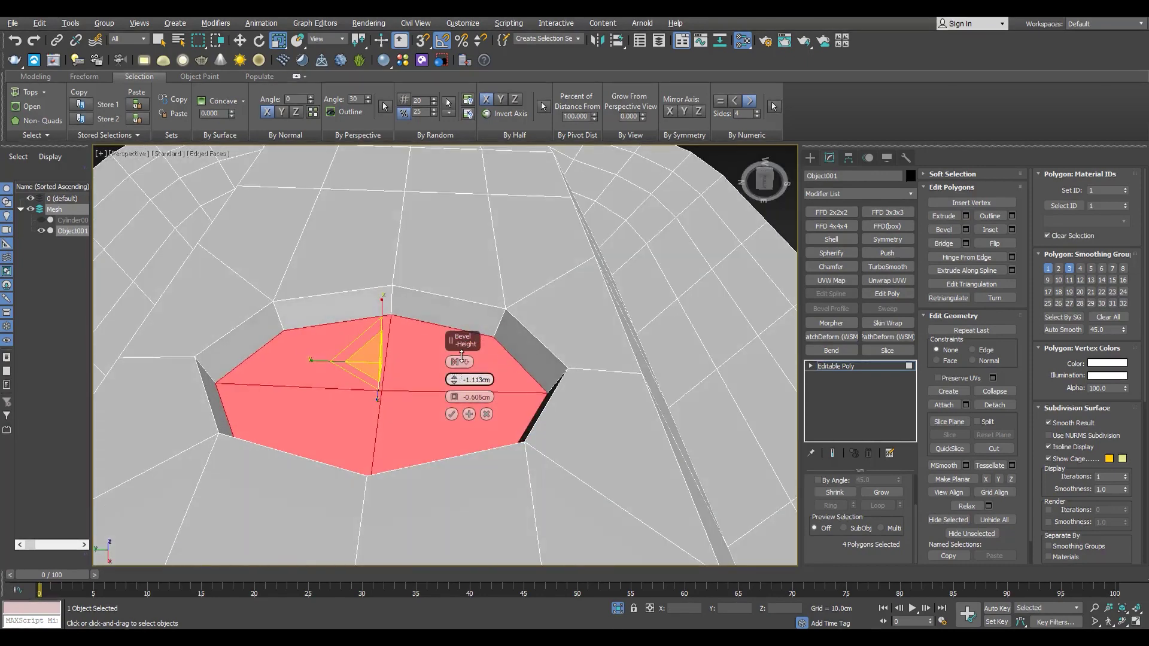
# Step: Bevel the recessed octagon back outward with a height of 1.353 cm and an outline of -0.789 cm
pyautogui.click(468, 414)
pyautogui.moveTo(454, 398); pyautogui.dragTo(454, 432)
pyautogui.moveTo(454, 380); pyautogui.dragTo(442, 323)
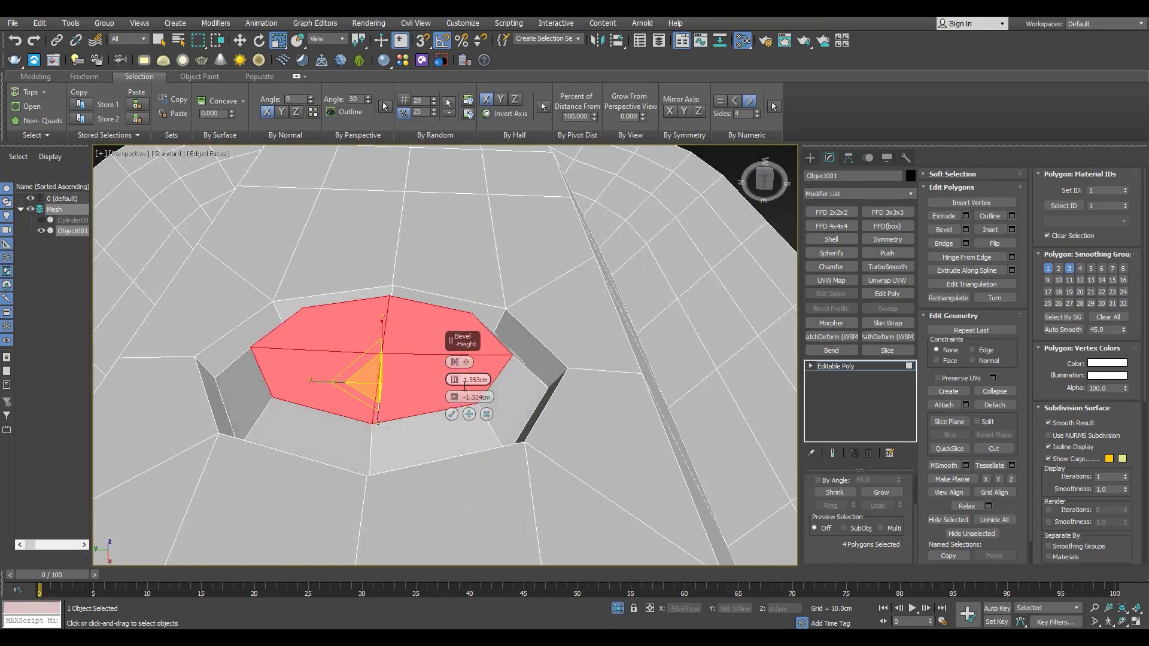
pyautogui.keyDown('alt'); pyautogui.moveTo(461, 372); pyautogui.dragTo(458, 384, button='middle'); pyautogui.keyUp('alt')
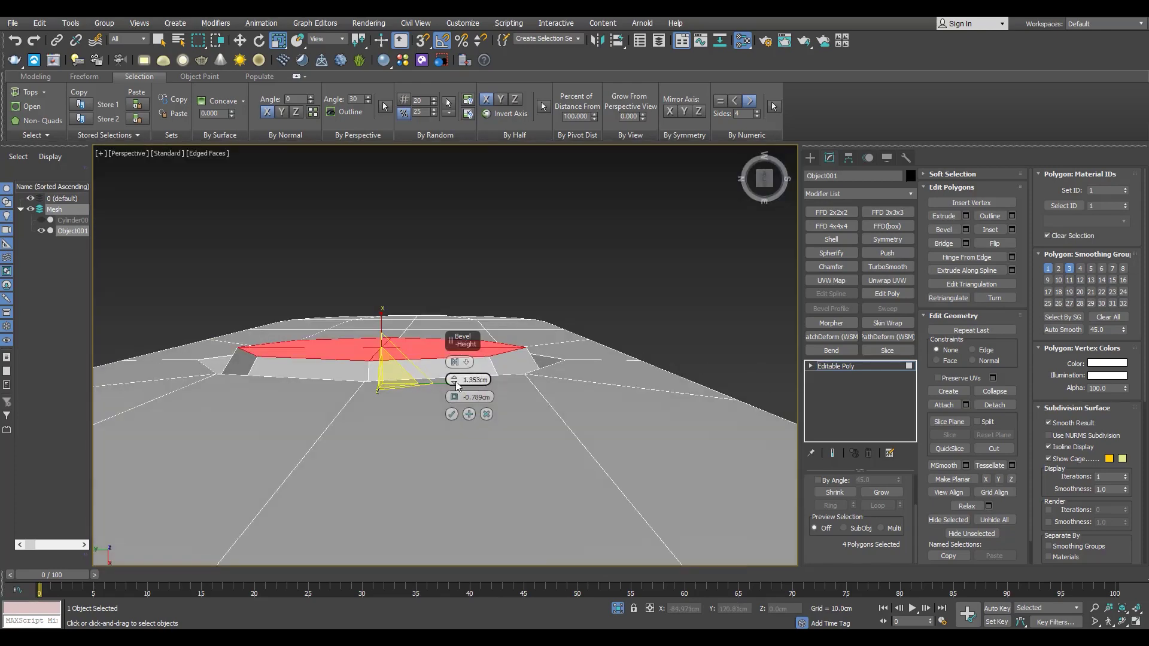
pyautogui.click(452, 414)
# Step: Check the raised octagon's height against the inlay's flat face in the front and perspective views
pyautogui.keyDown('alt'); pyautogui.moveTo(491, 335); pyautogui.dragTo(510, 418, button='middle'); pyautogui.keyUp('alt')
pyautogui.hotkey('alt', 'w')
pyautogui.middleClick(462, 286)
pyautogui.hotkey('alt', 'w')
pyautogui.scroll(3, 507, 311)
pyautogui.press('w')
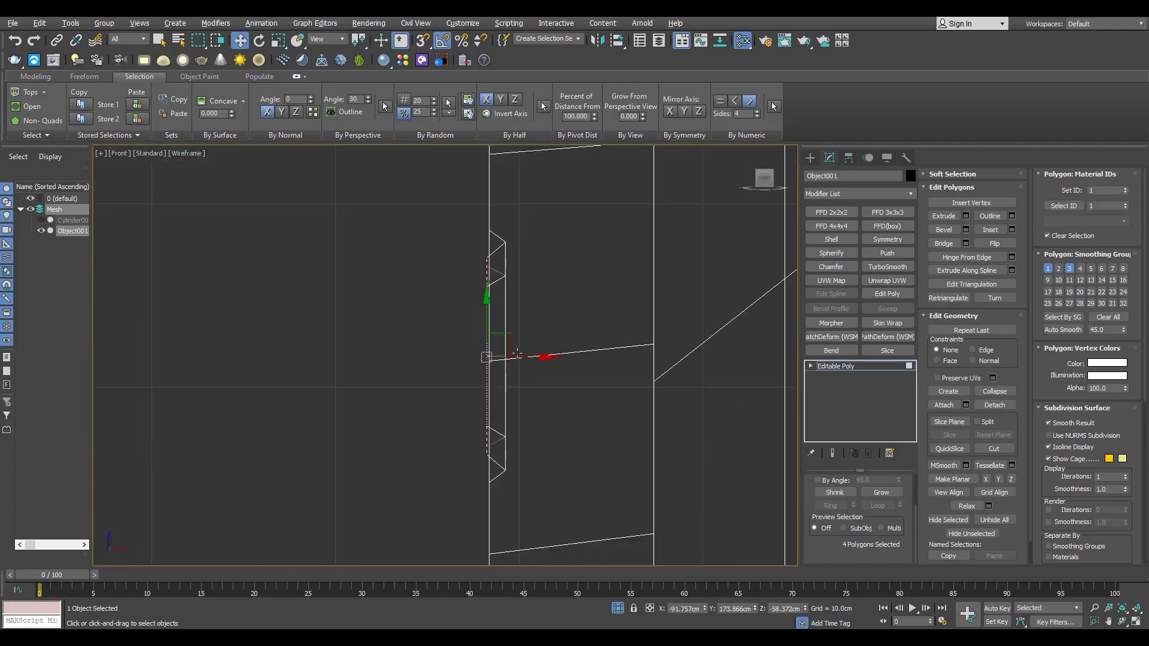
pyautogui.press('s')
pyautogui.hotkey('alt', 'w')
pyautogui.middleClick(673, 465)
pyautogui.hotkey('alt', 'w')
pyautogui.keyDown('alt'); pyautogui.moveTo(673, 464); pyautogui.dragTo(577, 397, button='middle'); pyautogui.keyUp('alt')
pyautogui.keyDown('alt'); pyautogui.moveTo(489, 419); pyautogui.dragTo(483, 466, button='middle'); pyautogui.keyUp('alt')
pyautogui.keyDown('alt'); pyautogui.moveTo(557, 366); pyautogui.dragTo(586, 359, button='middle'); pyautogui.keyUp('alt')
# Step: Grow the octagon selection to its bevelled sides, clear it and inspect the groove with and without displayed edges
pyautogui.click(892, 496)
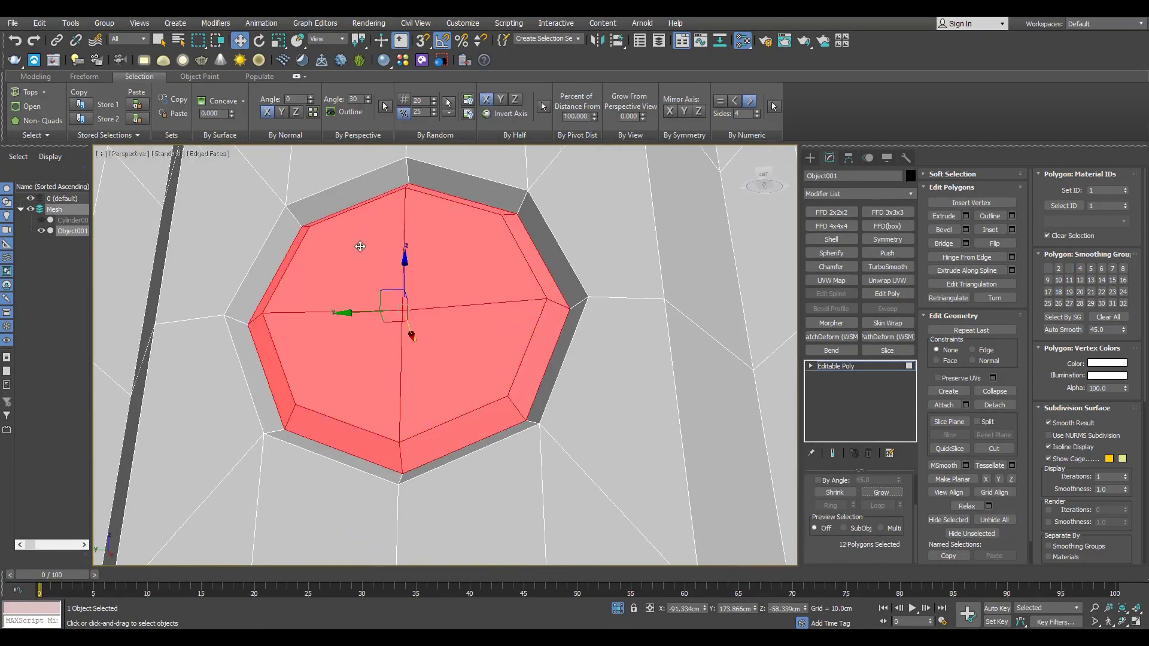
pyautogui.hotkey('ctrl', 'pageup')
pyautogui.hotkey('ctrl', 'd')
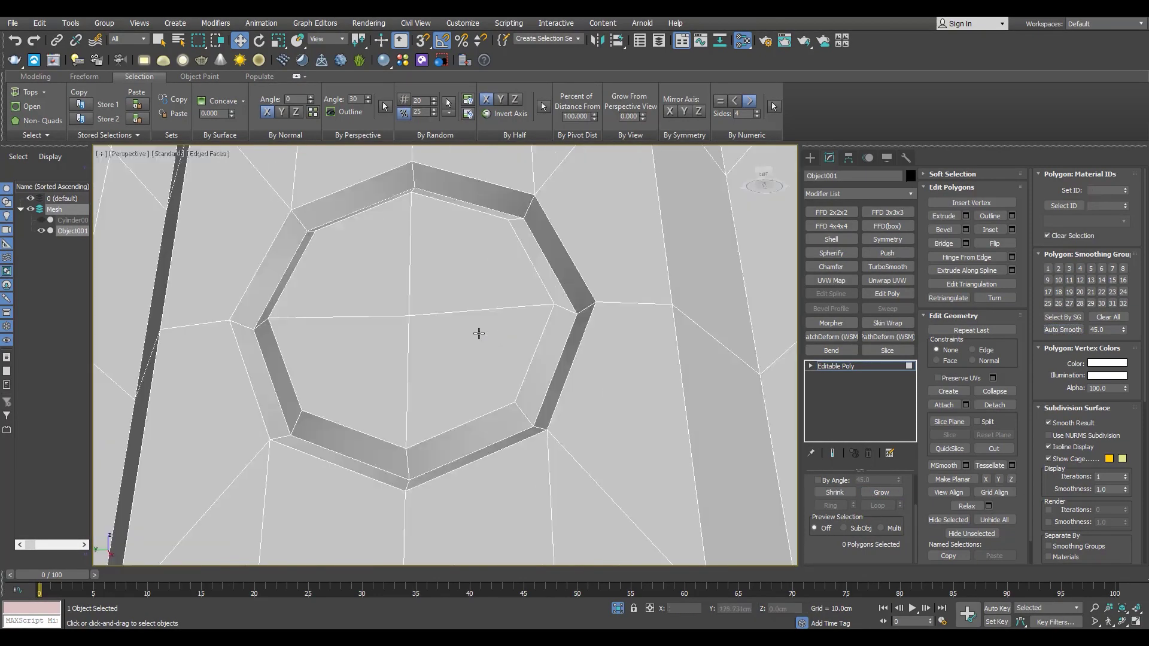
pyautogui.press('F4')
pyautogui.press('F4')
pyautogui.keyDown('alt'); pyautogui.moveTo(518, 345); pyautogui.dragTo(379, 397, button='middle'); pyautogui.keyUp('alt')
pyautogui.press('2')
pyautogui.click(454, 398)
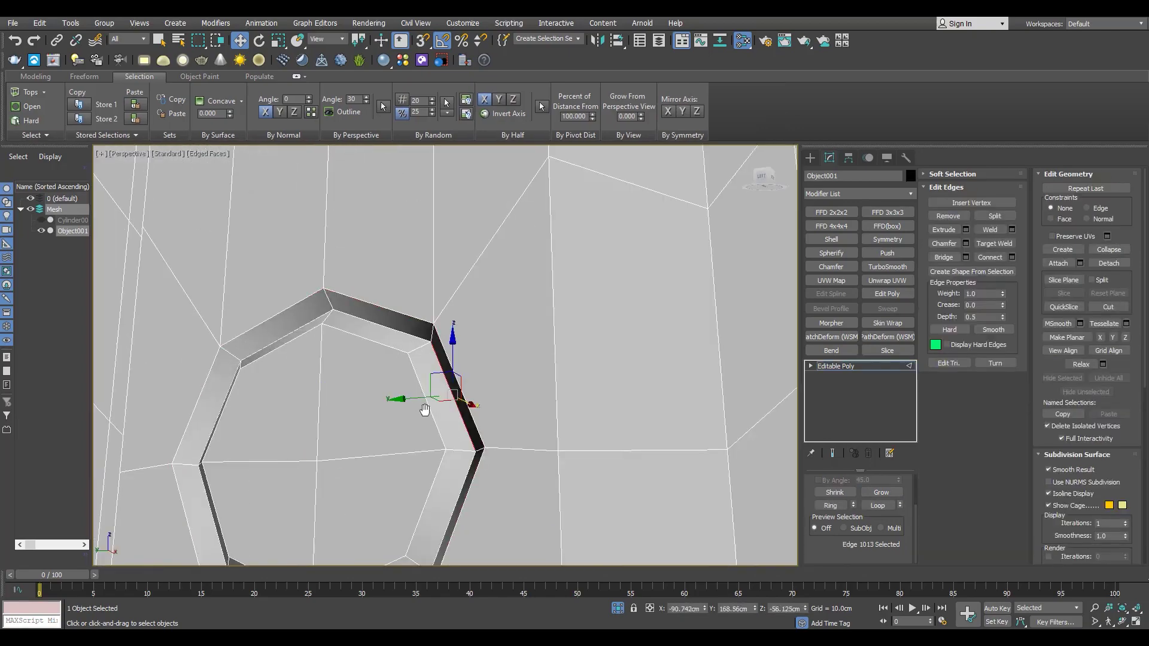
pyautogui.scroll(-4, 533, 245)
pyautogui.keyDown('alt'); pyautogui.moveTo(589, 257); pyautogui.dragTo(546, 239, button='middle'); pyautogui.keyUp('alt')
pyautogui.scroll(-3, 582, 251)
pyautogui.scroll(4, 544, 239)
pyautogui.press('F4')
# Step: Finish editing the bracket's edges and end isolation to show the pipe with the bracket
pyautogui.click(832, 366)
pyautogui.click(616, 608)
pyautogui.scroll(-4, 377, 356)
pyautogui.moveTo(377, 356)
pyautogui.keyDown('alt'); pyautogui.mouseDown(button='middle')
pyautogui.moveTo(455, 353)
pyautogui.moveTo(373, 365)
pyautogui.moveTo(404, 301)
pyautogui.mouseUp(button='middle'); pyautogui.keyUp('alt')
pyautogui.scroll(4, 368, 368)
pyautogui.press('F4')
pyautogui.scroll(-4, 375, 366)
pyautogui.scroll(4, 359, 326)
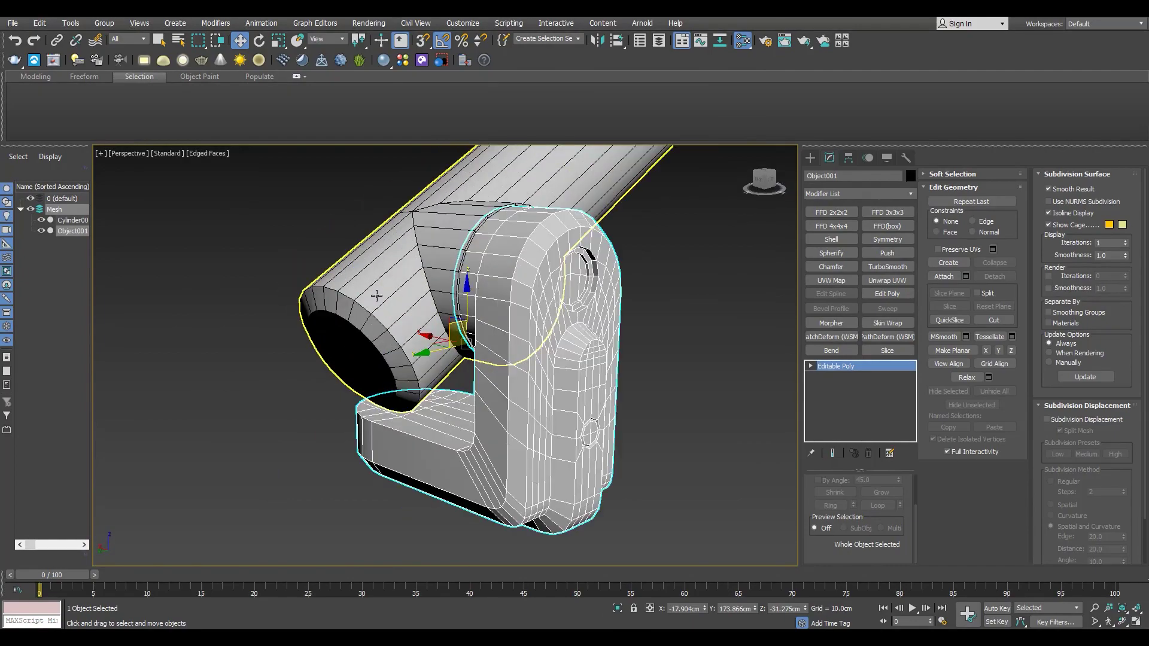
# Step: Bevel the pipe's end cap polygon inward with zero height, leaving a narrow rim
pyautogui.click(378, 296)
pyautogui.scroll(3, 408, 299)
pyautogui.scroll(-3, 408, 273)
pyautogui.keyDown('alt'); pyautogui.moveTo(526, 269); pyautogui.dragTo(392, 281, button='middle'); pyautogui.keyUp('alt')
pyautogui.press('4')
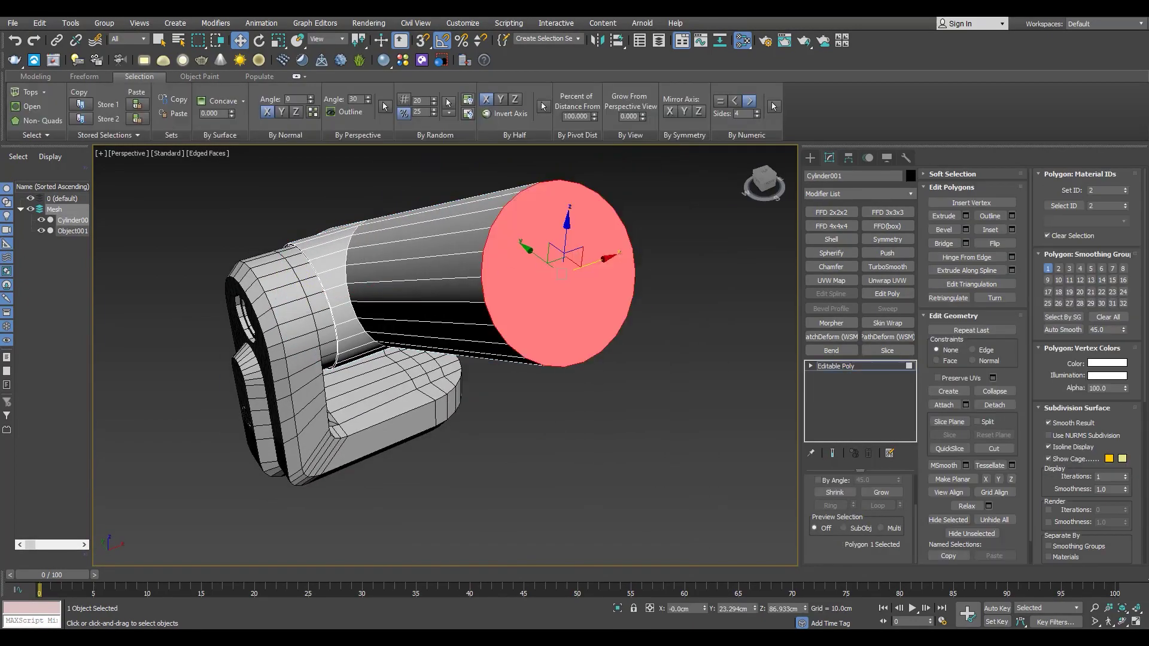
pyautogui.keyDown('alt'); pyautogui.moveTo(503, 275); pyautogui.dragTo(474, 277, button='middle'); pyautogui.keyUp('alt')
pyautogui.scroll(5, 475, 277)
pyautogui.hotkey('ctrl', 'shift', 'b')
pyautogui.rightClick(454, 379)
pyautogui.moveTo(455, 397); pyautogui.dragTo(460, 452)
pyautogui.click(468, 414)
# Step: Recess the pipe's cap with a bevel height of -2.212 cm and zero outline, and inset it again with zero height
pyautogui.rightClick(454, 398)
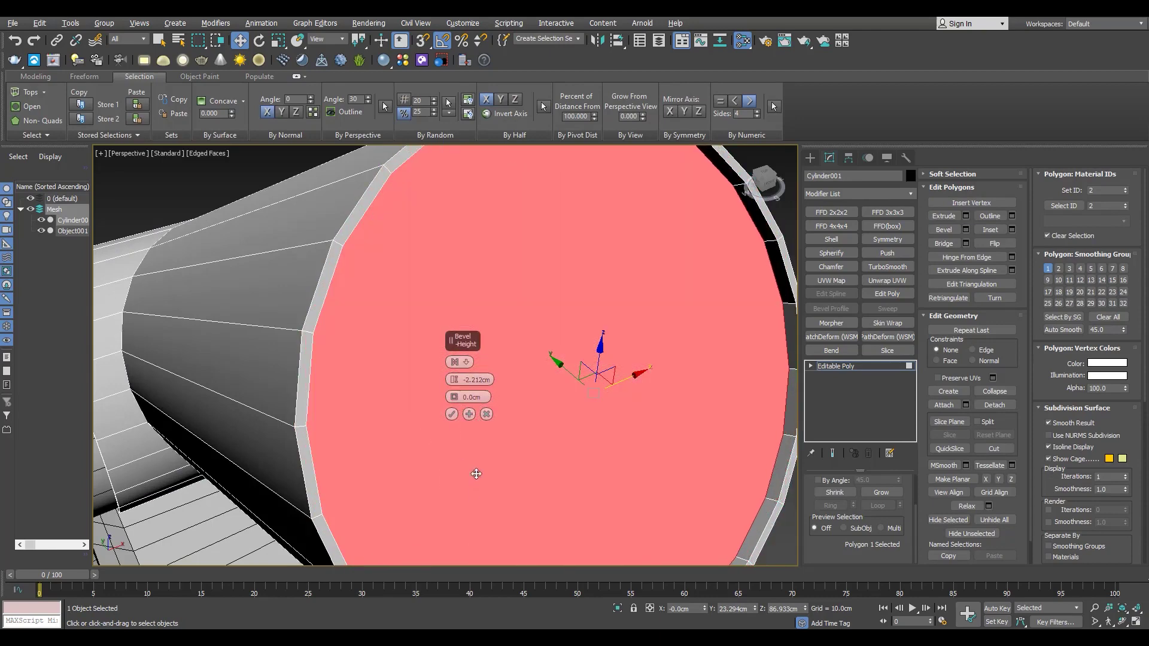
pyautogui.click(469, 414)
pyautogui.rightClick(454, 379)
pyautogui.moveTo(454, 397); pyautogui.dragTo(508, 562)
pyautogui.scroll(-5, 359, 353)
pyautogui.keyDown('alt'); pyautogui.moveTo(359, 365); pyautogui.dragTo(402, 401, button='middle'); pyautogui.keyUp('alt')
pyautogui.press('4')
# Step: Copy the pipe beside the assembly and set the copy's X rotation to 90 degrees
pyautogui.moveTo(367, 368)
pyautogui.keyDown('alt'); pyautogui.mouseDown(button='middle')
pyautogui.moveTo(458, 320)
pyautogui.moveTo(512, 332)
pyautogui.mouseUp(button='middle'); pyautogui.keyUp('alt')
pyautogui.scroll(-5, 458, 319)
pyautogui.keyDown('shift'); pyautogui.moveTo(474, 361); pyautogui.dragTo(293, 396); pyautogui.keyUp('shift')
pyautogui.click(576, 373)
pyautogui.write('e')
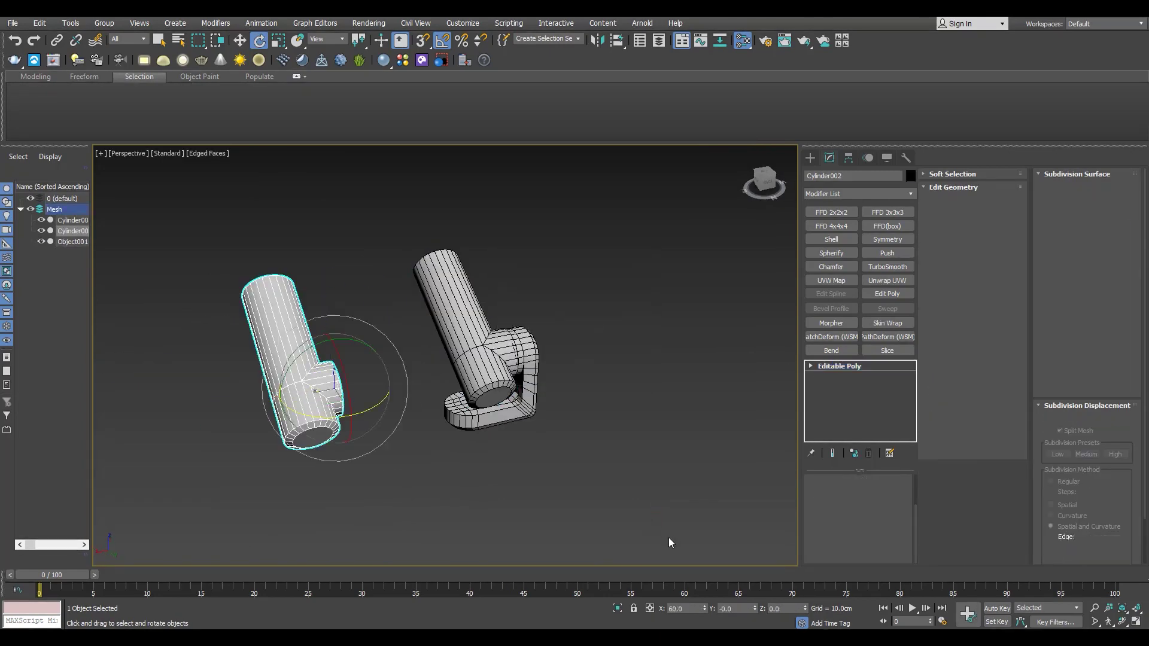
pyautogui.write('90')
pyautogui.press('Return')
# Step: Divide the copied pipe's end cap into four quadrants by connecting its middle vertices horizontally and cutting it vertically through the centre
pyautogui.keyDown('alt'); pyautogui.moveTo(289, 412); pyautogui.dragTo(443, 362, button='middle'); pyautogui.keyUp('alt')
pyautogui.scroll(5, 444, 362)
pyautogui.press('l')
pyautogui.press('1')
pyautogui.scroll(4, 623, 353)
pyautogui.press('p')
pyautogui.keyDown('alt'); pyautogui.moveTo(614, 477); pyautogui.dragTo(461, 372, button='middle'); pyautogui.keyUp('alt')
pyautogui.press('l')
pyautogui.scroll(4, 598, 394)
pyautogui.press('w')
pyautogui.moveTo(602, 336); pyautogui.dragTo(413, 382)
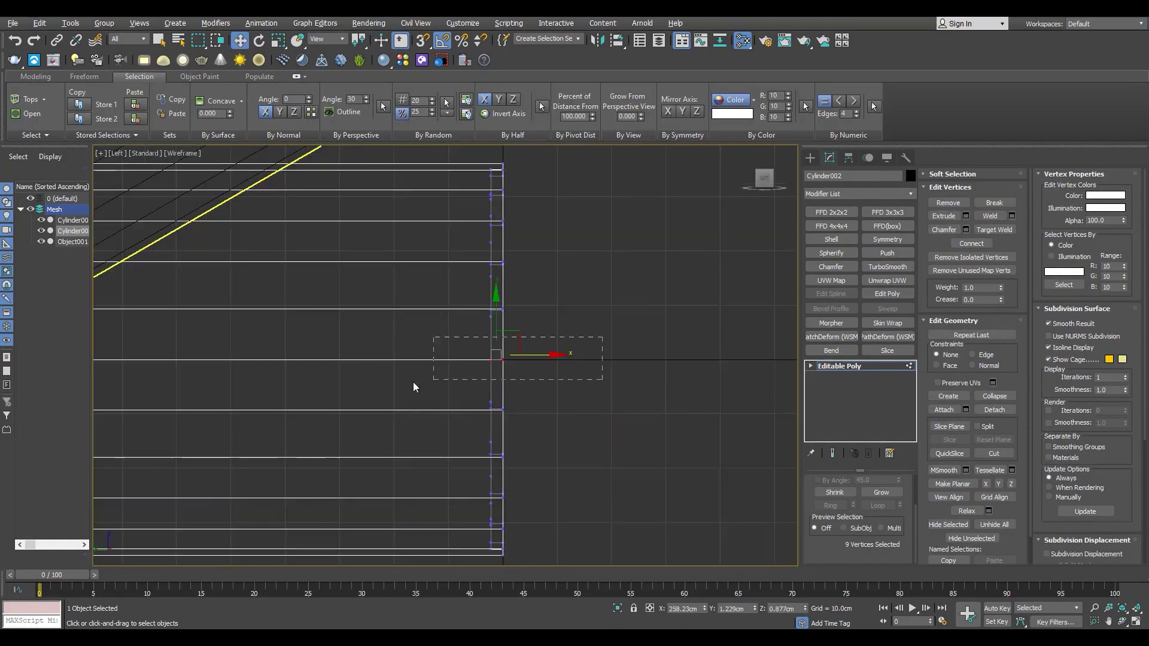
pyautogui.press('p')
pyautogui.hotkey('ctrl', 'shift', 'e')
pyautogui.keyDown('alt'); pyautogui.moveTo(508, 360); pyautogui.dragTo(500, 253, button='middle'); pyautogui.keyUp('alt')
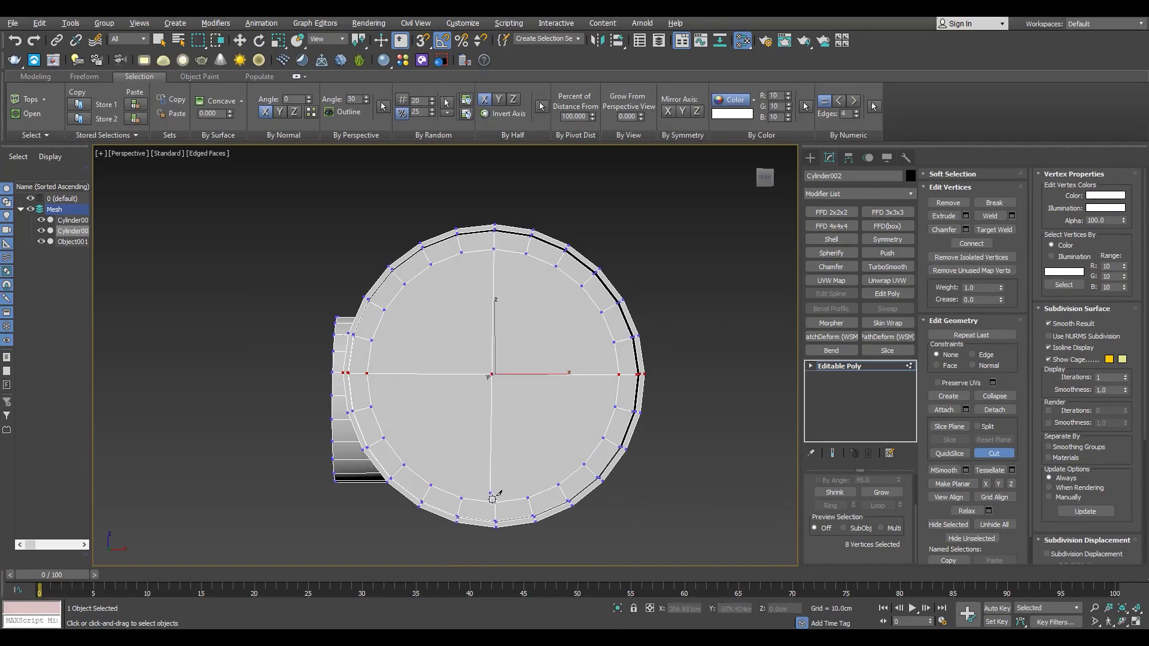
pyautogui.keyDown('alt'); pyautogui.moveTo(477, 346); pyautogui.dragTo(506, 347, button='middle'); pyautogui.keyUp('alt')
pyautogui.scroll(3, 506, 346)
pyautogui.press('w')
pyautogui.press('4')
pyautogui.click(509, 342)
pyautogui.keyDown('ctrl'); pyautogui.click(431, 335); pyautogui.keyUp('ctrl')
pyautogui.keyDown('ctrl'); pyautogui.click(440, 426); pyautogui.keyUp('ctrl')
pyautogui.keyDown('ctrl'); pyautogui.click(545, 428); pyautogui.keyUp('ctrl')
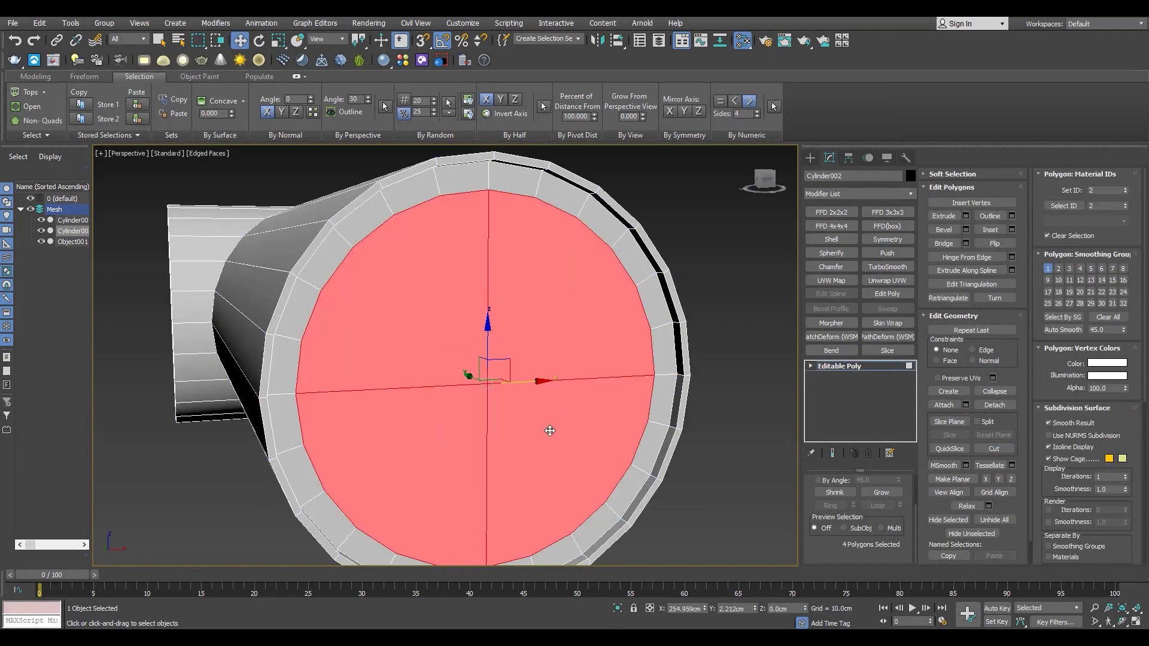
pyautogui.click(468, 414)
pyautogui.click(529, 316)
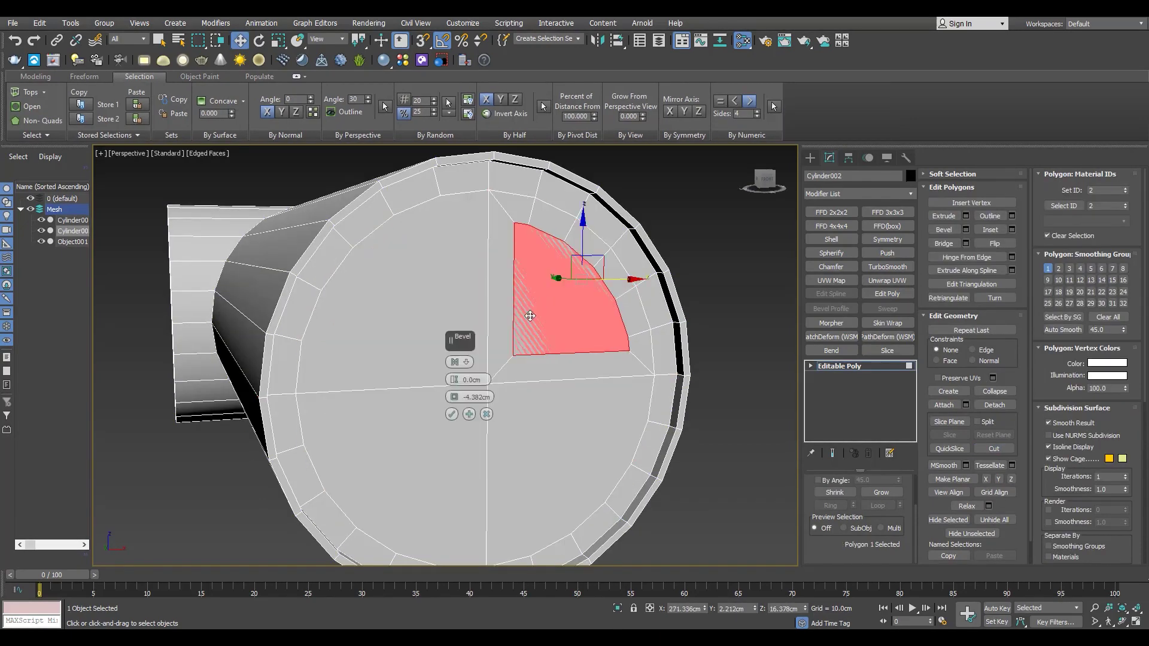
pyautogui.click(486, 414)
# Step: Select all four quadrants of the end cap, adjust their scale in the cap's plane and check the pipe in another view
pyautogui.keyDown('ctrl'); pyautogui.click(451, 368); pyautogui.keyUp('ctrl')
pyautogui.keyDown('ctrl'); pyautogui.click(456, 409); pyautogui.keyUp('ctrl')
pyautogui.keyDown('ctrl'); pyautogui.click(519, 407); pyautogui.keyUp('ctrl')
pyautogui.keyDown('alt'); pyautogui.moveTo(522, 383); pyautogui.dragTo(508, 373, button='middle'); pyautogui.keyUp('alt')
pyautogui.press('r')
pyautogui.moveTo(469, 405); pyautogui.dragTo(463, 413)
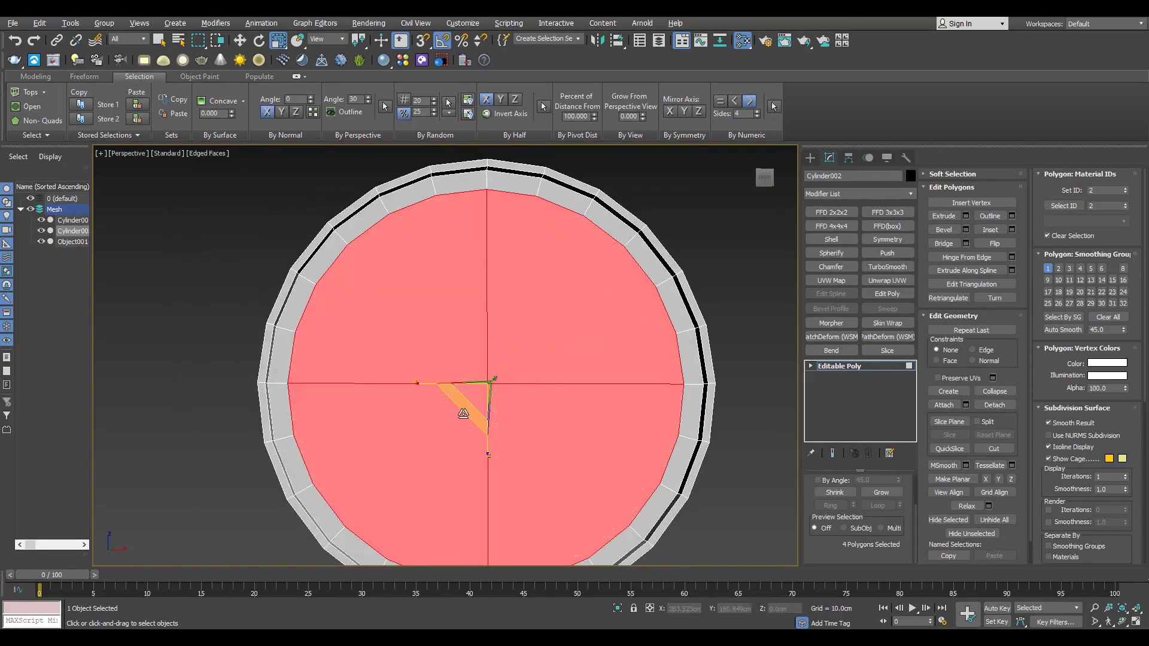
pyautogui.hotkey('alt', 'w')
pyautogui.middleClick(412, 393)
pyautogui.hotkey('alt', 'w')
pyautogui.scroll(-3, 499, 302)
pyautogui.moveTo(499, 303); pyautogui.dragTo(493, 367, button='middle')
pyautogui.hotkey('alt', 'w')
pyautogui.middleClick(693, 507)
pyautogui.hotkey('alt', 'w')
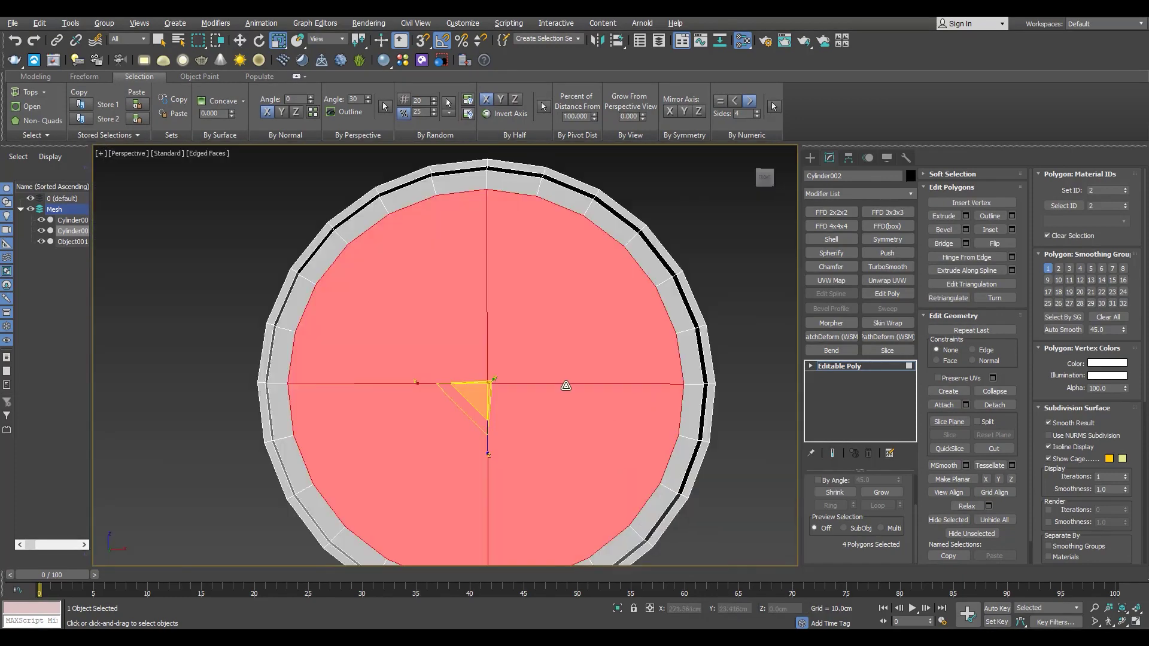
# Step: Bevel a single upper quadrant of the end cap with zero height and an outline of -2.41 cm
pyautogui.keyDown('alt'); pyautogui.moveTo(566, 386); pyautogui.dragTo(576, 371, button='middle'); pyautogui.keyUp('alt')
pyautogui.scroll(2, 556, 334)
pyautogui.click(554, 323)
pyautogui.scroll(-4, 550, 301)
pyautogui.scroll(2, 548, 302)
pyautogui.hotkey('ctrl', 'shift', 'b')
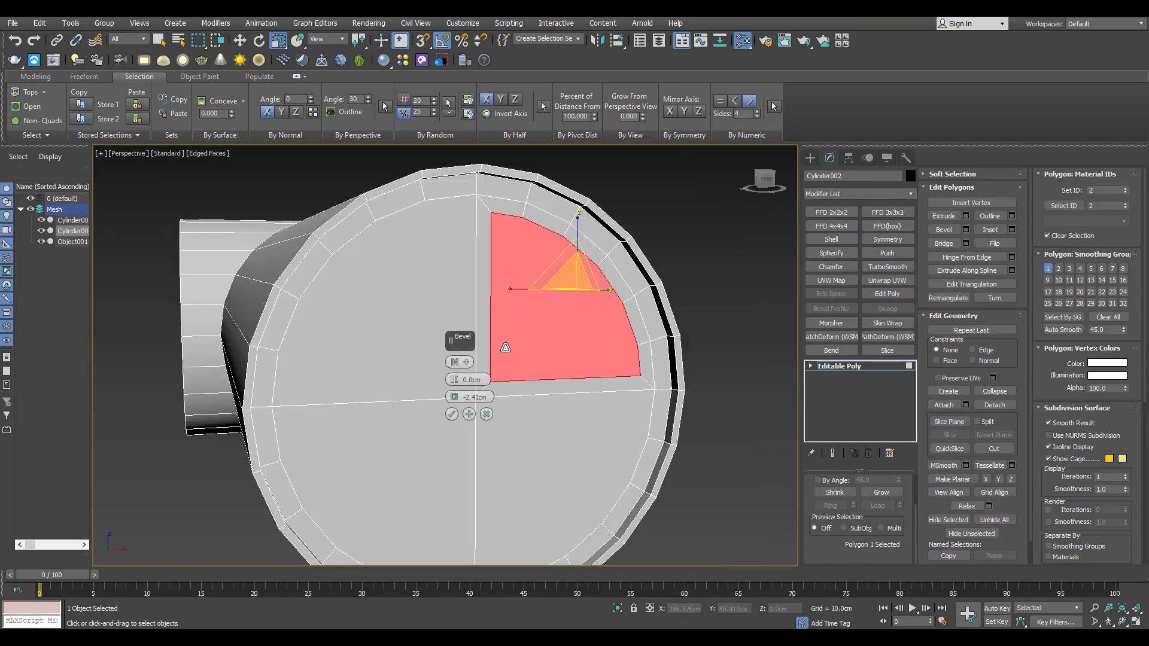
pyautogui.click(451, 415)
# Step: Repeat the same bevel on each of the other three end cap quadrants
pyautogui.click(425, 346)
pyautogui.press(';')
pyautogui.click(413, 449)
pyautogui.press(';')
pyautogui.click(517, 432)
pyautogui.press(';')
pyautogui.scroll(-4, 518, 385)
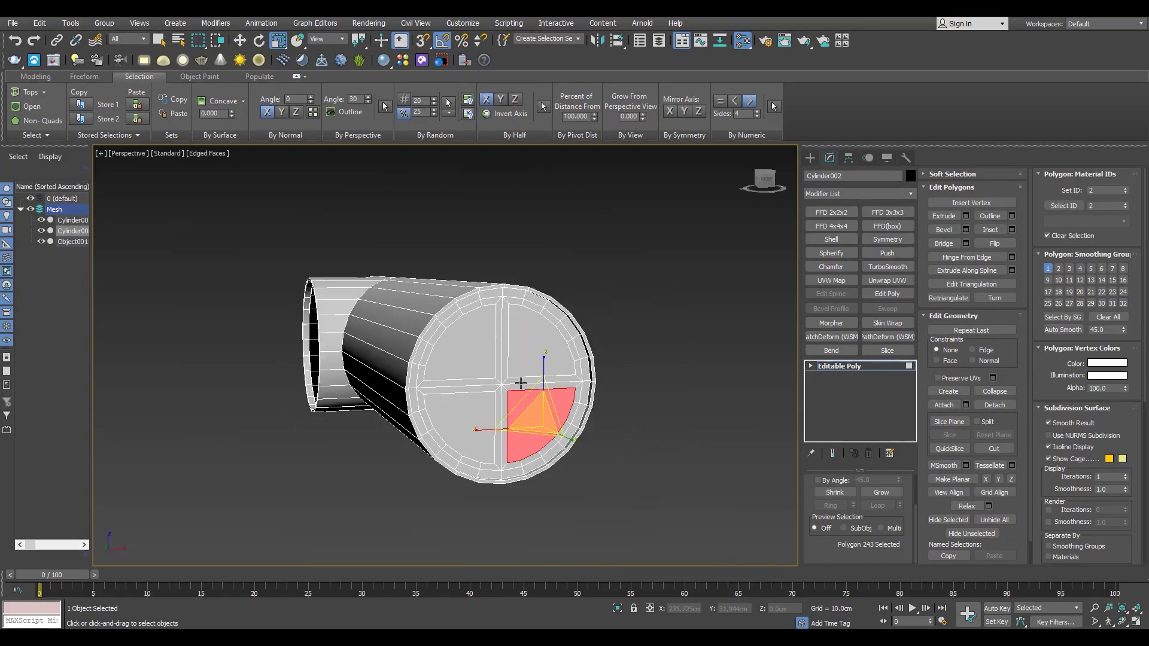
# Step: Scale the five vertices at the centre of the cross outward to about 190 percent in X and Z
pyautogui.scroll(-5, 476, 381)
pyautogui.press('1')
pyautogui.press('F3')
pyautogui.scroll(3, 478, 395)
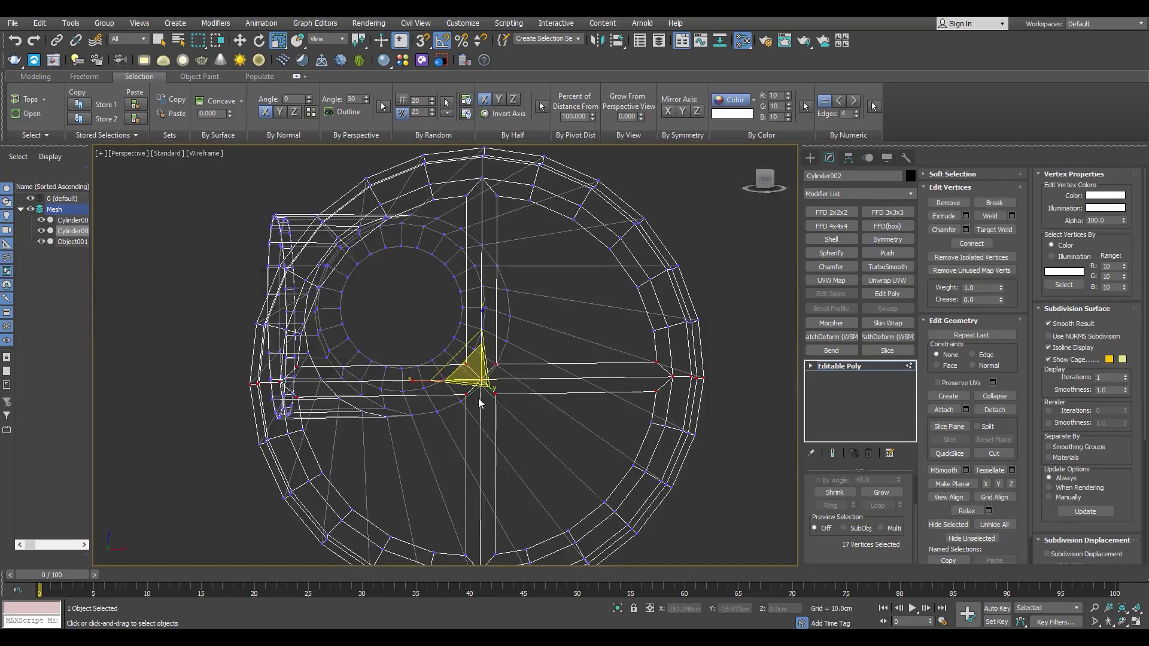
pyautogui.moveTo(480, 400)
pyautogui.keyDown('alt'); pyautogui.mouseDown(button='middle')
pyautogui.moveTo(424, 421)
pyautogui.moveTo(488, 401)
pyautogui.mouseUp(button='middle'); pyautogui.keyUp('alt')
pyautogui.press('F3')
pyautogui.scroll(3, 500, 401)
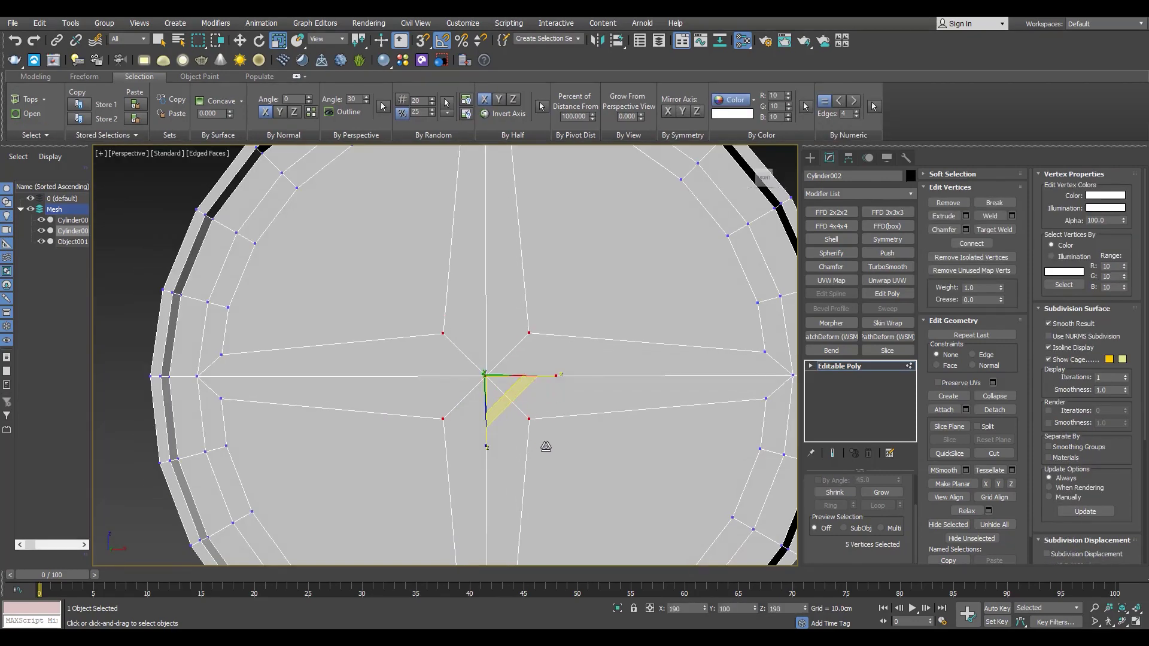
pyautogui.moveTo(545, 447); pyautogui.dragTo(548, 452)
# Step: Chamfer the four diagonal edges at the centre of the cross by 5.861 cm with 2 segments
pyautogui.scroll(-4, 484, 385)
pyautogui.keyDown('alt'); pyautogui.moveTo(483, 382); pyautogui.dragTo(486, 394, button='middle'); pyautogui.keyUp('alt')
pyautogui.scroll(4, 486, 389)
pyautogui.press('2')
pyautogui.click(512, 370)
pyautogui.keyDown('ctrl'); pyautogui.click(467, 373); pyautogui.keyUp('ctrl')
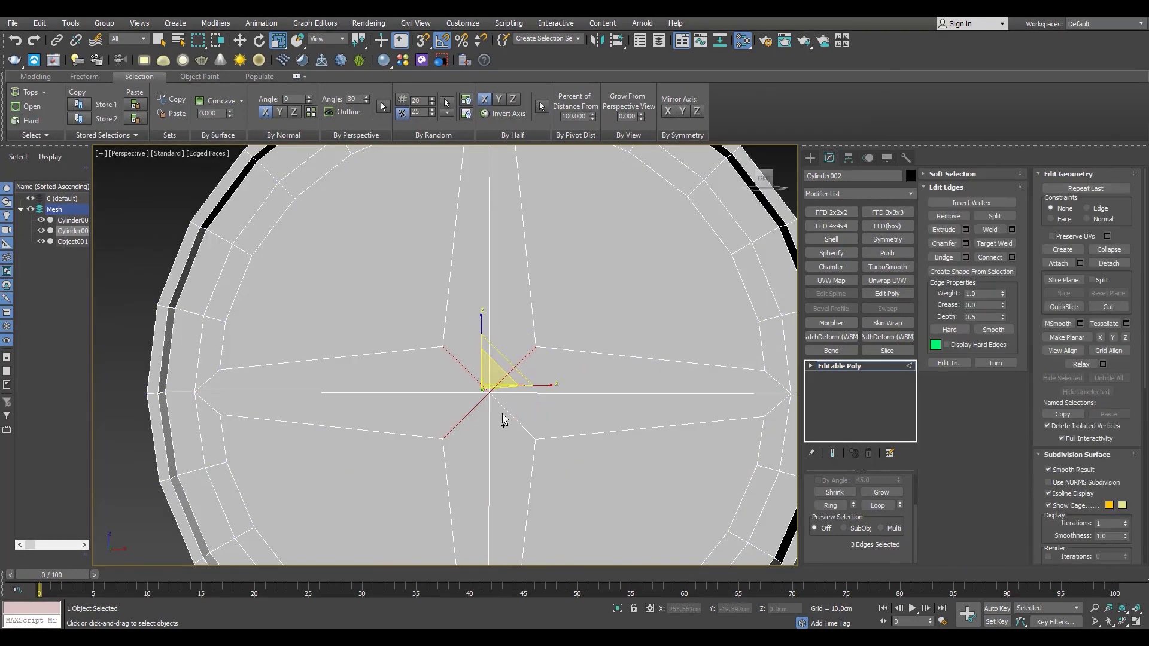
pyautogui.click(966, 243)
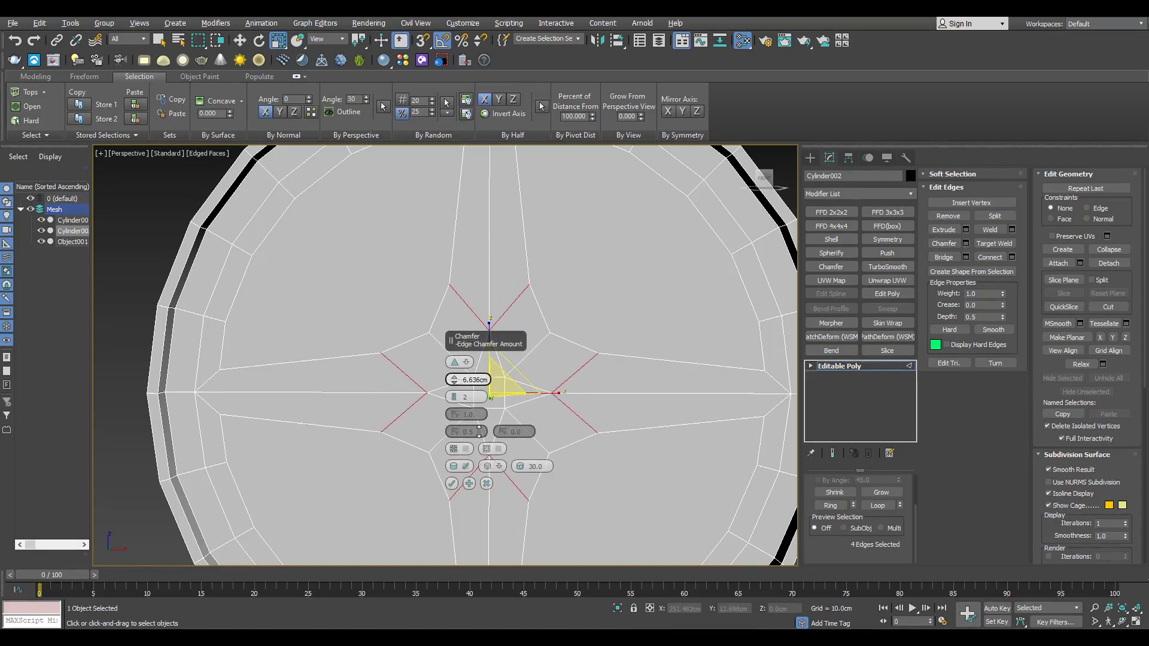
pyautogui.moveTo(480, 446); pyautogui.dragTo(480, 452)
pyautogui.scroll(-4, 582, 324)
pyautogui.keyDown('alt'); pyautogui.moveTo(584, 325); pyautogui.dragTo(596, 359, button='middle'); pyautogui.keyUp('alt')
pyautogui.scroll(4, 596, 359)
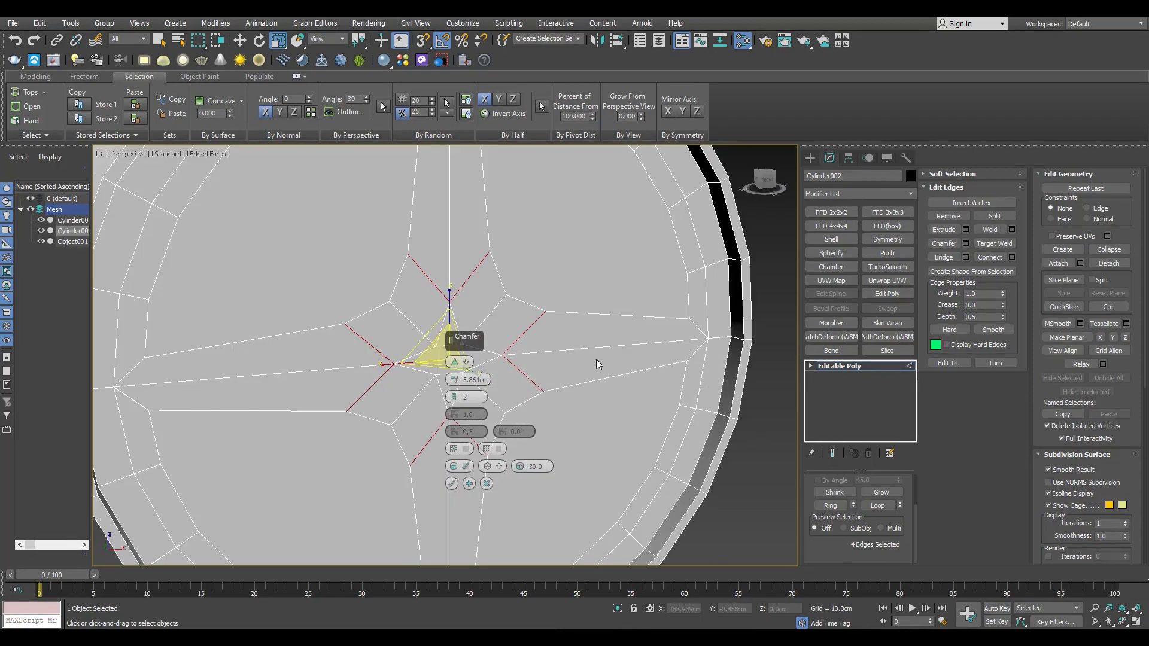
pyautogui.click(451, 484)
# Step: Try selecting the small central square polygon and growing the selection to the surrounding star-shaped polygons
pyautogui.keyDown('alt'); pyautogui.moveTo(451, 483); pyautogui.dragTo(407, 466, button='middle'); pyautogui.keyUp('alt')
pyautogui.press('1')
pyautogui.press('F3')
pyautogui.press('4')
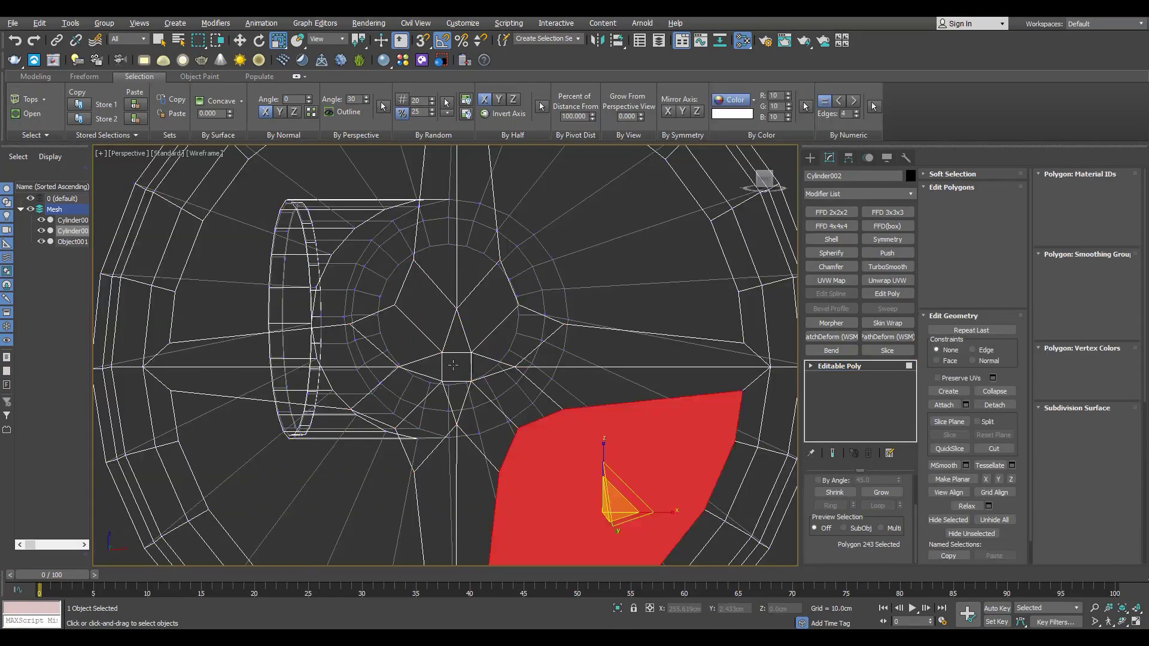
pyautogui.press('F3')
pyautogui.click(457, 367)
pyautogui.keyDown('alt'); pyautogui.moveTo(450, 418); pyautogui.dragTo(502, 445, button='middle'); pyautogui.keyUp('alt')
pyautogui.press('F3')
pyautogui.scroll(3, 503, 445)
pyautogui.press('2')
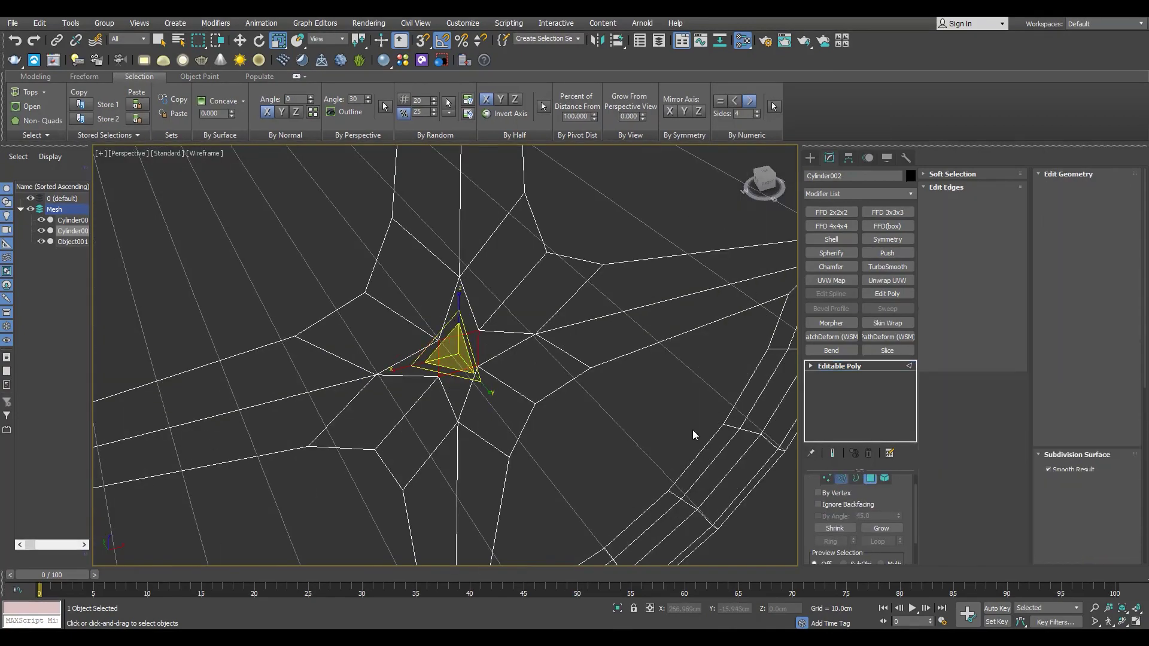
pyautogui.press('4')
pyautogui.click(888, 530)
pyautogui.keyDown('alt'); pyautogui.moveTo(479, 389); pyautogui.dragTo(459, 340, button='middle'); pyautogui.keyUp('alt')
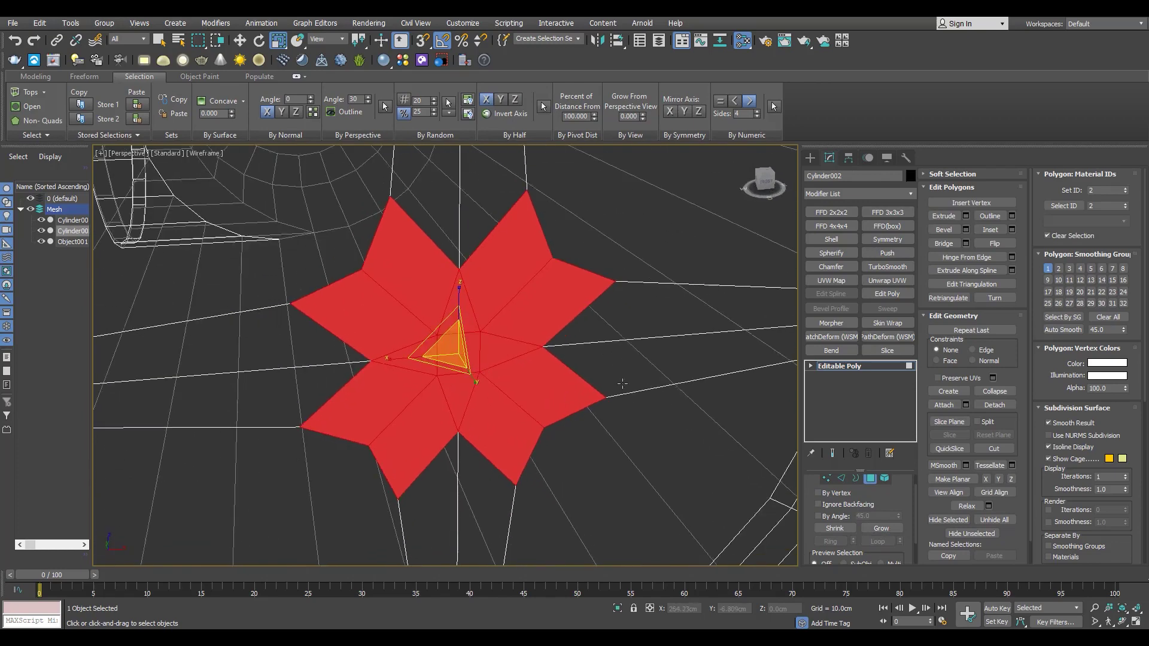
# Step: Try reshaping the central square and its four pointed neighbours into an octagon, and undo the change
pyautogui.press('F3')
pyautogui.press('1')
pyautogui.press('4')
pyautogui.click(484, 355)
pyautogui.keyDown('ctrl'); pyautogui.click(459, 314); pyautogui.keyUp('ctrl')
pyautogui.keyDown('ctrl'); pyautogui.click(422, 358); pyautogui.keyUp('ctrl')
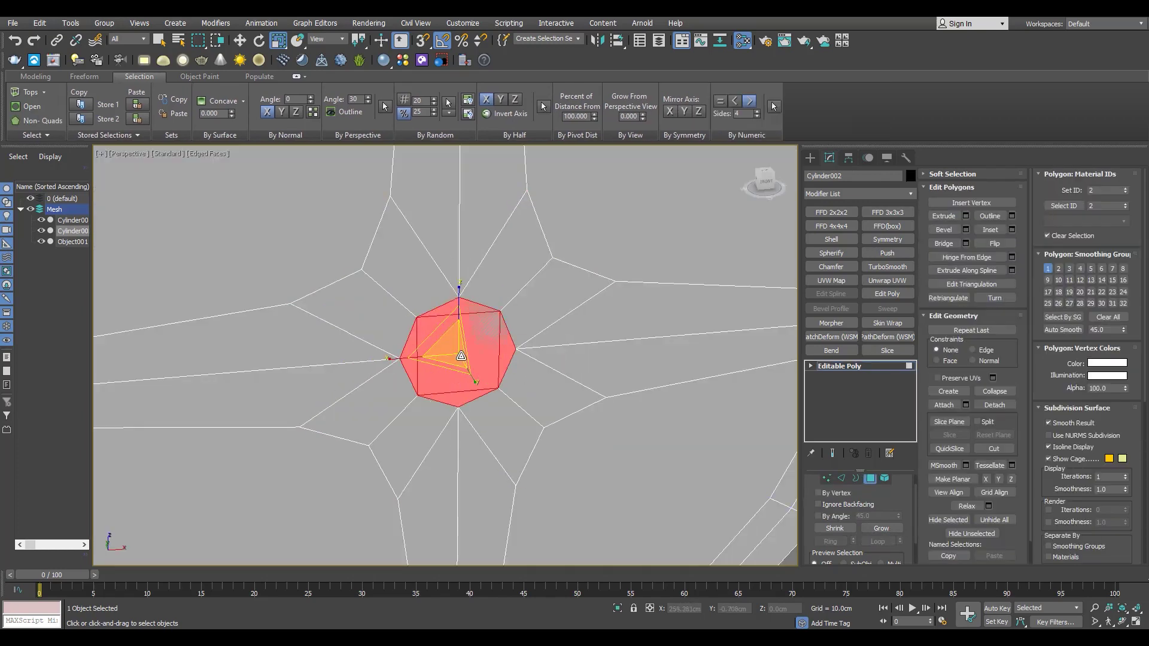
pyautogui.hotkey('ctrl', 'z')
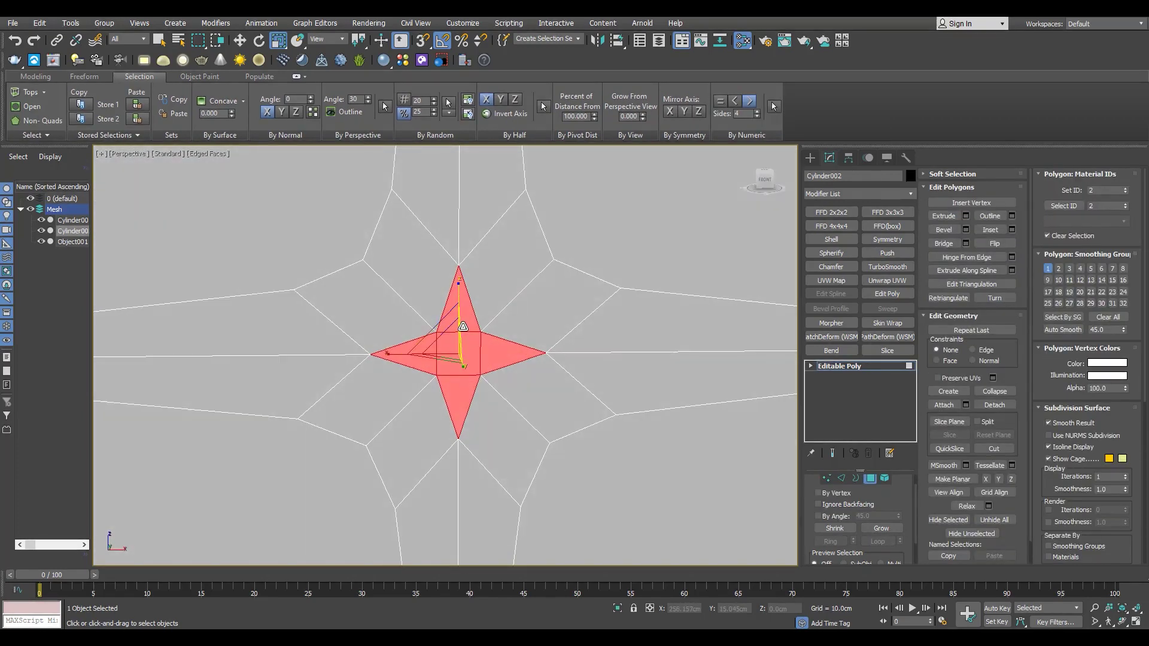
# Step: Try removing the small central square and the four diagonal edges that connect it to the cross arms
pyautogui.press('2')
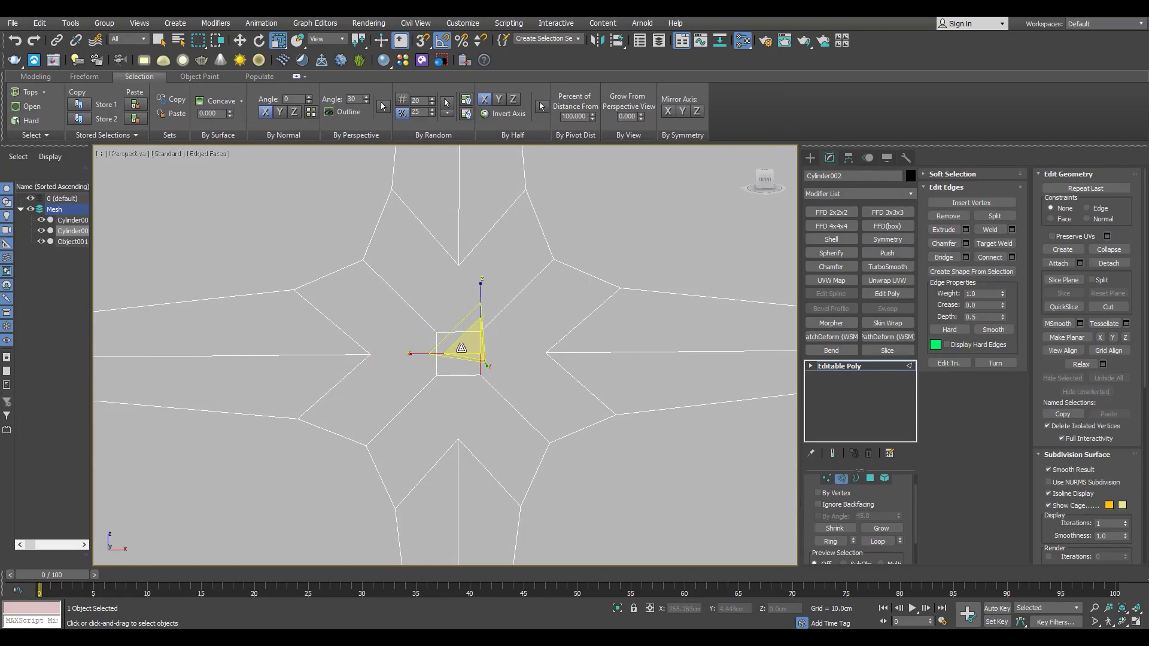
pyautogui.scroll(-4, 461, 348)
pyautogui.press('4')
pyautogui.click(457, 347)
pyautogui.click(881, 529)
pyautogui.scroll(2, 496, 330)
pyautogui.press('2')
pyautogui.click(459, 345)
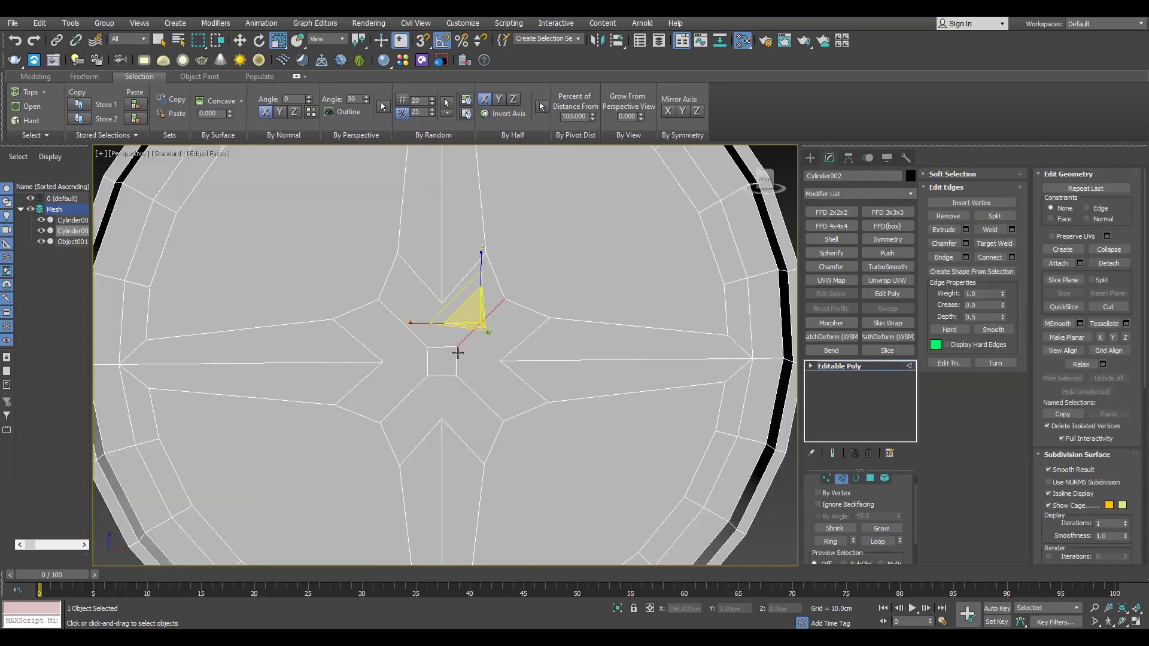
pyautogui.press('BackSpace')
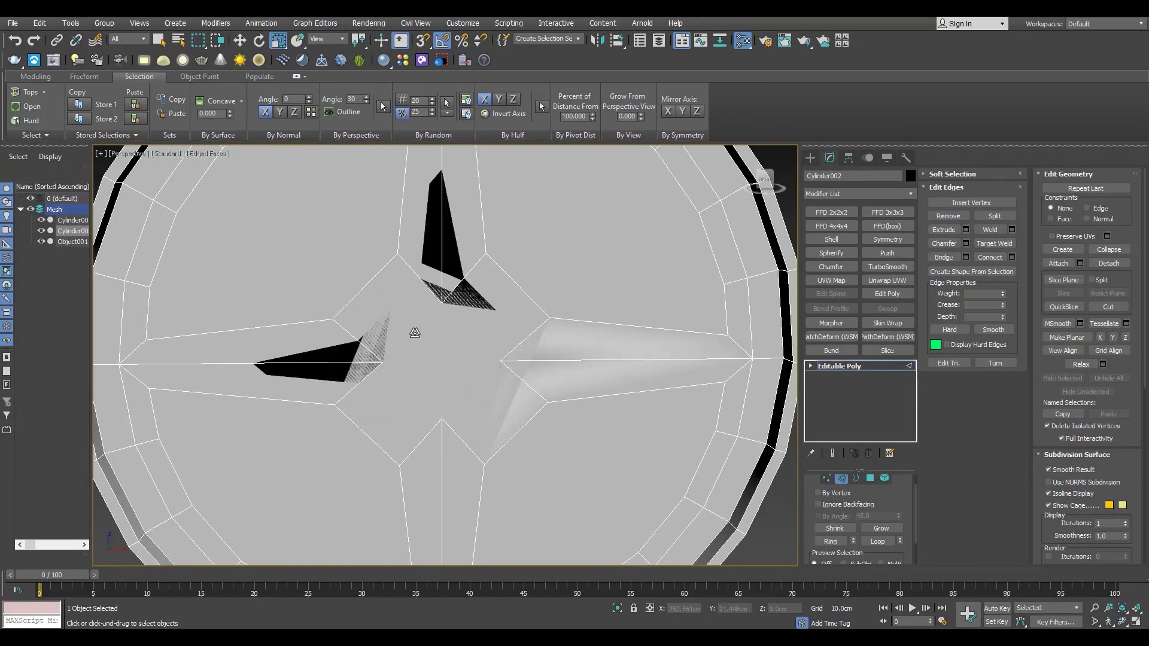
# Step: Try snapping the four inward-pointing vertices to the midpoints of the arm ends and selecting the resulting octagon outline
pyautogui.press('1')
pyautogui.press('w')
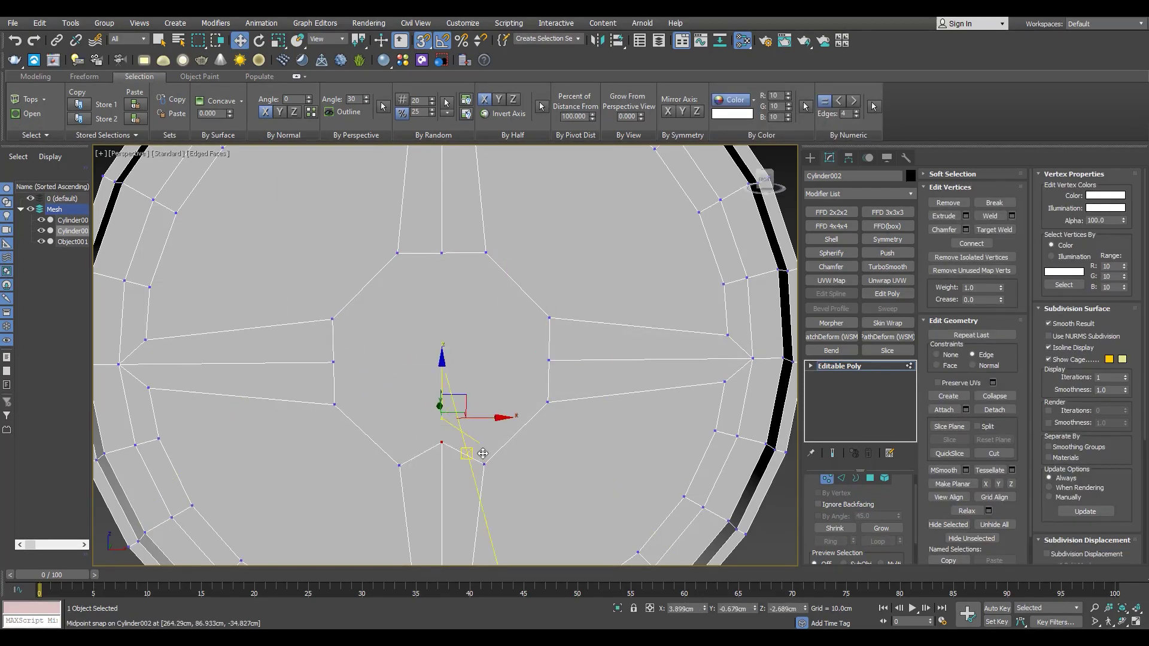
pyautogui.moveTo(482, 453); pyautogui.dragTo(483, 465)
pyautogui.press('s')
pyautogui.scroll(-4, 473, 359)
pyautogui.press('4')
pyautogui.click(463, 347)
pyautogui.scroll(4, 464, 347)
pyautogui.keyDown('alt'); pyautogui.moveTo(464, 347); pyautogui.dragTo(530, 311, button='middle'); pyautogui.keyUp('alt')
pyautogui.scroll(-4, 476, 330)
pyautogui.scroll(4, 477, 305)
pyautogui.hotkey('ctrl', 'z')
pyautogui.press('2')
pyautogui.doubleClick(532, 311)
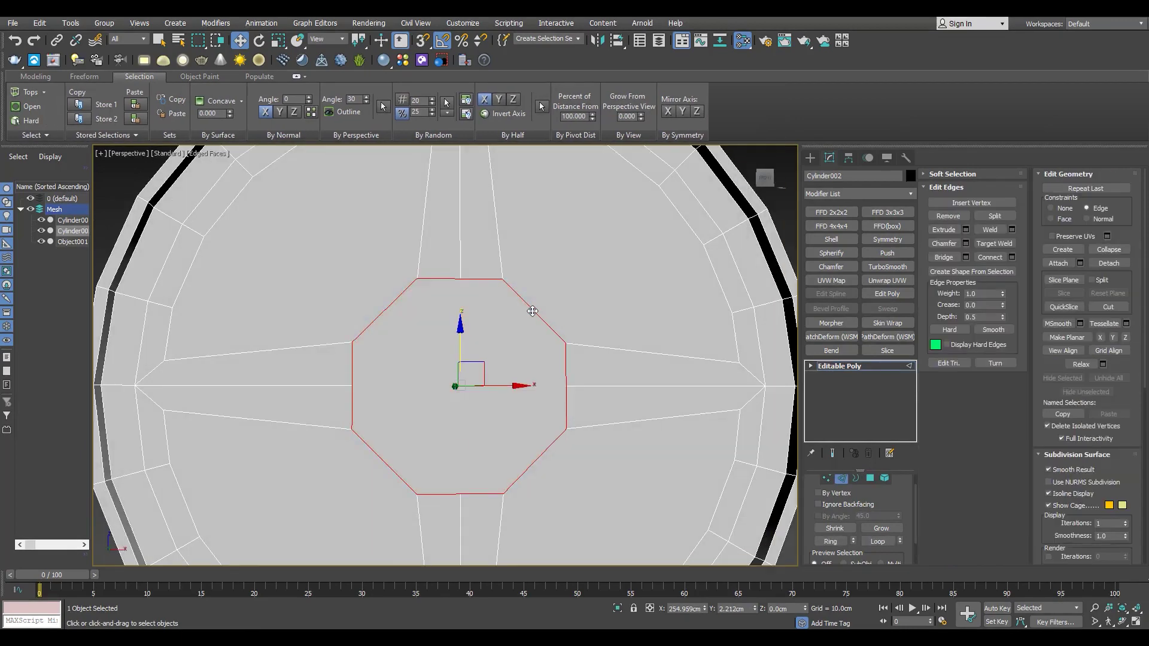
# Step: Undo the octagon reshaping and the removal of the central edges
pyautogui.hotkey('ctrl', 'z')
pyautogui.hotkey('ctrl', 'z')
pyautogui.hotkey('ctrl', 'z')
pyautogui.hotkey('ctrl', 'z')
pyautogui.hotkey('ctrl', 'z')
# Step: Remove the central edges while keeping the in-between corner vertices, and snap the inward-pointing vertices to the midpoints of the arm ends
pyautogui.press('BackSpace')
pyautogui.press('1')
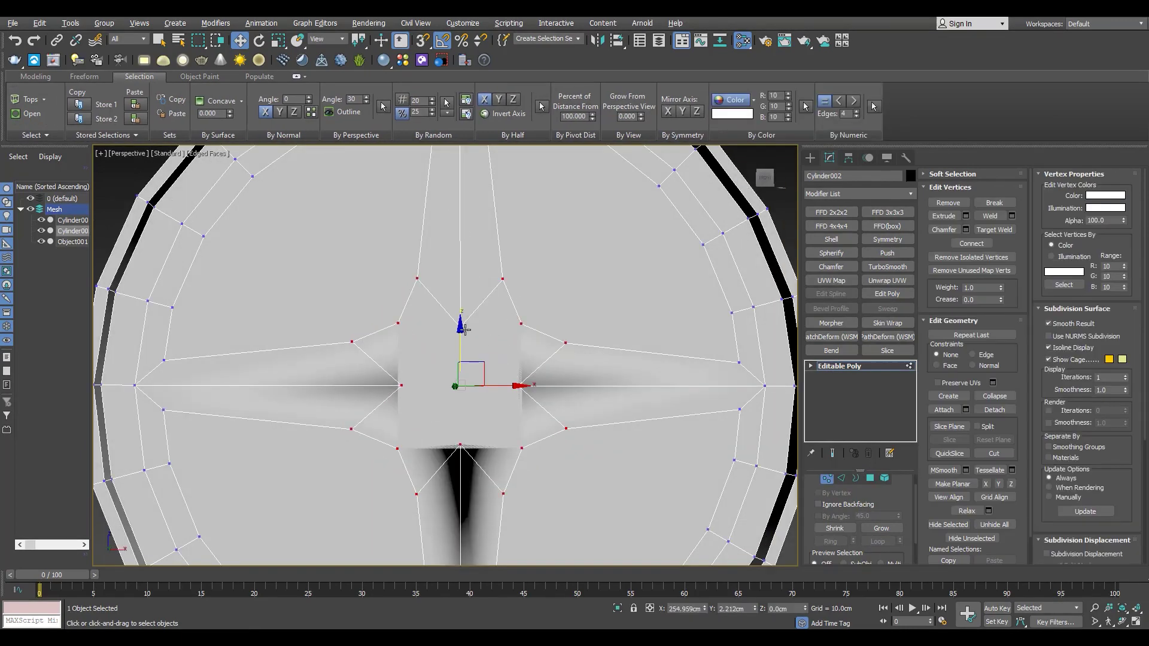
pyautogui.click(461, 327)
pyautogui.moveTo(461, 305); pyautogui.dragTo(502, 278)
pyautogui.click(401, 385)
pyautogui.moveTo(446, 385); pyautogui.dragTo(341, 358)
pyautogui.moveTo(466, 451); pyautogui.dragTo(484, 465)
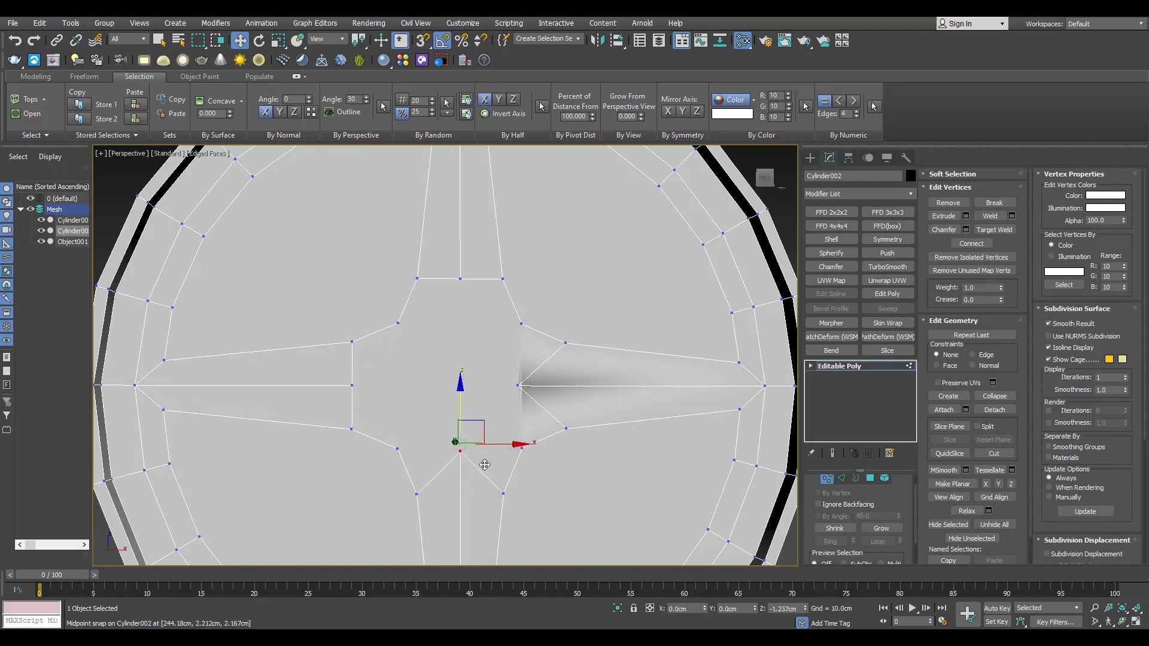
# Step: Connect the cross through its centre with a surrounding square, and bevel the four central quads with 0 cm height and -2.41 cm outline
pyautogui.click(459, 494)
pyautogui.keyDown('ctrl'); pyautogui.click(459, 279); pyautogui.keyUp('ctrl')
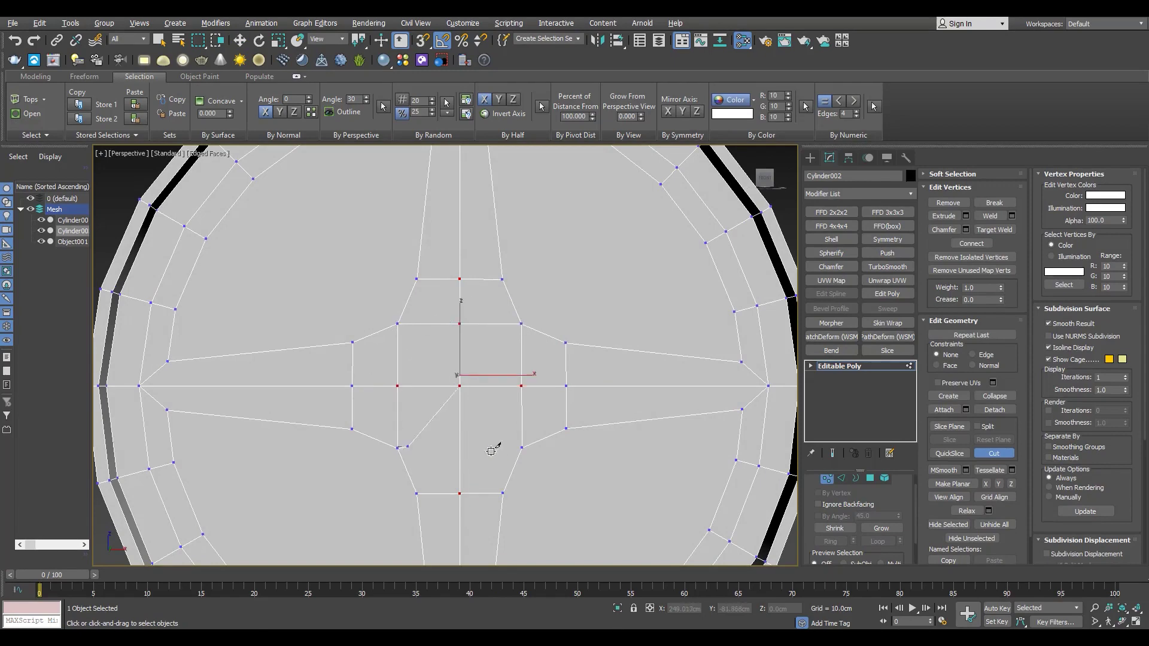
pyautogui.press('4')
pyautogui.click(491, 413)
pyautogui.keyDown('ctrl'); pyautogui.click(440, 418); pyautogui.keyUp('ctrl')
pyautogui.keyDown('ctrl'); pyautogui.click(440, 361); pyautogui.keyUp('ctrl')
pyautogui.keyDown('ctrl'); pyautogui.click(484, 347); pyautogui.keyUp('ctrl')
pyautogui.hotkey('ctrl', 'shift', 'b')
pyautogui.moveTo(454, 398); pyautogui.dragTo(451, 408)
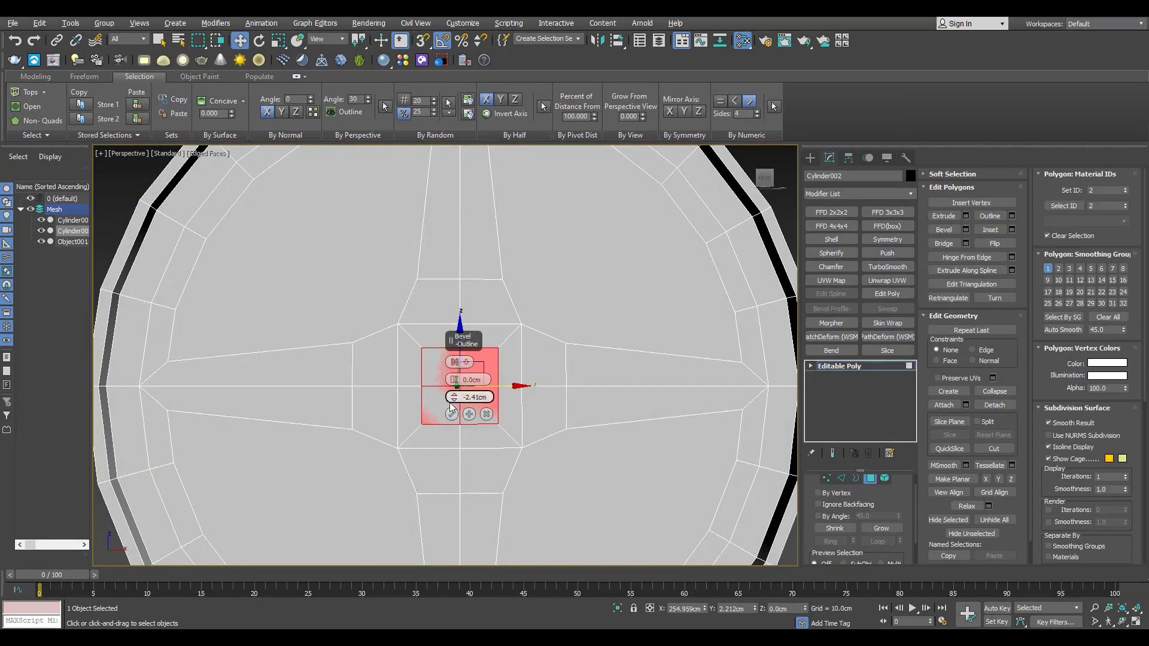
pyautogui.click(452, 414)
# Step: Scale the surrounding square's four midpoint vertices outward to 133 percent, and slightly enlarge the inner octagonal face
pyautogui.scroll(3, 462, 381)
pyautogui.press('1')
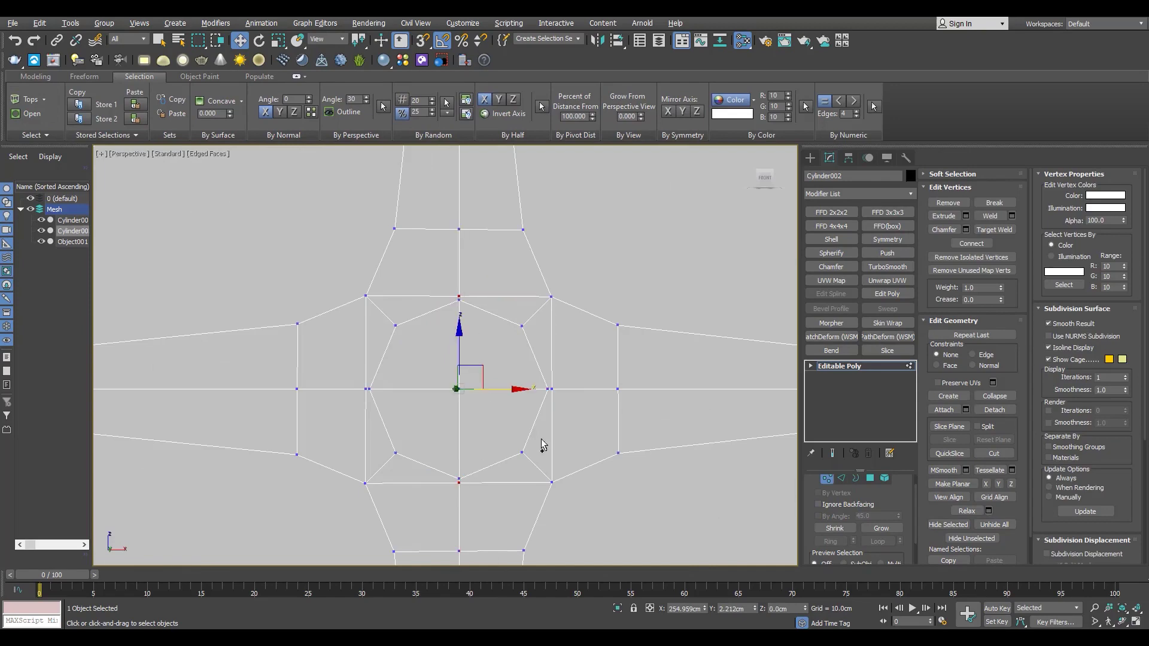
pyautogui.keyDown('ctrl'); pyautogui.click(367, 389); pyautogui.keyUp('ctrl')
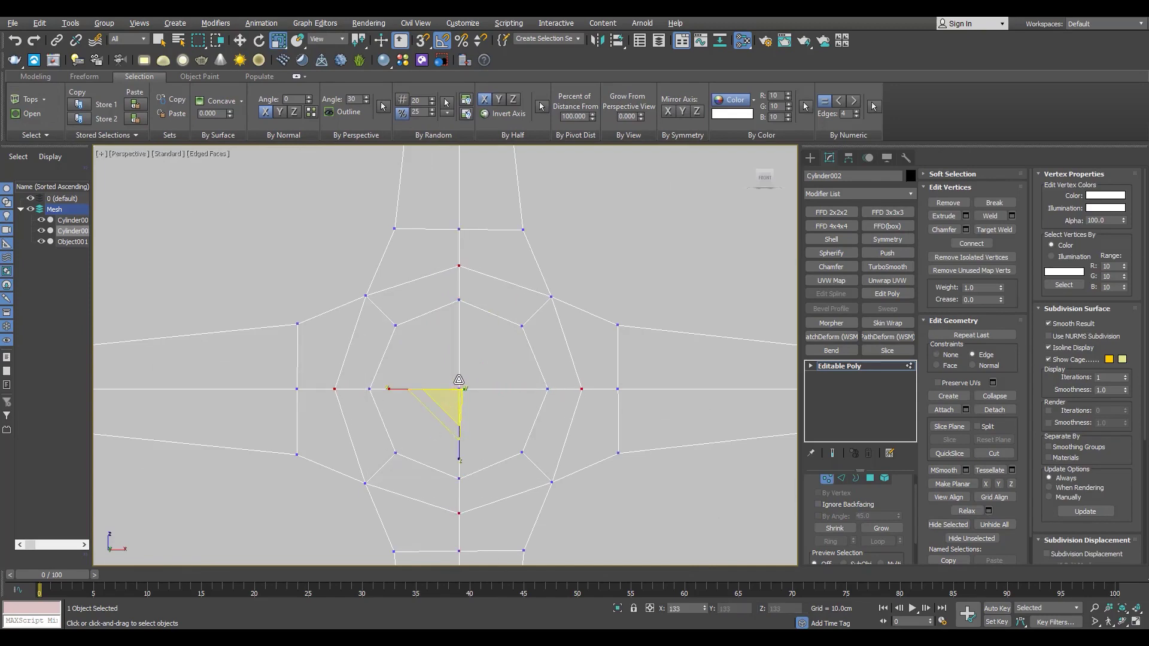
pyautogui.moveTo(461, 376); pyautogui.dragTo(461, 375)
pyautogui.press('4')
pyautogui.moveTo(444, 414); pyautogui.dragTo(448, 402)
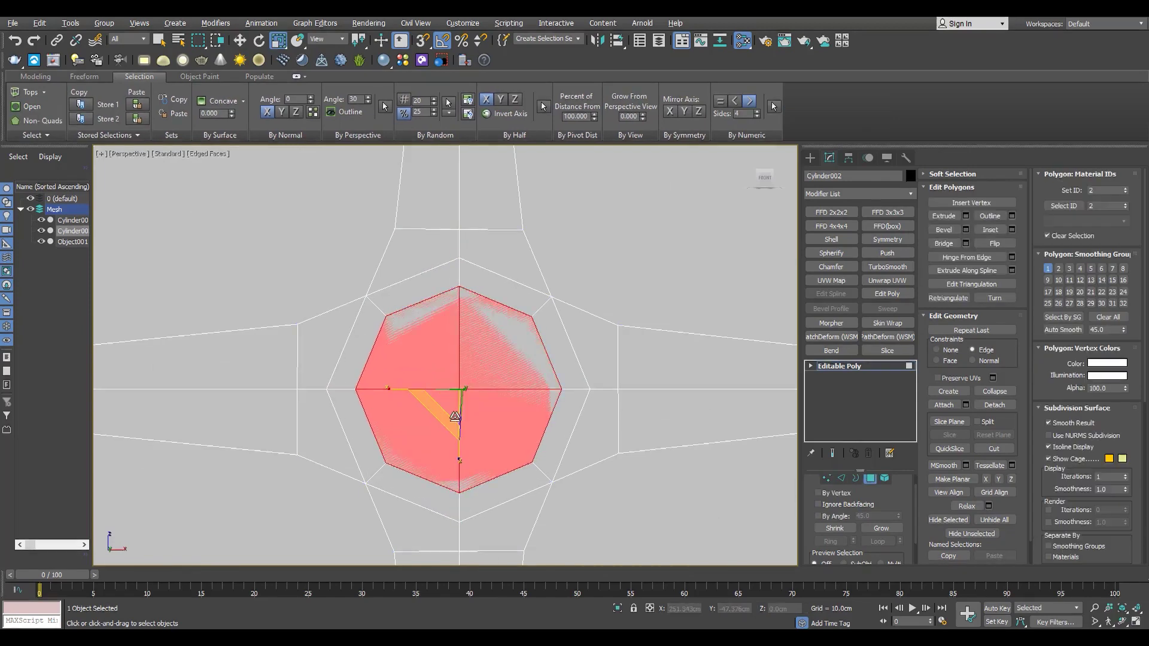
# Step: Bevel the central octagonal face with 1.55 cm height and -1.283 cm outline
pyautogui.keyDown('alt'); pyautogui.moveTo(457, 411); pyautogui.dragTo(469, 397, button='middle'); pyautogui.keyUp('alt')
pyautogui.hotkey('ctrl', 'shift', 'b')
pyautogui.moveTo(454, 380); pyautogui.dragTo(455, 371)
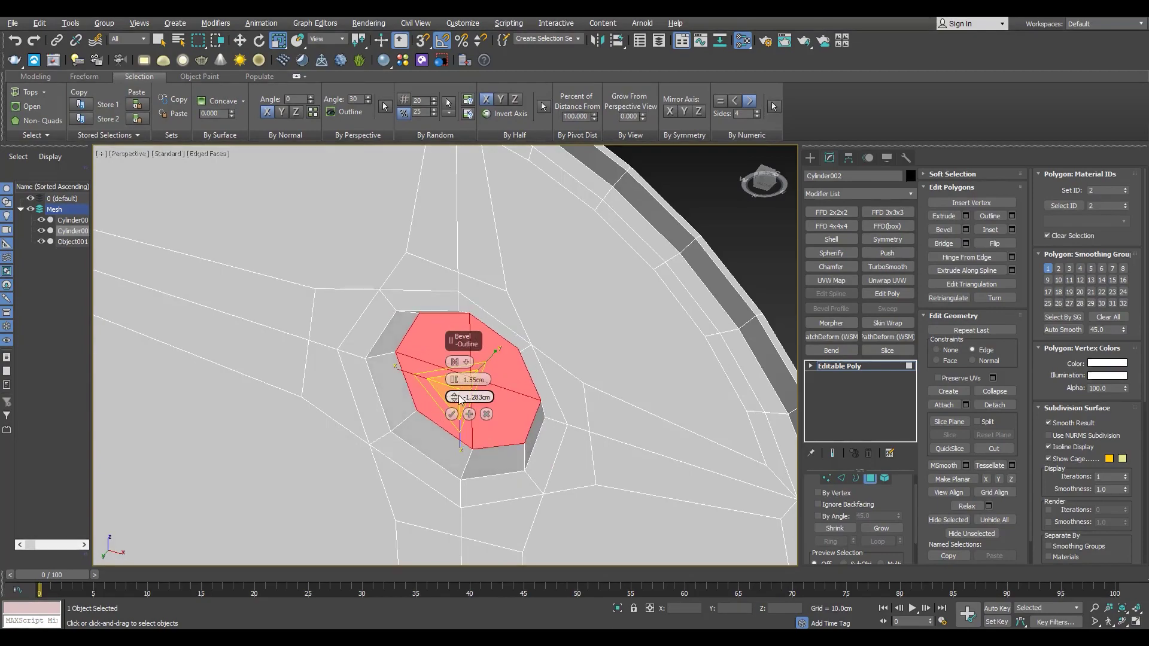
pyautogui.keyDown('alt'); pyautogui.moveTo(491, 387); pyautogui.dragTo(510, 454, button='middle'); pyautogui.keyUp('alt')
pyautogui.click(451, 414)
pyautogui.scroll(2, 518, 398)
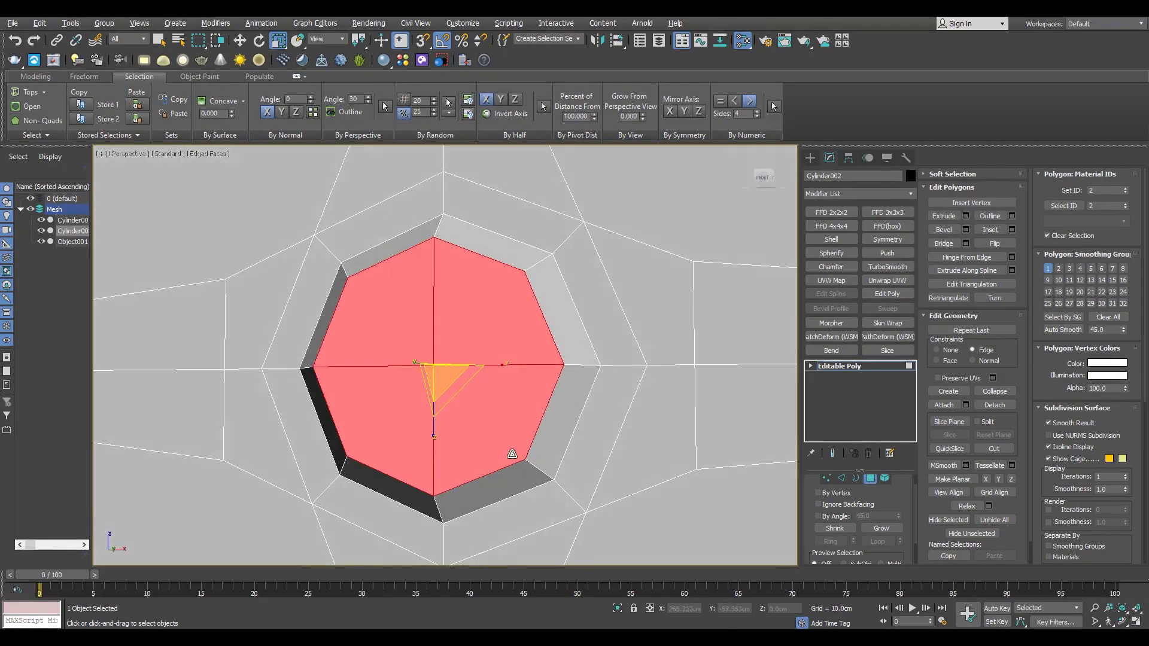
# Step: Bevel the four large polygons between the cross arms with 0 cm height
pyautogui.scroll(-8, 526, 439)
pyautogui.click(561, 390)
pyautogui.keyDown('ctrl'); pyautogui.click(465, 386); pyautogui.keyUp('ctrl')
pyautogui.keyDown('ctrl'); pyautogui.click(467, 468); pyautogui.keyUp('ctrl')
pyautogui.keyDown('ctrl'); pyautogui.click(551, 463); pyautogui.keyUp('ctrl')
pyautogui.scroll(6, 584, 430)
pyautogui.keyDown('alt'); pyautogui.moveTo(585, 429); pyautogui.dragTo(625, 434, button='middle'); pyautogui.keyUp('alt')
pyautogui.hotkey('ctrl', 'shift', 'b')
pyautogui.rightClick(454, 381)
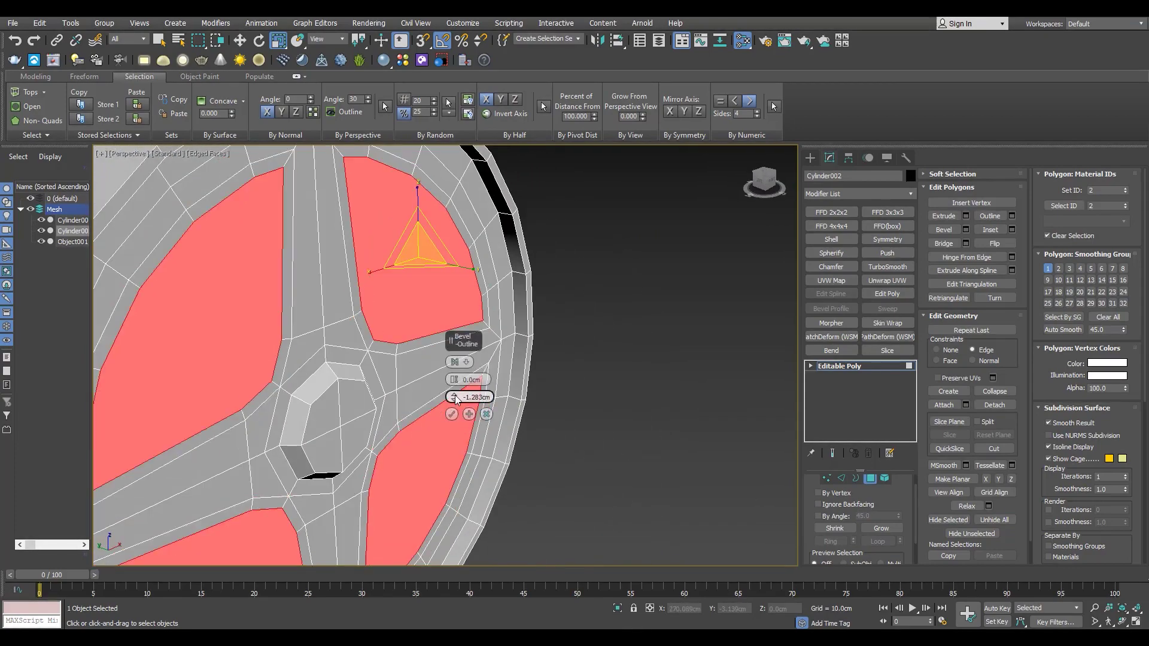
pyautogui.click(477, 414)
# Step: Push the four polygons between the cross arms back into the pipe and delete them to leave openings
pyautogui.press('w')
pyautogui.keyDown('alt'); pyautogui.moveTo(386, 404); pyautogui.dragTo(409, 317, button='middle'); pyautogui.keyUp('alt')
pyautogui.scroll(-6, 406, 305)
pyautogui.moveTo(399, 308); pyautogui.dragTo(392, 305)
pyautogui.keyDown('alt'); pyautogui.moveTo(392, 305); pyautogui.dragTo(367, 323, button='middle'); pyautogui.keyUp('alt')
pyautogui.press('Delete')
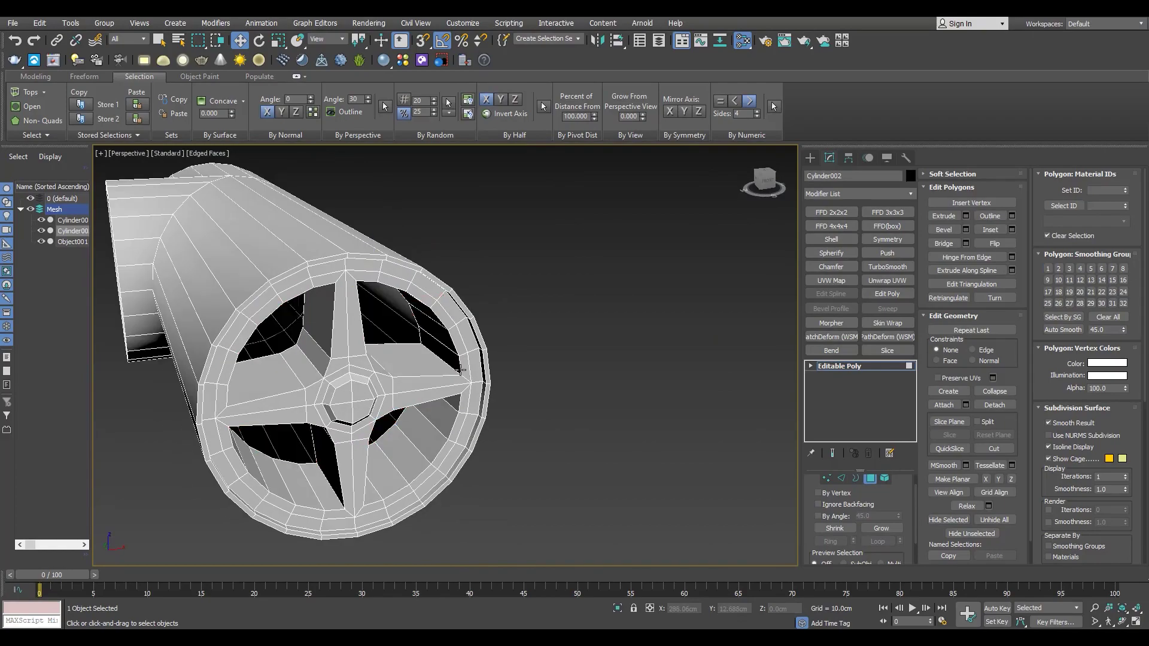
# Step: Select the depth edges at the corners of the four openings where the cross arms meet the outer ring
pyautogui.press('2')
pyautogui.scroll(3, 458, 366)
pyautogui.click(453, 372)
pyautogui.keyDown('ctrl'); pyautogui.click(436, 382); pyautogui.keyUp('ctrl')
pyautogui.keyDown('alt'); pyautogui.moveTo(453, 378); pyautogui.dragTo(415, 372, button='middle'); pyautogui.keyUp('alt')
pyautogui.moveTo(365, 252); pyautogui.dragTo(424, 347, button='middle')
pyautogui.keyDown('alt'); pyautogui.moveTo(383, 323); pyautogui.dragTo(419, 320, button='middle'); pyautogui.keyUp('alt')
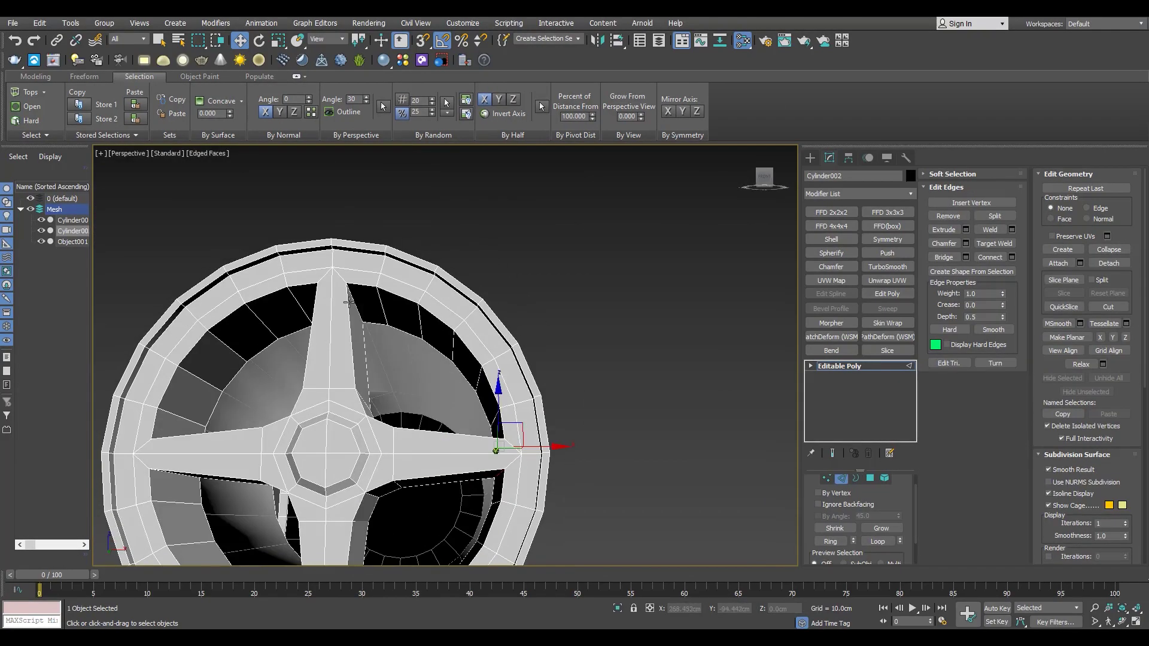
pyautogui.keyDown('ctrl'); pyautogui.click(365, 292); pyautogui.keyUp('ctrl')
pyautogui.keyDown('alt'); pyautogui.moveTo(374, 287); pyautogui.dragTo(359, 407, button='middle'); pyautogui.keyUp('alt')
pyautogui.keyDown('ctrl'); pyautogui.click(218, 420); pyautogui.keyUp('ctrl')
pyautogui.keyDown('ctrl'); pyautogui.click(206, 475); pyautogui.keyUp('ctrl')
pyautogui.scroll(2, 351, 440)
pyautogui.keyDown('ctrl'); pyautogui.click(377, 400); pyautogui.keyUp('ctrl')
pyautogui.scroll(-4, 377, 400)
pyautogui.scroll(4, 359, 407)
# Step: Try chamfering the selected opening corner edges with 2 segments, adjusting the chamfer amount from 5.861 cm
pyautogui.click(967, 243)
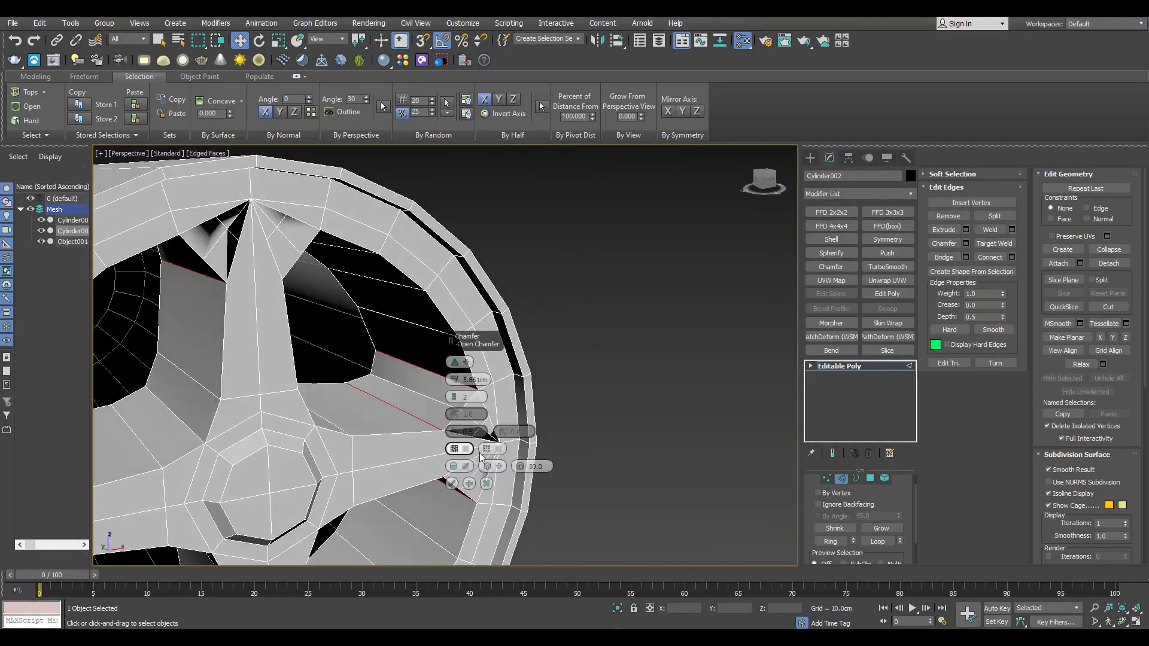
pyautogui.scroll(-4, 249, 437)
pyautogui.moveTo(538, 387); pyautogui.dragTo(479, 354, button='middle')
pyautogui.scroll(4, 480, 355)
pyautogui.click(497, 402)
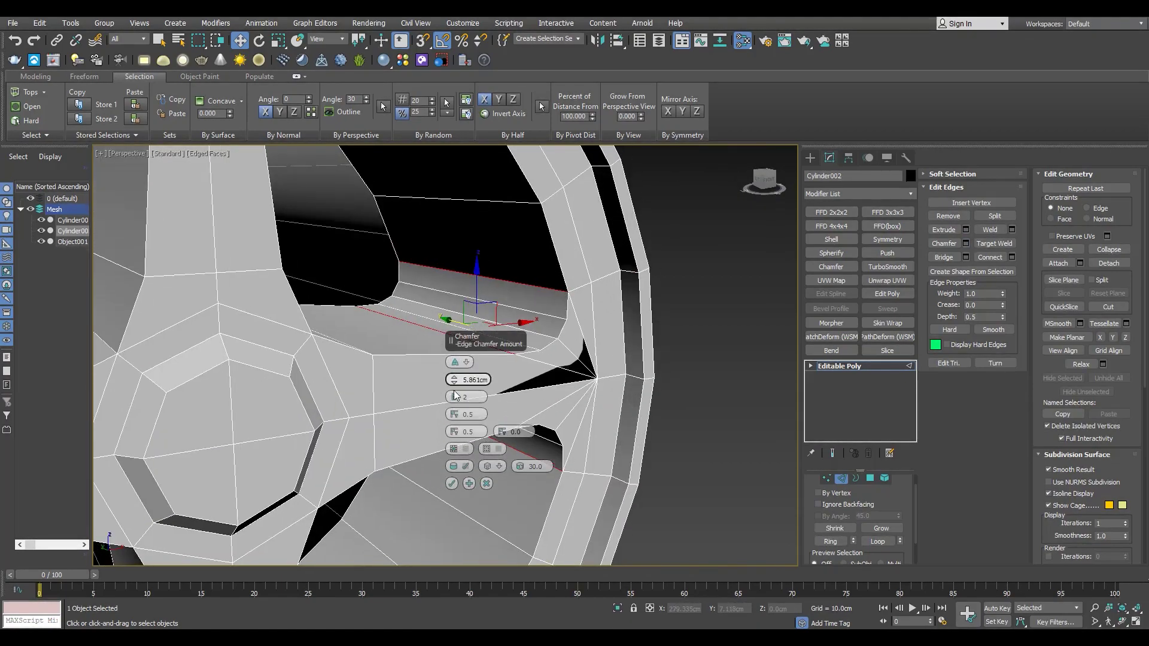
pyautogui.moveTo(454, 383); pyautogui.dragTo(496, 517)
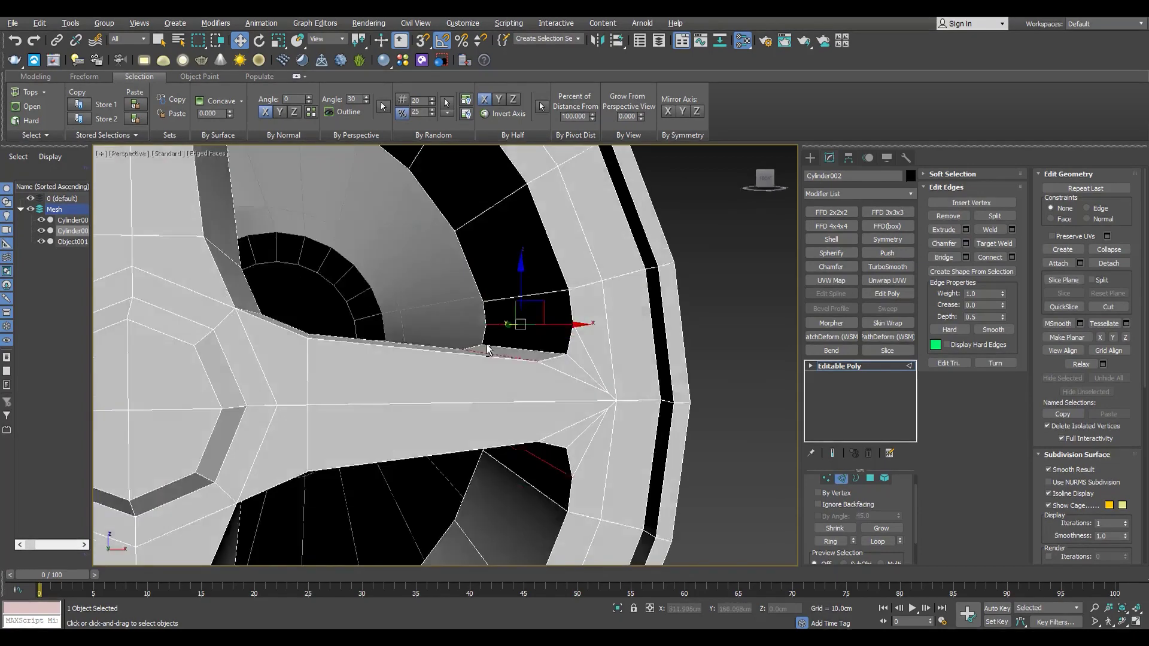
# Step: Try cutting edges across the right-hand arm's end and target-welding the nearby corner vertices, and undo the changes
pyautogui.press('1')
pyautogui.hotkey('alt', 'c')
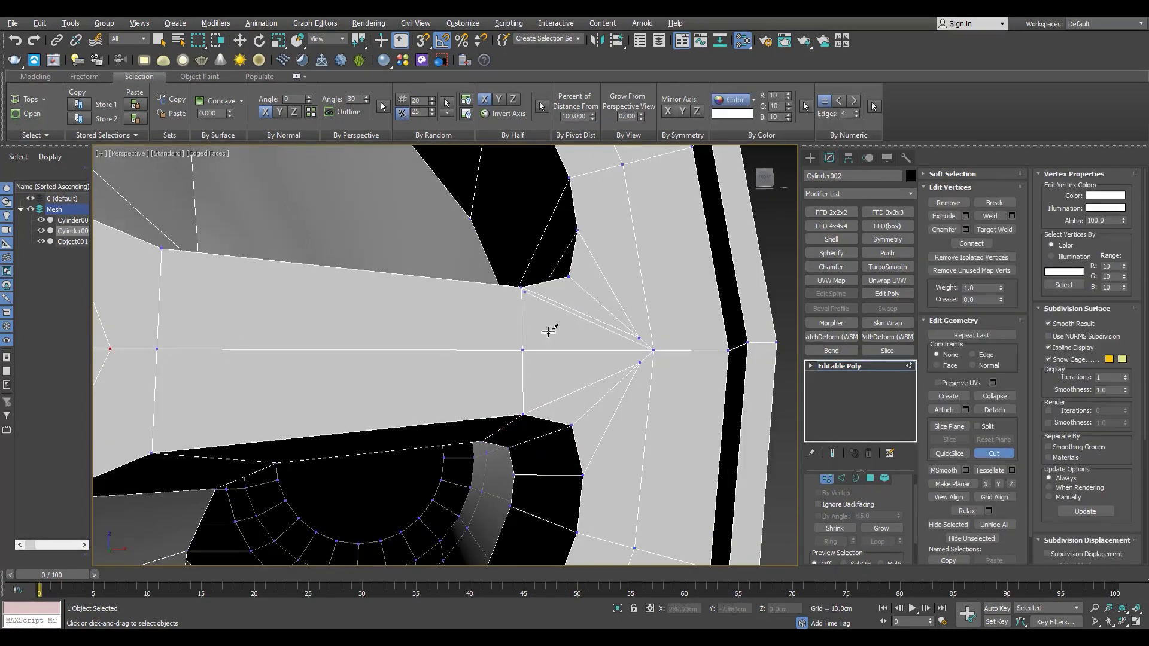
pyautogui.keyDown('alt'); pyautogui.moveTo(548, 332); pyautogui.dragTo(585, 309, button='middle'); pyautogui.keyUp('alt')
pyautogui.click(578, 434)
pyautogui.keyDown('alt'); pyautogui.moveTo(585, 392); pyautogui.dragTo(616, 334, button='middle'); pyautogui.keyUp('alt')
pyautogui.press('w')
pyautogui.keyDown('alt'); pyautogui.moveTo(543, 217); pyautogui.dragTo(407, 210, button='middle'); pyautogui.keyUp('alt')
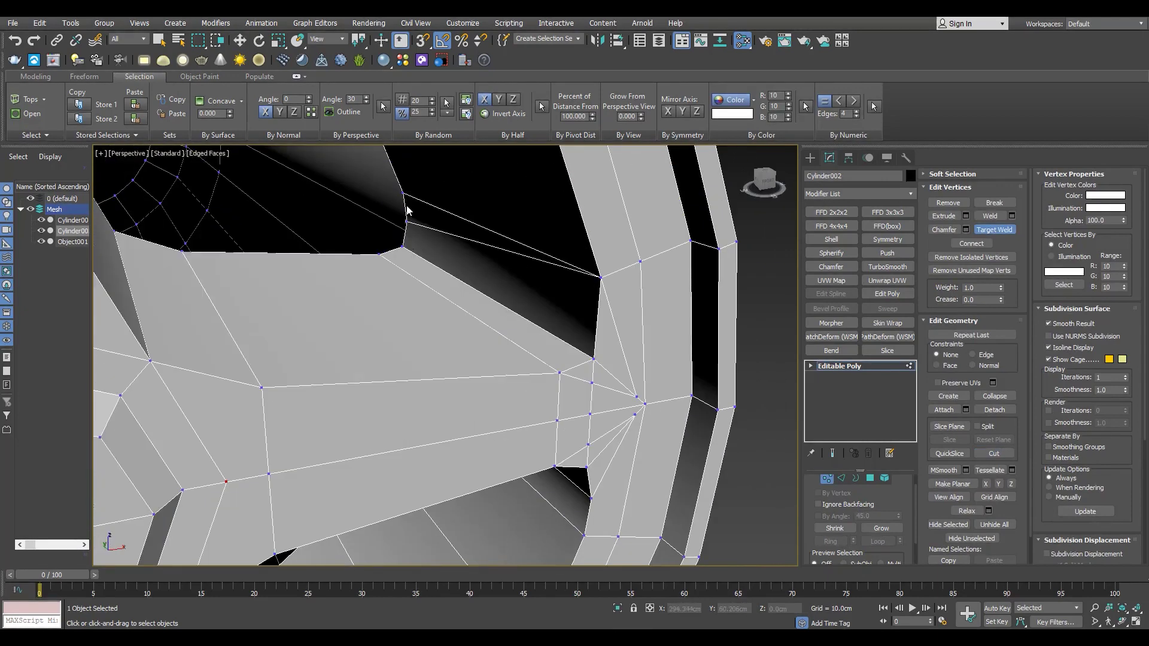
pyautogui.hotkey('ctrl', 'z')
pyautogui.hotkey('ctrl', 'z')
pyautogui.hotkey('ctrl', 'z')
pyautogui.hotkey('ctrl', 'z')
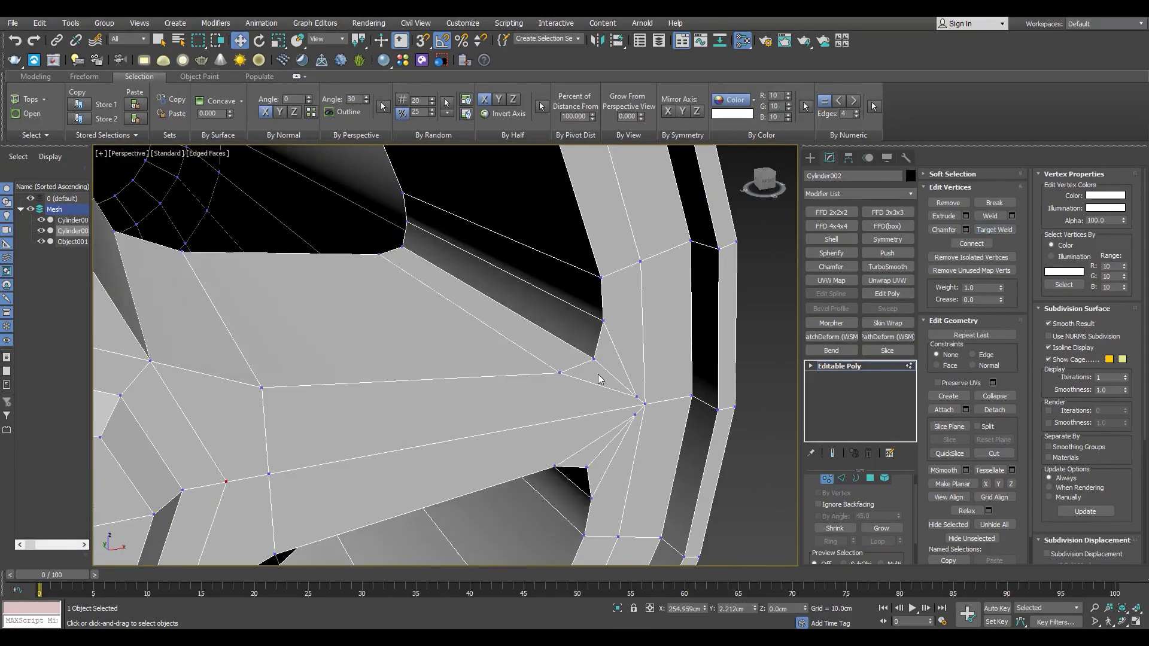
# Step: Chamfer the opening corner edges again with 2 segments and a larger amount
pyautogui.click(965, 243)
pyautogui.moveTo(454, 380); pyautogui.dragTo(461, 278)
pyautogui.click(452, 483)
pyautogui.keyDown('alt'); pyautogui.moveTo(472, 455); pyautogui.dragTo(526, 406, button='middle'); pyautogui.keyUp('alt')
pyautogui.scroll(-5, 520, 420)
pyautogui.scroll(5, 520, 421)
# Step: Cut two edges across the end of the right-hand arm, joining its opposite chamfered corner vertices
pyautogui.press('1')
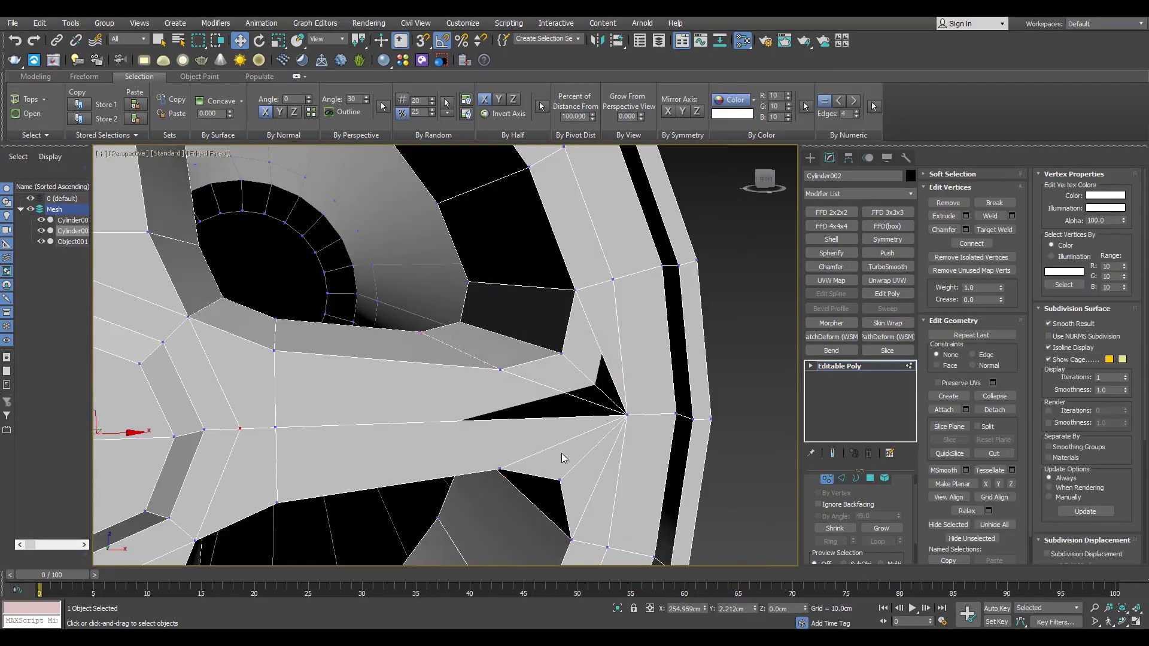
pyautogui.keyDown('alt'); pyautogui.moveTo(472, 472); pyautogui.dragTo(598, 390, button='middle'); pyautogui.keyUp('alt')
pyautogui.click(584, 282)
pyautogui.rightClick(585, 284)
# Step: Remove the redundant diagonal edges fanning out at the end of the right-hand arm
pyautogui.scroll(4, 570, 373)
pyautogui.press('2')
pyautogui.click(572, 371)
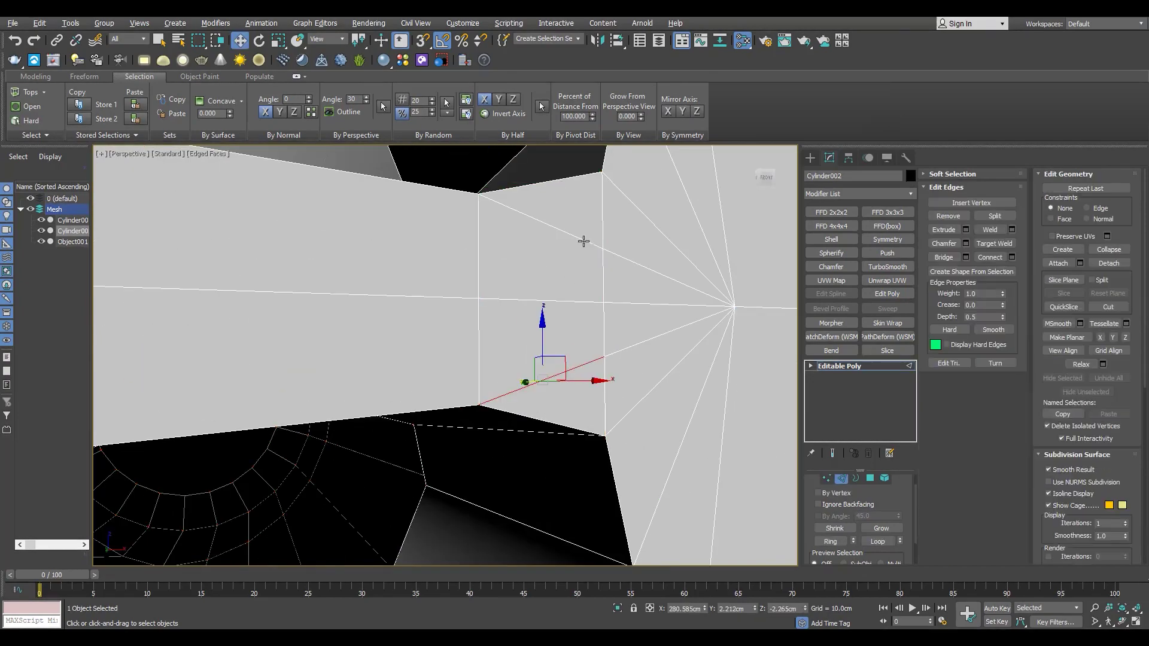
pyautogui.keyDown('ctrl'); pyautogui.click(583, 241); pyautogui.keyUp('ctrl')
pyautogui.keyDown('ctrl'); pyautogui.click(631, 261); pyautogui.keyUp('ctrl')
pyautogui.keyDown('alt'); pyautogui.moveTo(637, 347); pyautogui.dragTo(614, 278, button='middle'); pyautogui.keyUp('alt')
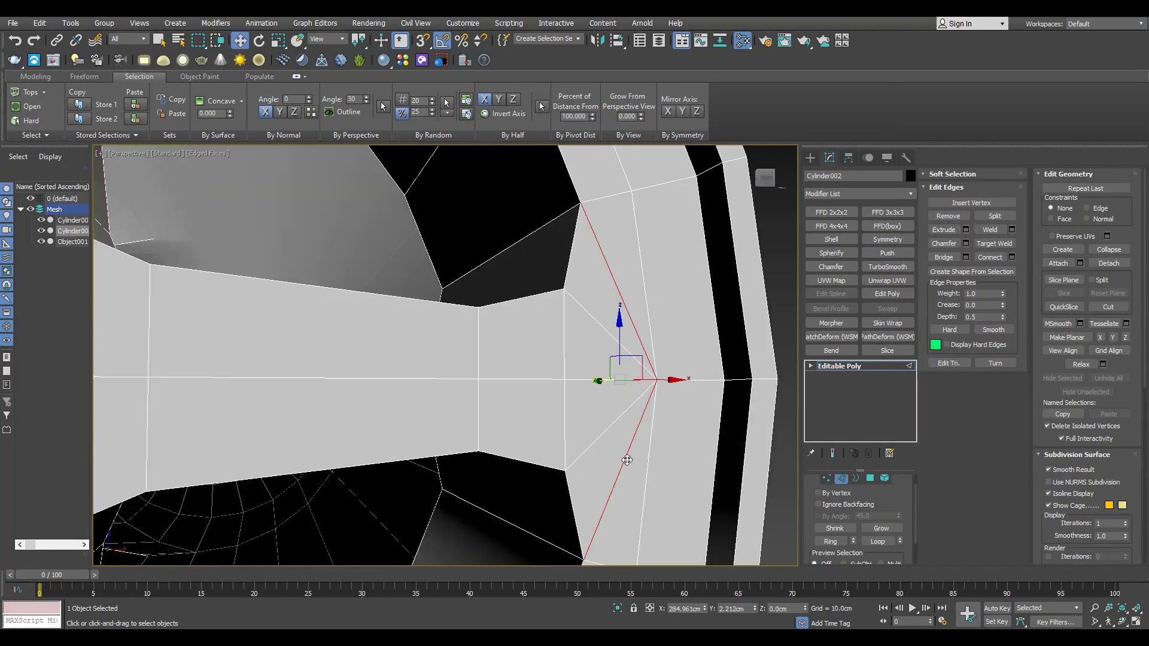
pyautogui.hotkey('ctrl', 'BackSpace')
pyautogui.press('1')
pyautogui.click(565, 381)
pyautogui.scroll(-6, 565, 383)
pyautogui.keyDown('alt'); pyautogui.moveTo(565, 383); pyautogui.dragTo(551, 404, button='middle'); pyautogui.keyUp('alt')
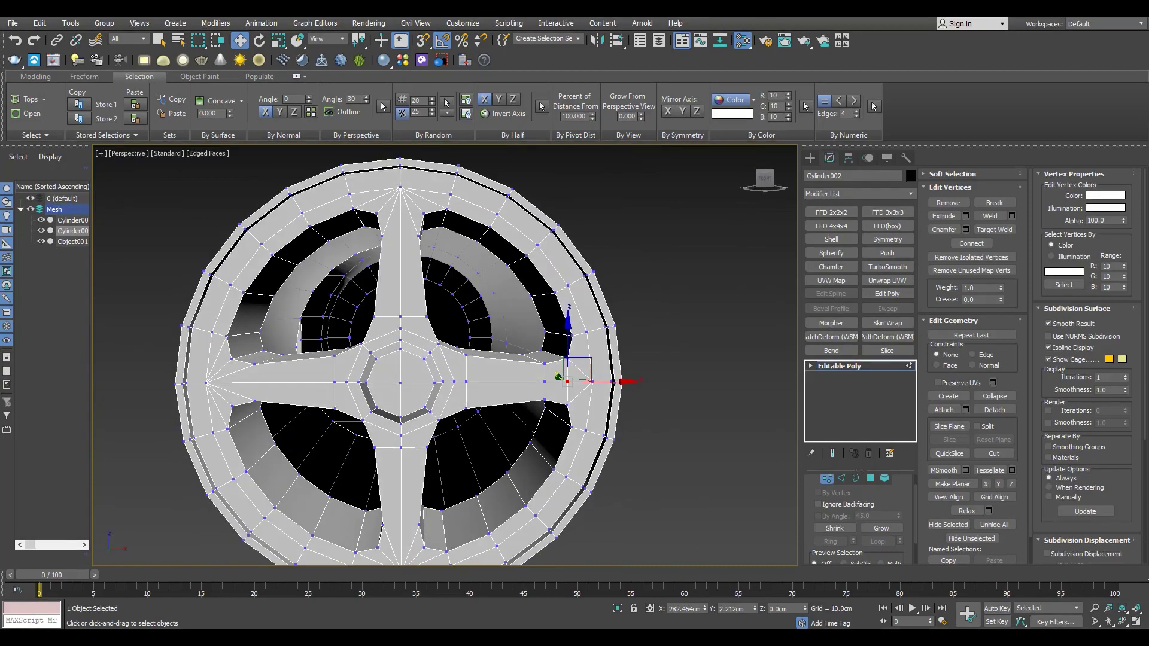
# Step: Bevel the central octagonal face with about -0.42 cm outline, and bevel it again with negative height and no outline
pyautogui.scroll(5, 419, 359)
pyautogui.press('4')
pyautogui.click(359, 333)
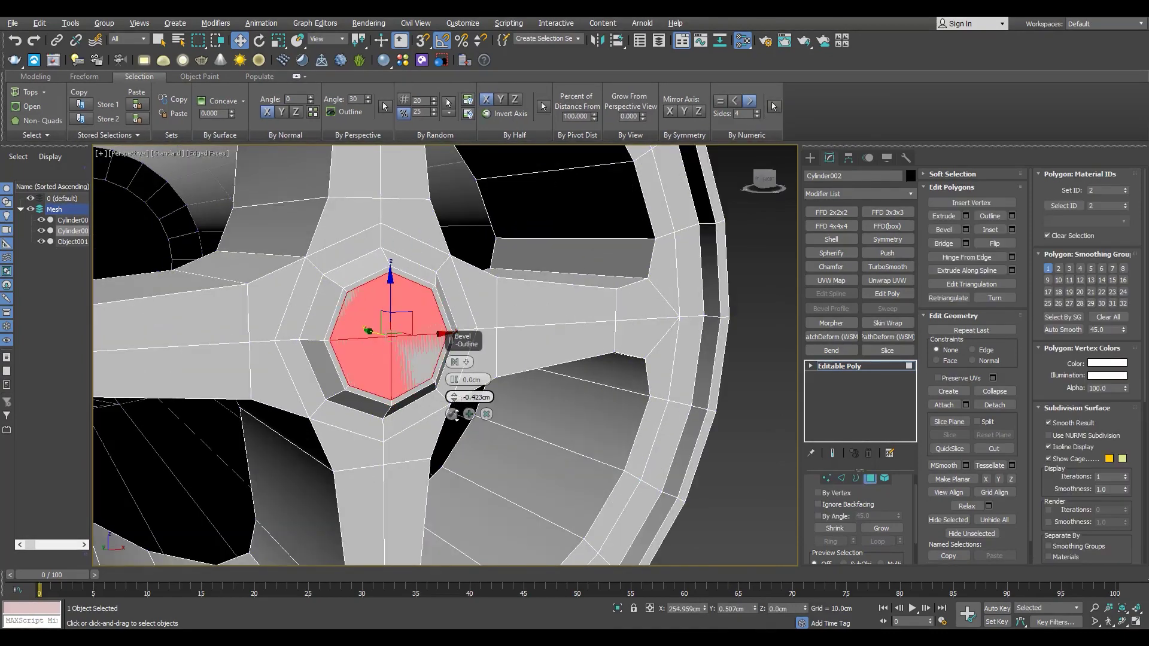
pyautogui.moveTo(457, 416); pyautogui.dragTo(457, 422)
pyautogui.scroll(5, 393, 290)
pyautogui.click(469, 414)
pyautogui.rightClick(455, 398)
pyautogui.moveTo(456, 380); pyautogui.dragTo(461, 425)
pyautogui.click(453, 415)
pyautogui.scroll(-5, 453, 415)
pyautogui.moveTo(453, 415)
pyautogui.keyDown('alt'); pyautogui.mouseDown(button='middle')
pyautogui.moveTo(470, 434)
pyautogui.moveTo(539, 387)
pyautogui.moveTo(491, 383)
pyautogui.moveTo(585, 380)
pyautogui.moveTo(250, 403)
pyautogui.moveTo(451, 423)
pyautogui.mouseUp(button='middle'); pyautogui.keyUp('alt')
# Step: Leave polygon editing and delete the separate horizontal pipe beside the tilted fitting
pyautogui.press('4')
pyautogui.scroll(-5, 538, 387)
pyautogui.scroll(-3, 421, 412)
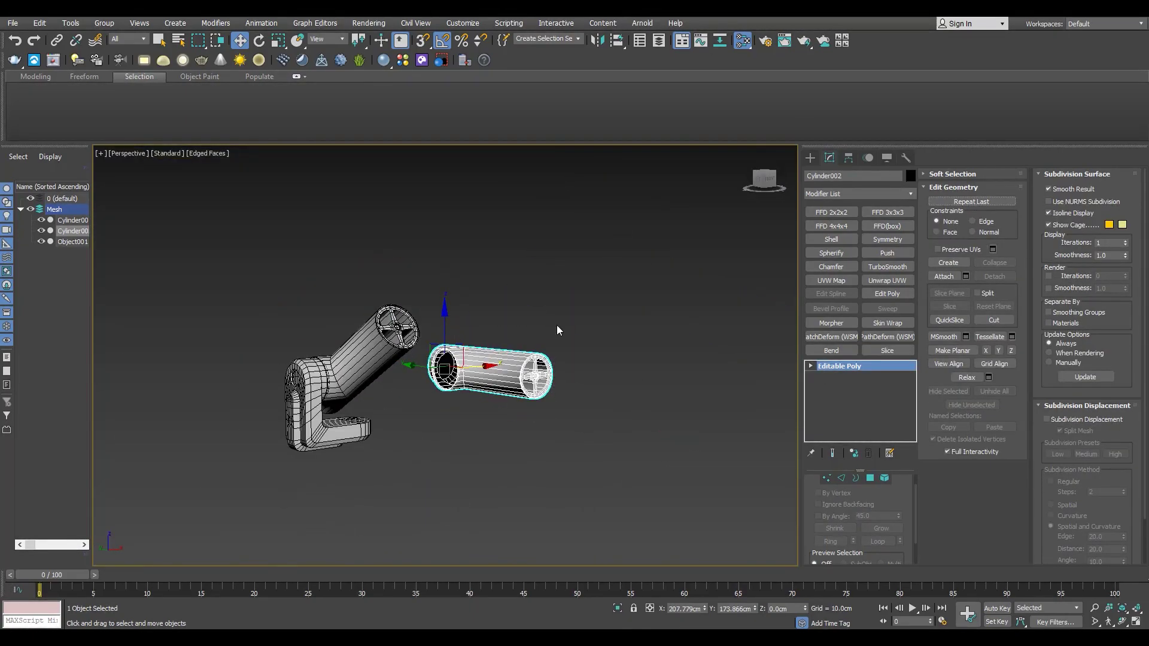
pyautogui.press('Delete')
pyautogui.keyDown('alt'); pyautogui.moveTo(556, 324); pyautogui.dragTo(605, 335, button='middle'); pyautogui.keyUp('alt')
pyautogui.keyDown('alt'); pyautogui.moveTo(389, 239); pyautogui.dragTo(443, 263, button='middle'); pyautogui.keyUp('alt')
# Step: Add an edge loop around the short end of the tilted pipe and slide it along the surface toward the rim
pyautogui.click(443, 263)
pyautogui.moveTo(443, 263)
pyautogui.keyDown('alt'); pyautogui.mouseDown(button='middle')
pyautogui.moveTo(458, 257)
pyautogui.moveTo(444, 242)
pyautogui.mouseUp(button='middle'); pyautogui.keyUp('alt')
pyautogui.scroll(6, 341, 379)
pyautogui.press('2')
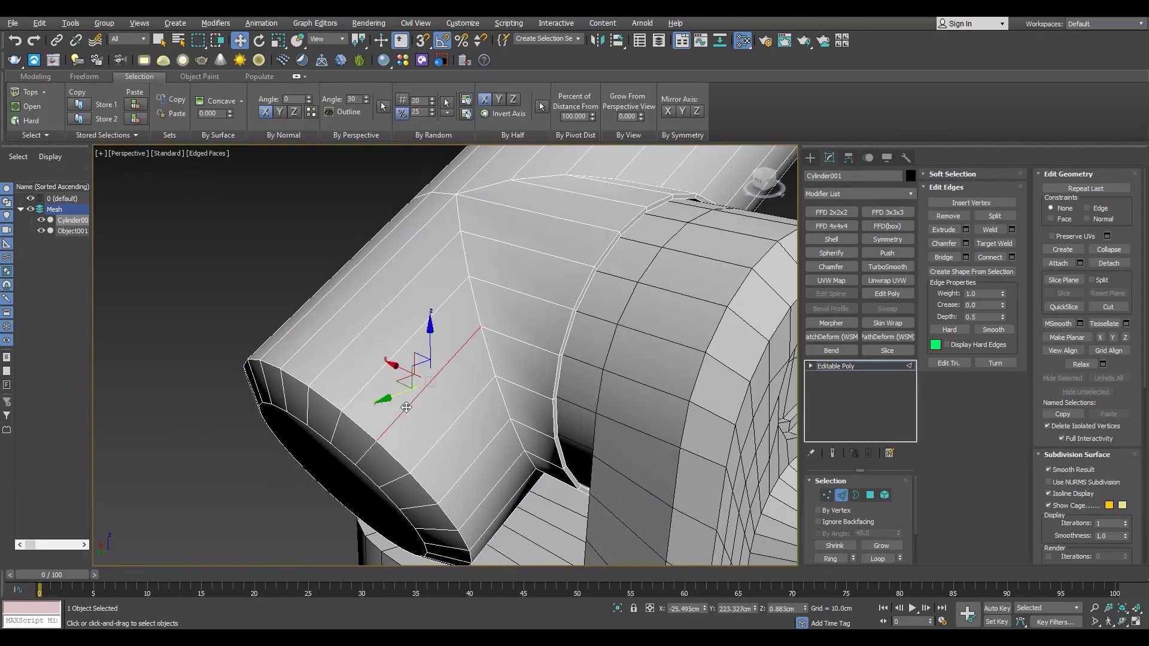
pyautogui.click(1011, 257)
pyautogui.keyDown('alt'); pyautogui.moveTo(460, 419); pyautogui.dragTo(443, 410, button='middle'); pyautogui.keyUp('alt')
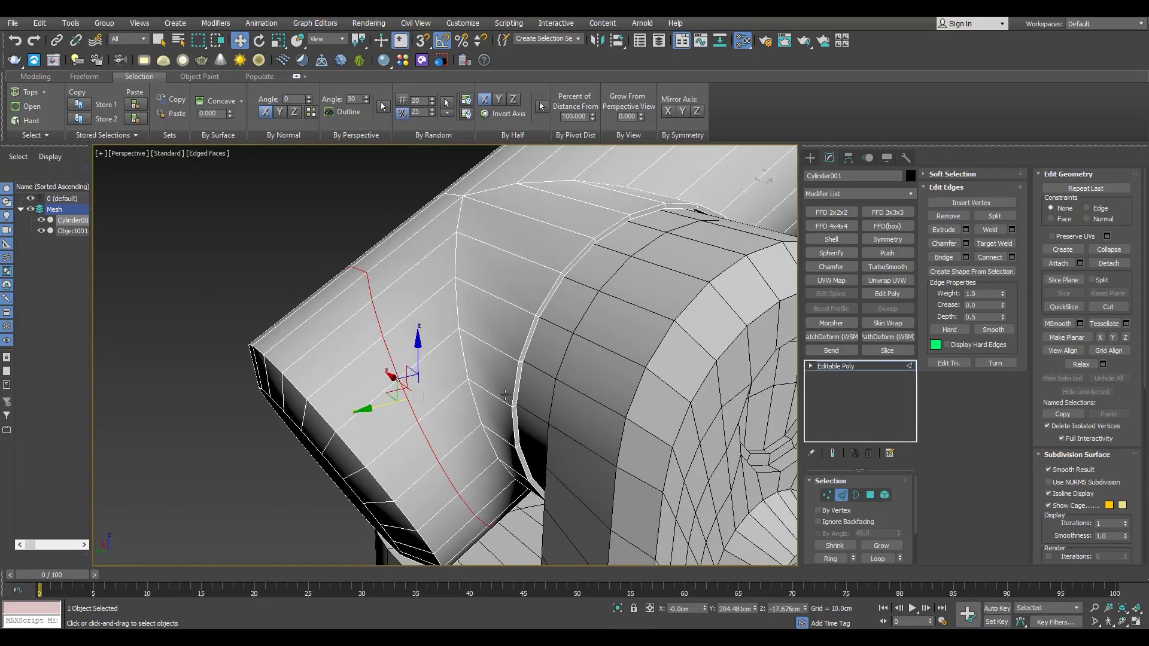
pyautogui.keyDown('alt'); pyautogui.moveTo(249, 479); pyautogui.dragTo(319, 376, button='middle'); pyautogui.keyUp('alt')
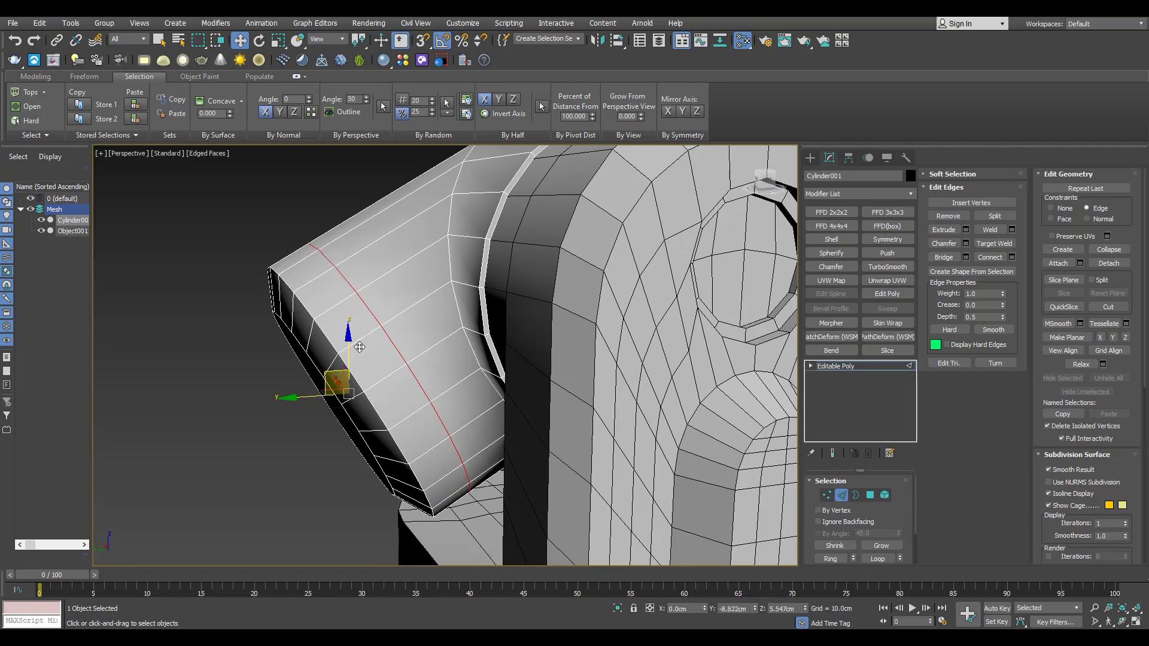
# Step: Extrude the edge loop near the pipe's short end to about -0.705 cm height and 0.62 cm width as a groove
pyautogui.click(965, 230)
pyautogui.scroll(2, 455, 359)
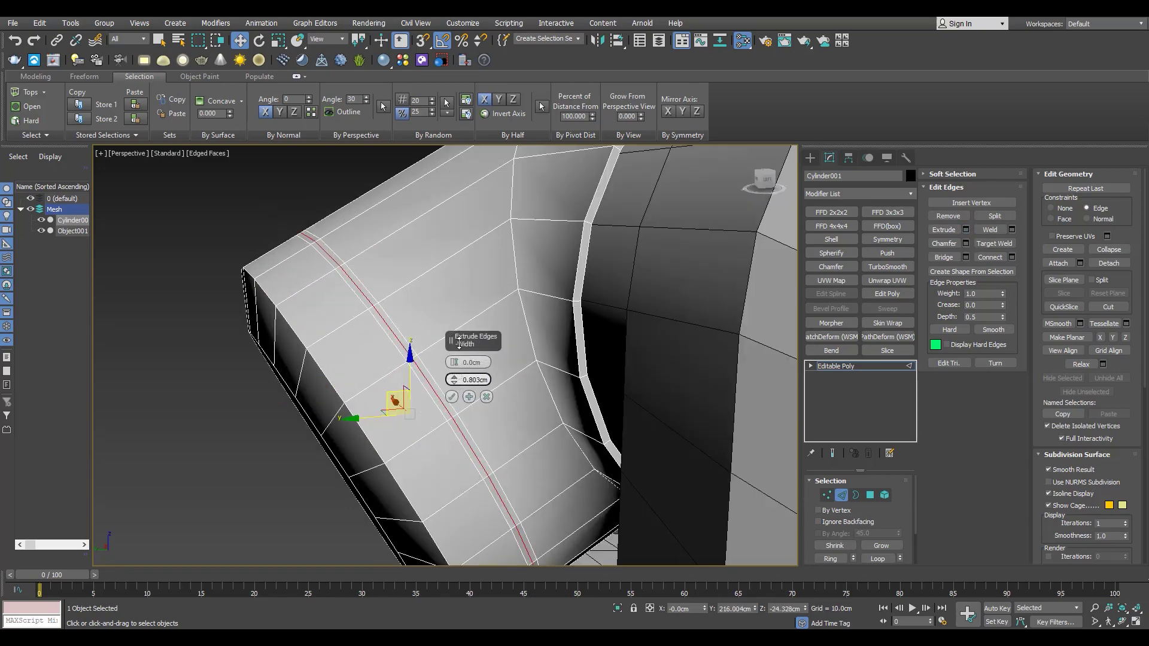
pyautogui.scroll(3, 309, 241)
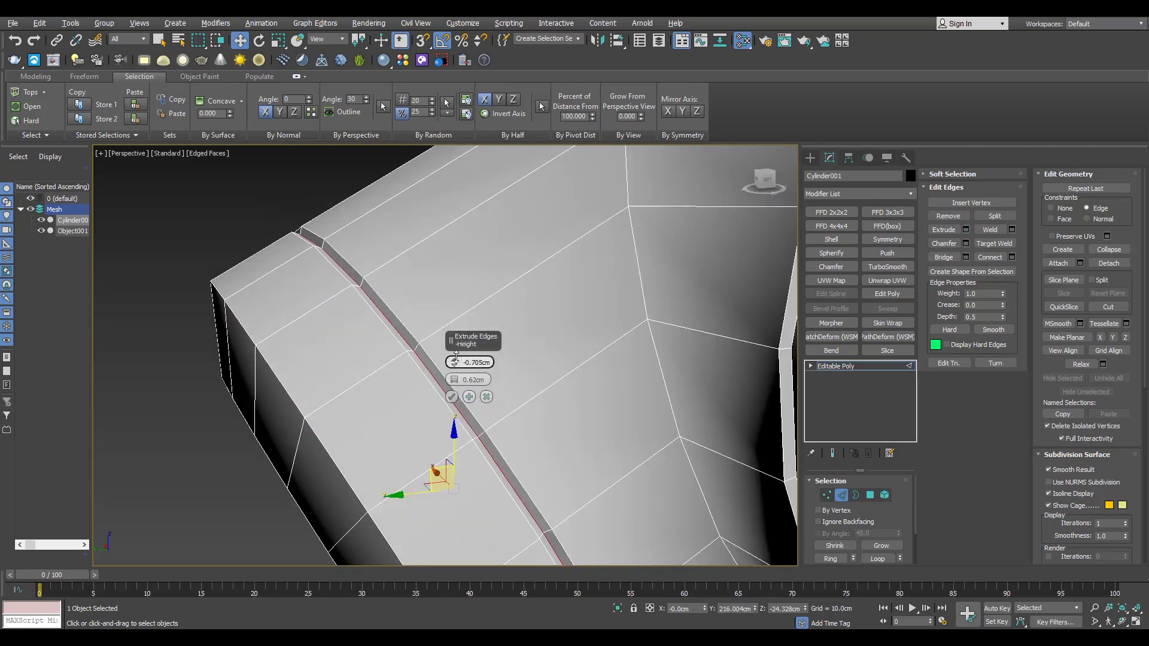
pyautogui.scroll(-6, 446, 402)
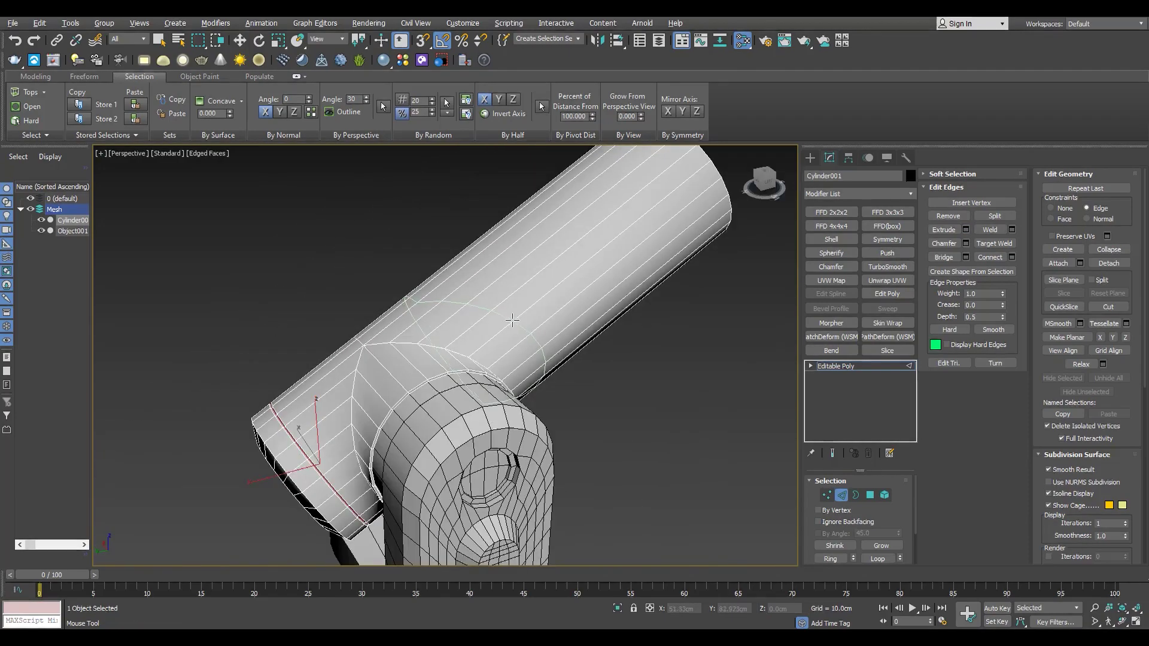
# Step: Add an edge loop around the long section of the tilted pipe, just beyond the branch junction
pyautogui.keyDown('shift'); pyautogui.click(511, 321); pyautogui.keyUp('shift')
pyautogui.press('w')
pyautogui.moveTo(692, 165); pyautogui.dragTo(656, 227, button='middle')
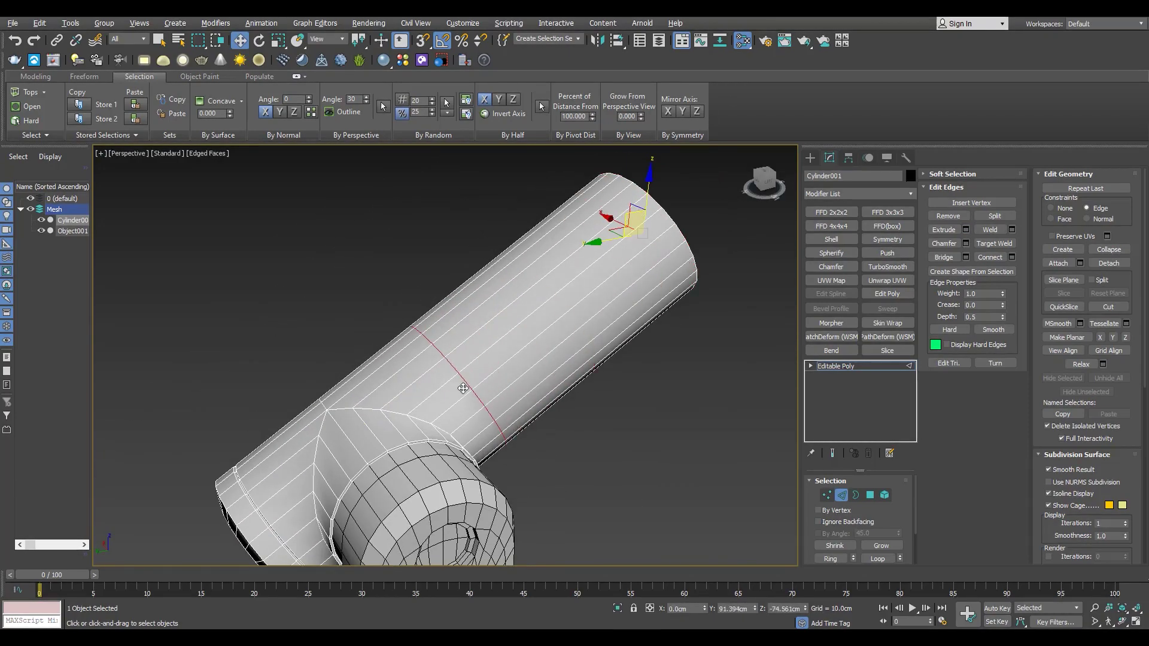
pyautogui.moveTo(456, 396)
pyautogui.keyDown('alt'); pyautogui.mouseDown(button='middle')
pyautogui.moveTo(354, 326)
pyautogui.moveTo(423, 359)
pyautogui.moveTo(462, 403)
pyautogui.moveTo(577, 458)
pyautogui.mouseUp(button='middle'); pyautogui.keyUp('alt')
pyautogui.press('t')
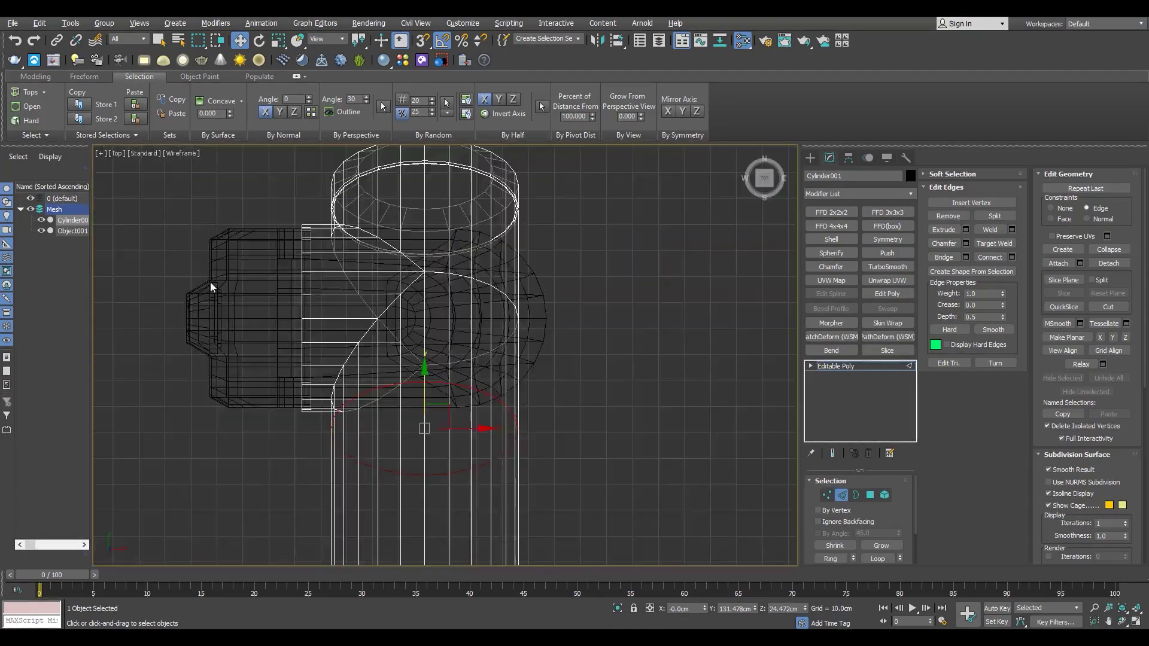
pyautogui.press('F3')
pyautogui.press('l')
pyautogui.press('z')
pyautogui.scroll(-3, 392, 412)
pyautogui.hotkey('alt', 'w')
pyautogui.middleClick(538, 413)
pyautogui.hotkey('alt', 'w')
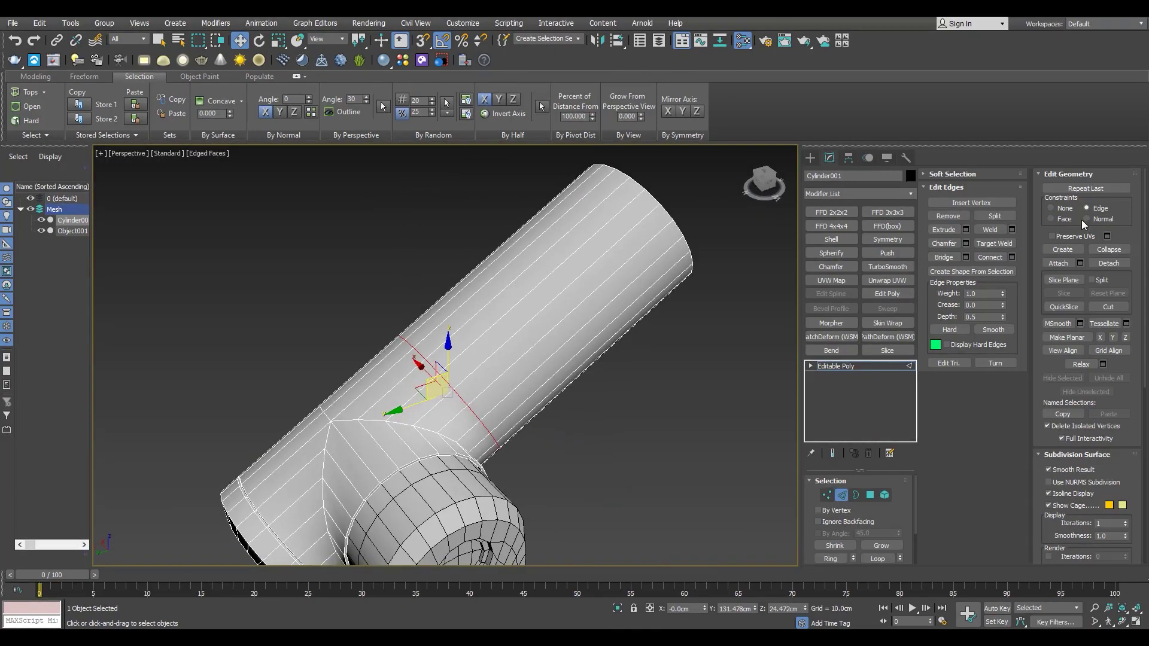
# Step: Extrude the edge loop beyond the branch junction inward as a narrow groove around the pipe
pyautogui.click(965, 230)
pyautogui.scroll(3, 459, 403)
pyautogui.scroll(-5, 450, 396)
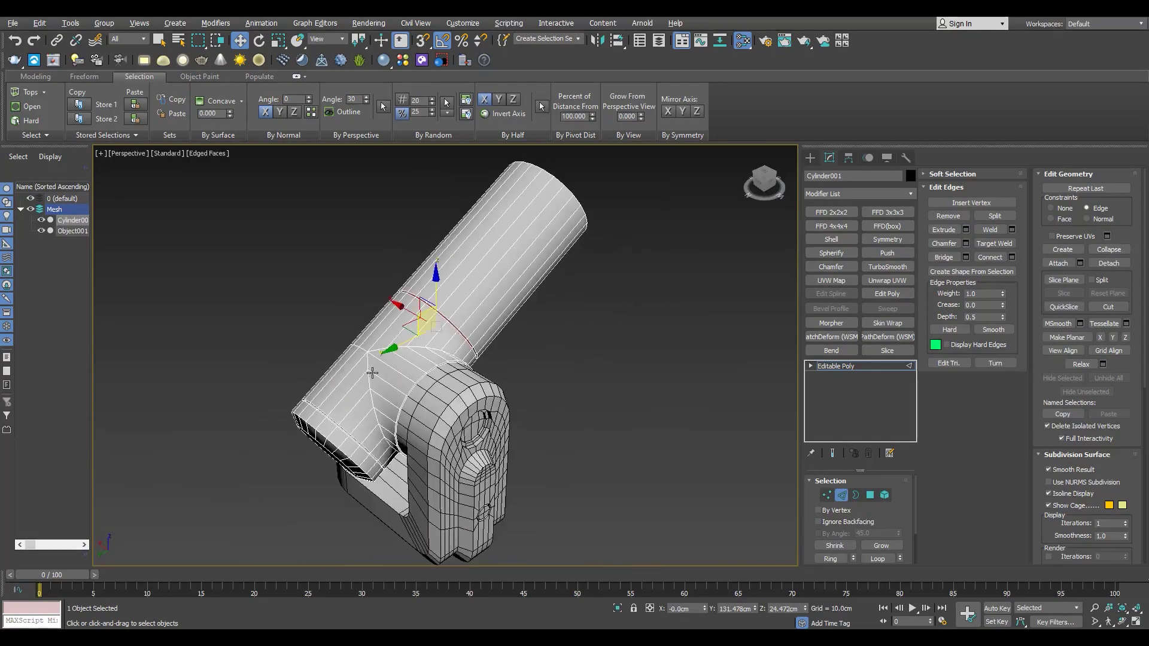
pyautogui.keyDown('alt'); pyautogui.moveTo(455, 392); pyautogui.dragTo(471, 375, button='middle'); pyautogui.keyUp('alt')
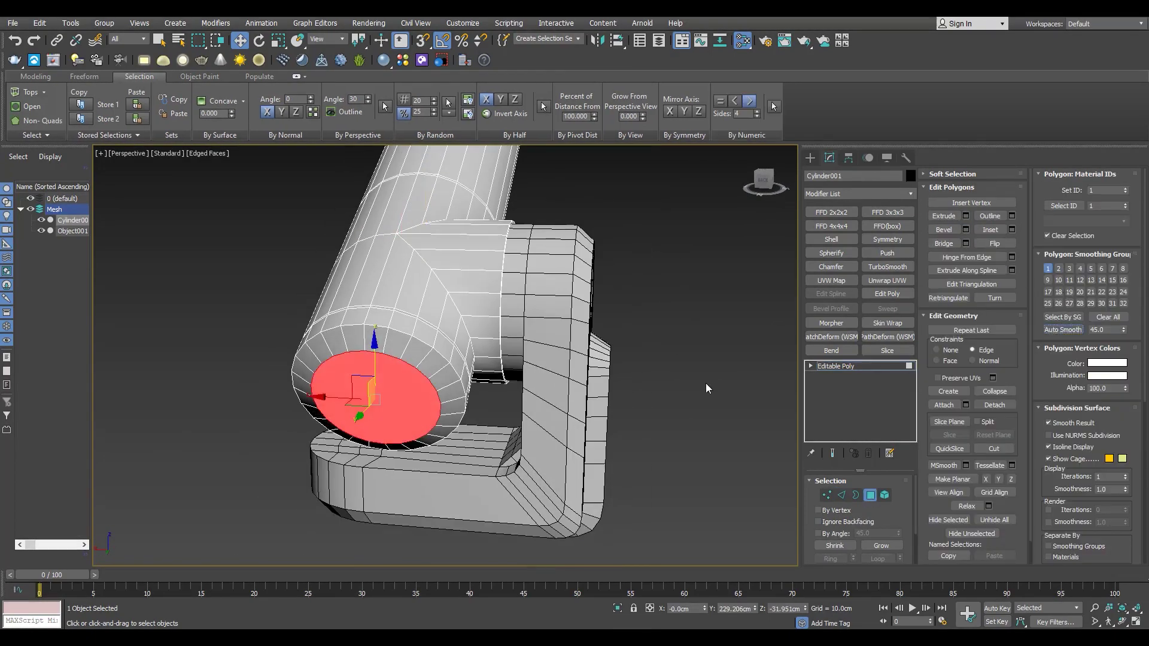
pyautogui.scroll(-4, 441, 302)
pyautogui.keyDown('alt'); pyautogui.moveTo(441, 302); pyautogui.dragTo(387, 339, button='middle'); pyautogui.keyUp('alt')
pyautogui.scroll(6, 483, 269)
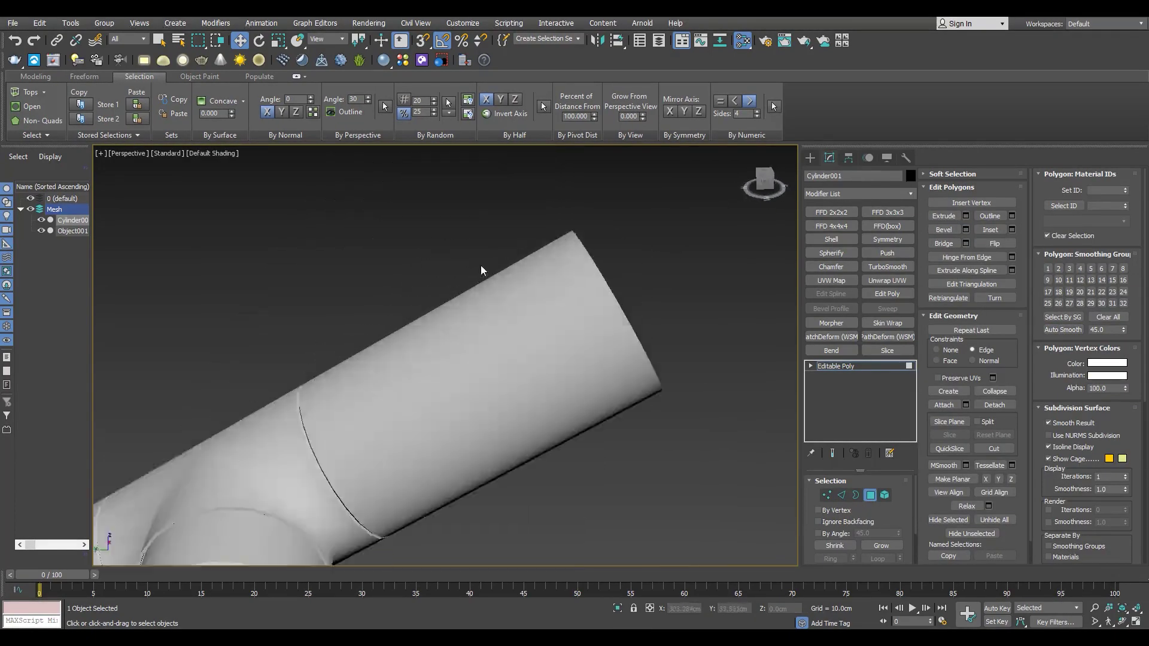
# Step: Add an edge loop around the pipe close to its spoked end and extrude it inward as a groove
pyautogui.hotkey('alt', '1')
pyautogui.click(649, 286)
pyautogui.press('2')
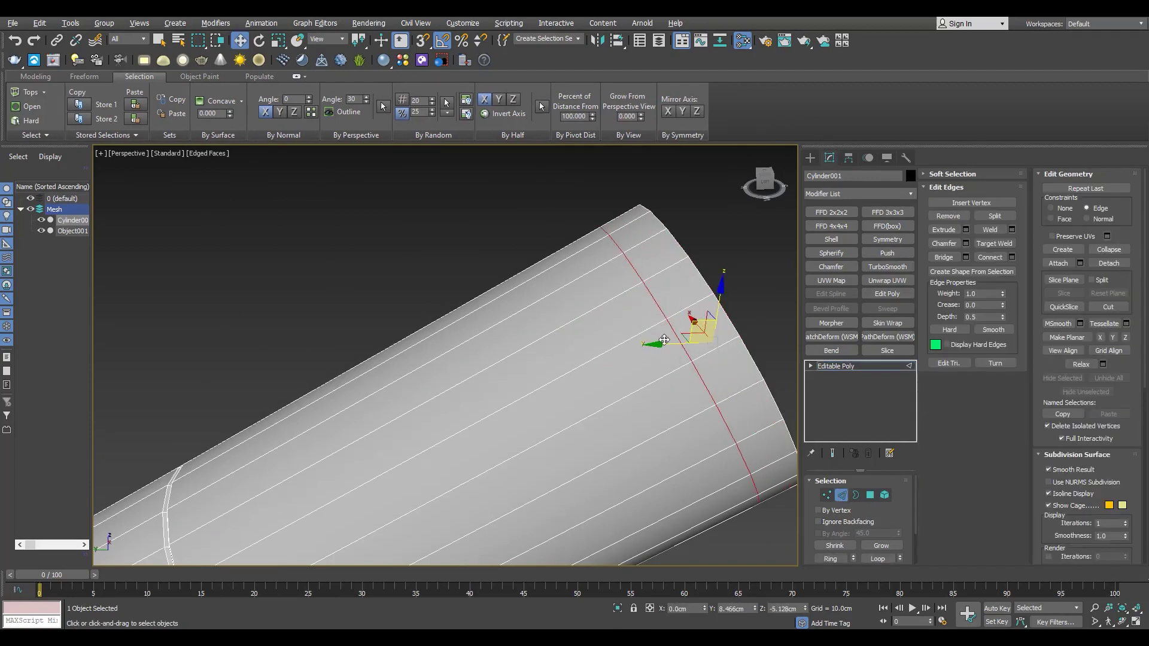
pyautogui.click(452, 397)
pyautogui.scroll(-6, 478, 269)
pyautogui.keyDown('alt'); pyautogui.moveTo(478, 329); pyautogui.dragTo(474, 336, button='middle'); pyautogui.keyUp('alt')
pyautogui.scroll(6, 475, 336)
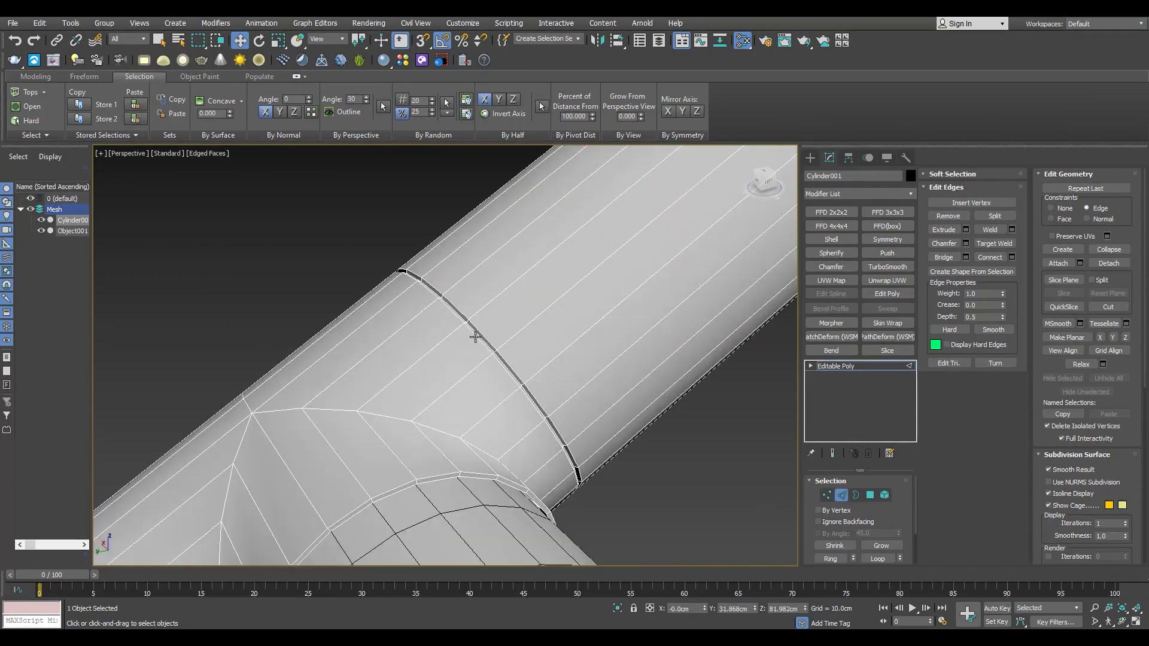
pyautogui.scroll(-6, 475, 336)
pyautogui.scroll(6, 521, 278)
pyautogui.press('F4')
pyautogui.press('F4')
pyautogui.scroll(-3, 579, 247)
pyautogui.keyDown('alt'); pyautogui.moveTo(579, 248); pyautogui.dragTo(527, 251, button='middle'); pyautogui.keyUp('alt')
pyautogui.scroll(5, 578, 239)
# Step: Select the inner wall faces of the spoke openings, convert them to border edges and chamfer those edges narrowly
pyautogui.press('4')
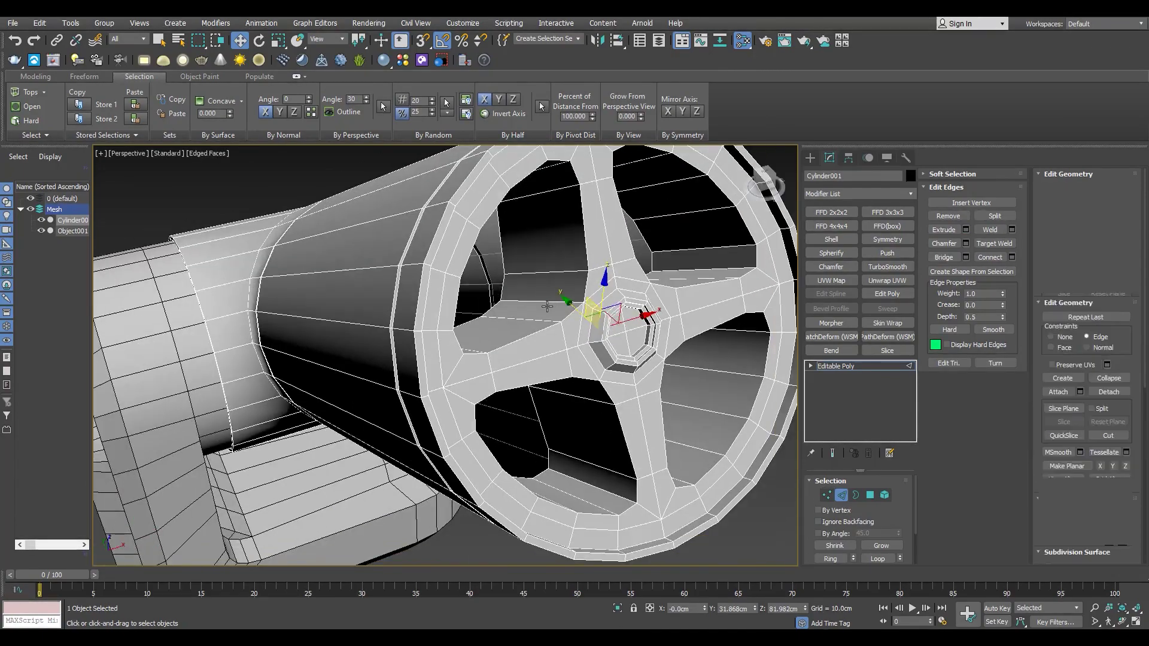
pyautogui.keyDown('ctrl'); pyautogui.click(732, 422); pyautogui.keyUp('ctrl')
pyautogui.keyDown('shift'); pyautogui.click(733, 411); pyautogui.keyUp('shift')
pyautogui.keyDown('alt'); pyautogui.moveTo(733, 383); pyautogui.dragTo(649, 317, button='middle'); pyautogui.keyUp('alt')
pyautogui.keyDown('ctrl'); pyautogui.click(628, 284); pyautogui.keyUp('ctrl')
pyautogui.keyDown('shift'); pyautogui.click(615, 262); pyautogui.keyUp('shift')
pyautogui.keyDown('alt'); pyautogui.moveTo(622, 266); pyautogui.dragTo(632, 290, button='middle'); pyautogui.keyUp('alt')
pyautogui.keyDown('shift'); pyautogui.click(842, 495); pyautogui.keyUp('shift')
pyautogui.keyDown('alt'); pyautogui.moveTo(640, 353); pyautogui.dragTo(652, 313, button='middle'); pyautogui.keyUp('alt')
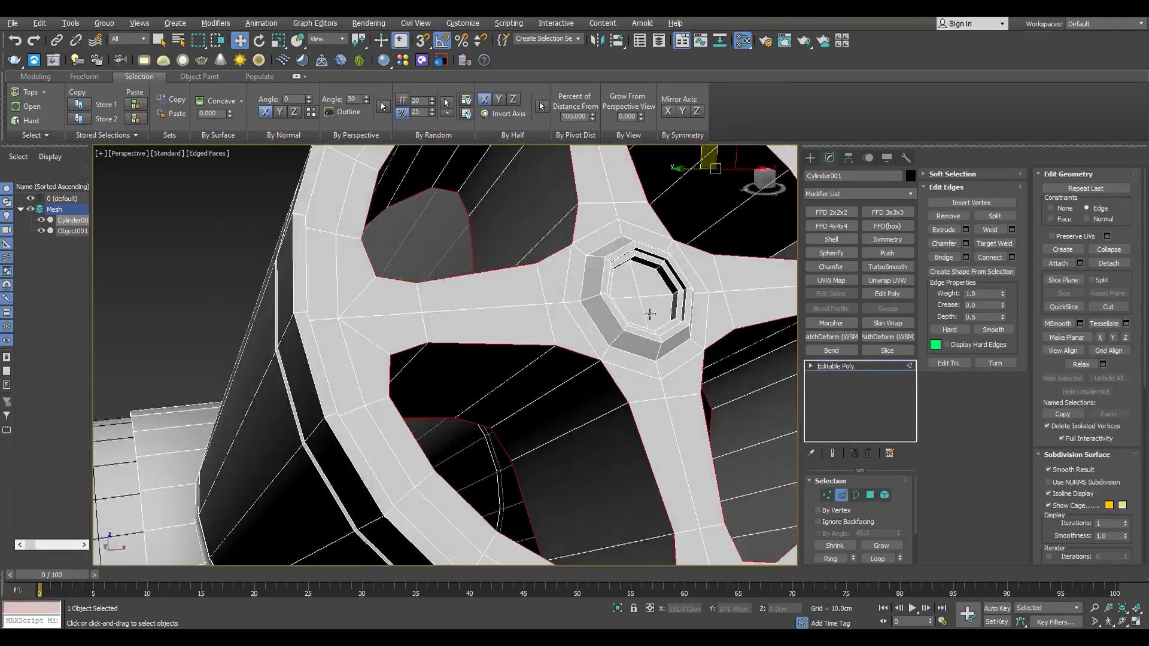
pyautogui.scroll(-5, 532, 347)
pyautogui.scroll(5, 608, 257)
pyautogui.keyDown('alt'); pyautogui.moveTo(591, 433); pyautogui.dragTo(599, 457, button='middle'); pyautogui.keyUp('alt')
pyautogui.click(965, 244)
pyautogui.scroll(4, 508, 426)
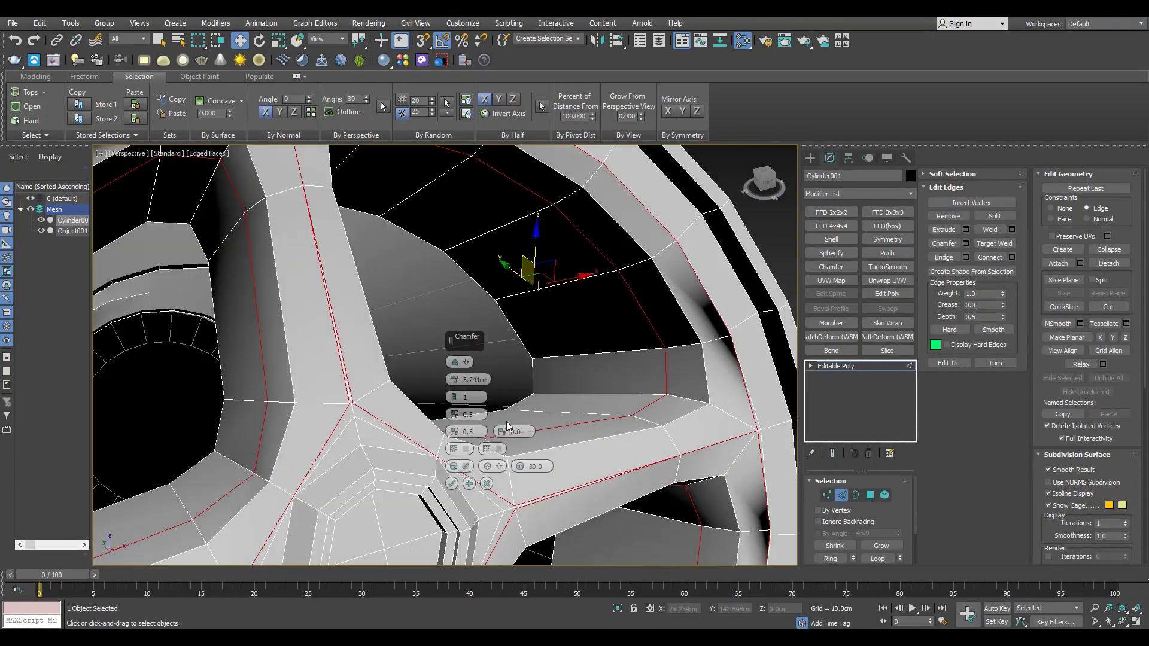
pyautogui.click(451, 483)
pyautogui.scroll(-4, 436, 441)
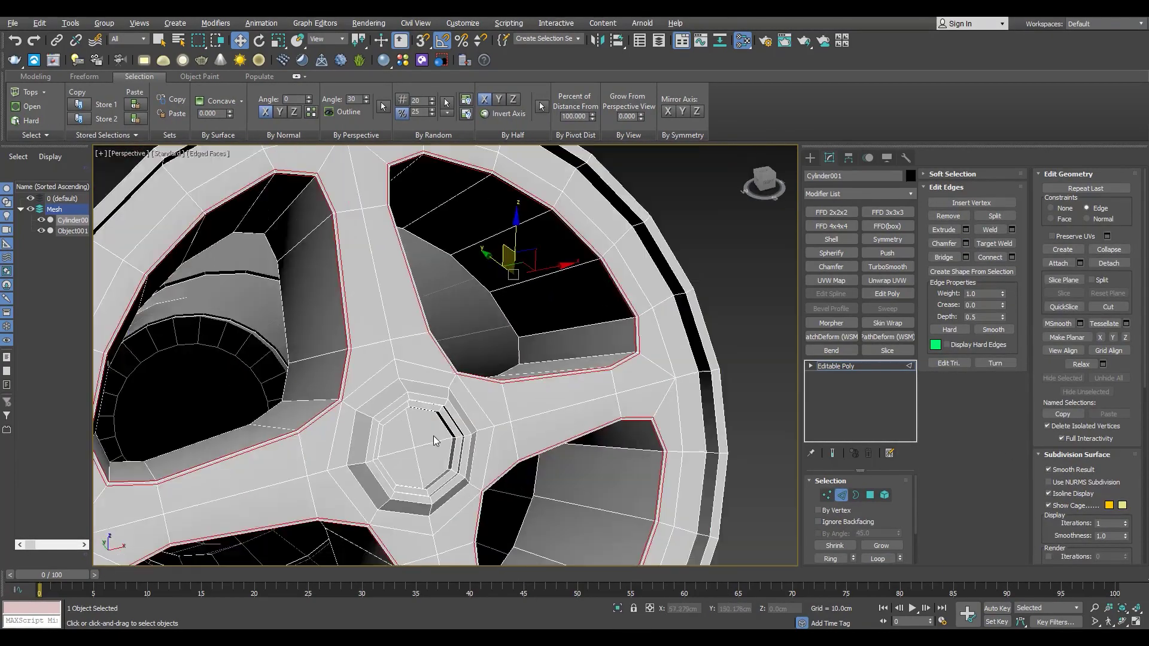
# Step: Select the concentric octagonal edge loops of the central hub and chamfer them by 0.085 cm
pyautogui.scroll(6, 470, 461)
pyautogui.doubleClick(471, 470)
pyautogui.keyDown('alt'); pyautogui.moveTo(436, 441); pyautogui.dragTo(409, 439, button='middle'); pyautogui.keyUp('alt')
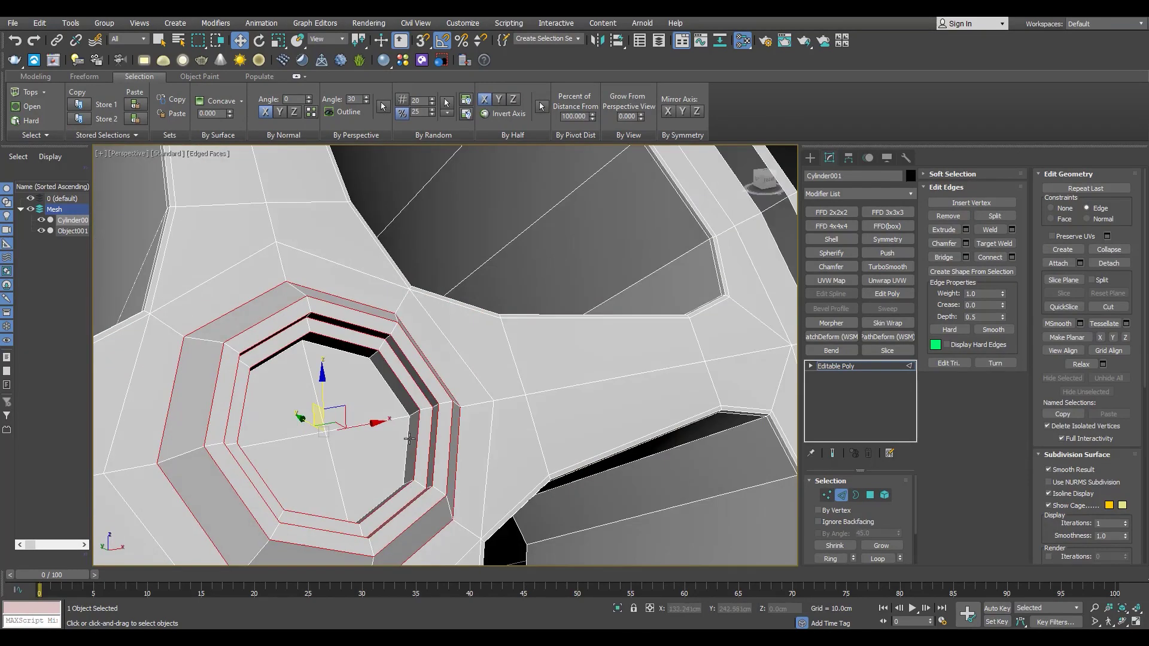
pyautogui.keyDown('alt'); pyautogui.moveTo(323, 348); pyautogui.dragTo(346, 444, button='middle'); pyautogui.keyUp('alt')
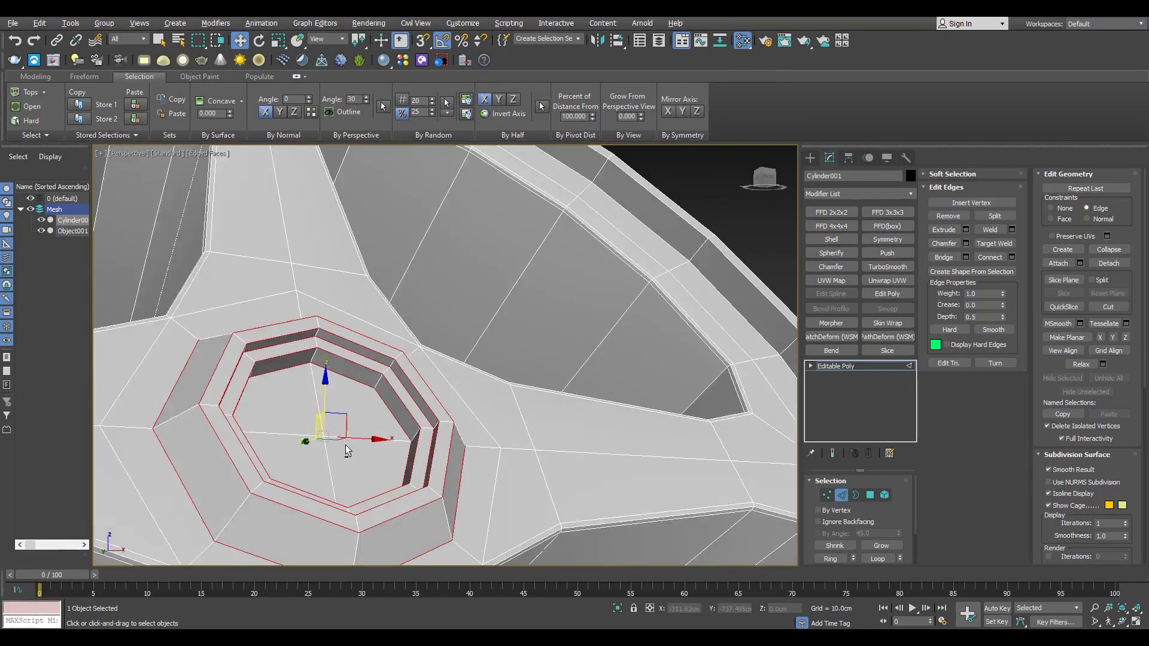
pyautogui.scroll(5, 383, 429)
pyautogui.click(932, 243)
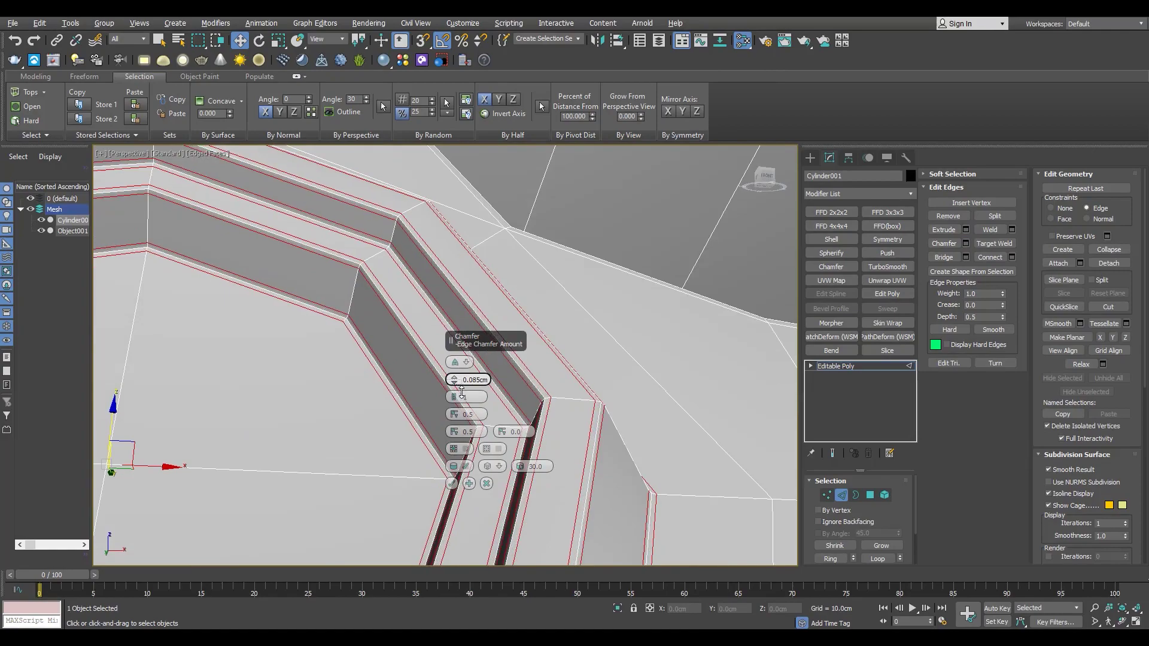
pyautogui.click(452, 483)
pyautogui.scroll(-8, 451, 484)
# Step: Select the edge loops on the outer rim of the spoked pipe end and chamfer them
pyautogui.keyDown('alt'); pyautogui.moveTo(455, 479); pyautogui.dragTo(573, 412, button='middle'); pyautogui.keyUp('alt')
pyautogui.scroll(5, 581, 409)
pyautogui.doubleClick(648, 402)
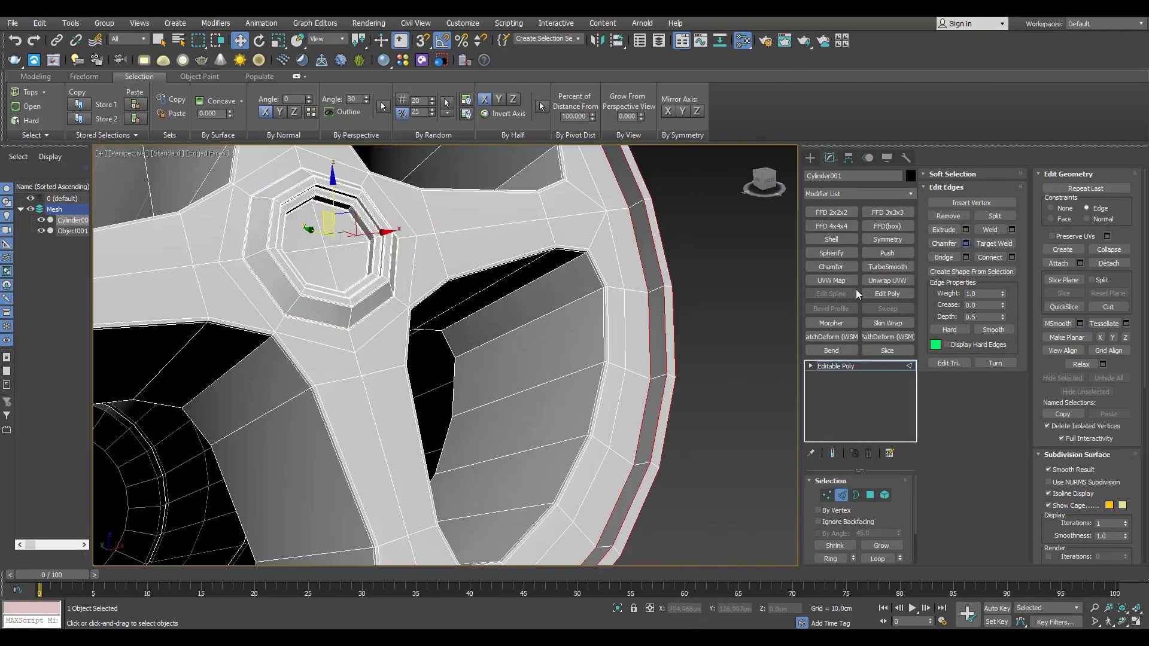
pyautogui.scroll(5, 665, 339)
pyautogui.click(452, 483)
pyautogui.scroll(-5, 604, 368)
# Step: Select the groove faces around the tilted pipe, convert them to border edges and chamfer those edges
pyautogui.keyDown('alt'); pyautogui.moveTo(611, 365); pyautogui.dragTo(377, 341, button='middle'); pyautogui.keyUp('alt')
pyautogui.scroll(4, 373, 313)
pyautogui.scroll(3, 462, 312)
pyautogui.doubleClick(461, 314)
pyautogui.scroll(-5, 461, 314)
pyautogui.scroll(4, 370, 346)
pyautogui.click(370, 347)
pyautogui.keyDown('ctrl'); pyautogui.click(870, 495); pyautogui.keyUp('ctrl')
pyautogui.keyDown('shift'); pyautogui.click(841, 494); pyautogui.keyUp('shift')
pyautogui.scroll(3, 566, 340)
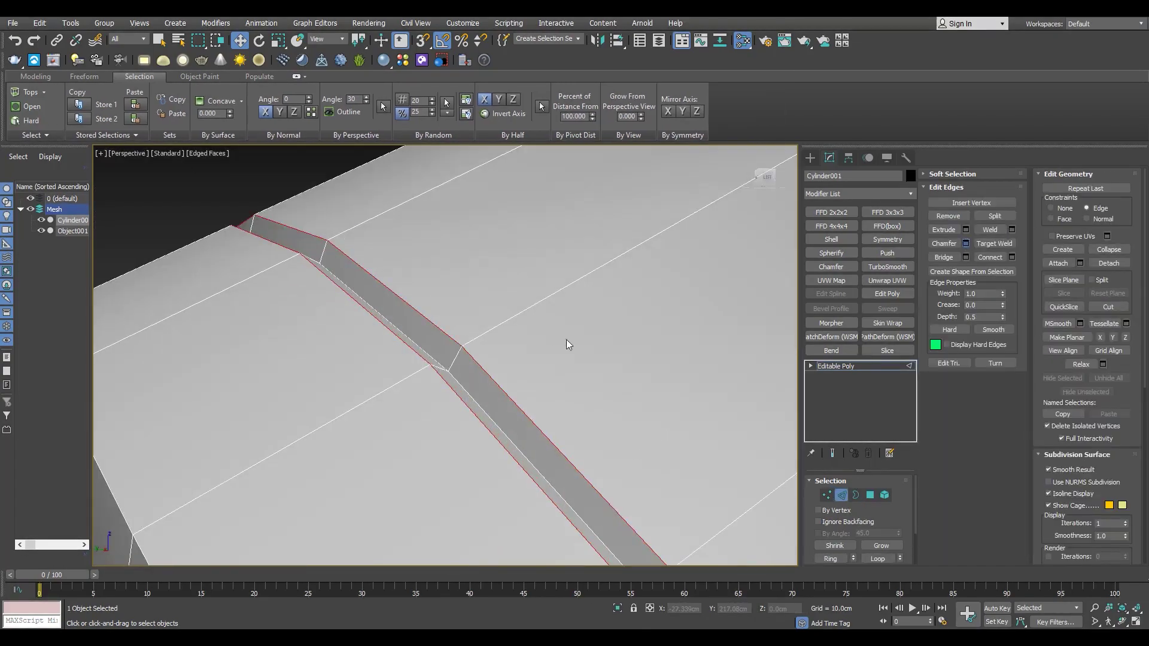
pyautogui.click(452, 483)
pyautogui.scroll(-6, 452, 484)
# Step: Select the branch faces, convert them to border edges, isolate the fitting and chamfer the selected edges
pyautogui.keyDown('alt'); pyautogui.moveTo(413, 377); pyautogui.dragTo(636, 447, button='middle'); pyautogui.keyUp('alt')
pyautogui.scroll(3, 636, 446)
pyautogui.press('4')
pyautogui.click(670, 401)
pyautogui.keyDown('shift'); pyautogui.click(676, 467); pyautogui.keyUp('shift')
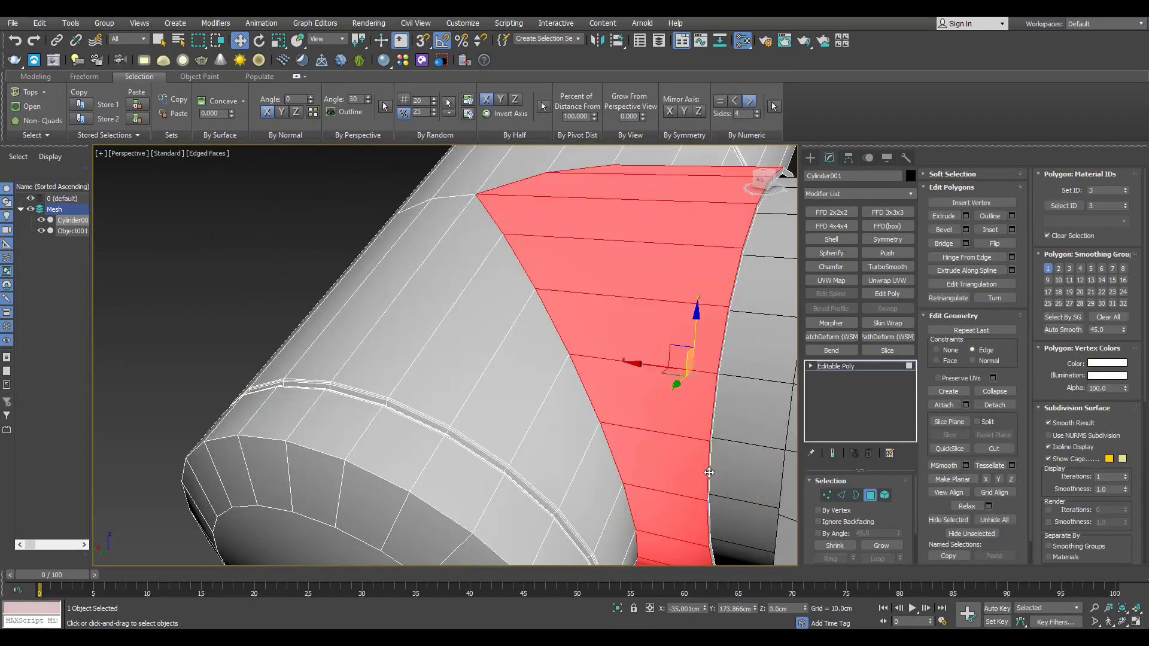
pyautogui.keyDown('shift'); pyautogui.click(841, 495); pyautogui.keyUp('shift')
pyautogui.hotkey('alt', 'q')
pyautogui.keyDown('alt'); pyautogui.moveTo(683, 397); pyautogui.dragTo(580, 376, button='middle'); pyautogui.keyUp('alt')
pyautogui.scroll(5, 592, 323)
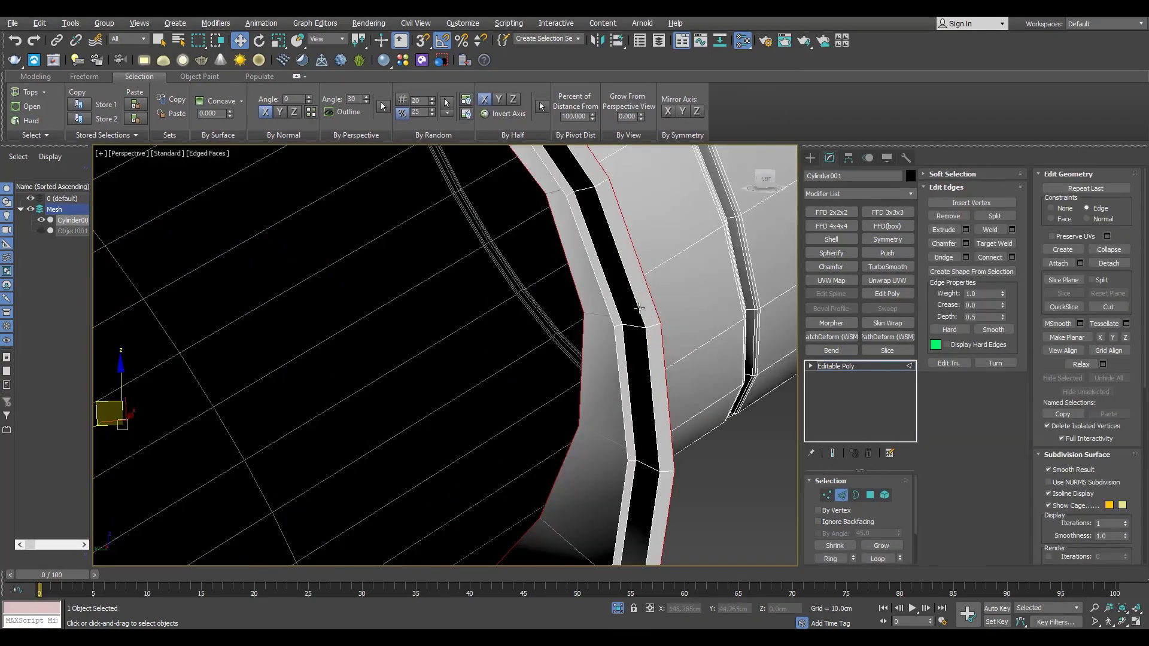
pyautogui.click(965, 243)
pyautogui.moveTo(611, 399); pyautogui.dragTo(601, 400)
pyautogui.scroll(-6, 604, 400)
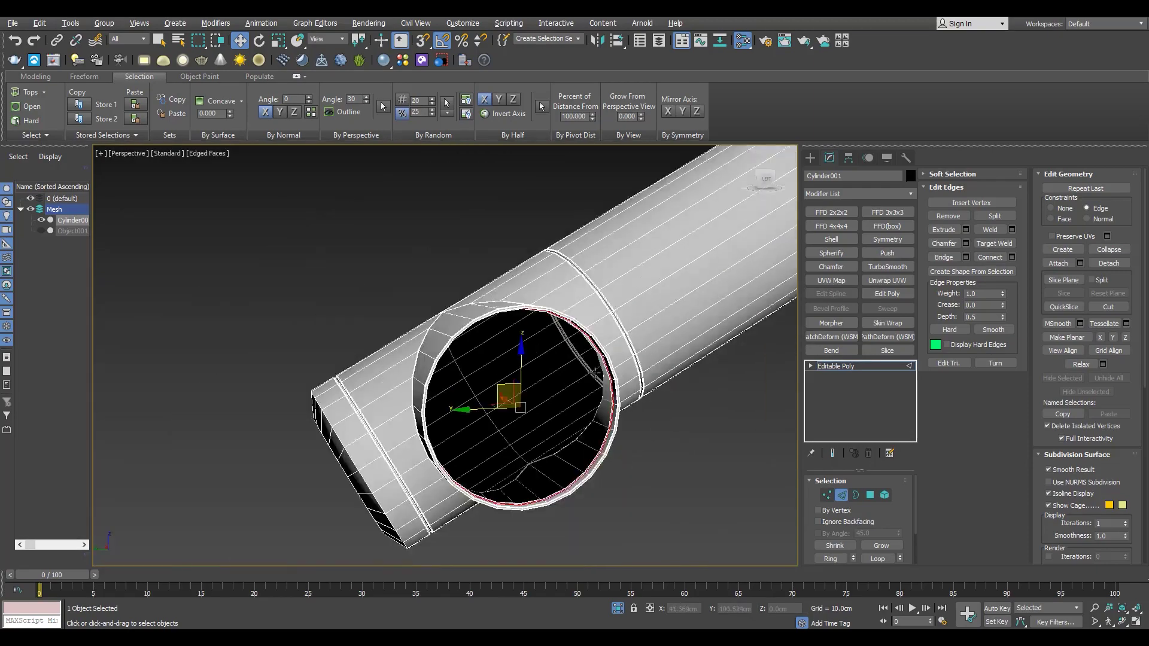
pyautogui.keyDown('alt'); pyautogui.moveTo(605, 400); pyautogui.dragTo(666, 366, button='middle'); pyautogui.keyUp('alt')
pyautogui.scroll(6, 667, 366)
# Step: Preview the isolated fitting with TurboSmooth at 2 iterations, inspect the groove shading and remove the modifier
pyautogui.click(849, 366)
pyautogui.press('F4')
pyautogui.click(887, 266)
pyautogui.scroll(-5, 503, 380)
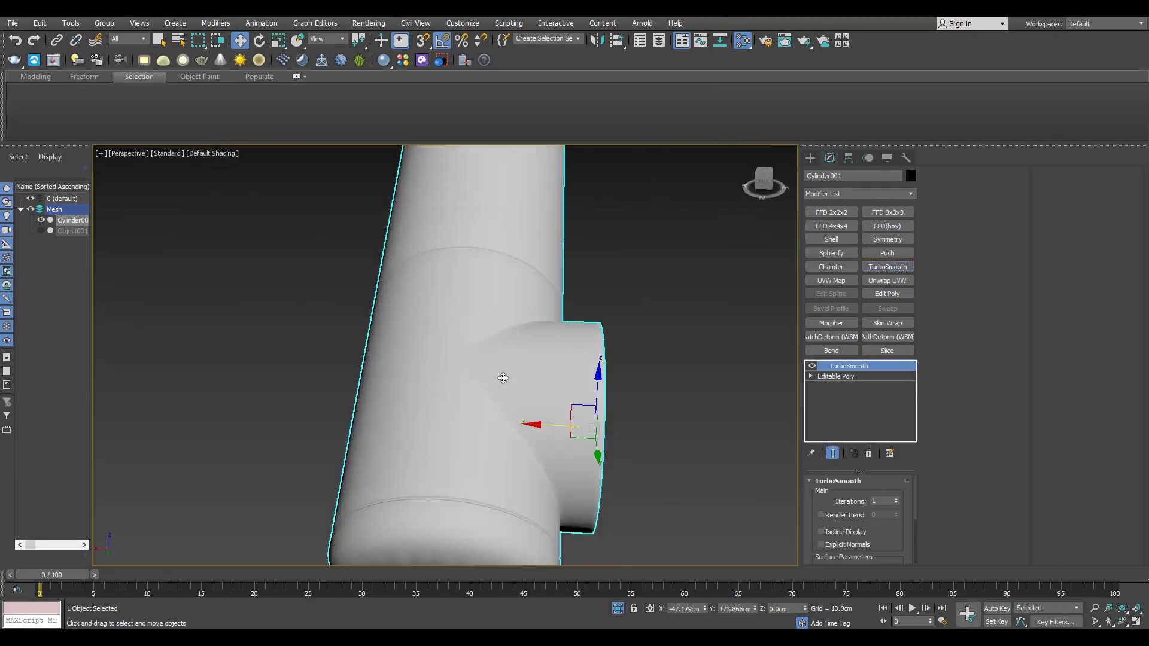
pyautogui.keyDown('alt'); pyautogui.moveTo(503, 379); pyautogui.dragTo(515, 335, button='middle'); pyautogui.keyUp('alt')
pyautogui.scroll(6, 547, 265)
pyautogui.scroll(-3, 547, 266)
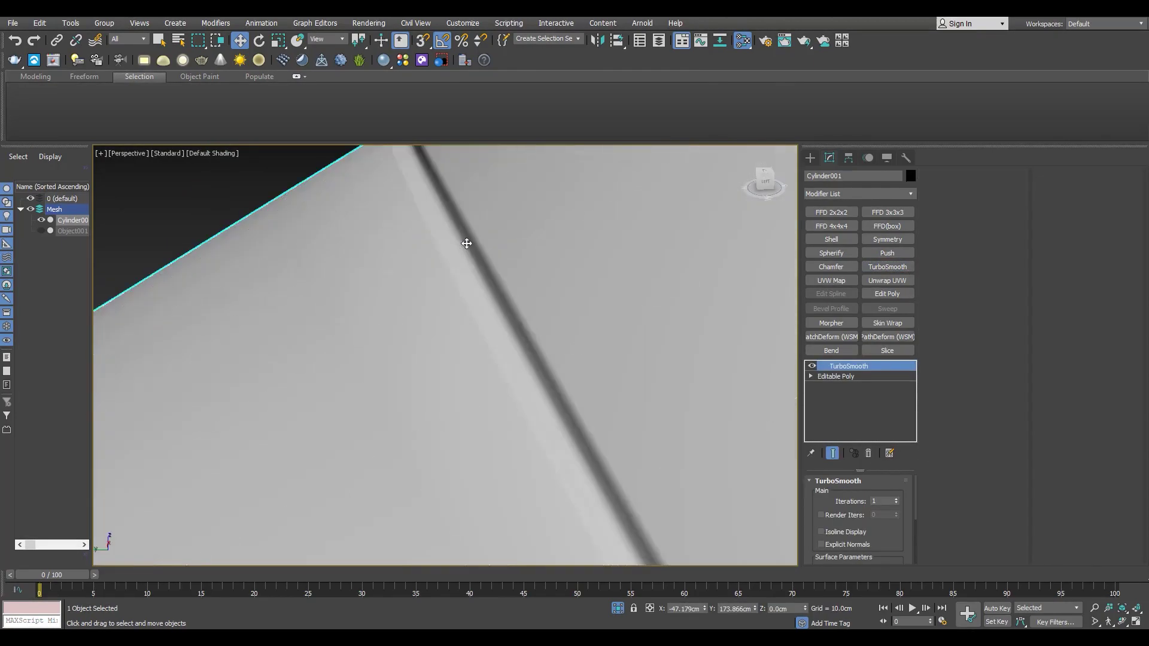
pyautogui.press('F4')
pyautogui.click(896, 499)
pyautogui.press('F4')
pyautogui.scroll(5, 491, 252)
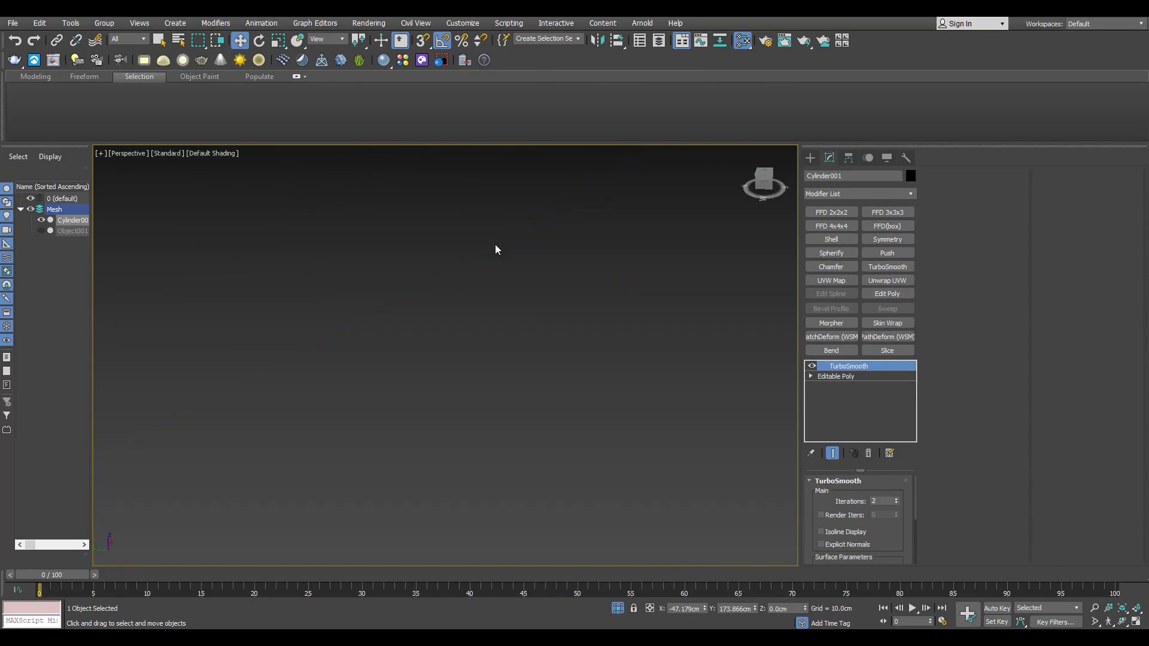
pyautogui.scroll(-3, 494, 244)
pyautogui.press('F4')
pyautogui.click(868, 453)
# Step: Add supporting edge loops around the tilted pipe between the branch junction and the grooves
pyautogui.scroll(-3, 541, 287)
pyautogui.keyDown('alt'); pyautogui.moveTo(541, 287); pyautogui.dragTo(532, 325, button='middle'); pyautogui.keyUp('alt')
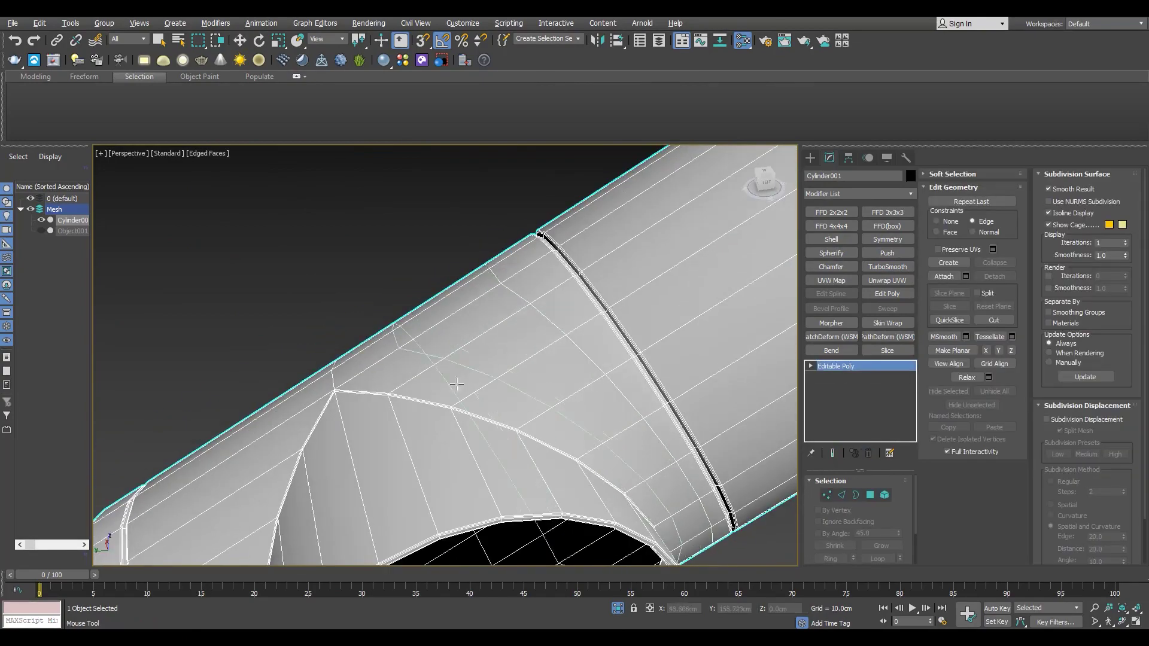
pyautogui.scroll(-3, 407, 353)
pyautogui.keyDown('alt'); pyautogui.moveTo(407, 353); pyautogui.dragTo(464, 335, button='middle'); pyautogui.keyUp('alt')
pyautogui.moveTo(386, 421); pyautogui.dragTo(446, 269, button='middle')
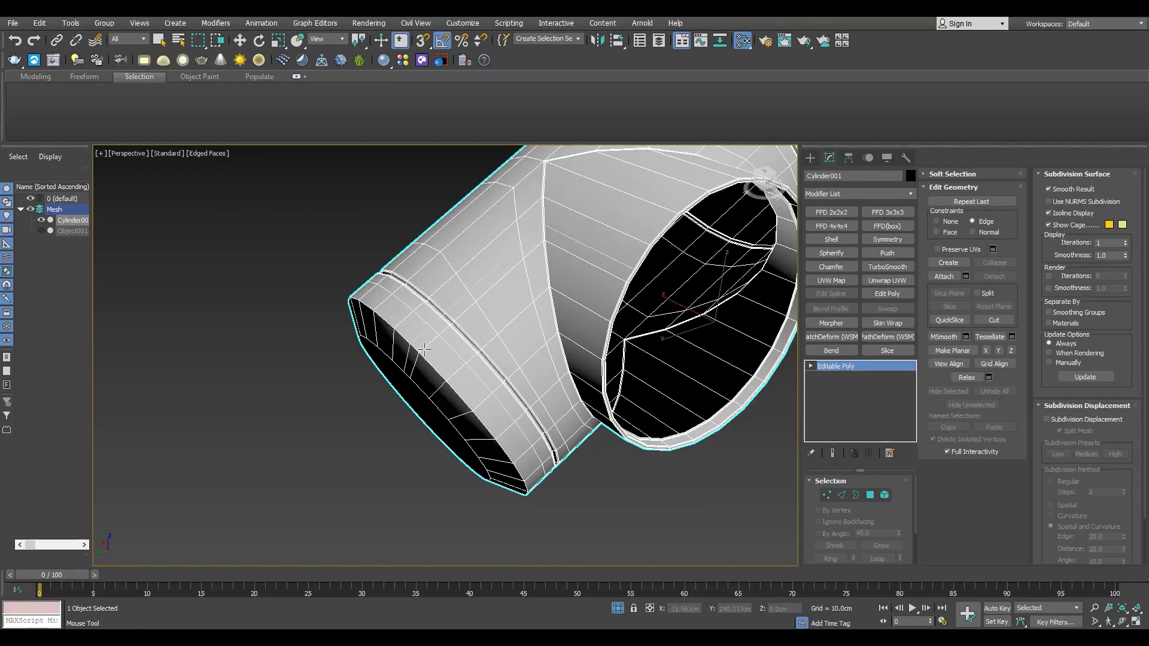
# Step: Convert the ring of faces at the pipe's short end to border edges and chamfer both circular edges
pyautogui.keyDown('alt'); pyautogui.moveTo(425, 349); pyautogui.dragTo(523, 277, button='middle'); pyautogui.keyUp('alt')
pyautogui.press('4')
pyautogui.keyDown('shift'); pyautogui.click(840, 496); pyautogui.keyUp('shift')
pyautogui.scroll(4, 572, 292)
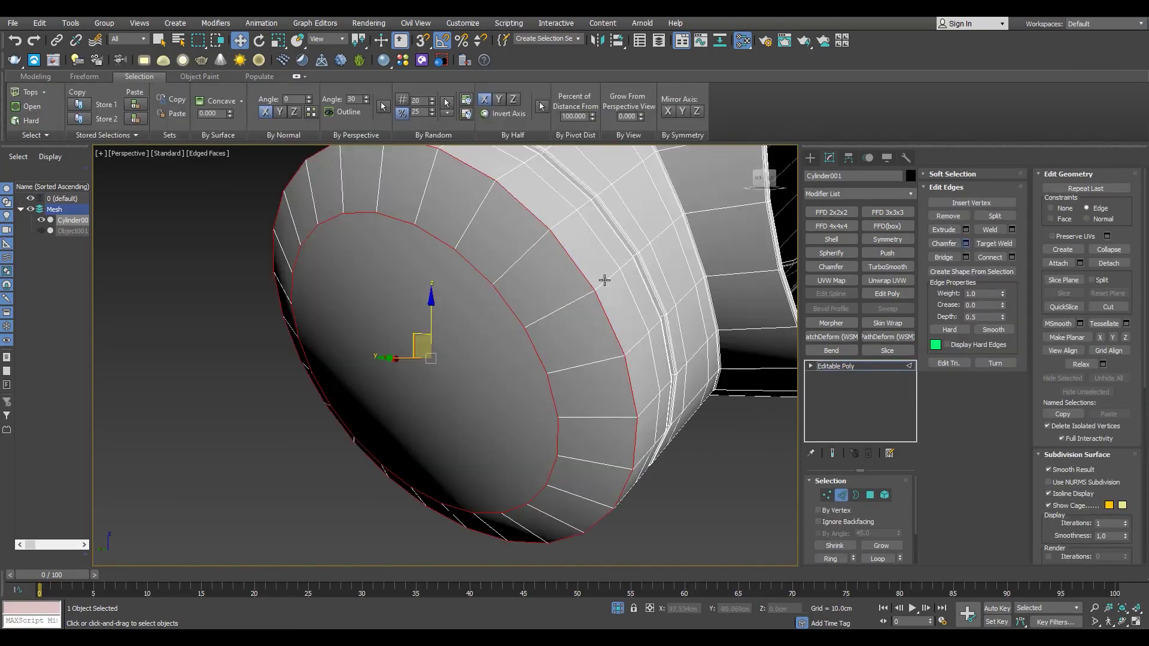
pyautogui.scroll(4, 527, 371)
pyautogui.click(451, 482)
pyautogui.scroll(-7, 442, 347)
# Step: Delete the circular cap face at the pipe's short end
pyautogui.keyDown('alt'); pyautogui.moveTo(436, 344); pyautogui.dragTo(478, 359, button='middle'); pyautogui.keyUp('alt')
pyautogui.press('4')
pyautogui.click(476, 362)
pyautogui.press('Delete')
pyautogui.press('3')
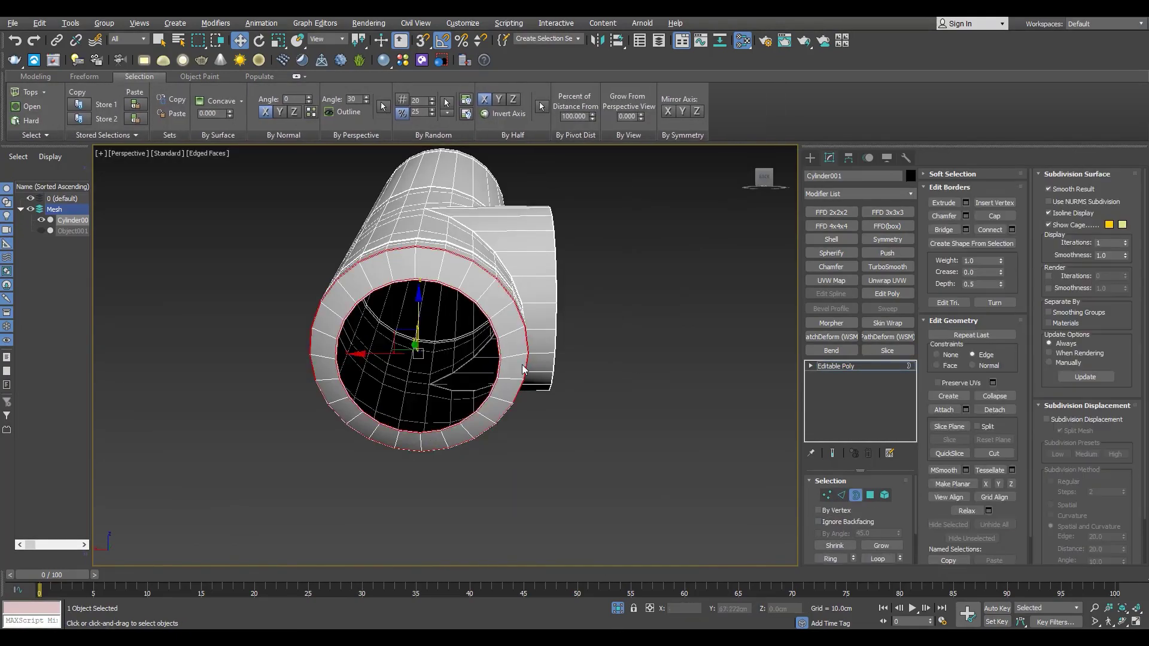
# Step: Select opposite edges of the short end's open border and bridge them across the opening
pyautogui.press('F3')
pyautogui.press('2')
pyautogui.scroll(-3, 414, 425)
pyautogui.scroll(6, 419, 359)
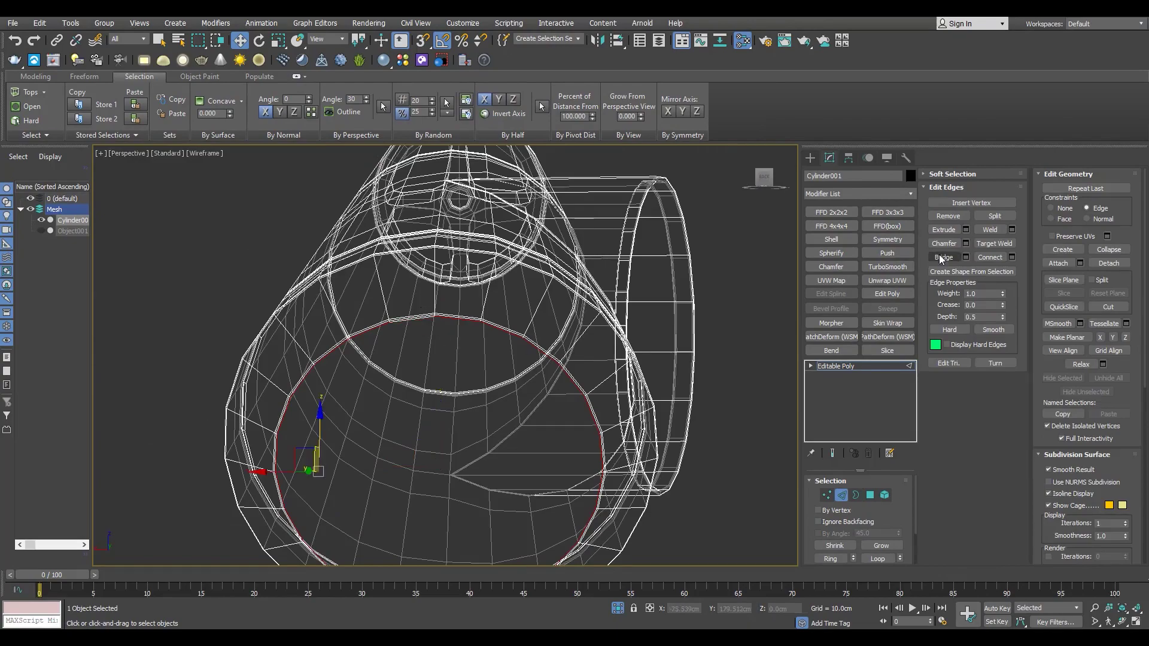
pyautogui.click(941, 259)
pyautogui.moveTo(470, 431); pyautogui.dragTo(505, 359, button='middle')
pyautogui.press('F3')
pyautogui.hotkey('ctrl', 'z')
pyautogui.click(943, 258)
pyautogui.scroll(3, 361, 293)
pyautogui.keyDown('alt'); pyautogui.moveTo(474, 249); pyautogui.dragTo(384, 328, button='middle'); pyautogui.keyUp('alt')
pyautogui.scroll(-6, 361, 292)
pyautogui.scroll(-3, 385, 328)
# Step: Leave sub-object editing and check the spoked end and whole fitting with a temporary two-iteration TurboSmooth
pyautogui.click(846, 366)
pyautogui.press('F4')
pyautogui.scroll(6, 622, 335)
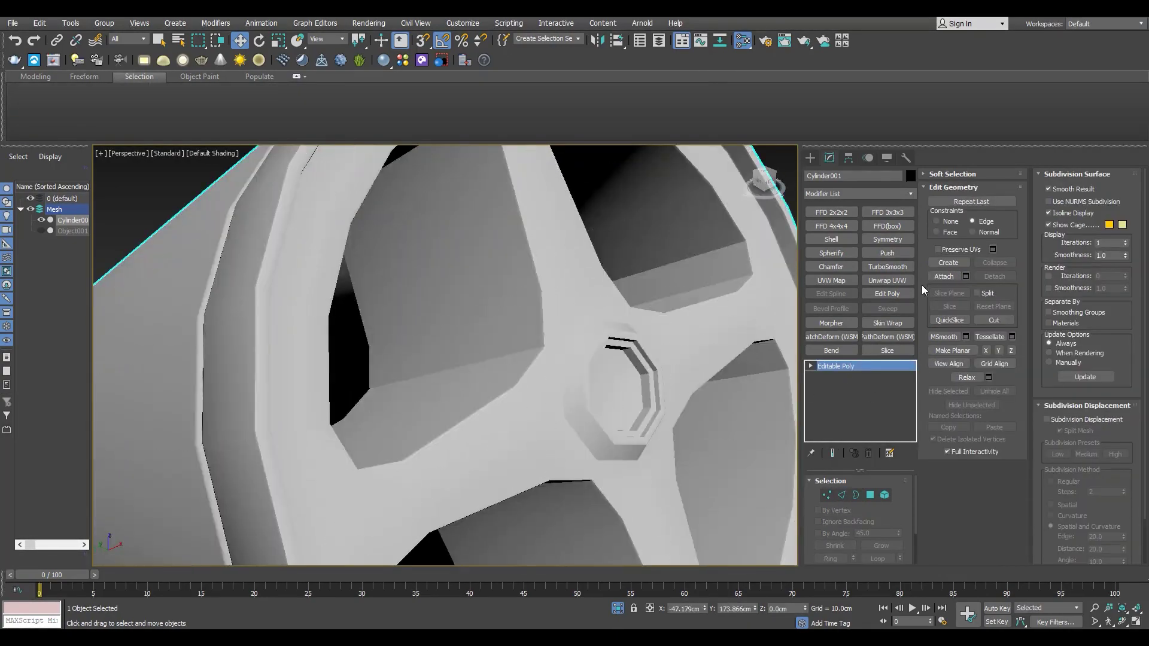
pyautogui.click(887, 267)
pyautogui.click(896, 499)
pyautogui.scroll(-6, 546, 375)
pyautogui.moveTo(546, 374)
pyautogui.keyDown('alt'); pyautogui.mouseDown(button='middle')
pyautogui.moveTo(579, 371)
pyautogui.moveTo(567, 366)
pyautogui.mouseUp(button='middle'); pyautogui.keyUp('alt')
pyautogui.press('F4')
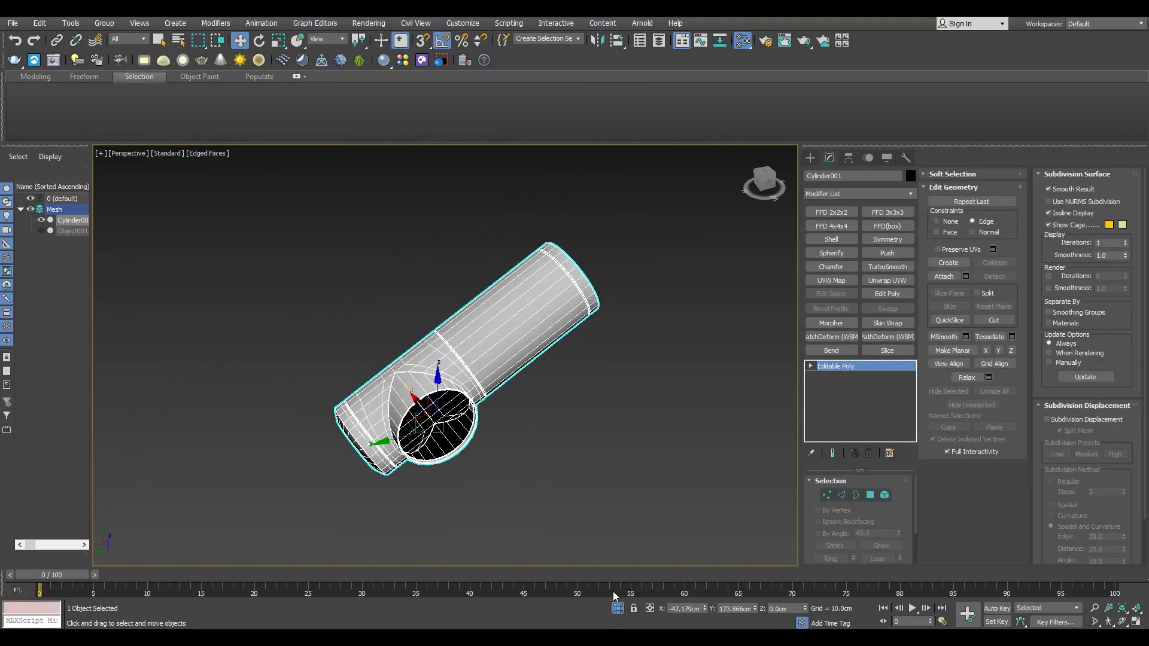
# Step: Isolate the L-shaped bracket, select the band of bevel faces around it and convert the selection to its border edges
pyautogui.keyDown('alt'); pyautogui.moveTo(478, 311); pyautogui.dragTo(527, 301, button='middle'); pyautogui.keyUp('alt')
pyautogui.scroll(5, 528, 301)
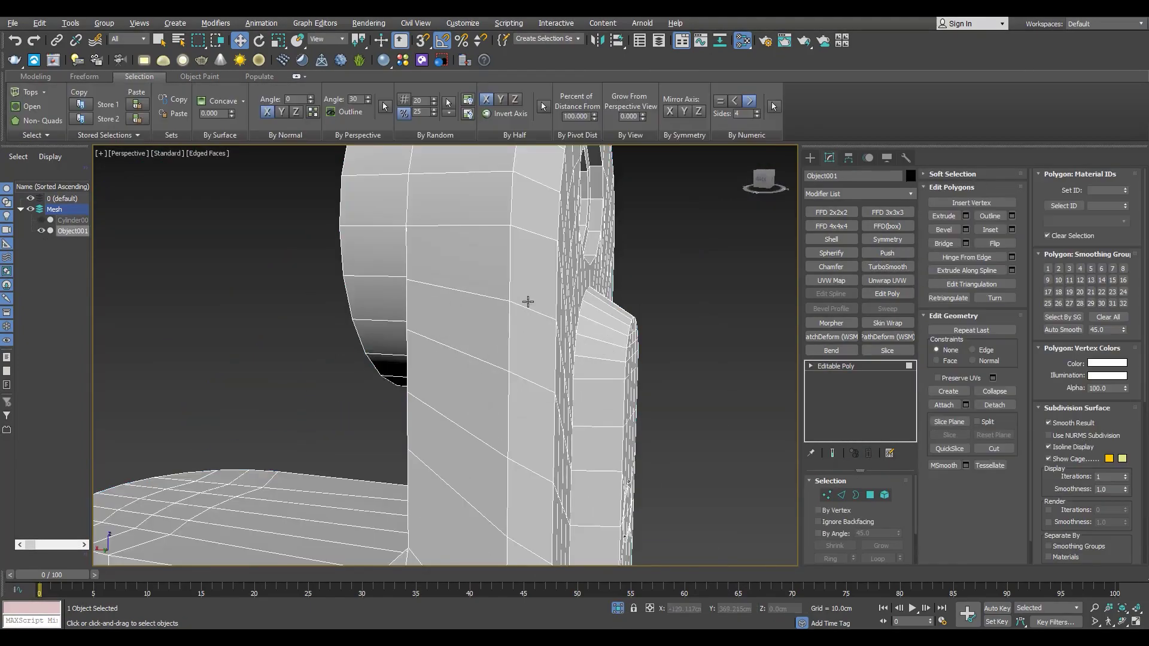
pyautogui.click(527, 301)
pyautogui.keyDown('shift'); pyautogui.click(530, 335); pyautogui.keyUp('shift')
pyautogui.scroll(-5, 529, 335)
pyautogui.moveTo(575, 335)
pyautogui.keyDown('alt'); pyautogui.mouseDown(button='middle')
pyautogui.moveTo(527, 341)
pyautogui.moveTo(568, 335)
pyautogui.moveTo(628, 350)
pyautogui.moveTo(557, 336)
pyautogui.mouseUp(button='middle'); pyautogui.keyUp('alt')
pyautogui.keyDown('shift'); pyautogui.click(841, 495); pyautogui.keyUp('shift')
# Step: Add the remaining outline edge loops of the bracket to the edge selection and chamfer them
pyautogui.scroll(2, 557, 337)
pyautogui.keyDown('ctrl'); pyautogui.doubleClick(556, 258); pyautogui.keyUp('ctrl')
pyautogui.keyDown('alt'); pyautogui.moveTo(556, 258); pyautogui.dragTo(589, 239, button='middle'); pyautogui.keyUp('alt')
pyautogui.keyDown('ctrl'); pyautogui.doubleClick(449, 375); pyautogui.keyUp('ctrl')
pyautogui.keyDown('alt'); pyautogui.moveTo(449, 371); pyautogui.dragTo(491, 377, button='middle'); pyautogui.keyUp('alt')
pyautogui.scroll(4, 359, 326)
pyautogui.scroll(-6, 292, 310)
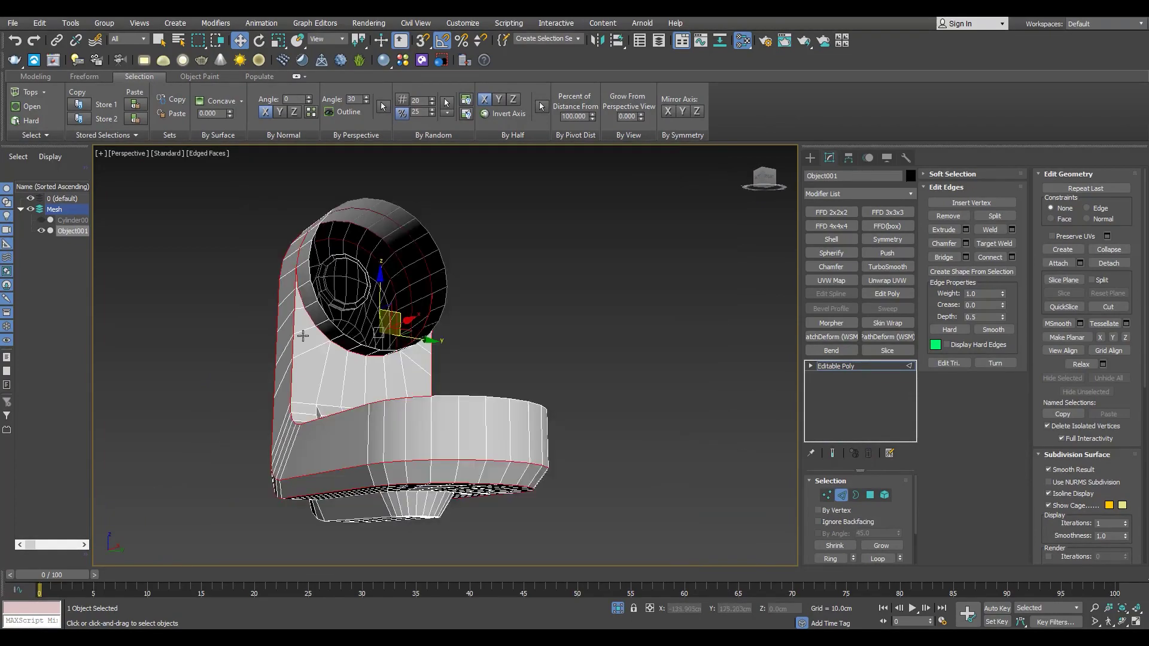
pyautogui.keyDown('alt'); pyautogui.moveTo(302, 333); pyautogui.dragTo(326, 411, button='middle'); pyautogui.keyUp('alt')
pyautogui.keyDown('alt'); pyautogui.moveTo(497, 473); pyautogui.dragTo(471, 252, button='middle'); pyautogui.keyUp('alt')
pyautogui.scroll(4, 467, 408)
pyautogui.click(966, 244)
pyautogui.scroll(2, 472, 381)
pyautogui.click(451, 484)
# Step: Preview the chamfered bracket with a TurboSmooth modifier and inspect the inner corner and upright for shading defects
pyautogui.press('2')
pyautogui.press('F4')
pyautogui.click(898, 267)
pyautogui.keyDown('alt'); pyautogui.moveTo(443, 307); pyautogui.dragTo(506, 310, button='middle'); pyautogui.keyUp('alt')
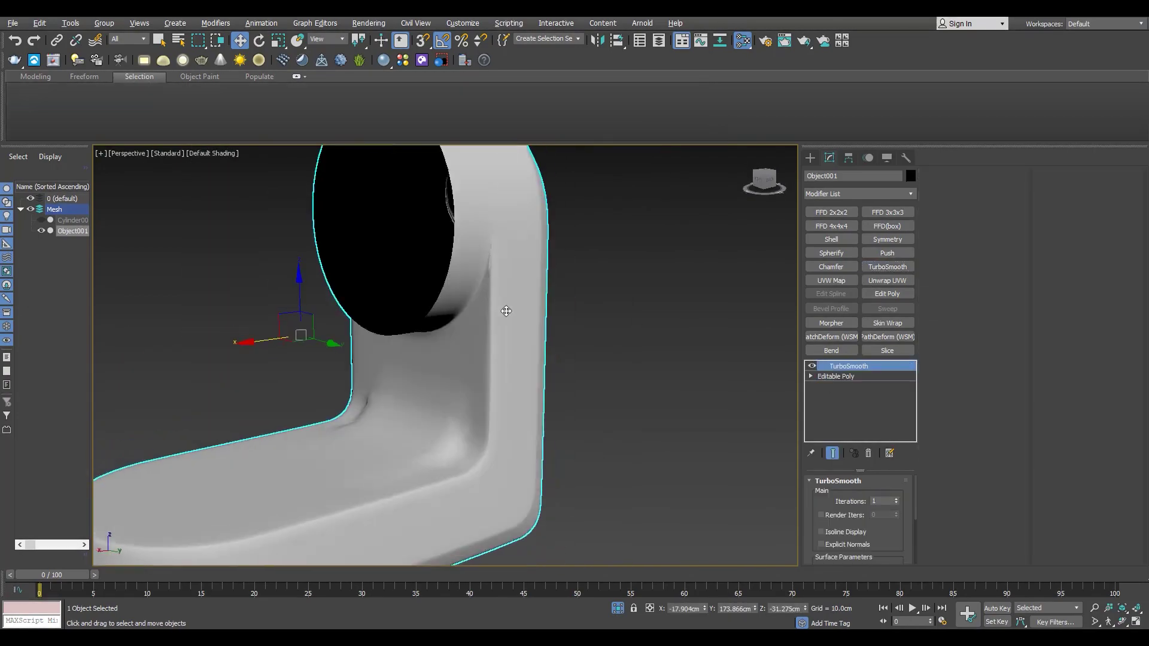
pyautogui.scroll(5, 509, 287)
pyautogui.press('F4')
# Step: Undo back to the bracket's edge selection and chamfer the outline edges again
pyautogui.hotkey('ctrl', 'z')
pyautogui.press('2')
pyautogui.scroll(3, 538, 266)
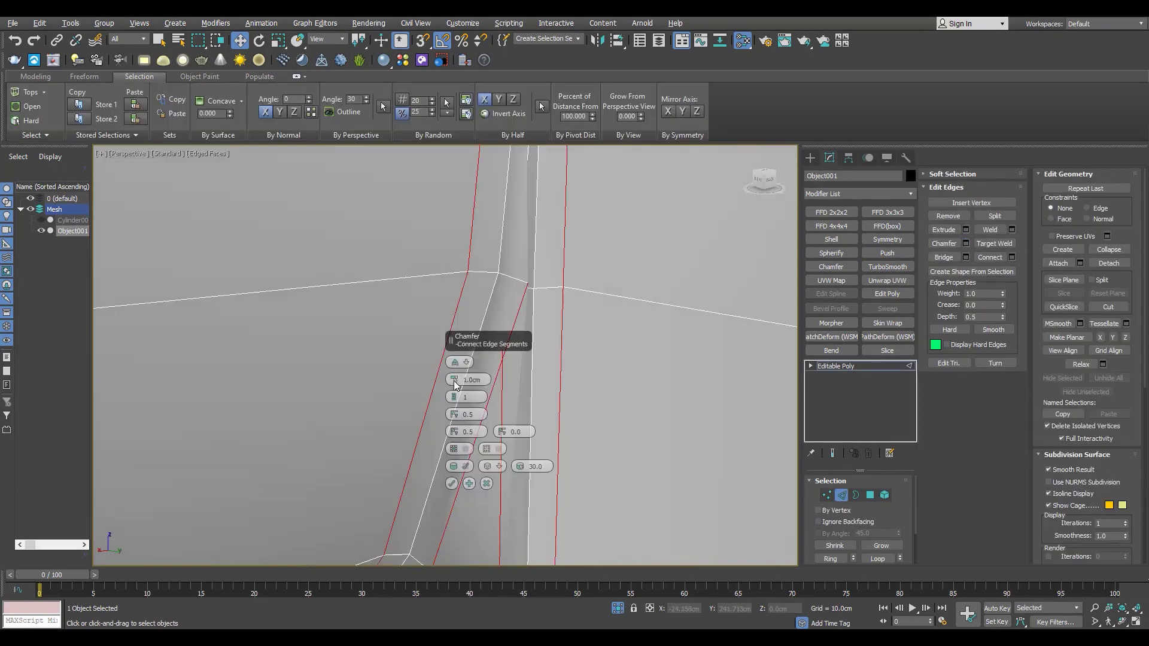
pyautogui.click(452, 484)
pyautogui.scroll(-5, 514, 413)
# Step: Check the ring and upright junction with a temporary two-iteration TurboSmooth, then remove the modifier
pyautogui.click(848, 366)
pyautogui.click(887, 267)
pyautogui.press('F4')
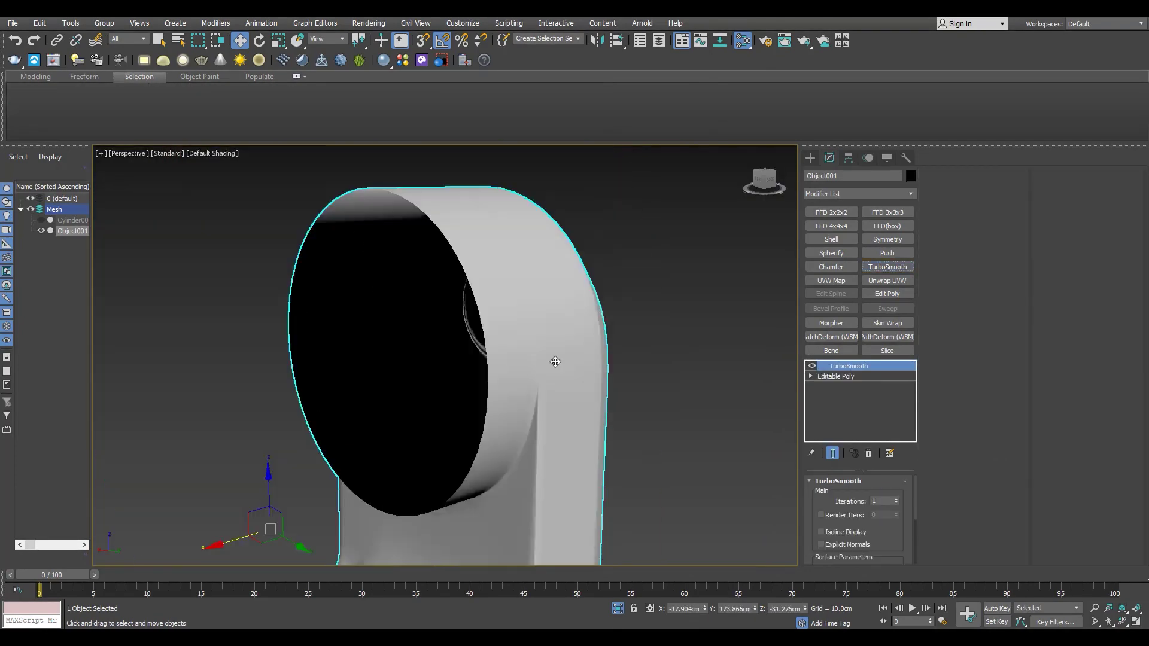
pyautogui.keyDown('alt'); pyautogui.moveTo(554, 361); pyautogui.dragTo(541, 446, button='middle'); pyautogui.keyUp('alt')
pyautogui.scroll(3, 544, 462)
pyautogui.scroll(3, 545, 463)
pyautogui.press('F4')
pyautogui.click(897, 499)
pyautogui.press('F4')
pyautogui.scroll(-6, 554, 332)
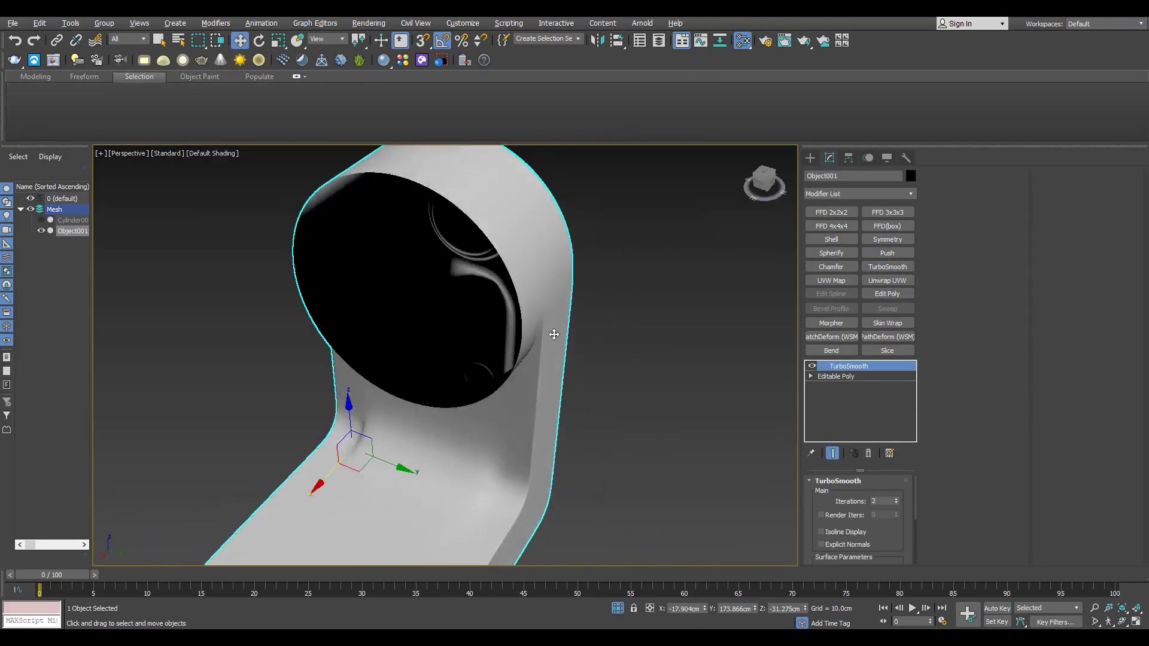
pyautogui.keyDown('alt'); pyautogui.moveTo(554, 332); pyautogui.dragTo(653, 320, button='middle'); pyautogui.keyUp('alt')
pyautogui.scroll(3, 386, 299)
pyautogui.moveTo(386, 300); pyautogui.dragTo(378, 350, button='middle')
pyautogui.scroll(3, 378, 350)
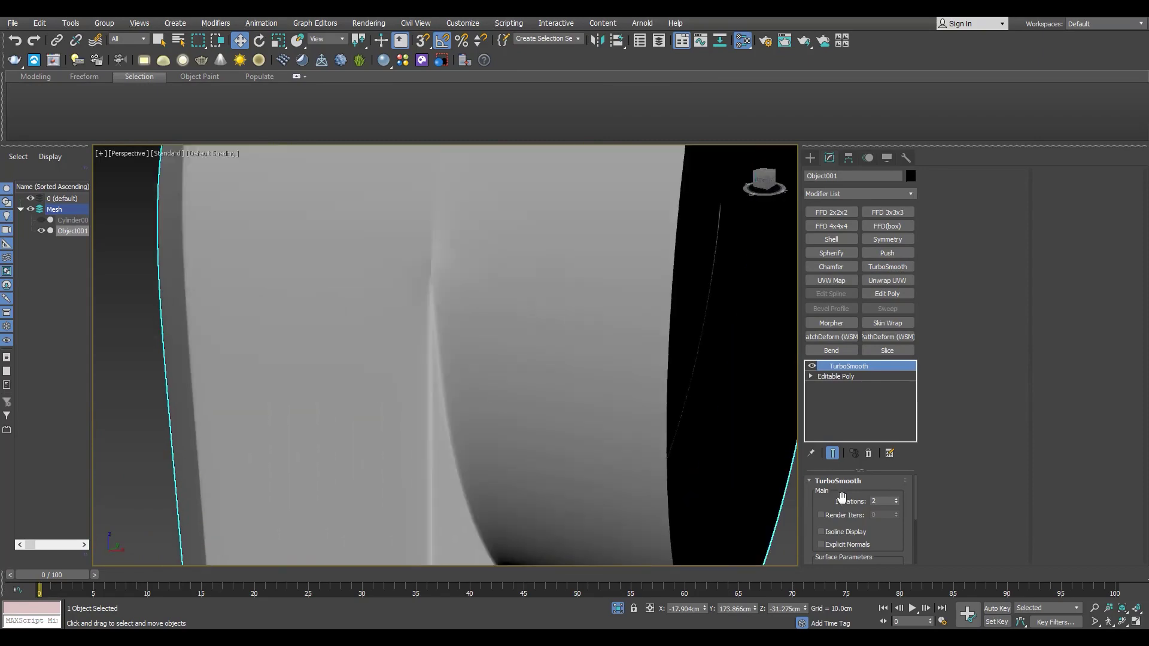
pyautogui.click(869, 455)
pyautogui.press('F4')
pyautogui.scroll(-6, 434, 261)
# Step: Select the vertices of the upper seam between ring and upright and scale them apart with the Edge constraint
pyautogui.hotkey('alt', 'w')
pyautogui.middleClick(205, 392)
pyautogui.hotkey('alt', 'w')
pyautogui.press('f')
pyautogui.scroll(-6, 364, 345)
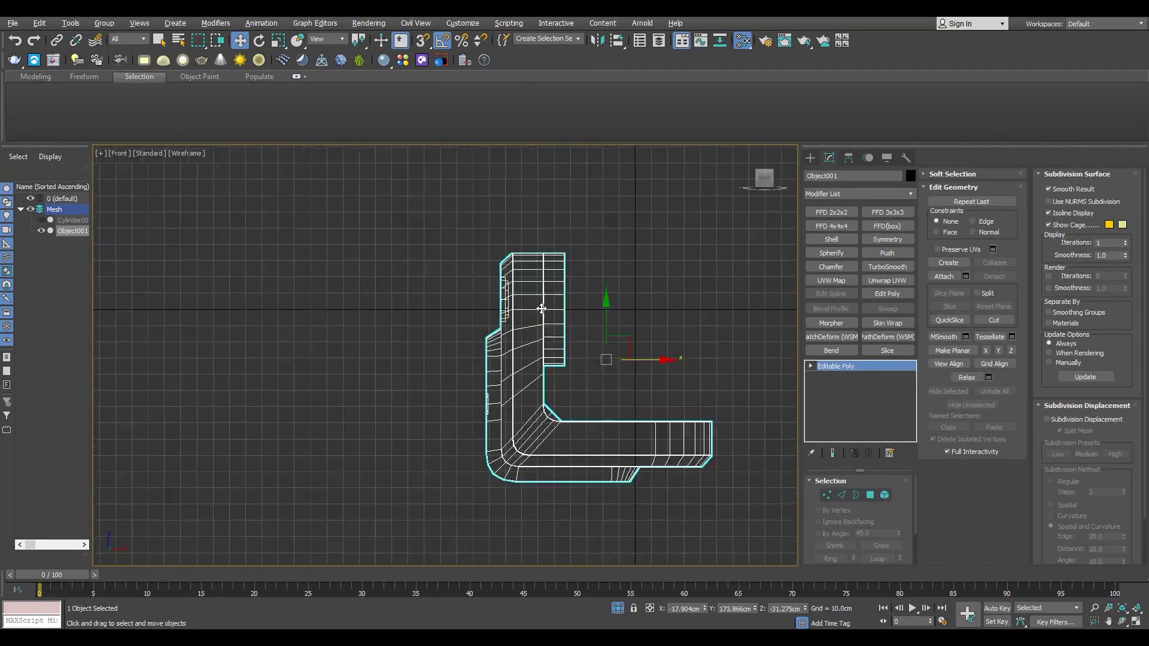
pyautogui.press('1')
pyautogui.scroll(4, 541, 309)
pyautogui.moveTo(555, 297); pyautogui.dragTo(555, 298)
pyautogui.hotkey('alt', 'w')
pyautogui.middleClick(543, 389)
pyautogui.hotkey('alt', 'w')
pyautogui.keyDown('alt'); pyautogui.moveTo(543, 389); pyautogui.dragTo(357, 391, button='middle'); pyautogui.keyUp('alt')
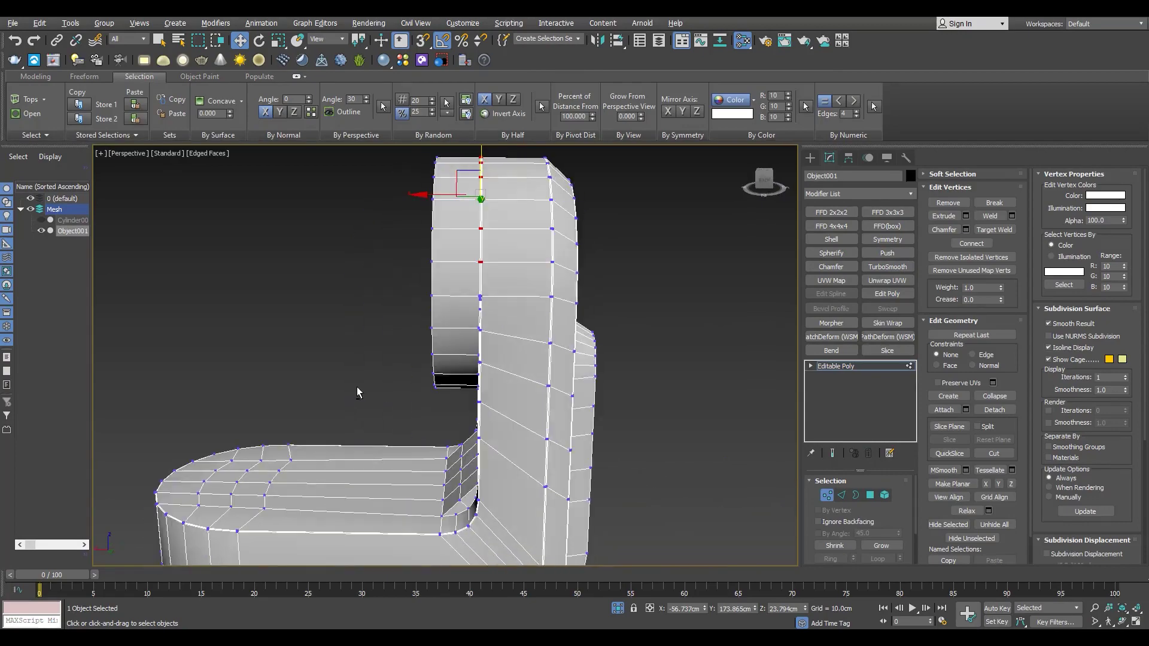
pyautogui.scroll(4, 479, 215)
pyautogui.press('r')
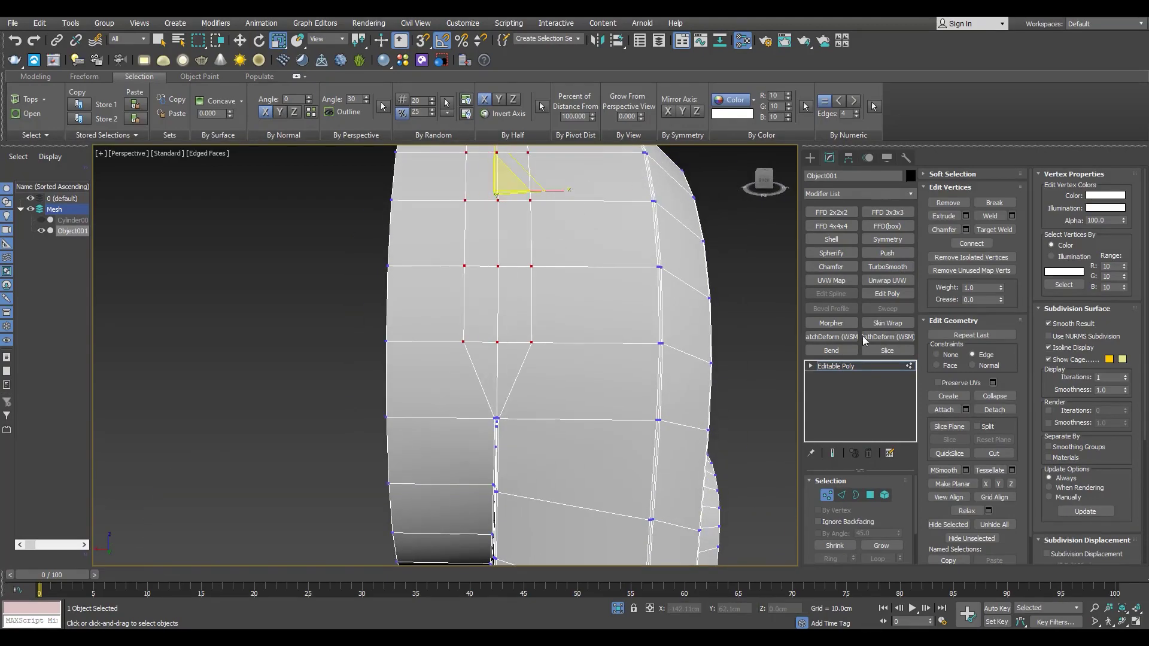
pyautogui.press('1')
# Step: Check the widened seam loops with a temporary TurboSmooth modifier
pyautogui.click(887, 267)
pyautogui.scroll(-5, 472, 349)
pyautogui.keyDown('alt'); pyautogui.moveTo(472, 349); pyautogui.dragTo(511, 343, button='middle'); pyautogui.keyUp('alt')
pyautogui.click(869, 453)
# Step: Select the wedge faces in the bracket's inner corner, convert them to edges and chamfer them by 0.239 cm
pyautogui.press('4')
pyautogui.click(518, 372)
pyautogui.scroll(-5, 514, 382)
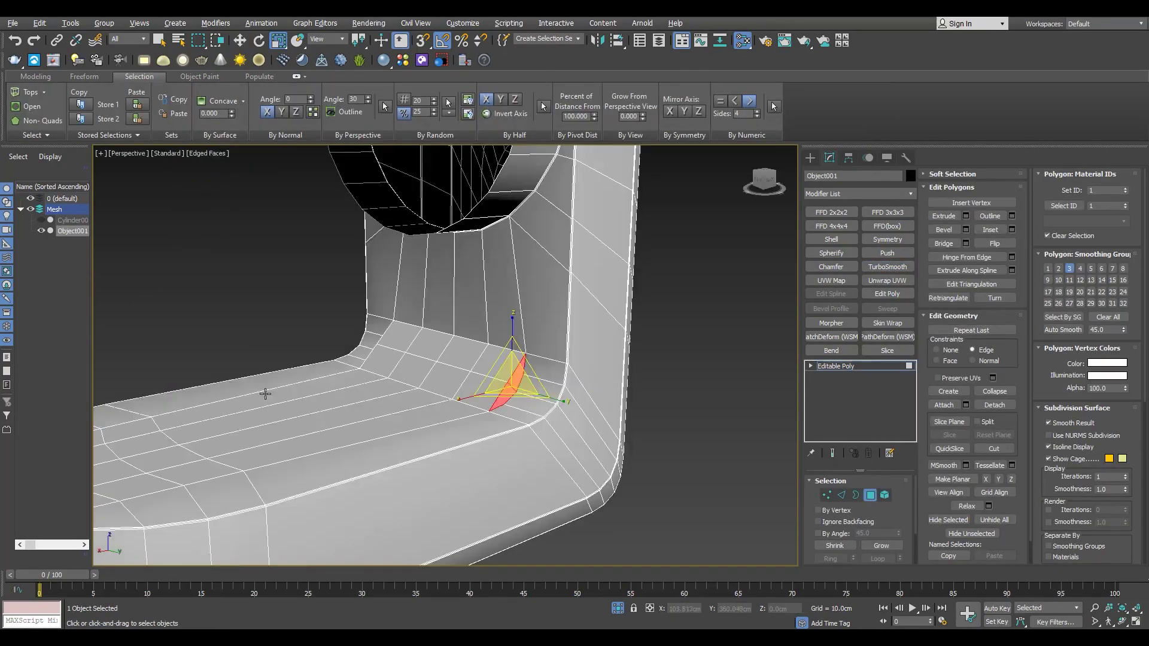
pyautogui.keyDown('alt'); pyautogui.moveTo(265, 393); pyautogui.dragTo(501, 414, button='middle'); pyautogui.keyUp('alt')
pyautogui.keyDown('ctrl'); pyautogui.click(841, 494); pyautogui.keyUp('ctrl')
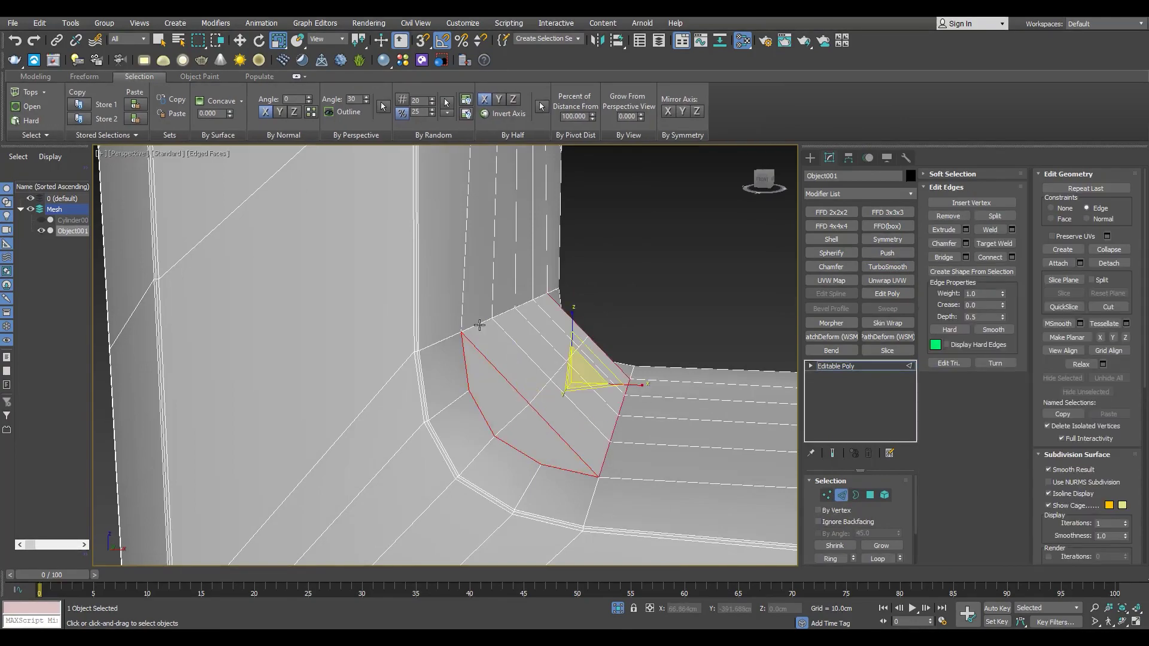
pyautogui.scroll(-3, 480, 325)
pyautogui.keyDown('alt'); pyautogui.moveTo(479, 324); pyautogui.dragTo(446, 377, button='middle'); pyautogui.keyUp('alt')
pyautogui.scroll(5, 669, 346)
pyautogui.click(965, 243)
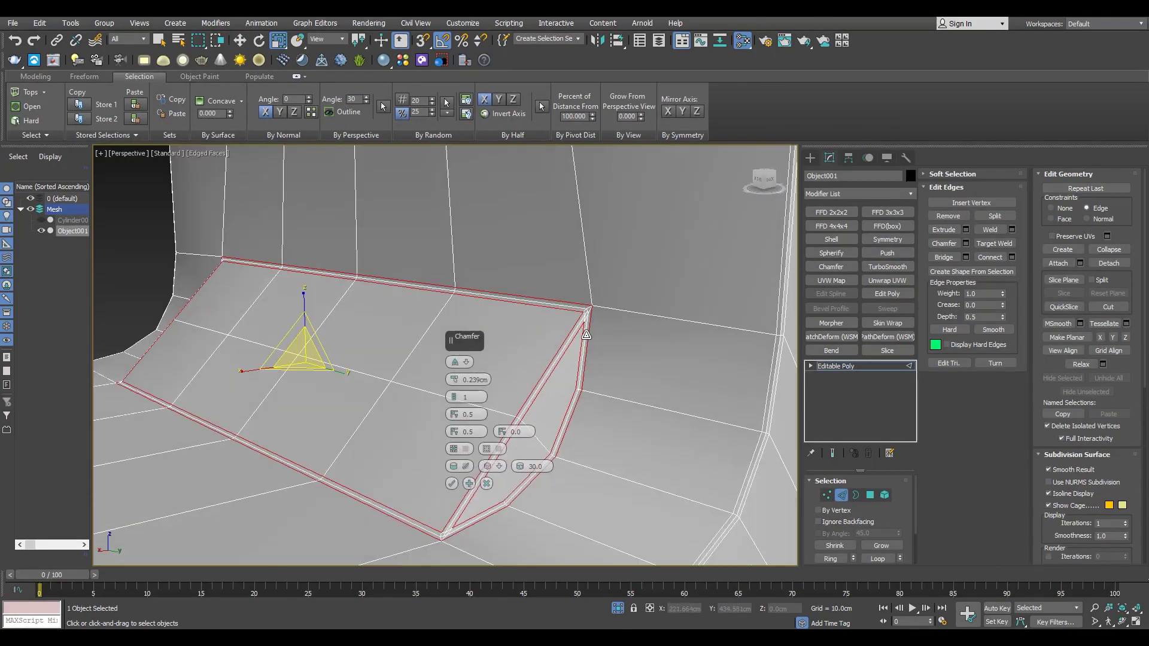
pyautogui.click(452, 484)
# Step: Select the stray vertices at the chamfered wedge's corners and start cutting connecting edges between them
pyautogui.scroll(5, 601, 319)
pyautogui.press('1')
pyautogui.click(613, 301)
pyautogui.scroll(-8, 598, 317)
pyautogui.keyDown('alt'); pyautogui.moveTo(598, 317); pyautogui.dragTo(566, 341, button='middle'); pyautogui.keyUp('alt')
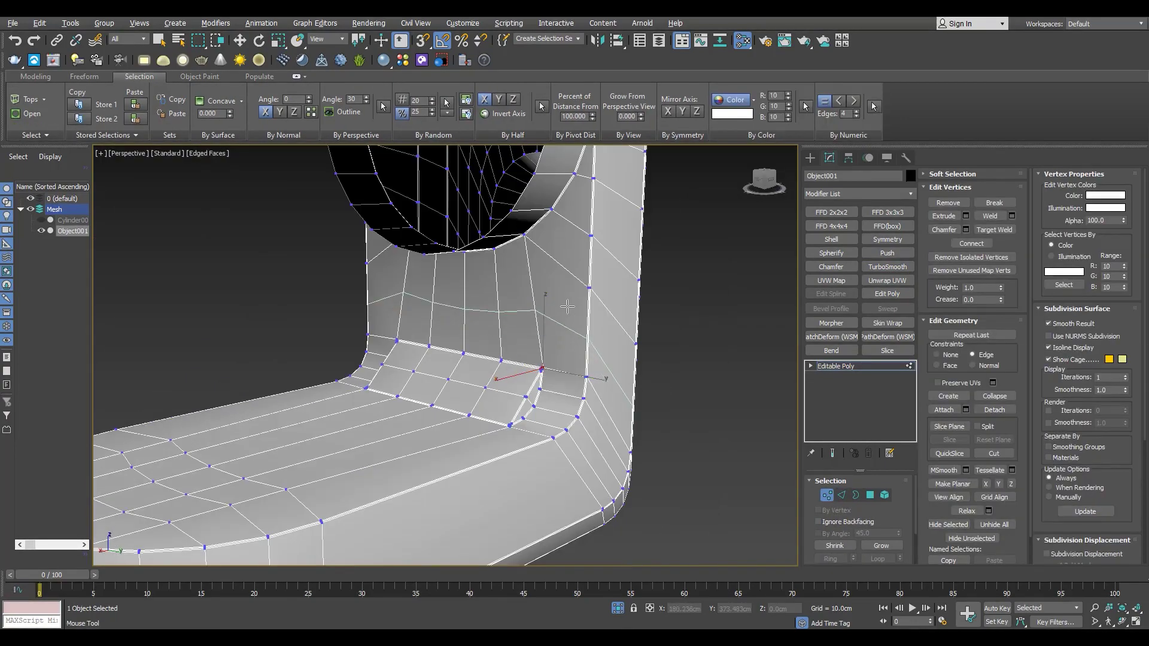
pyautogui.keyDown('alt'); pyautogui.moveTo(522, 431); pyautogui.dragTo(519, 473, button='middle'); pyautogui.keyUp('alt')
pyautogui.scroll(6, 508, 336)
pyautogui.click(502, 313)
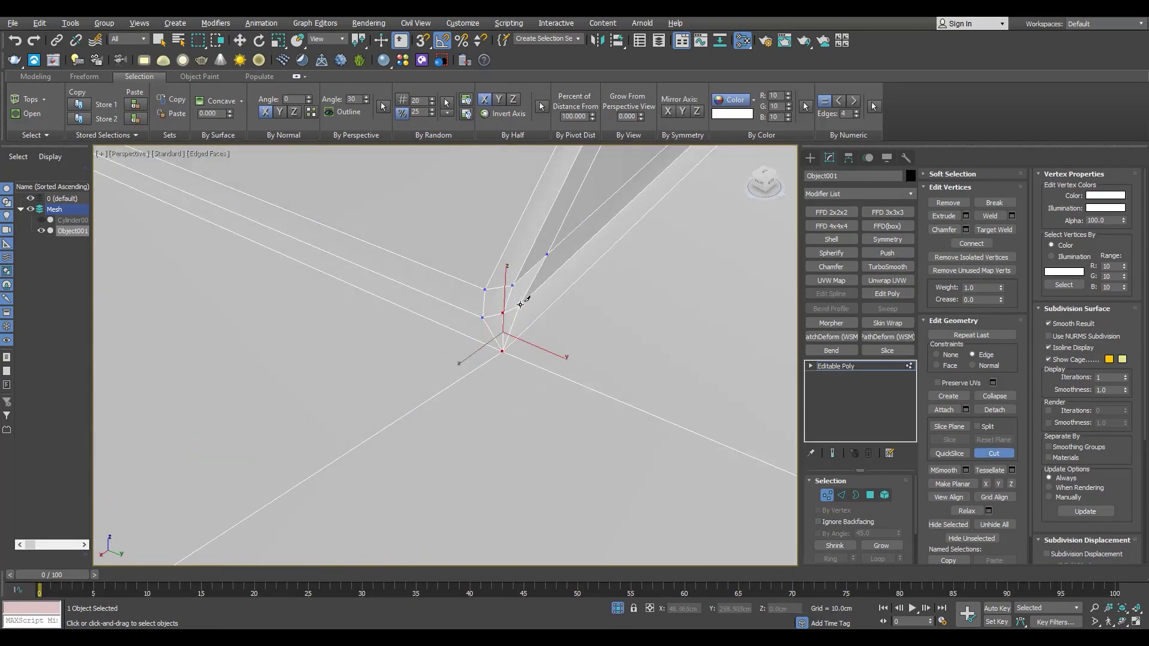
# Step: Cut edges from the wedge's corner to the surrounding vertices and clean up the short edges at that corner
pyautogui.scroll(-4, 520, 305)
pyautogui.rightClick(473, 422)
pyautogui.scroll(4, 376, 320)
pyautogui.click(413, 276)
pyautogui.scroll(-4, 413, 281)
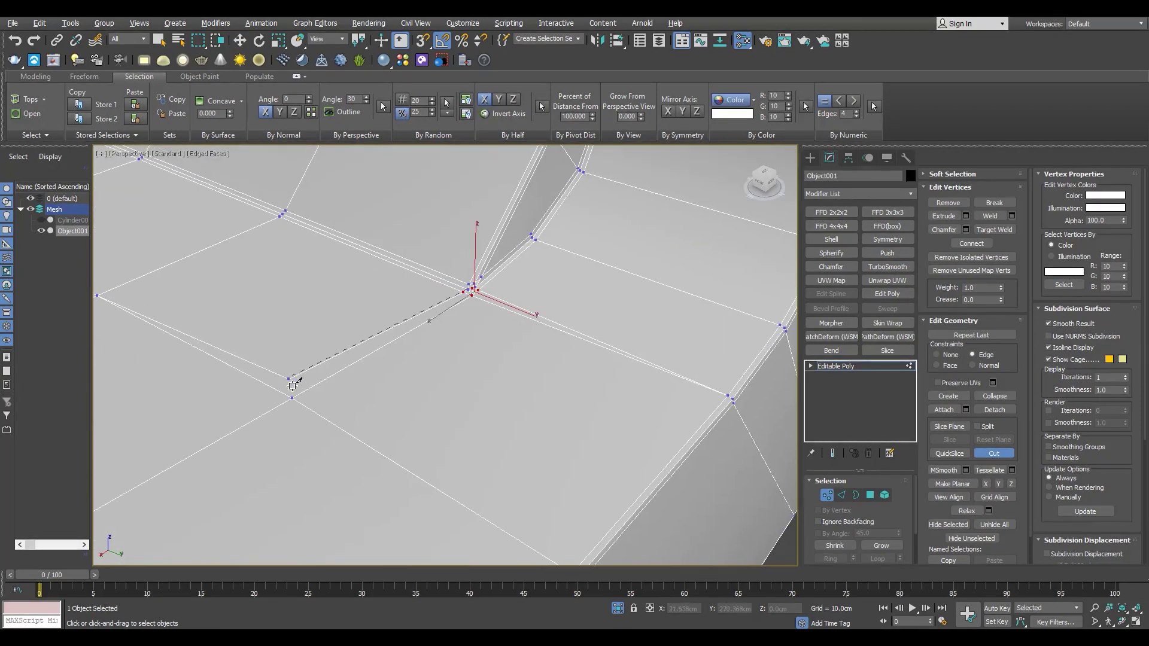
pyautogui.moveTo(573, 554); pyautogui.dragTo(569, 506, button='middle')
pyautogui.click(569, 506)
pyautogui.scroll(6, 479, 261)
pyautogui.press('2')
pyautogui.click(400, 327)
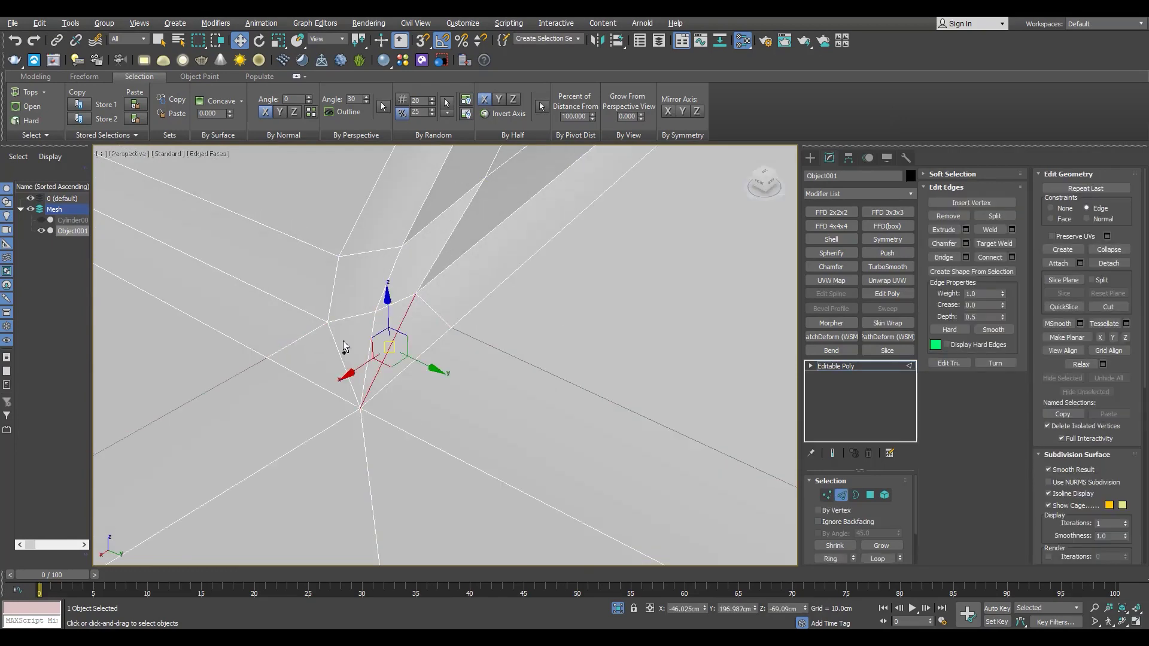
pyautogui.scroll(-3, 369, 300)
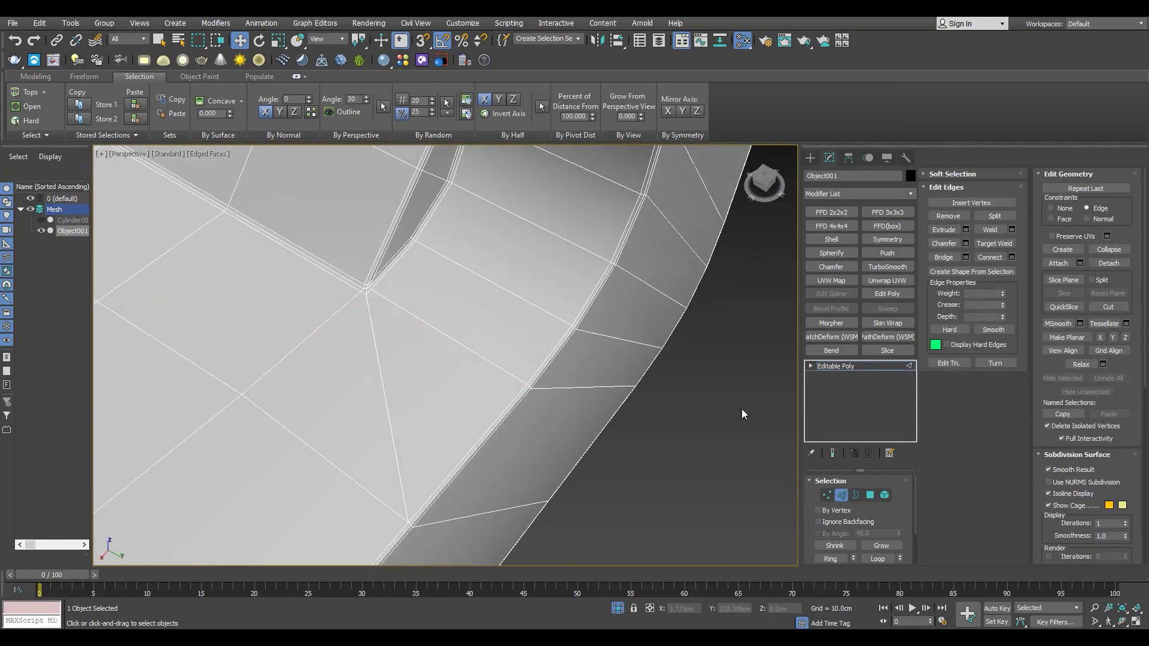
# Step: Inspect the wedge's corner with a temporary TurboSmooth, comparing the shaded surface with its edges
pyautogui.press('2')
pyautogui.press('F4')
pyautogui.click(897, 269)
pyautogui.scroll(3, 361, 305)
pyautogui.keyDown('alt'); pyautogui.moveTo(361, 305); pyautogui.dragTo(333, 392, button='middle'); pyautogui.keyUp('alt')
pyautogui.scroll(-5, 441, 304)
pyautogui.press('F4')
pyautogui.scroll(5, 585, 369)
pyautogui.press('F4')
pyautogui.click(868, 453)
pyautogui.press('F4')
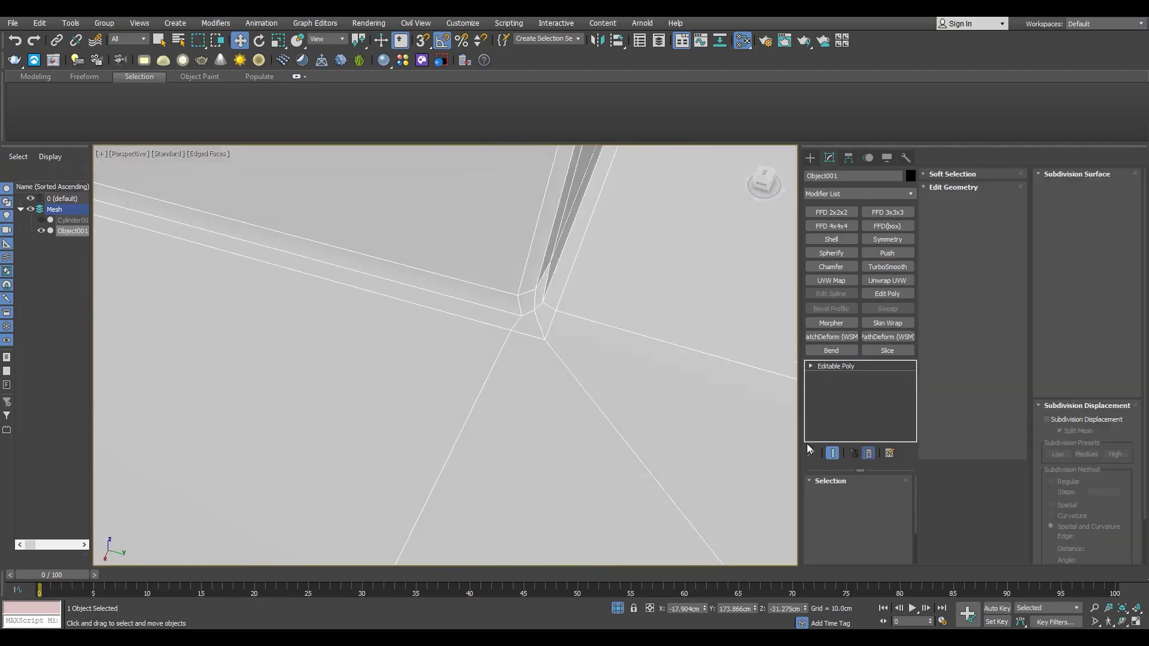
# Step: Apply a two-iteration TurboSmooth to check the wedge and the bracket's rounded base, then remove it
pyautogui.click(836, 366)
pyautogui.scroll(-5, 224, 248)
pyautogui.click(889, 267)
pyautogui.scroll(4, 601, 353)
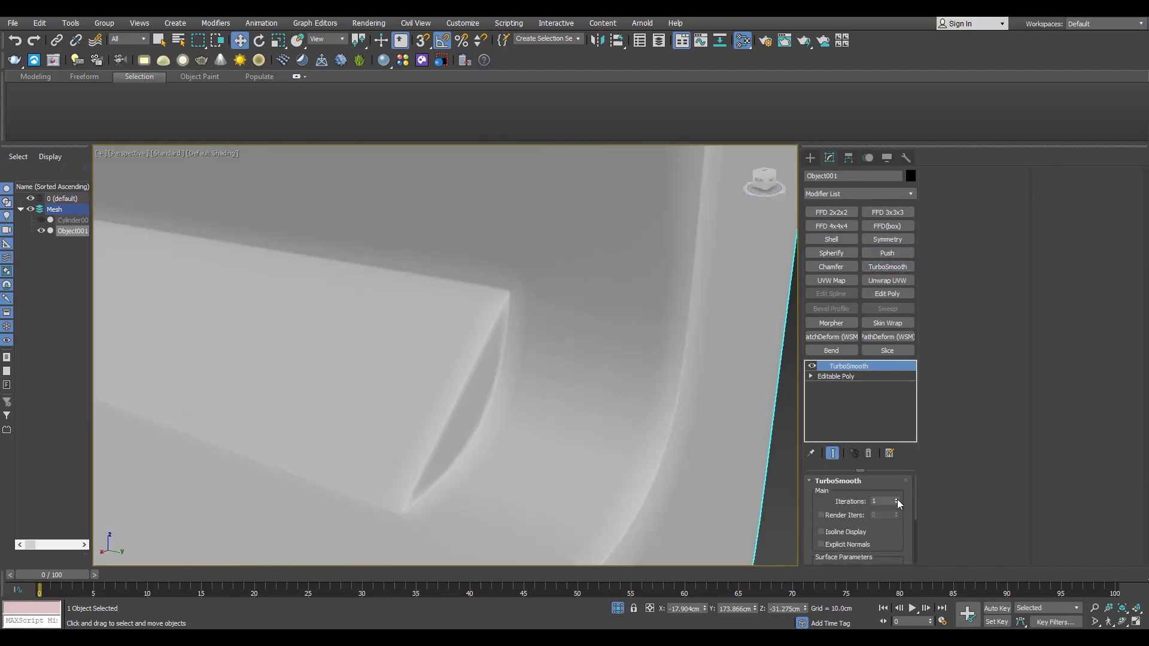
pyautogui.click(896, 499)
pyautogui.scroll(-6, 526, 379)
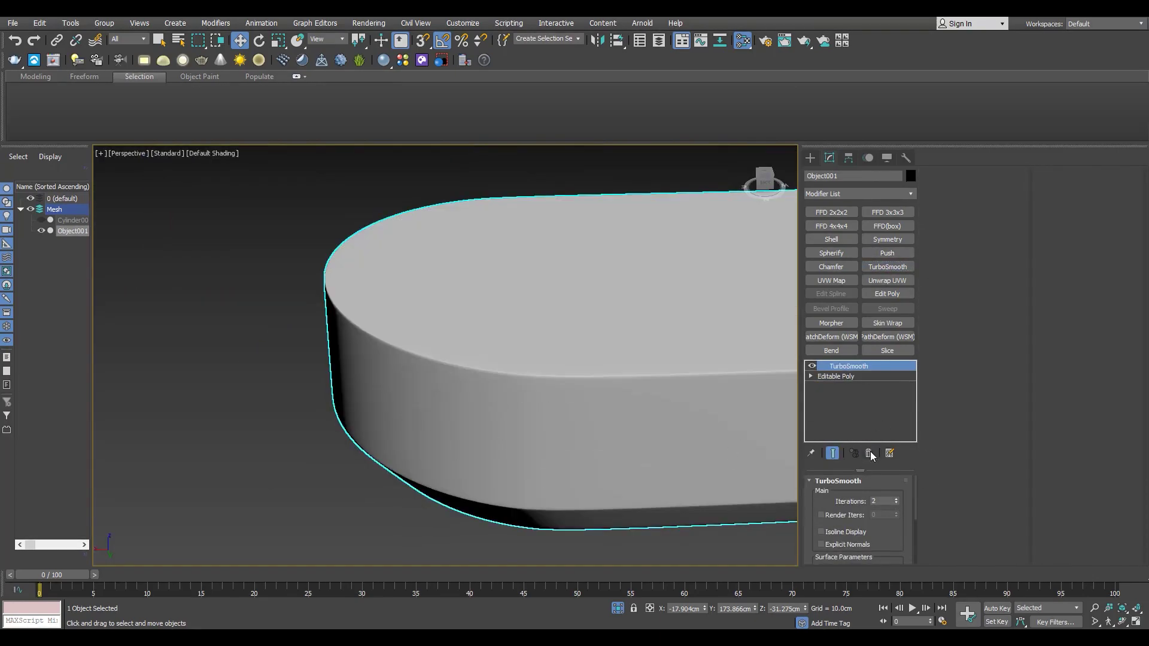
pyautogui.click(868, 453)
pyautogui.press('F4')
# Step: Convert the side faces of the raised strip on the bracket's outer side to border edges and chamfer them
pyautogui.scroll(-6, 545, 417)
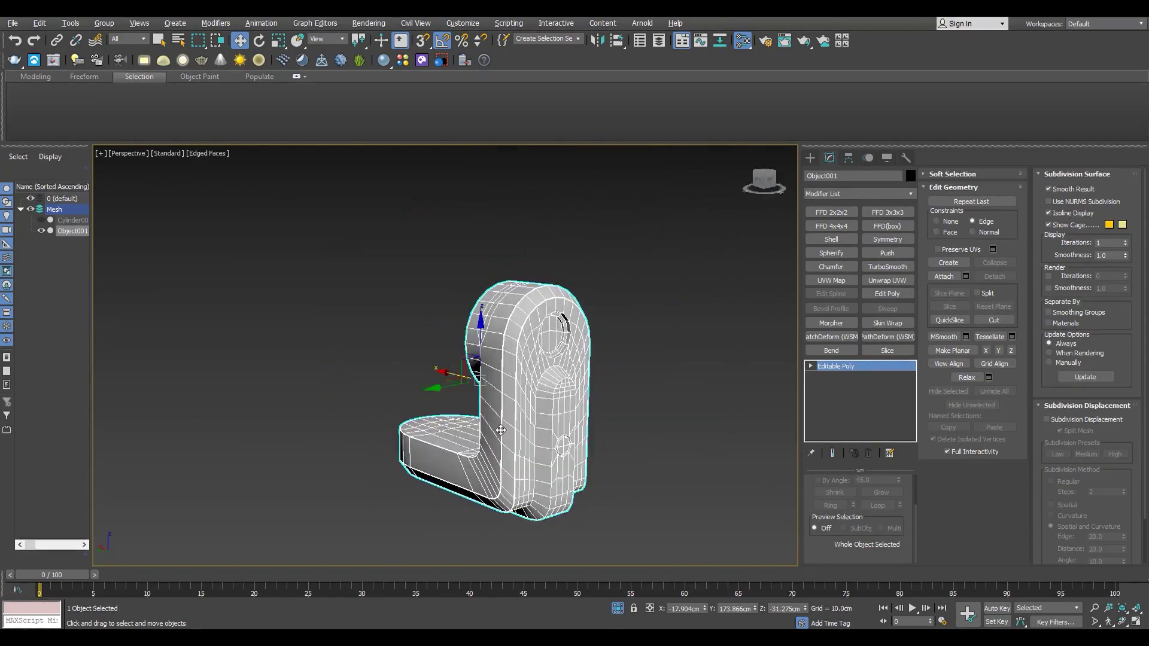
pyautogui.scroll(4, 500, 429)
pyautogui.press('4')
pyautogui.scroll(2, 862, 512)
pyautogui.keyDown('shift'); pyautogui.click(841, 495); pyautogui.keyUp('shift')
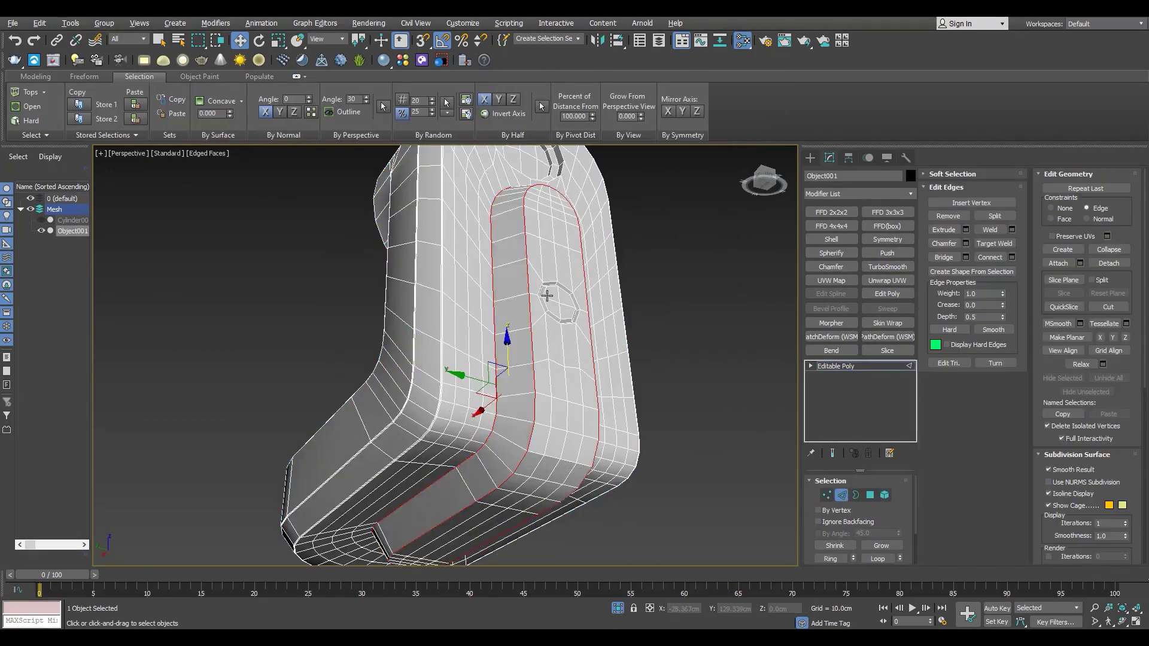
pyautogui.keyDown('alt'); pyautogui.moveTo(546, 293); pyautogui.dragTo(544, 336, button='middle'); pyautogui.keyUp('alt')
pyautogui.scroll(5, 520, 353)
pyautogui.click(452, 483)
# Step: Select the circular edge loops of the round groove on the bracket's upright and chamfer them by 0.267 cm
pyautogui.scroll(-4, 488, 382)
pyautogui.scroll(6, 555, 385)
pyautogui.click(587, 452)
pyautogui.press('4')
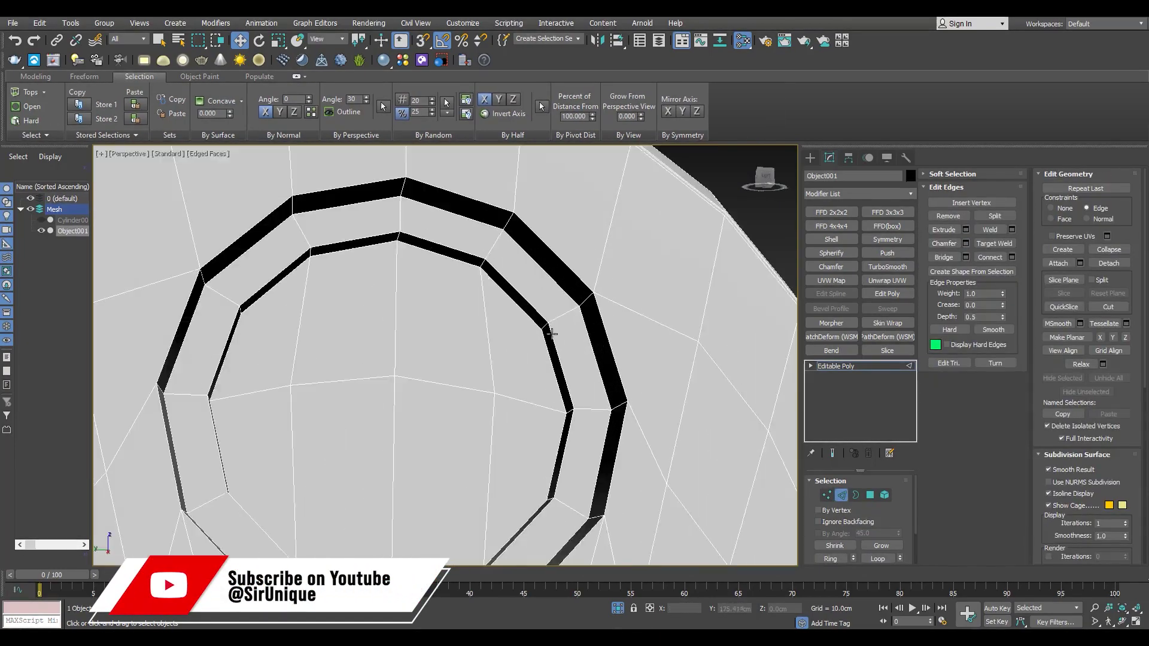
pyautogui.press('4')
pyautogui.press('2')
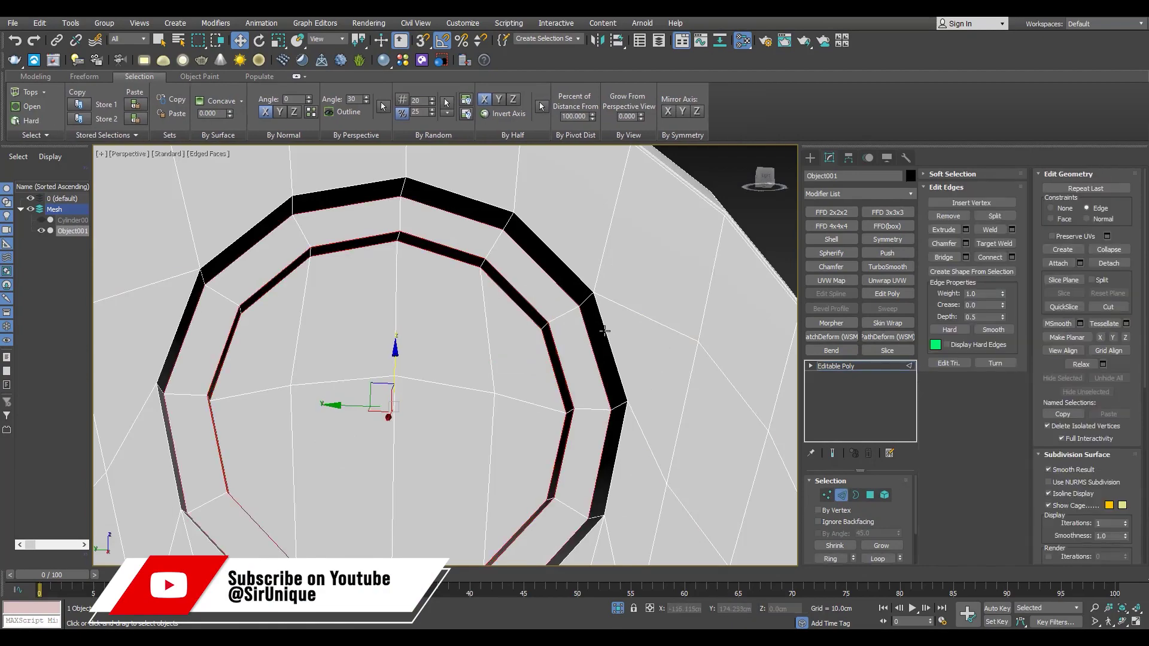
pyautogui.scroll(-3, 578, 277)
pyautogui.keyDown('alt'); pyautogui.moveTo(578, 277); pyautogui.dragTo(445, 312, button='middle'); pyautogui.keyUp('alt')
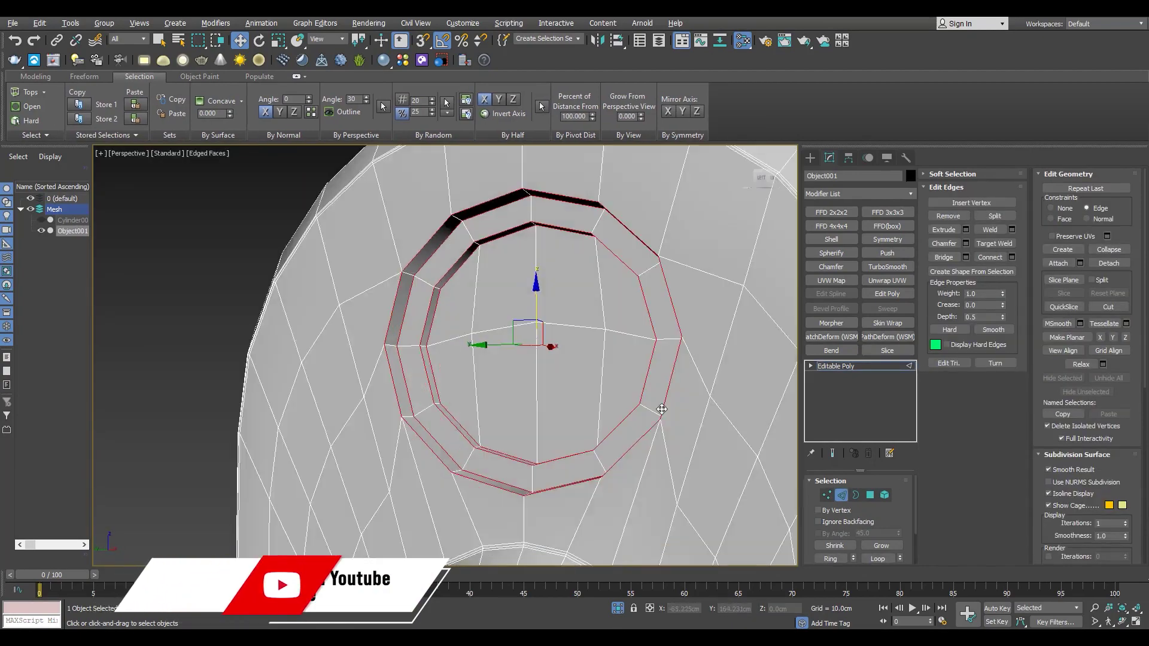
pyautogui.moveTo(661, 407)
pyautogui.keyDown('alt'); pyautogui.mouseDown(button='middle')
pyautogui.moveTo(599, 359)
pyautogui.moveTo(661, 410)
pyautogui.mouseUp(button='middle'); pyautogui.keyUp('alt')
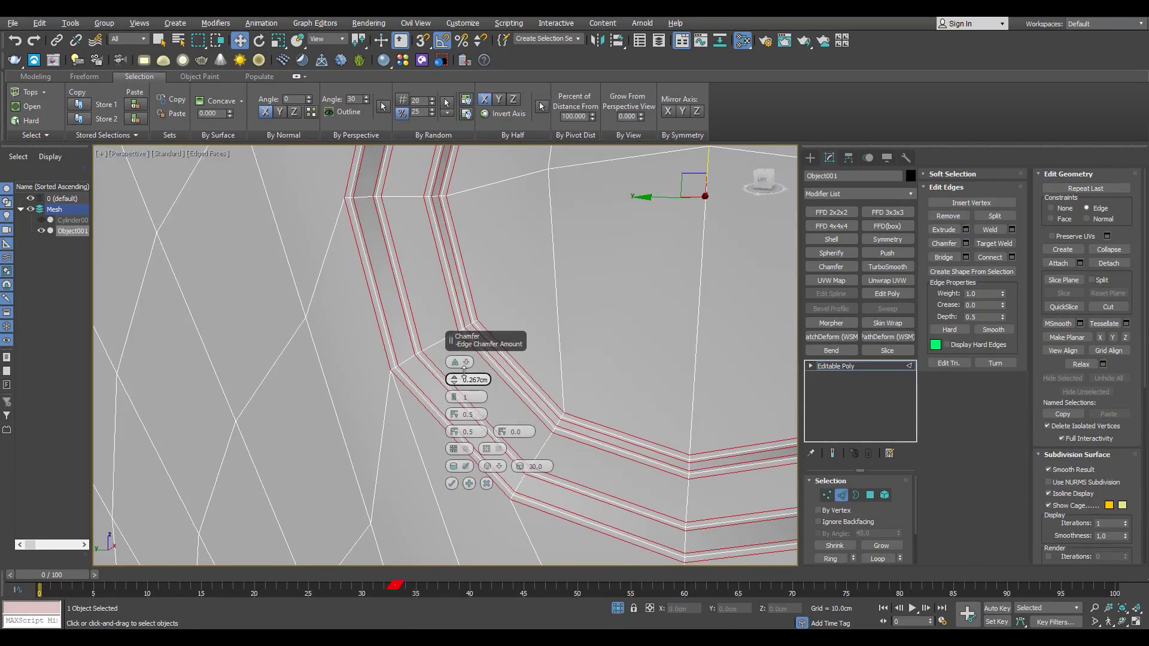
pyautogui.click(451, 483)
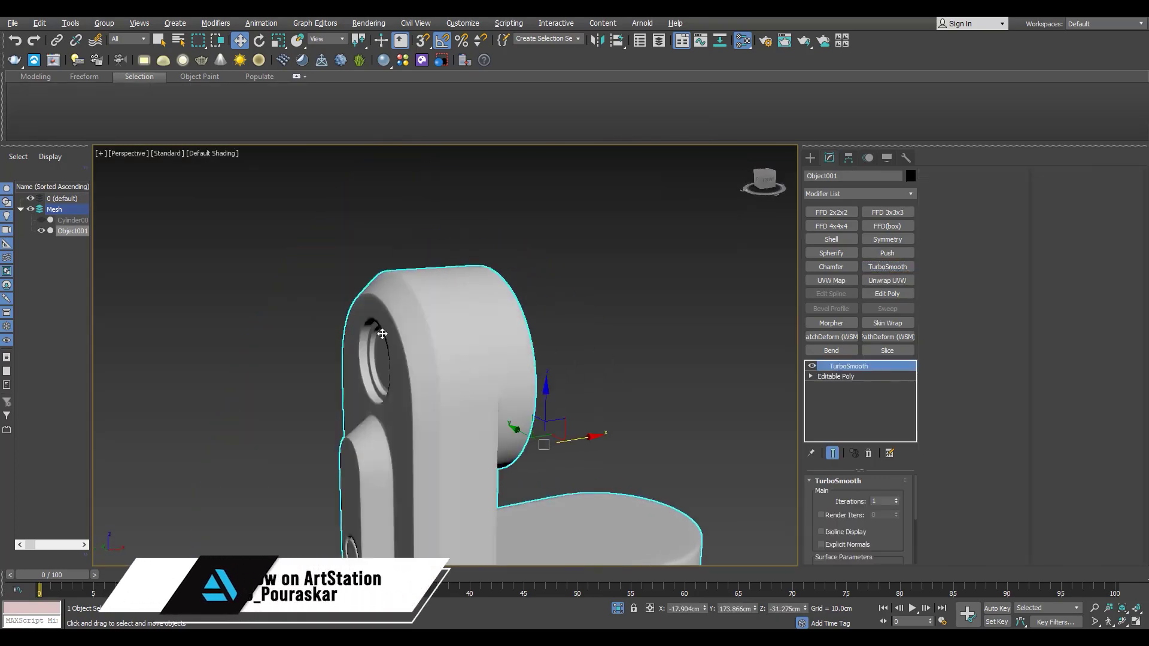
# Step: Check the groove and the whole bracket with a temporary two-iteration TurboSmooth
pyautogui.scroll(5, 382, 333)
pyautogui.scroll(-5, 505, 340)
pyautogui.scroll(5, 454, 254)
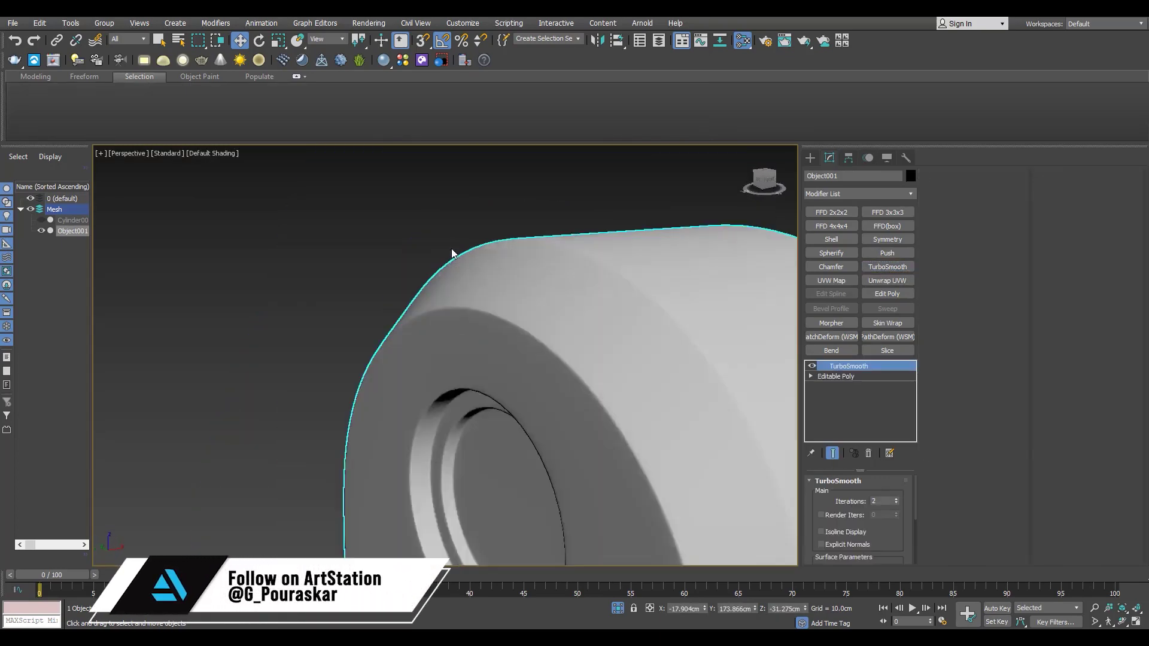
pyautogui.scroll(-5, 454, 254)
pyautogui.keyDown('alt'); pyautogui.moveTo(536, 341); pyautogui.dragTo(439, 287, button='middle'); pyautogui.keyUp('alt')
pyautogui.keyDown('alt'); pyautogui.moveTo(439, 288); pyautogui.dragTo(510, 444, button='middle'); pyautogui.keyUp('alt')
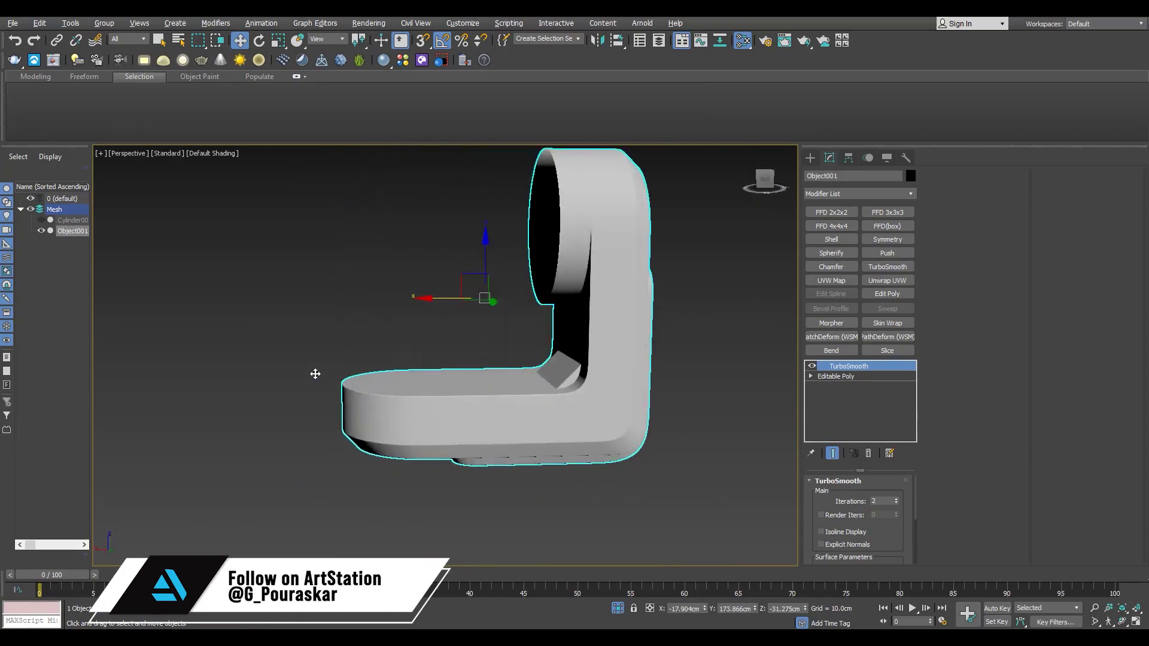
pyautogui.scroll(5, 515, 418)
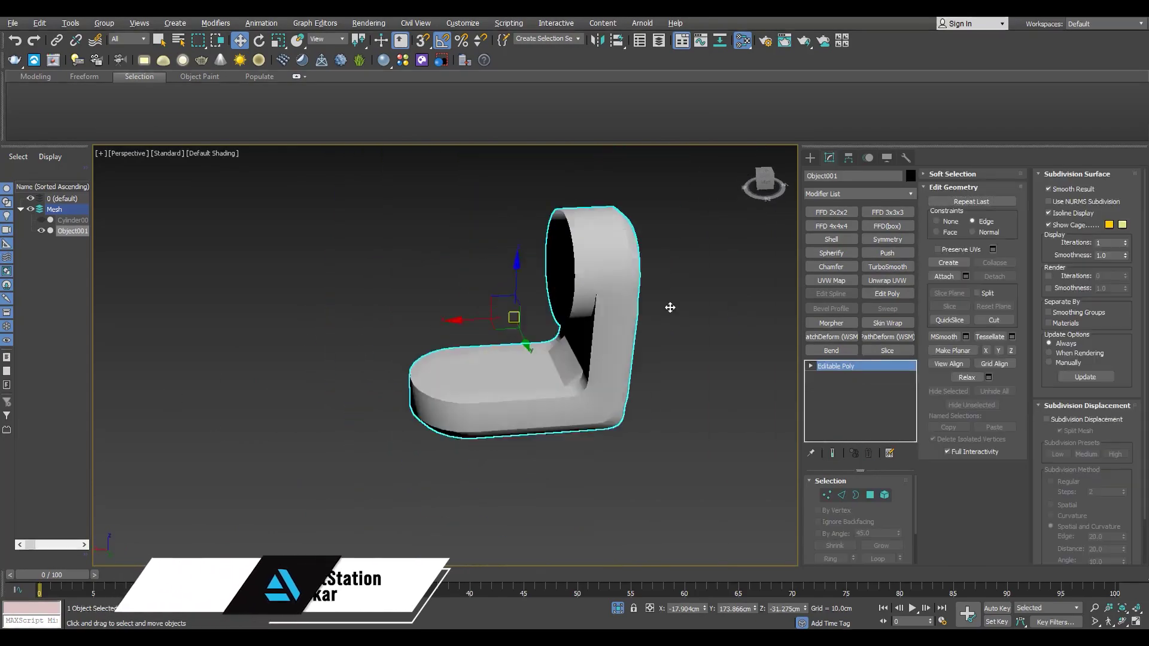
# Step: Exit isolation, select both the pipe and the bracket and apply a shared TurboSmooth with two iterations
pyautogui.scroll(5, 614, 293)
pyautogui.scroll(-2, 614, 293)
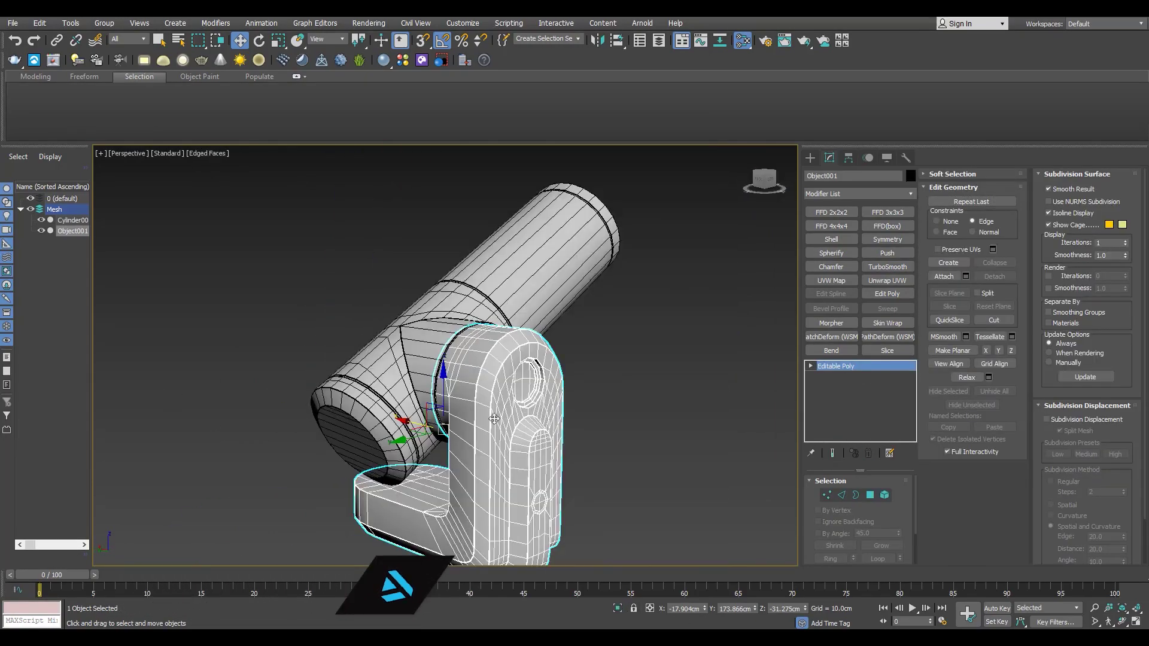
pyautogui.scroll(4, 517, 358)
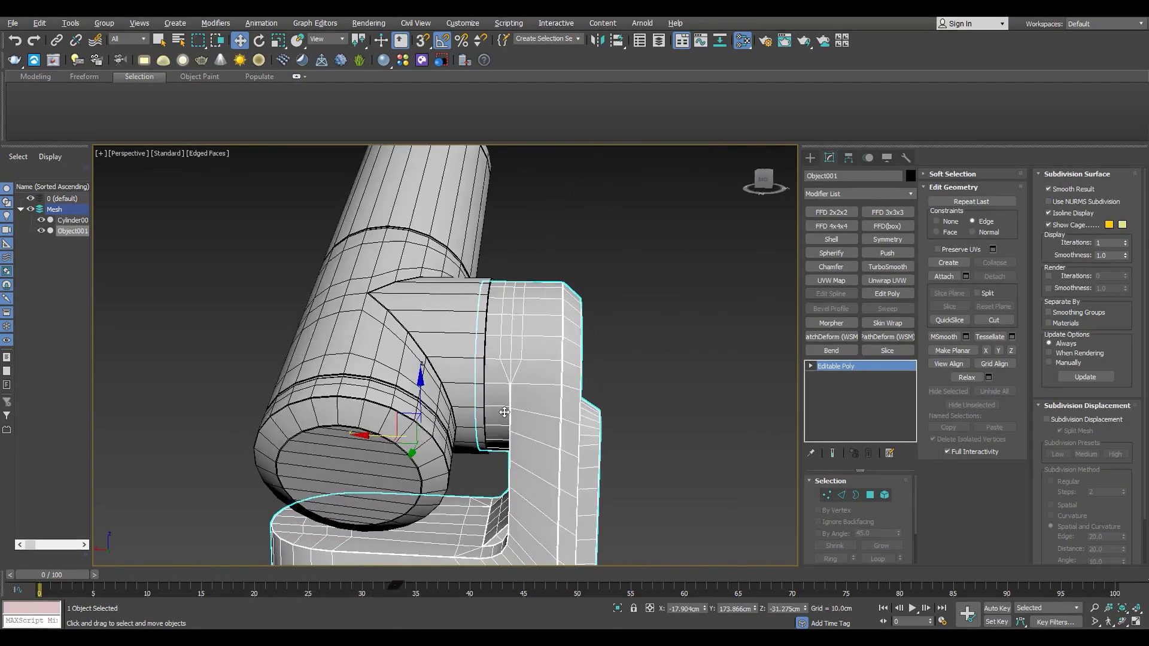
pyautogui.scroll(-4, 517, 358)
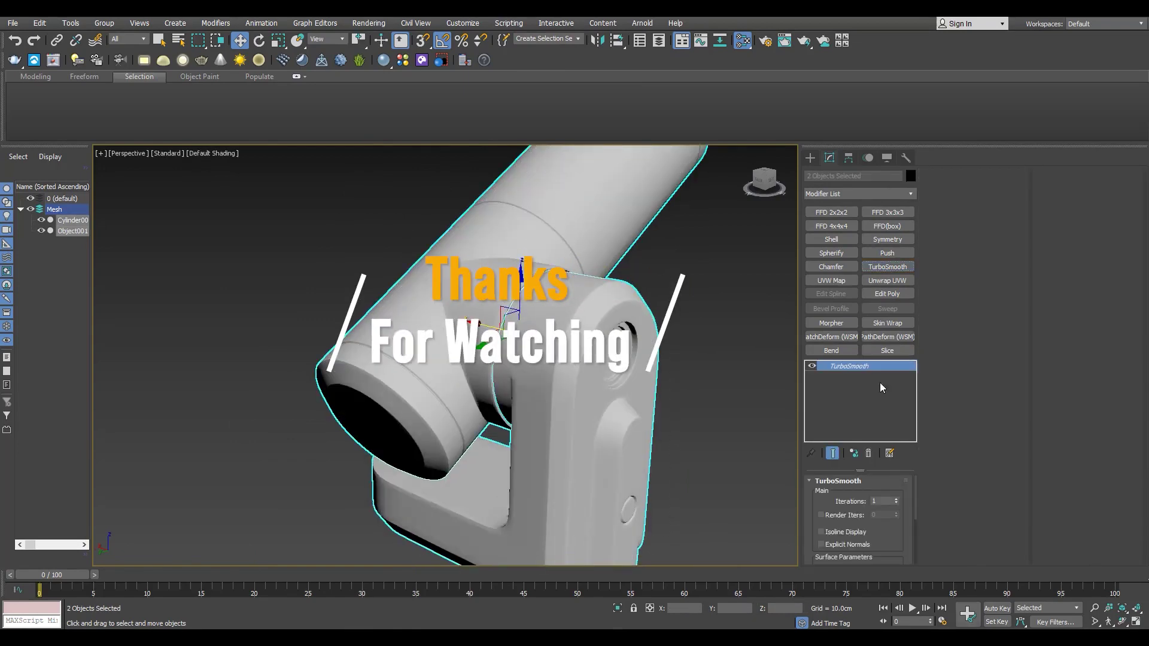
pyautogui.keyDown('alt'); pyautogui.moveTo(569, 430); pyautogui.dragTo(780, 385, button='middle'); pyautogui.keyUp('alt')
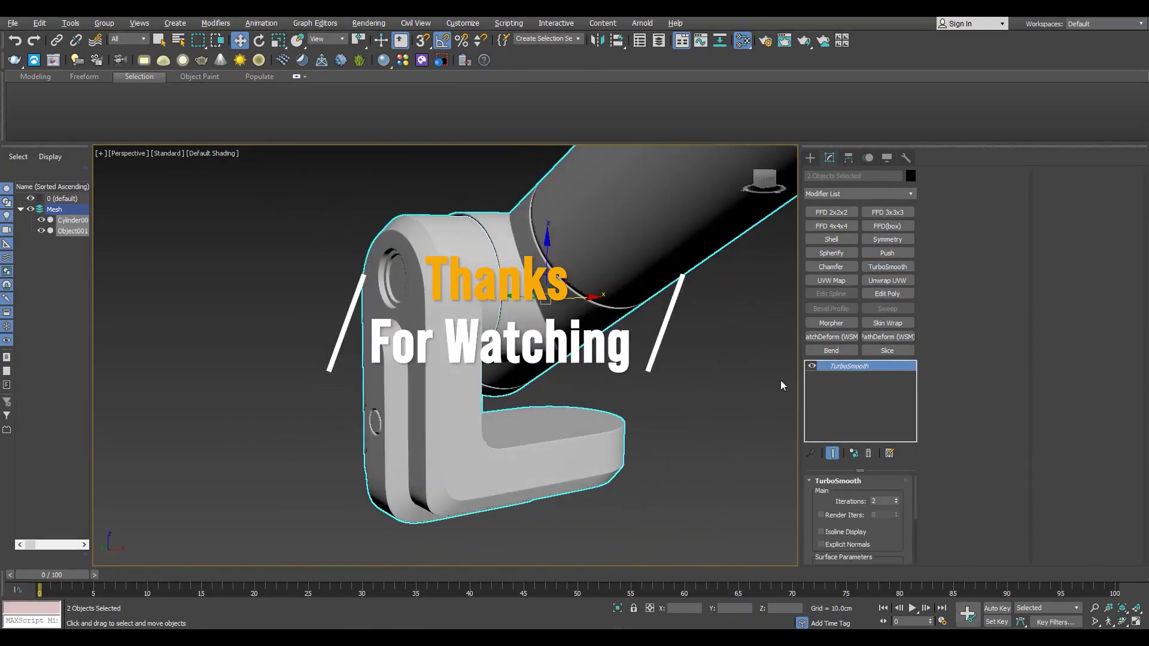